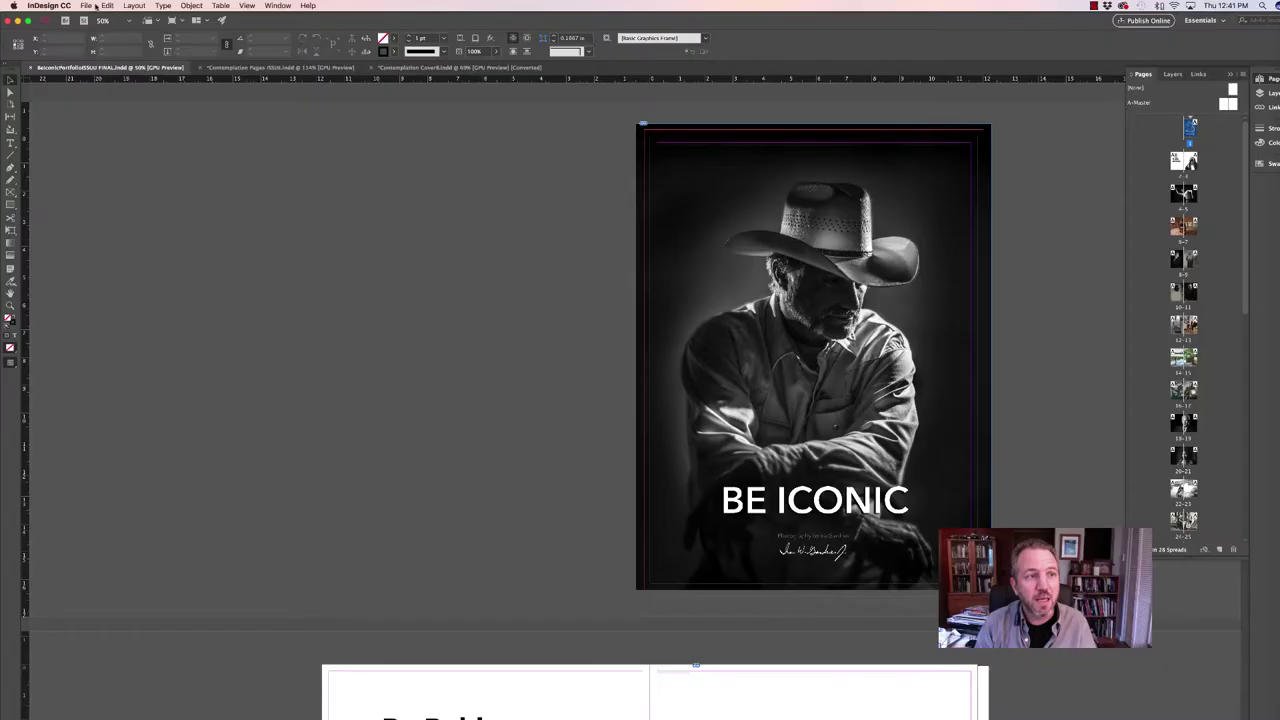
Create a new document 17 in wide by 11 in high with 4 pages and facing pages enabled.
left_click(86, 5)
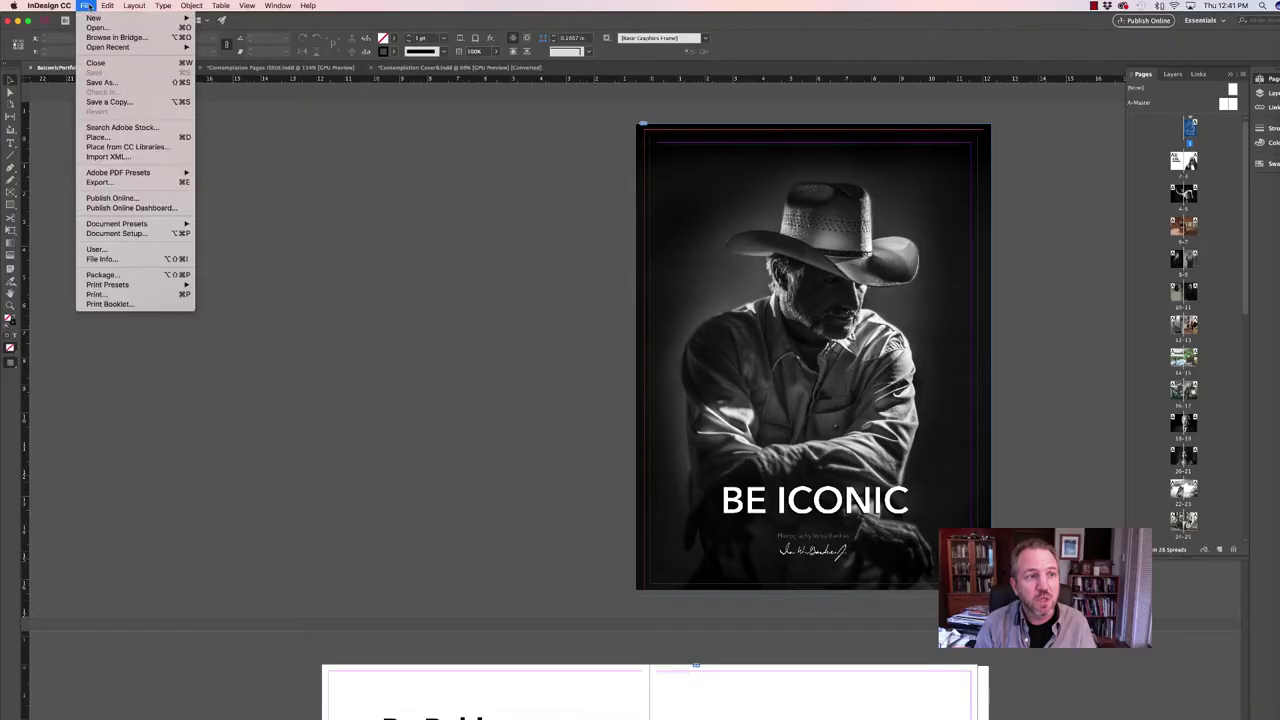
mouse_move(103, 47)
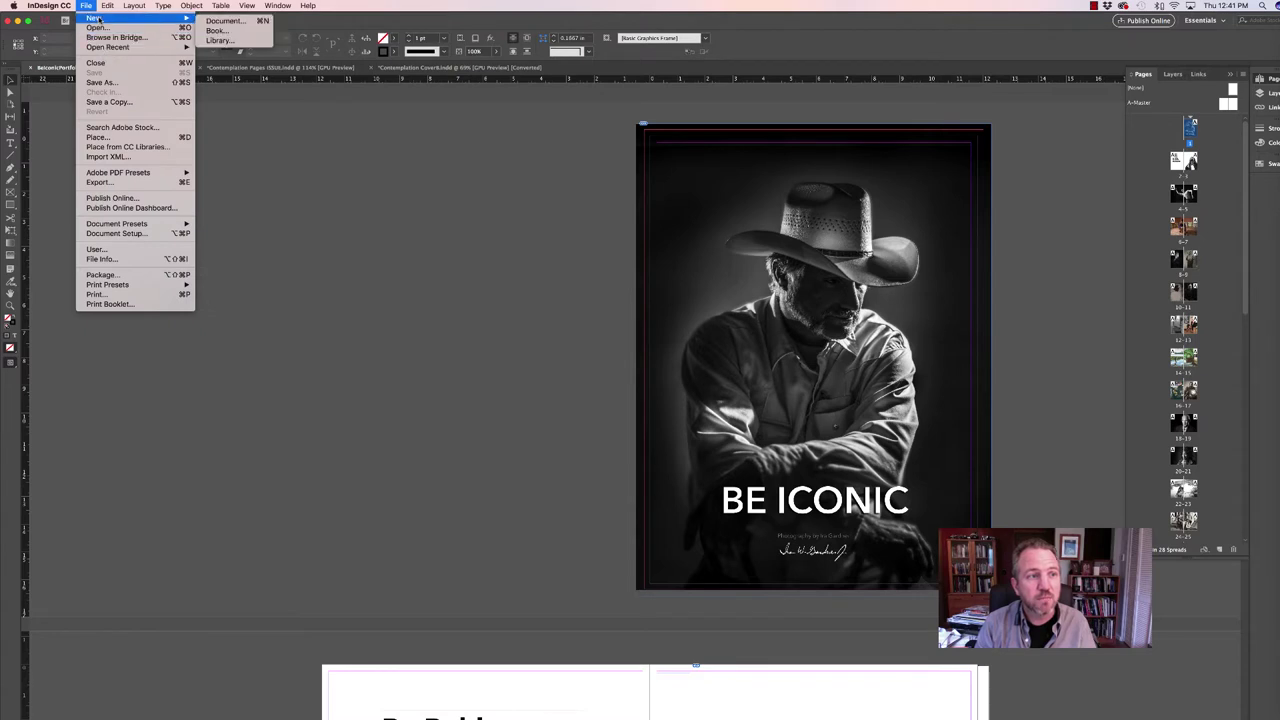
left_click(231, 24)
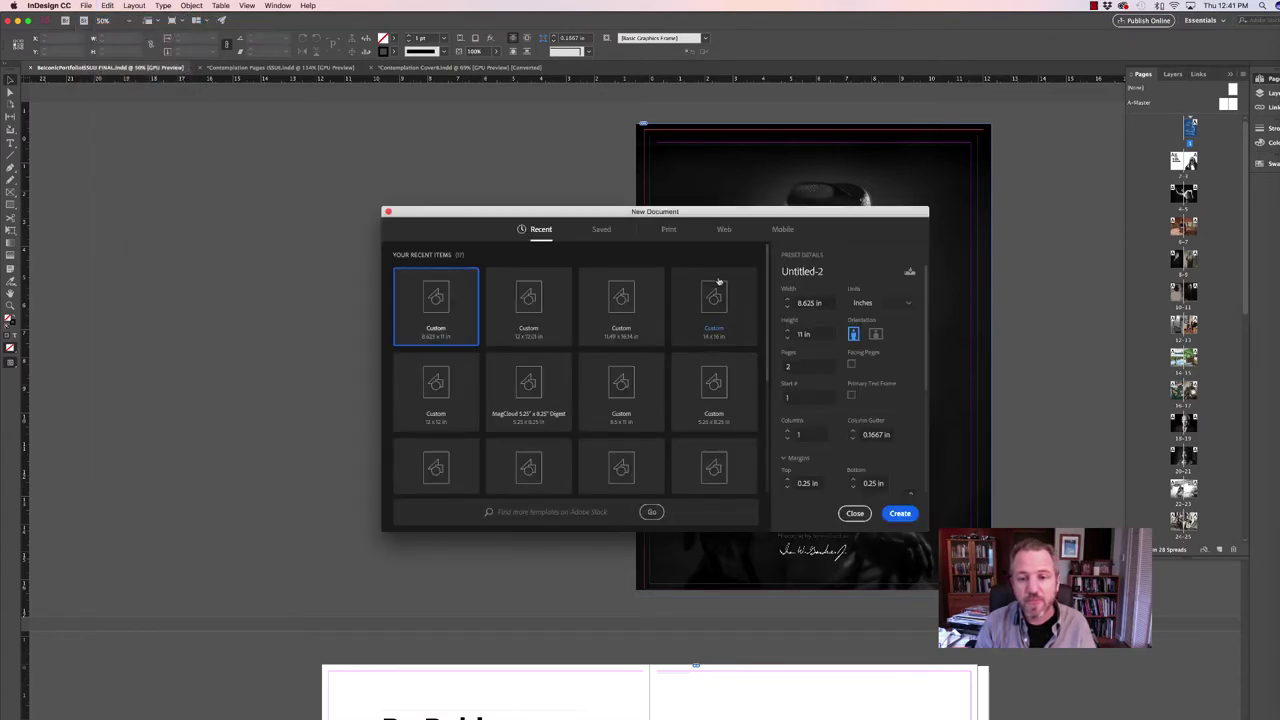
left_click(809, 302)
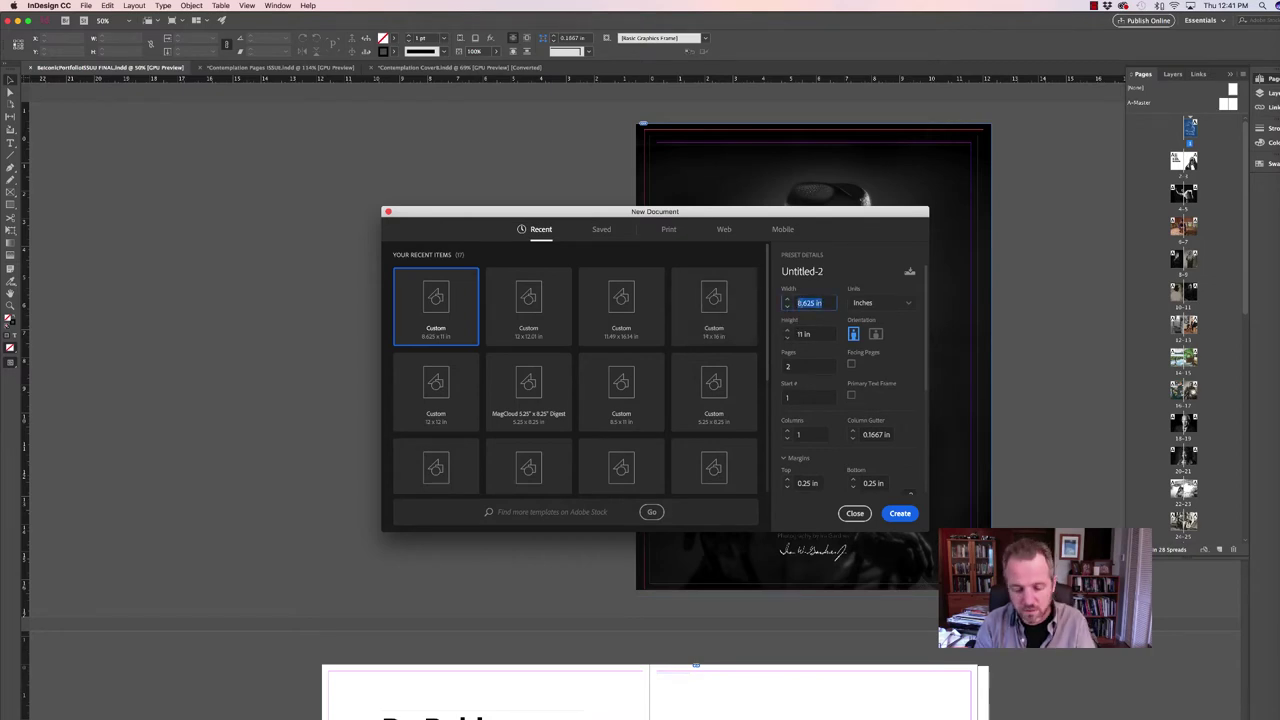
type("17")
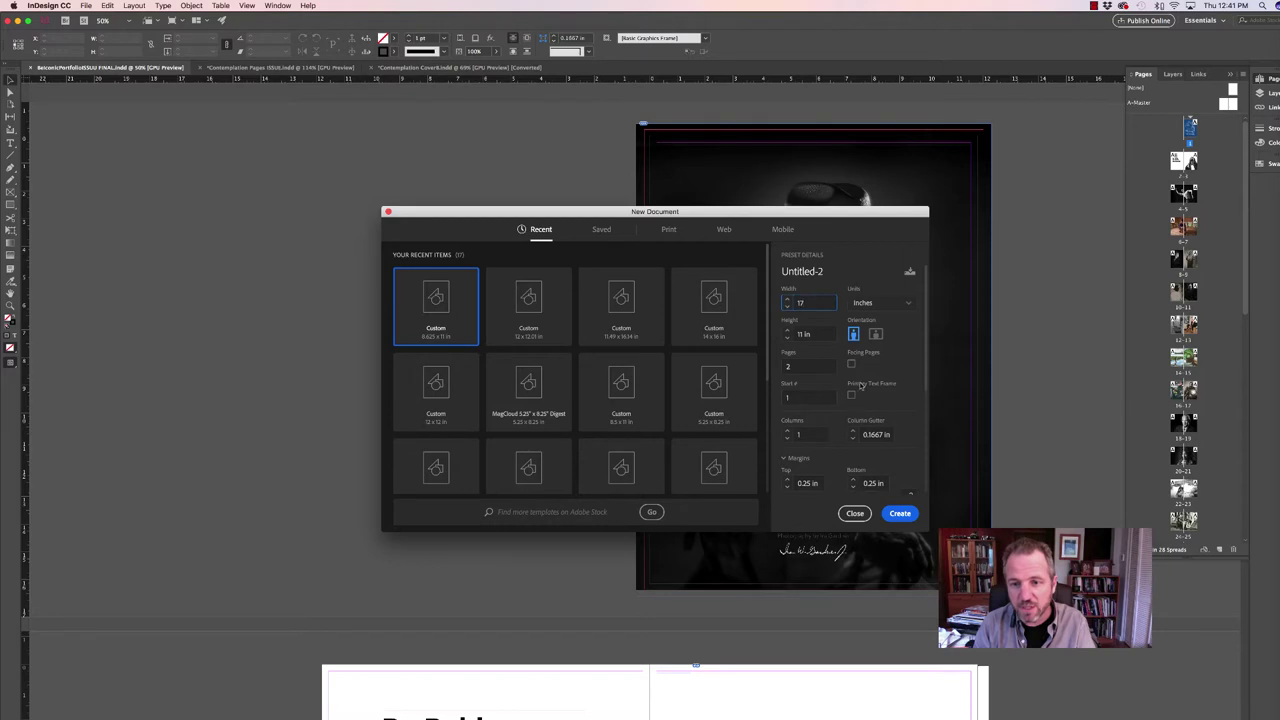
left_click(851, 364)
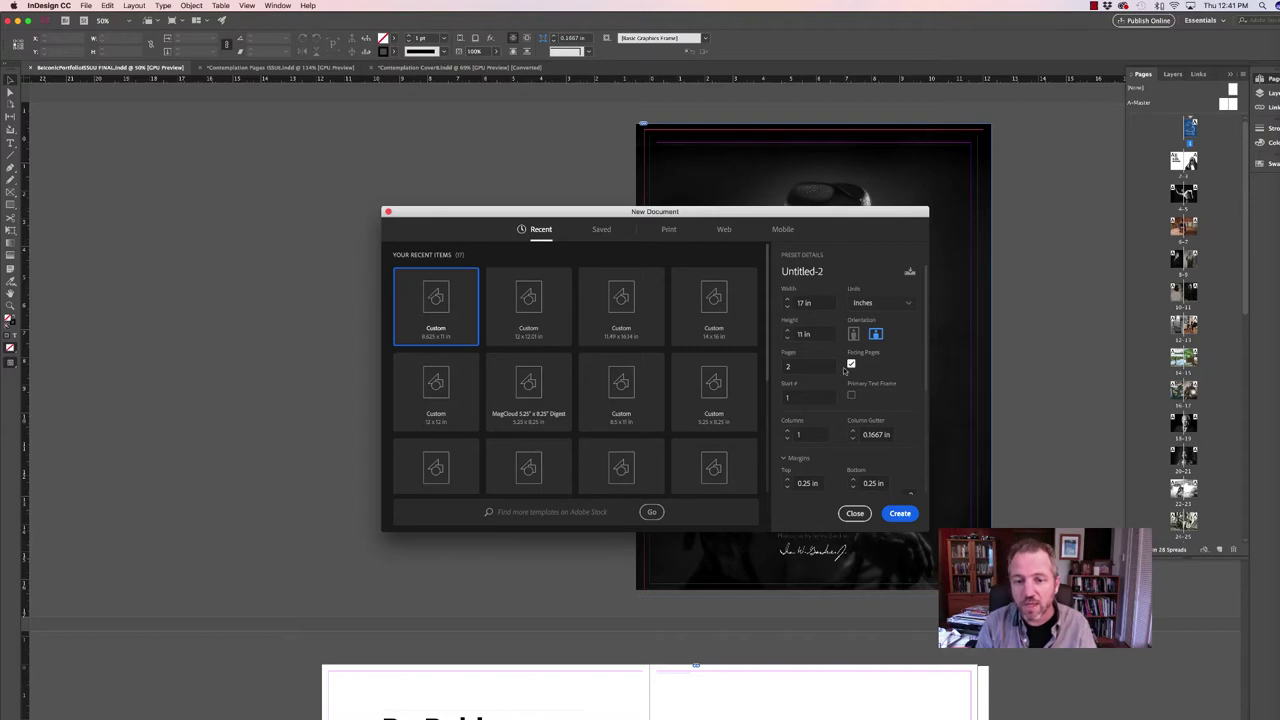
double_click(802, 367)
type("4")
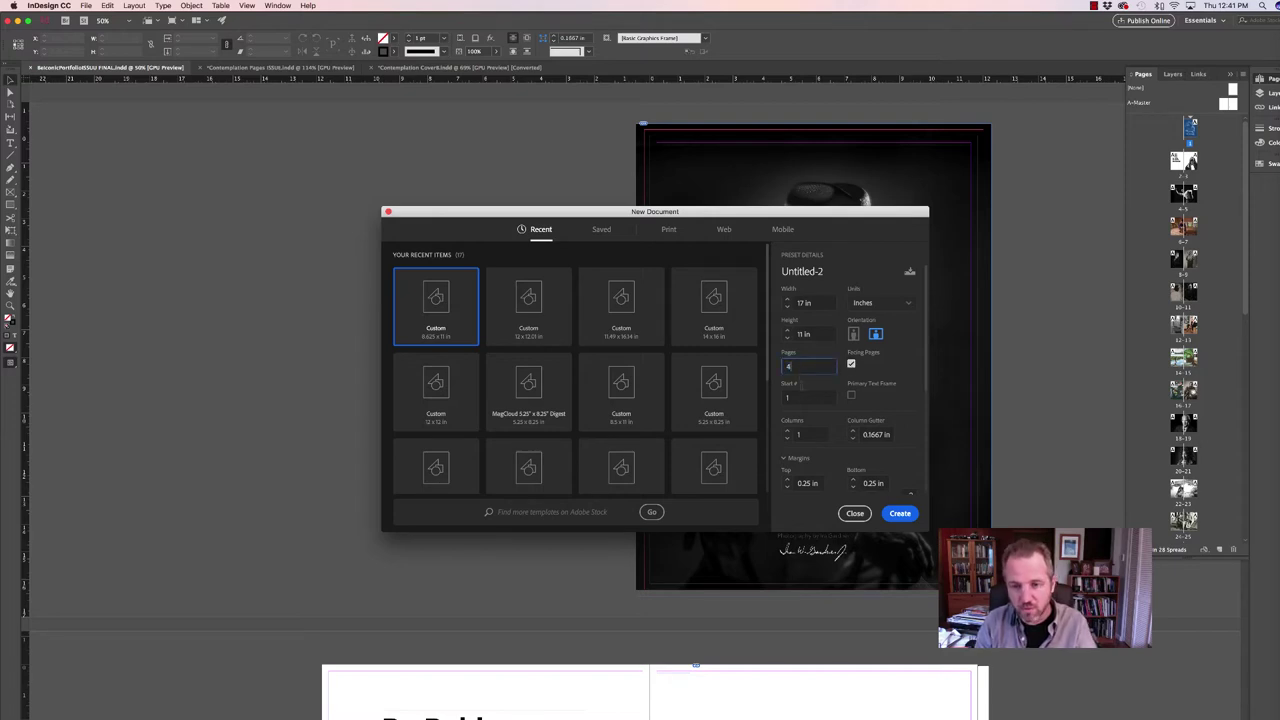
left_click(900, 514)
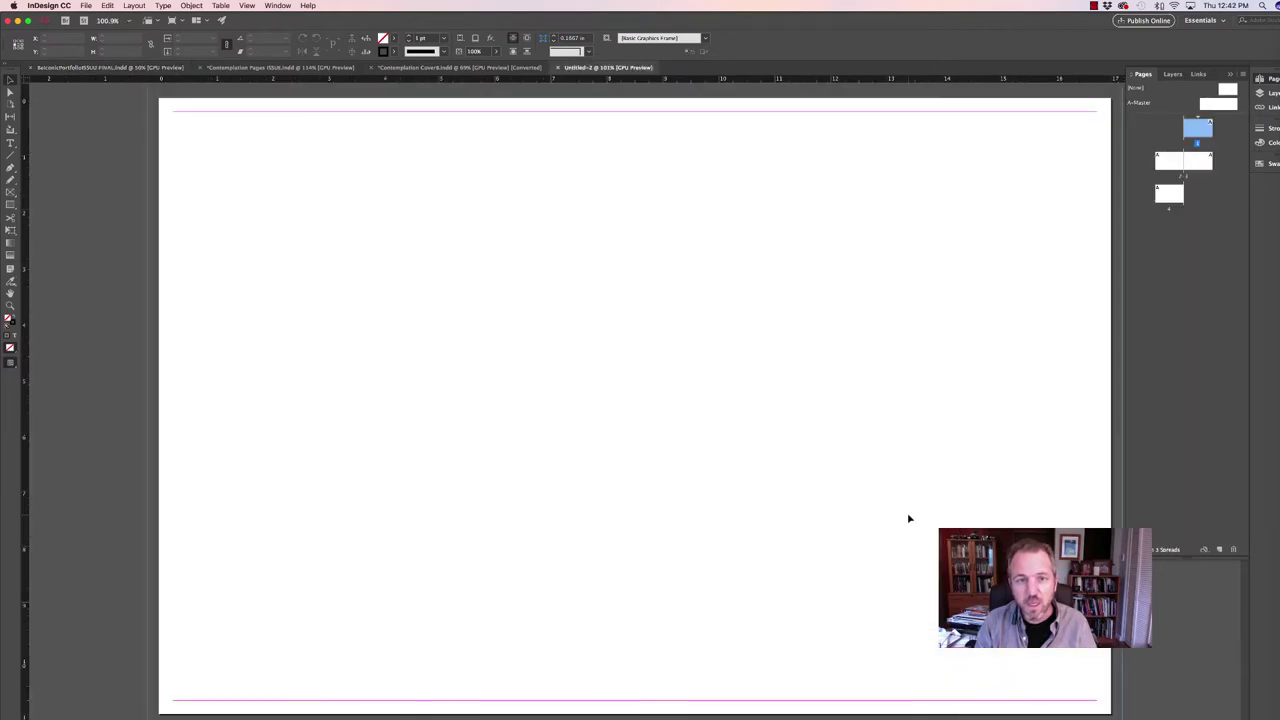
Change the document's page size to 11 in wide by 14 in high in Document Setup.
scroll(909, 518, "down", 10)
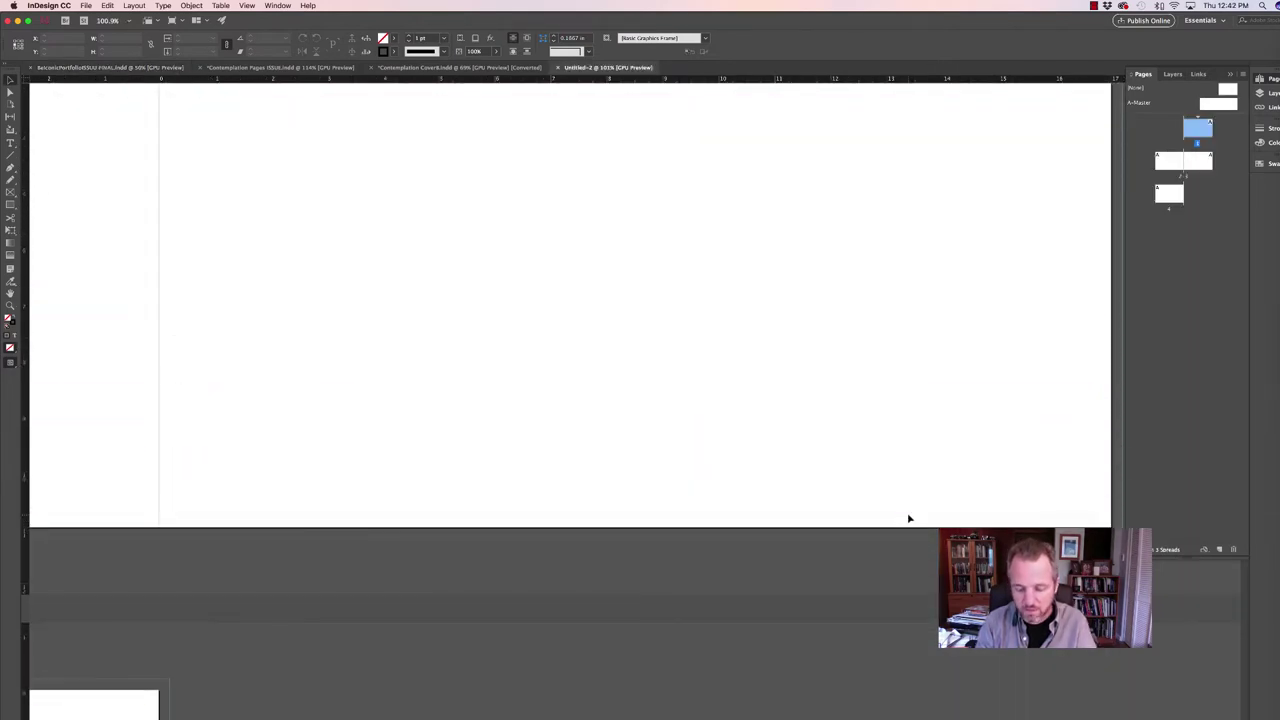
key("super+minus")
key("super+minus")
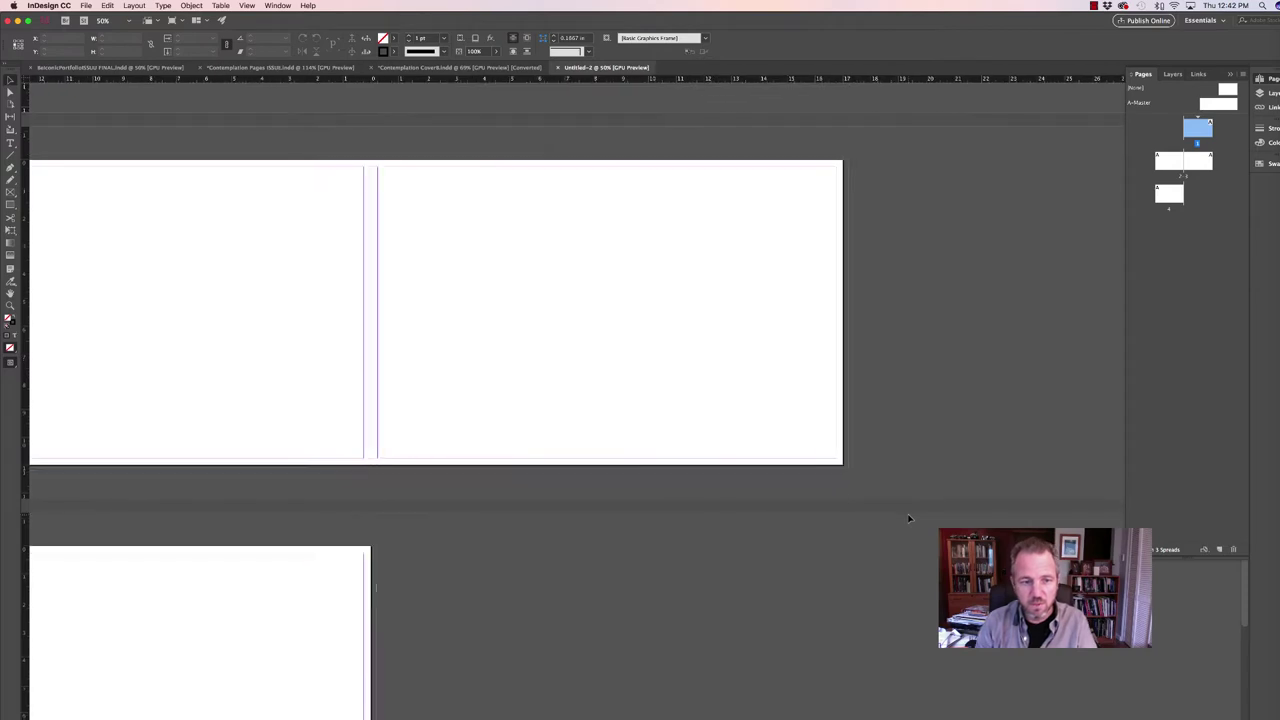
scroll(909, 518, "left", 4)
scroll(909, 518, "down", 5)
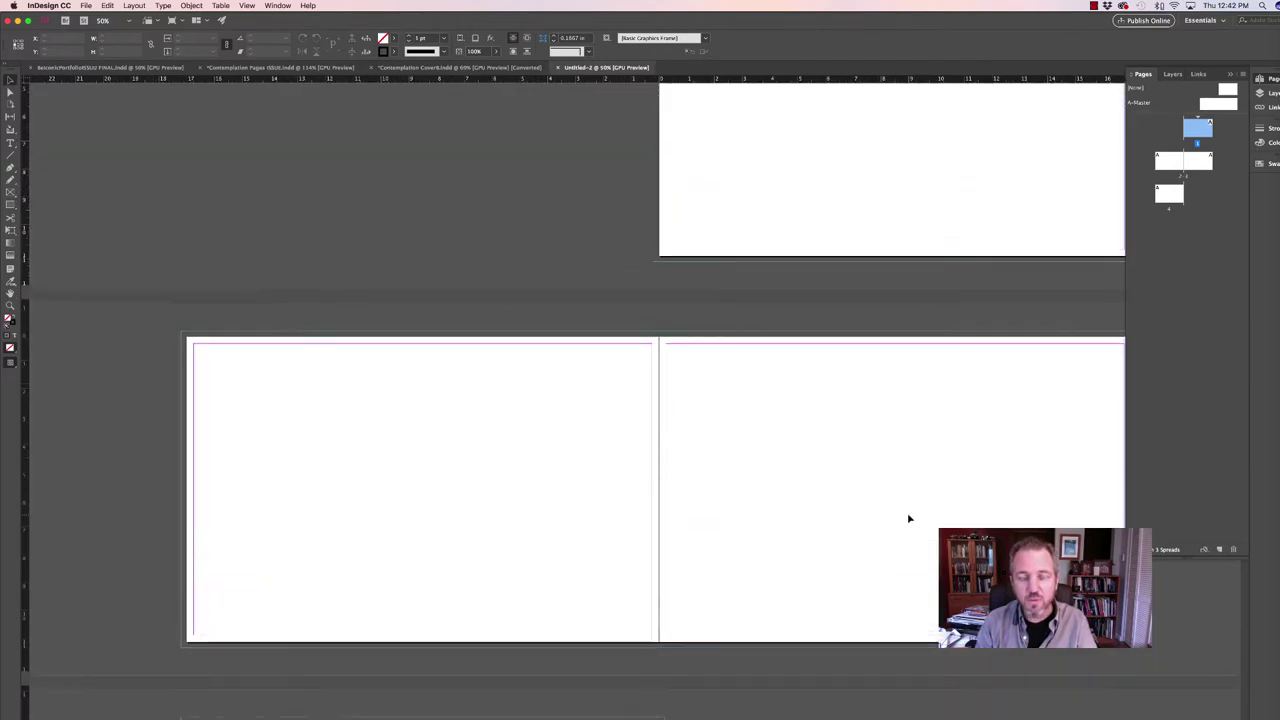
scroll(909, 518, "up", 2)
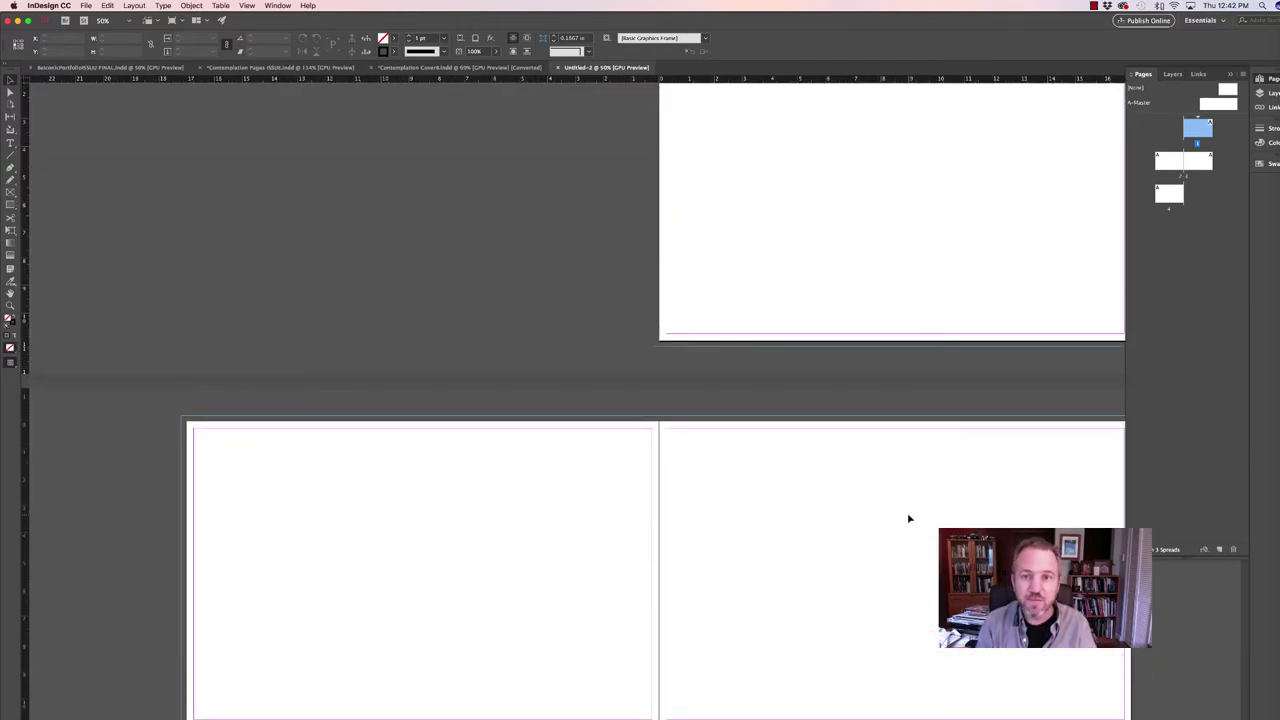
left_click(88, 6)
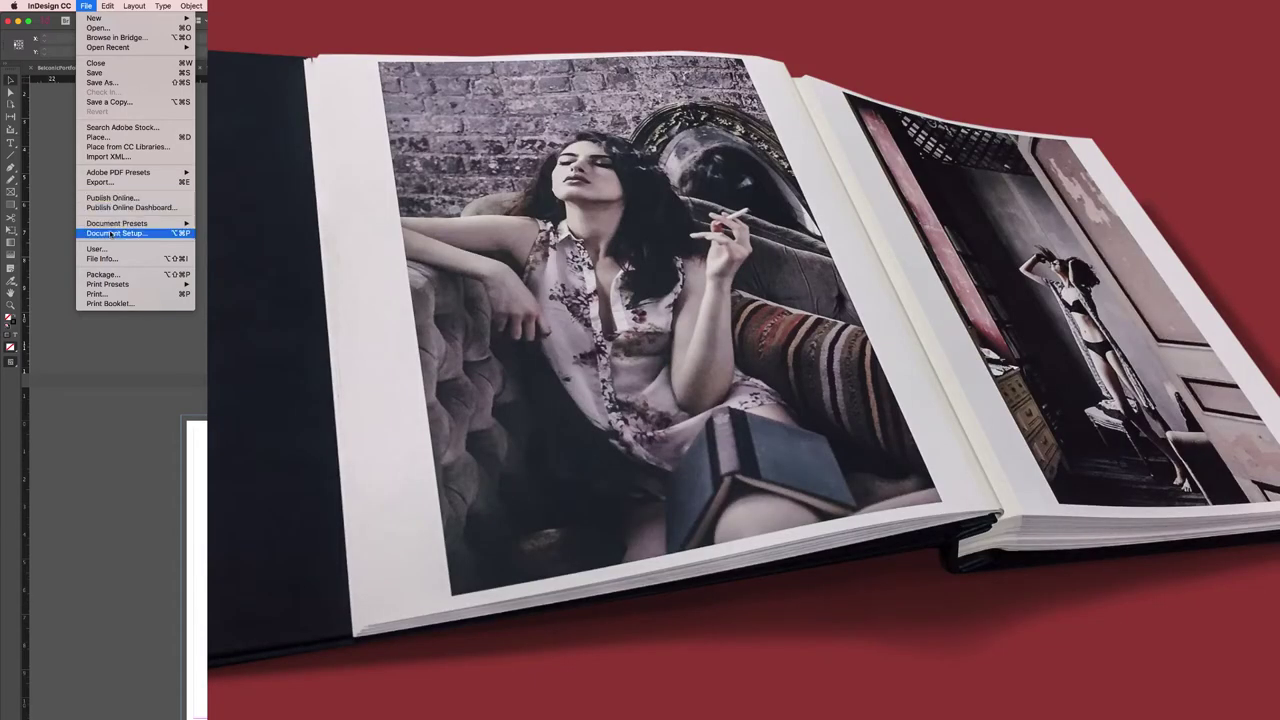
left_click(112, 233)
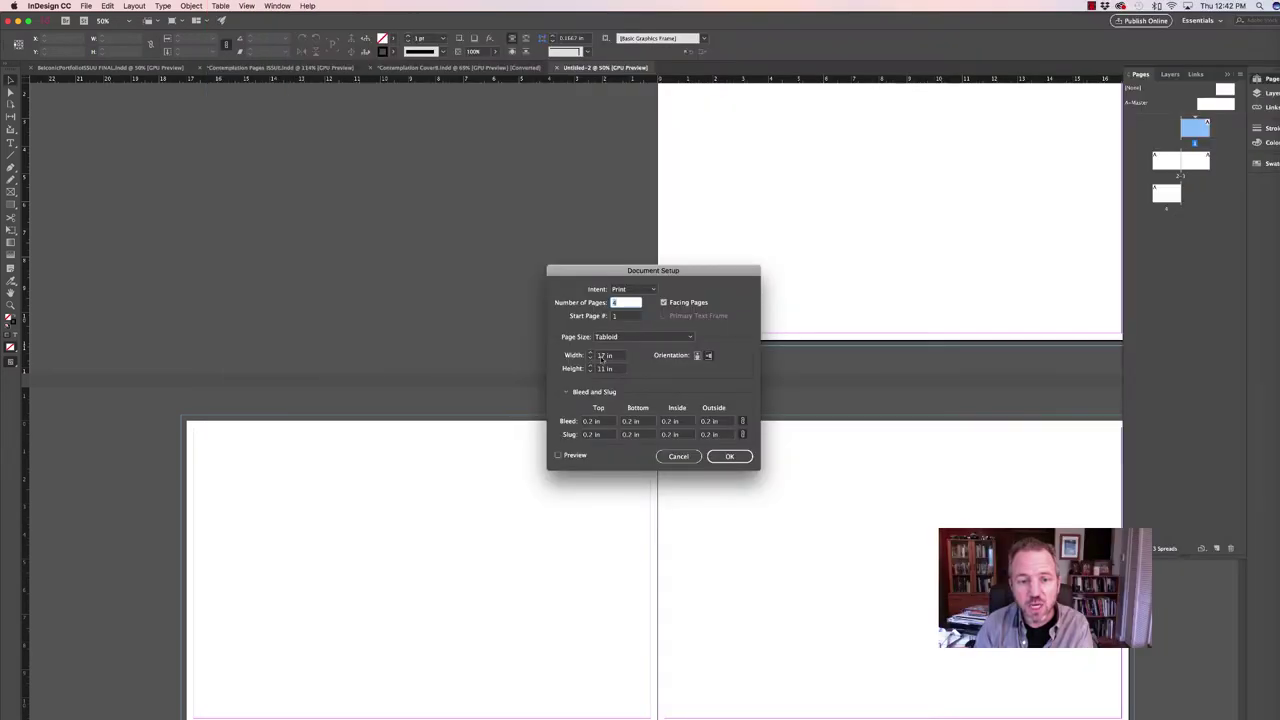
left_click(601, 356)
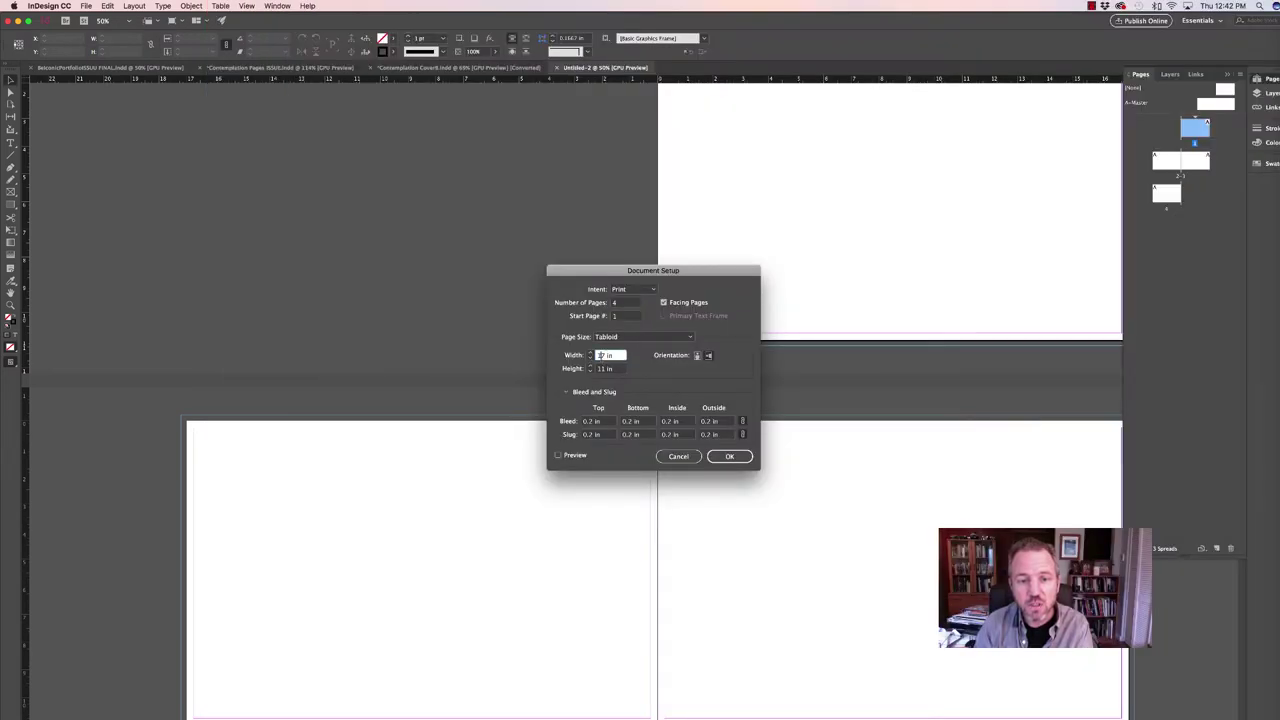
double_click(601, 356)
type("11")
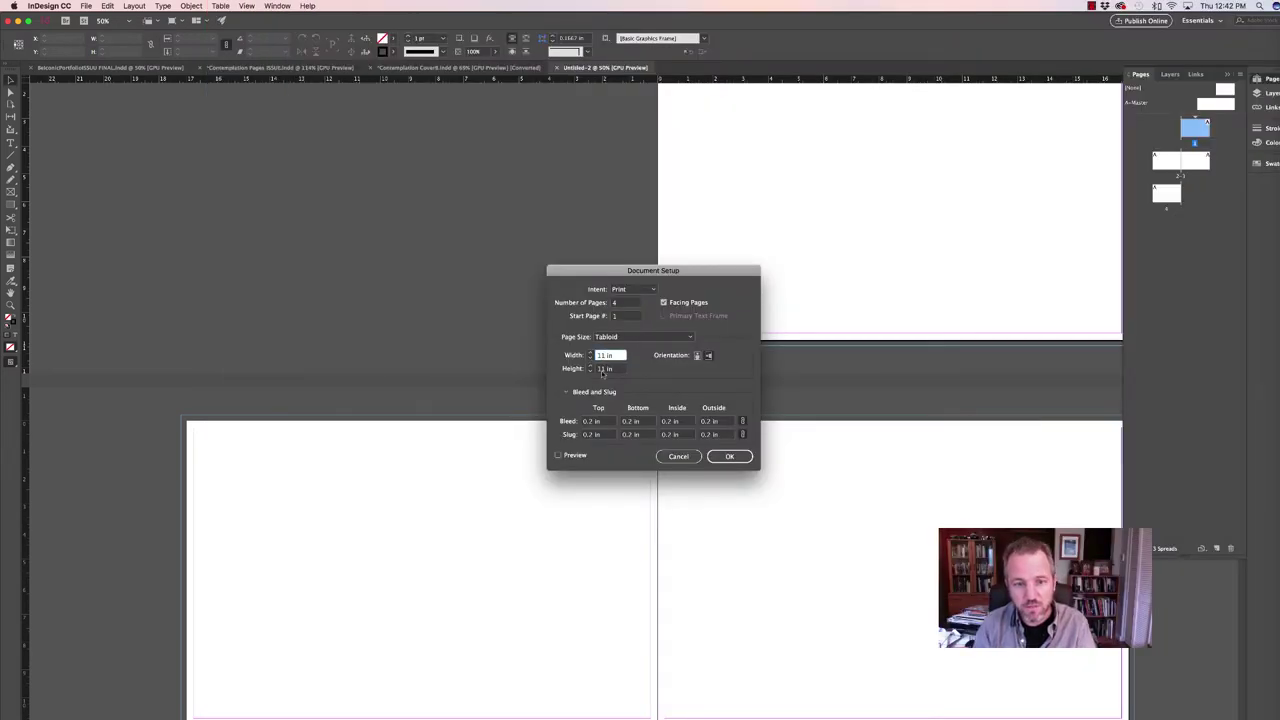
key("Tab")
type("14")
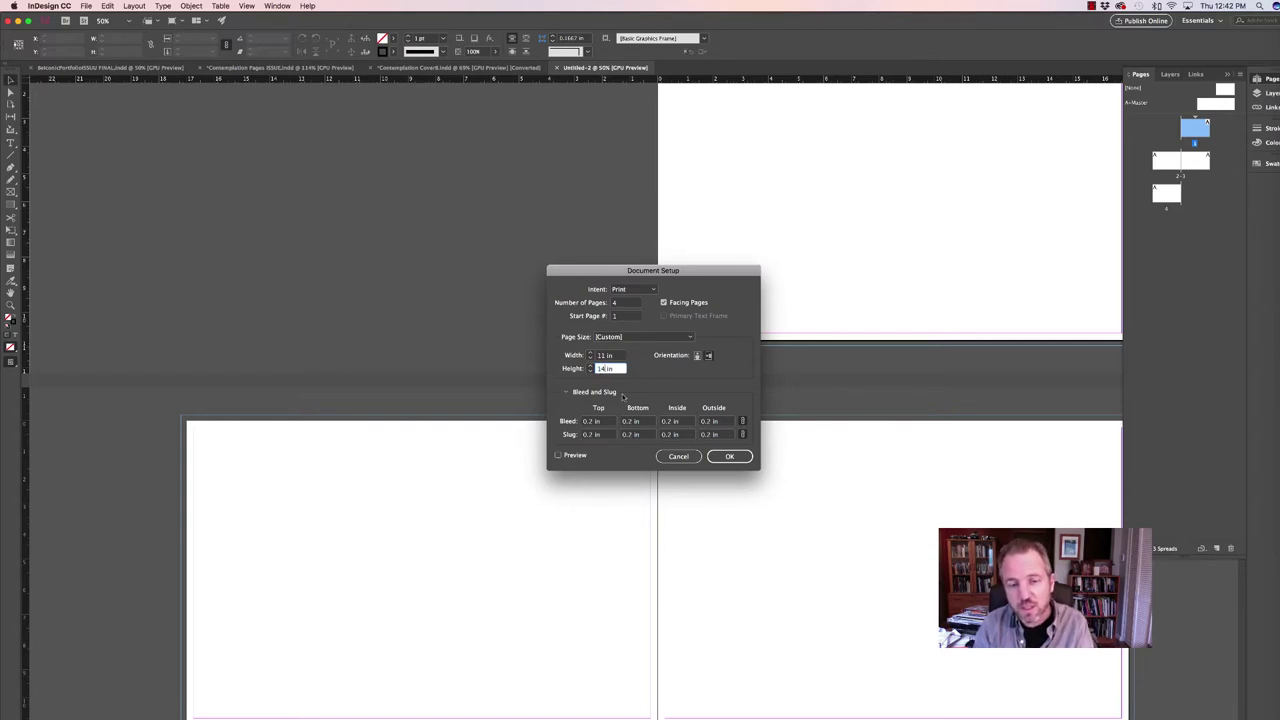
left_click(733, 456)
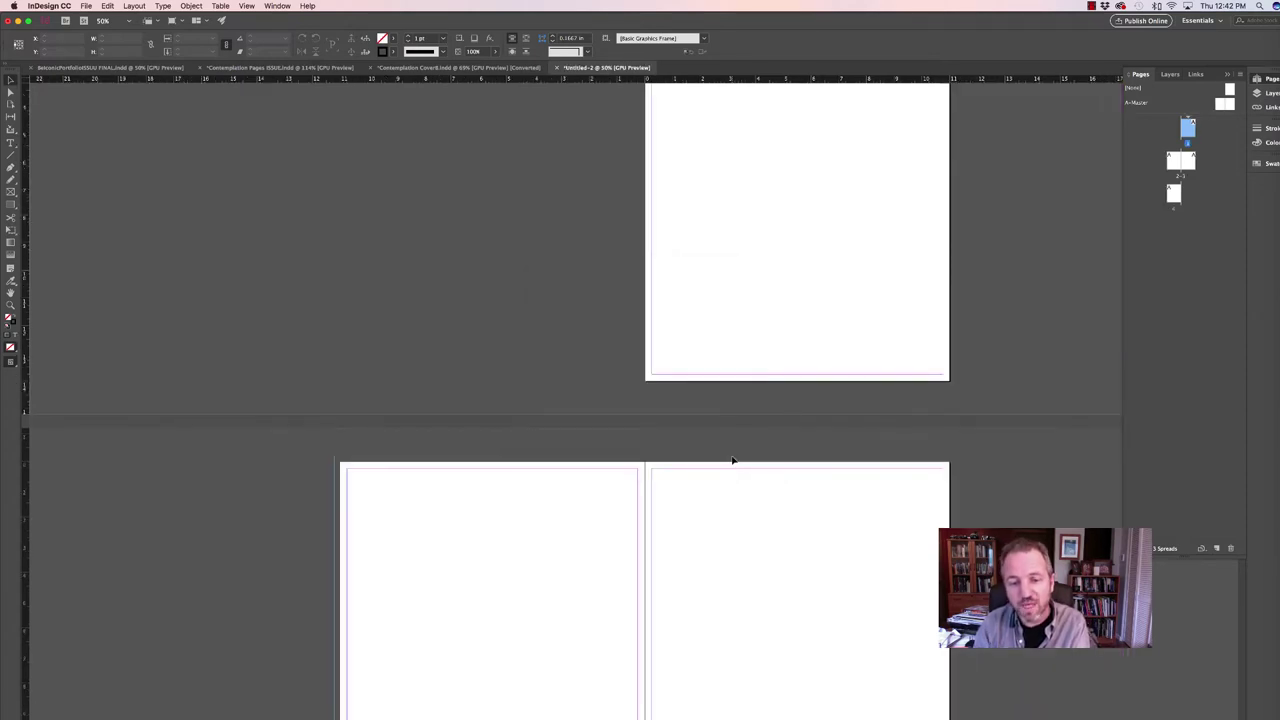
Load Be Iconic-0161.psd from the Beyond Iconic Portfolio folder in Portfolio Project for placing into the document.
scroll(732, 460, "down", 10)
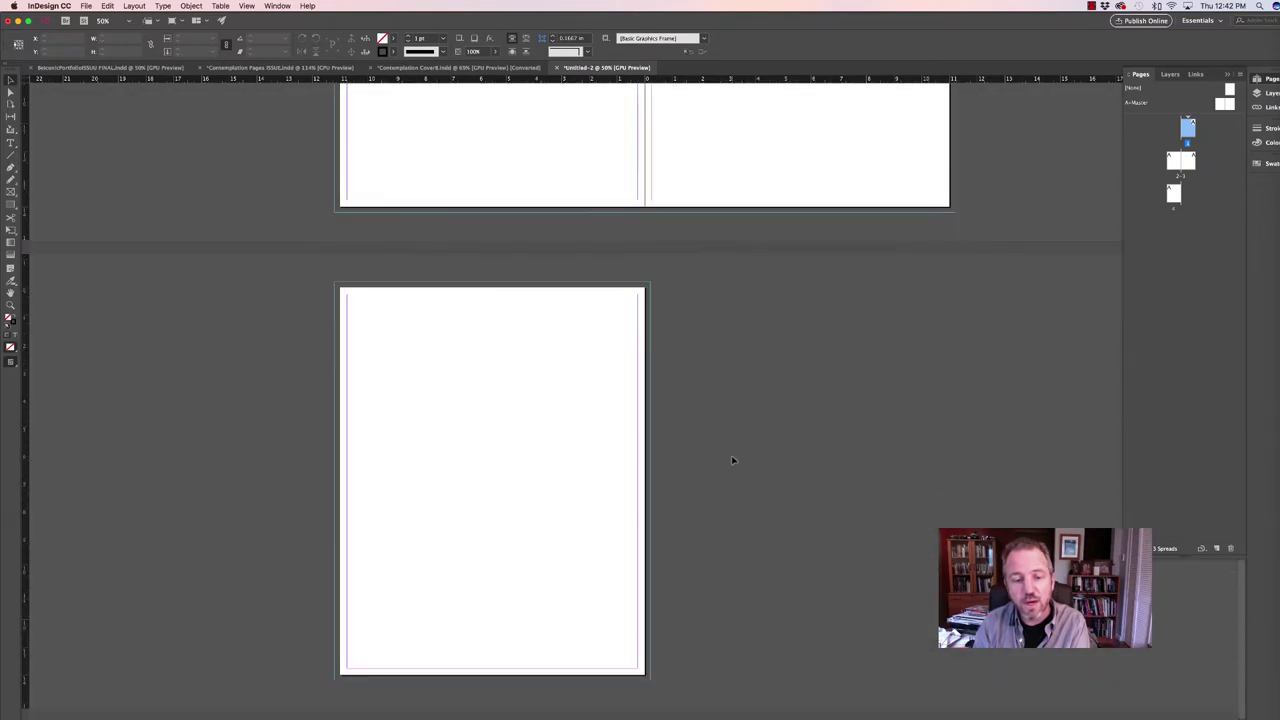
scroll(732, 460, "up", 15)
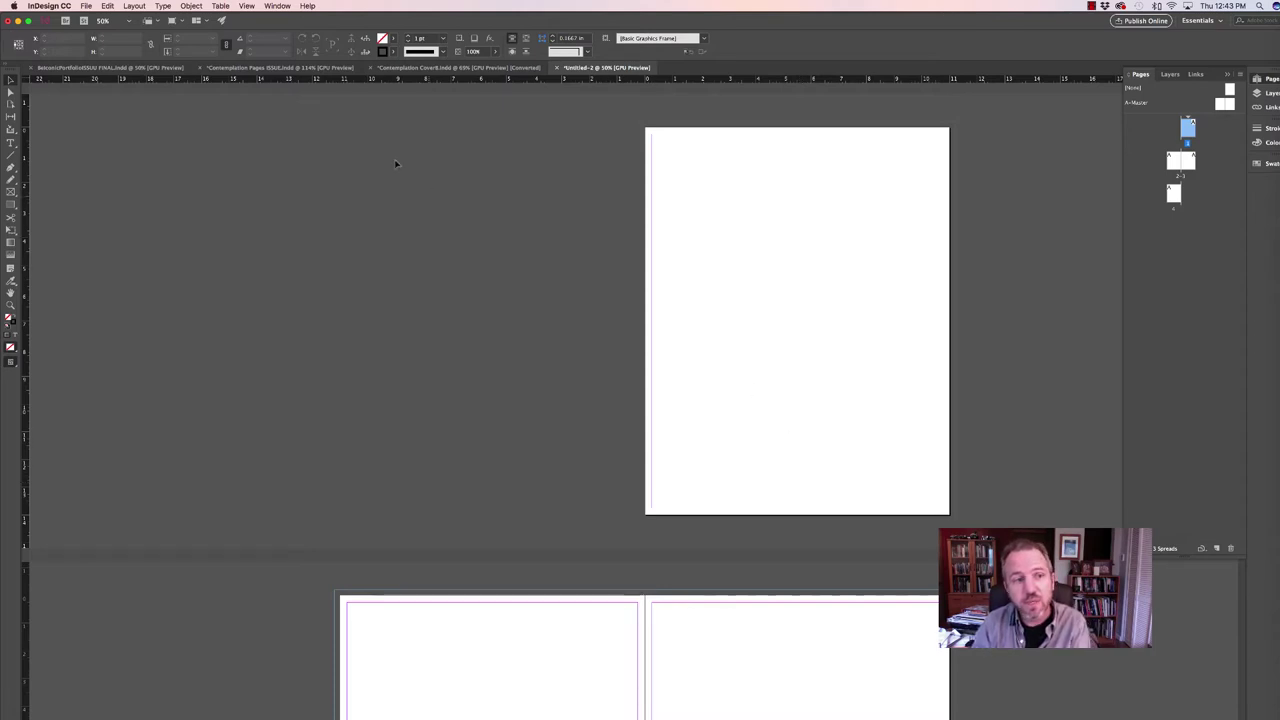
left_click(86, 6)
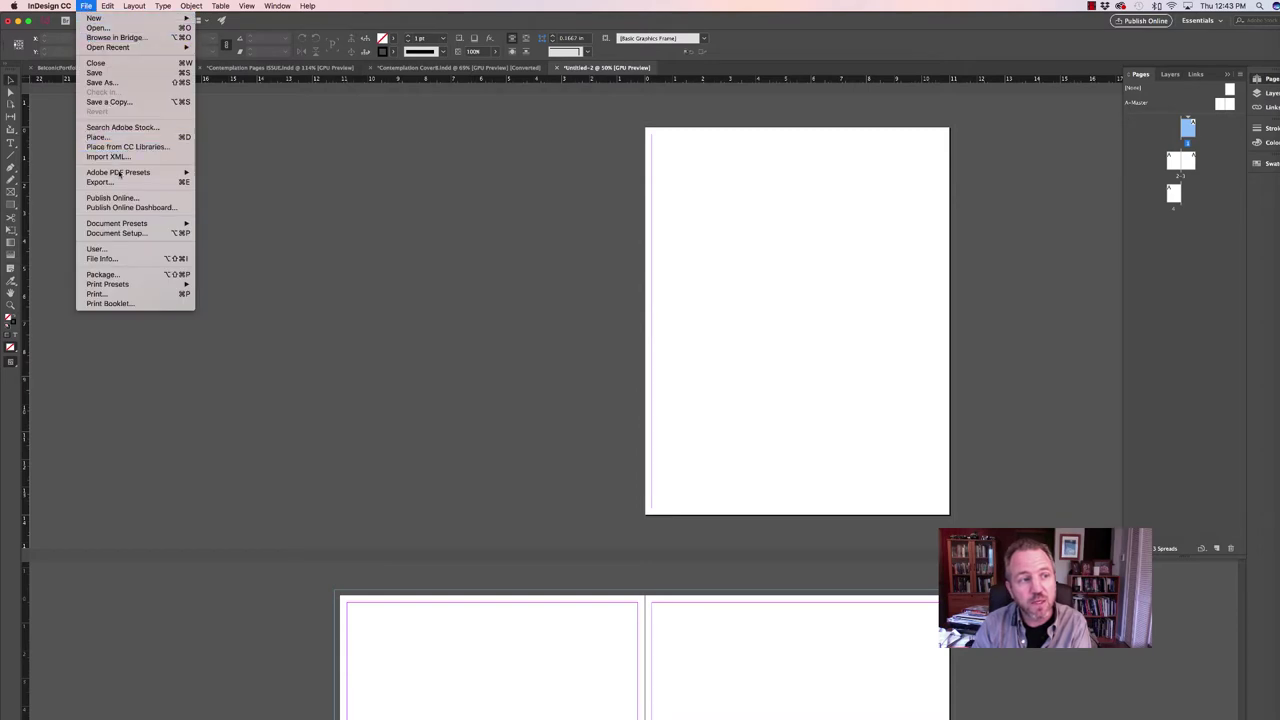
left_click(117, 139)
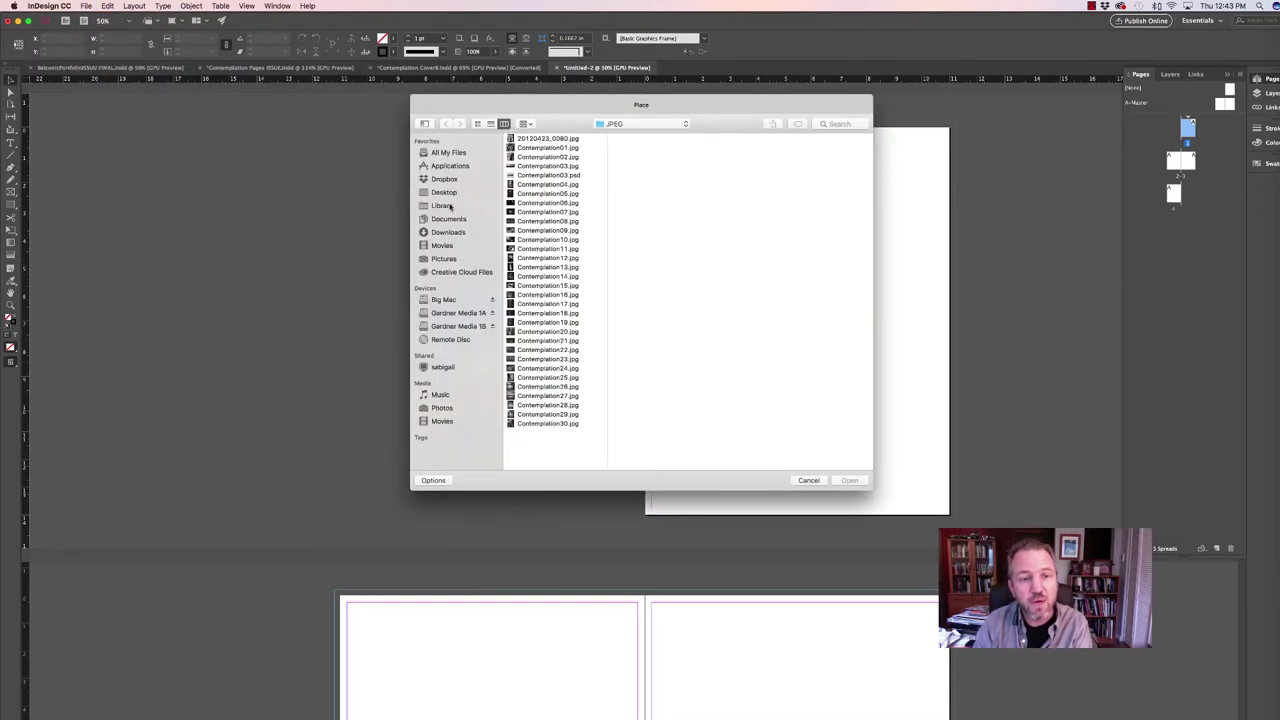
left_click(457, 314)
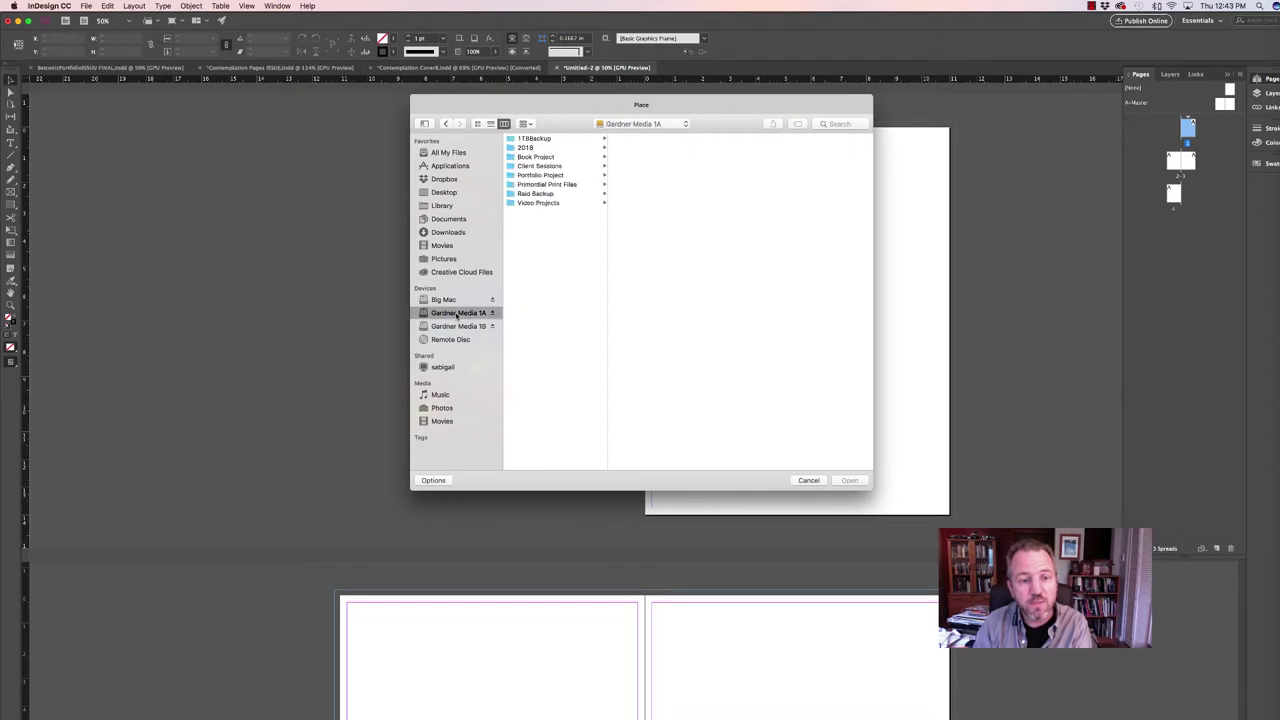
left_click(560, 176)
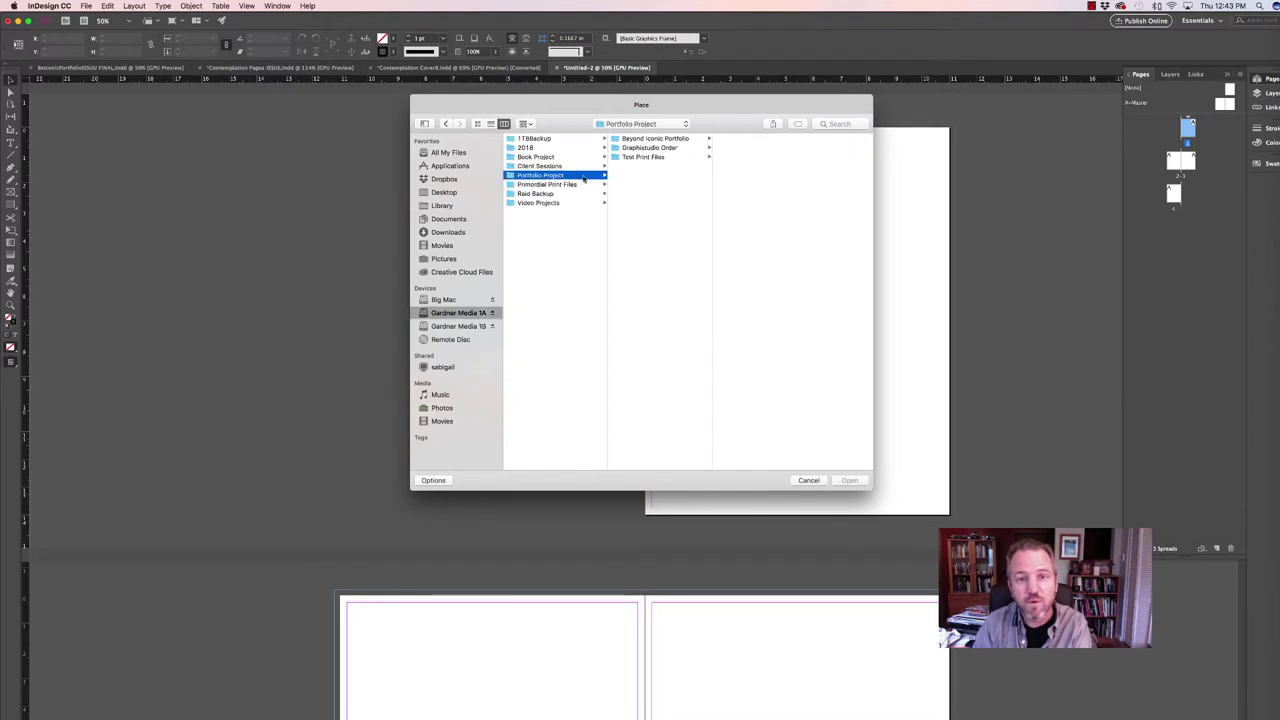
left_click(652, 140)
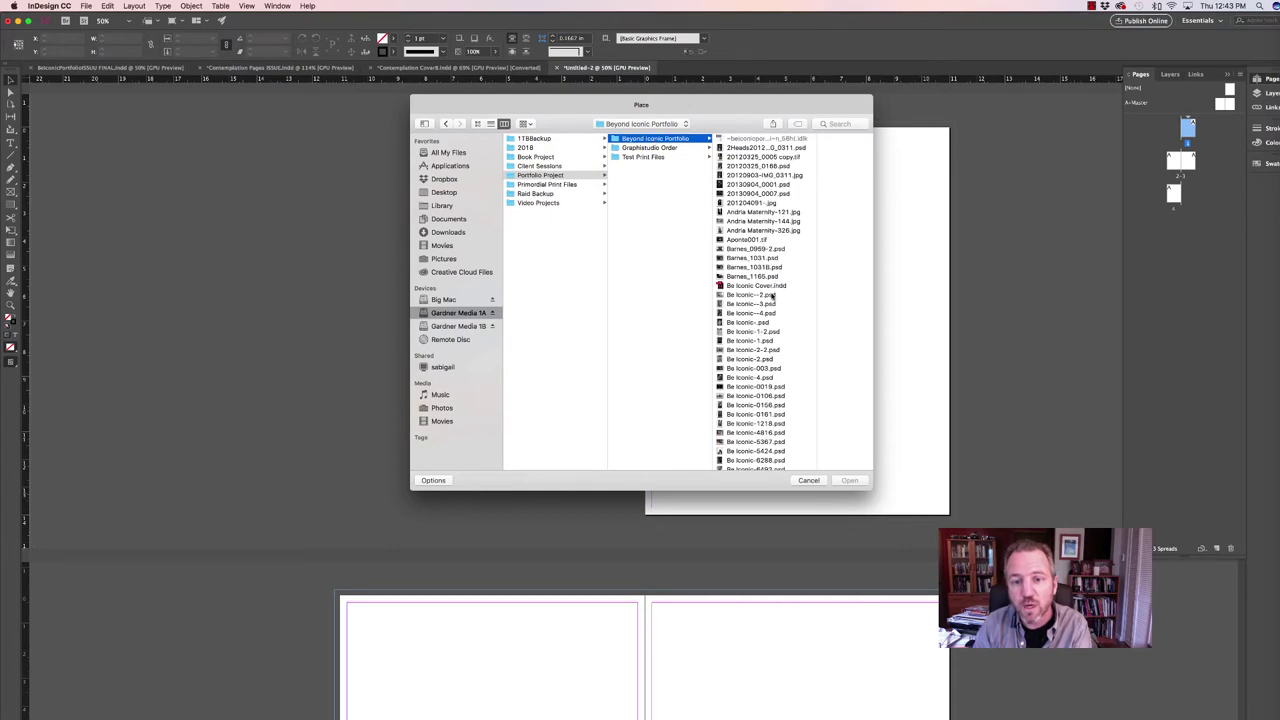
scroll(770, 314, "down", 3)
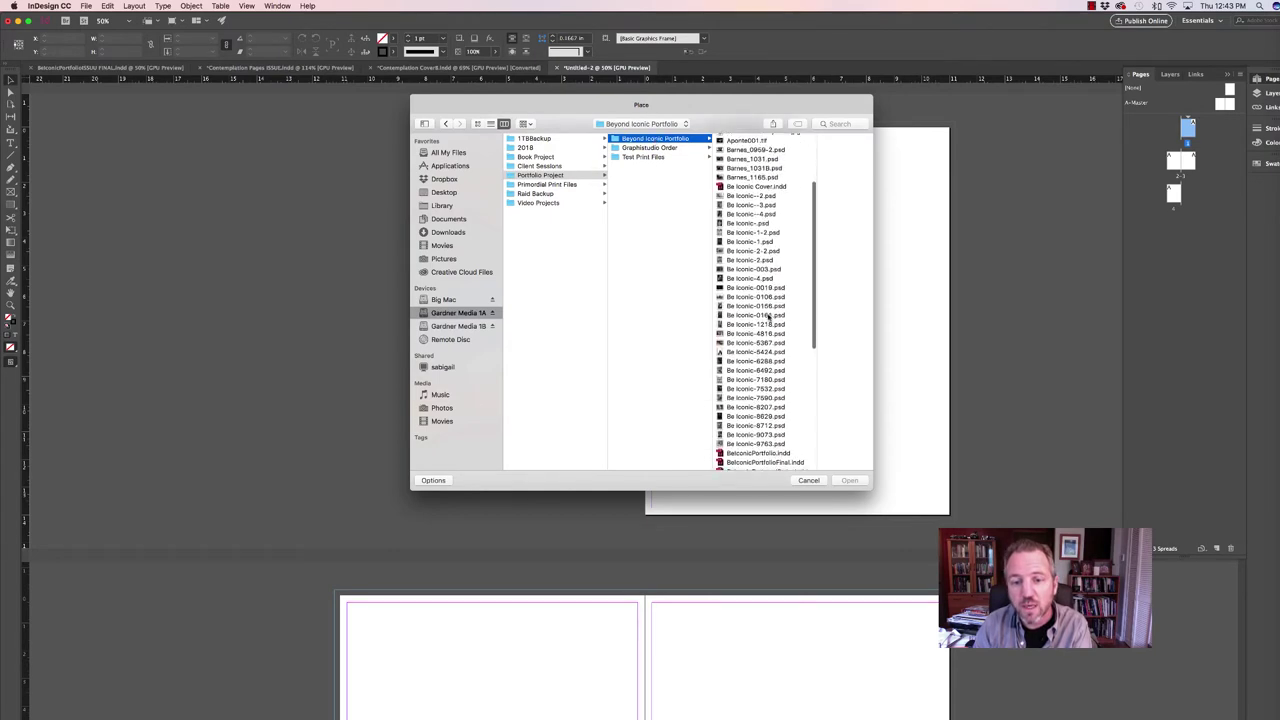
left_click(738, 397)
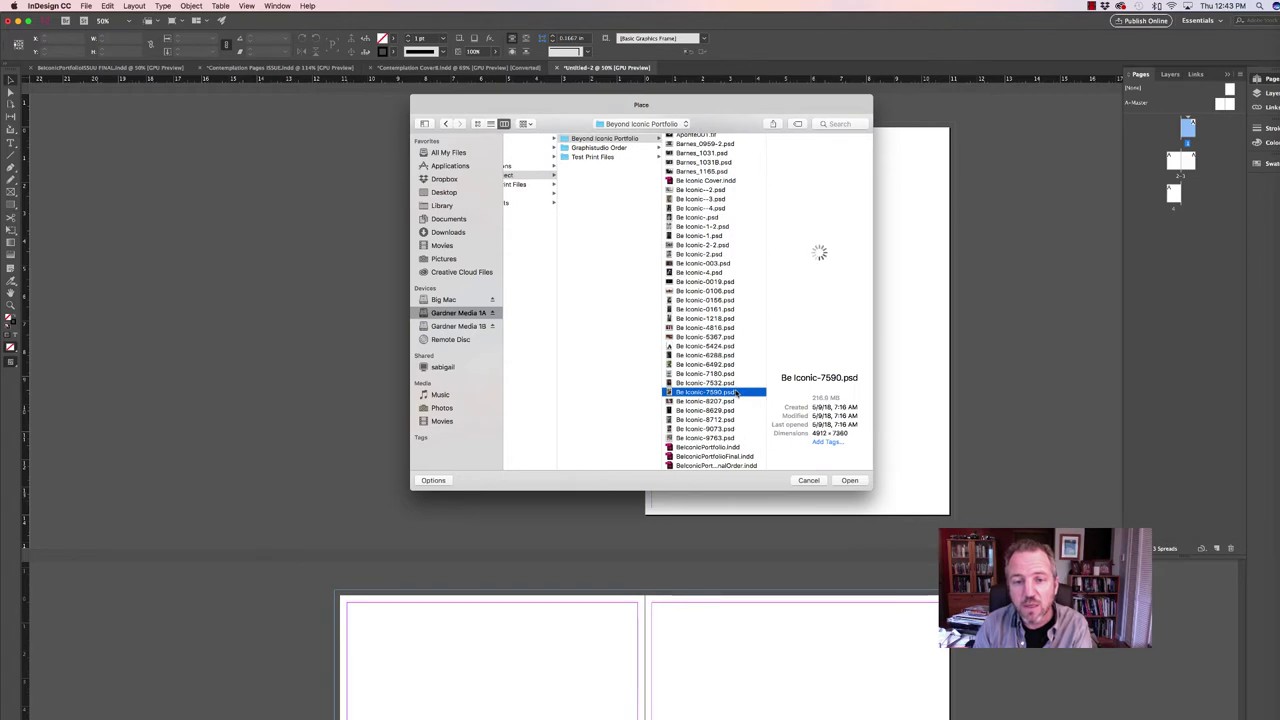
left_click(707, 311)
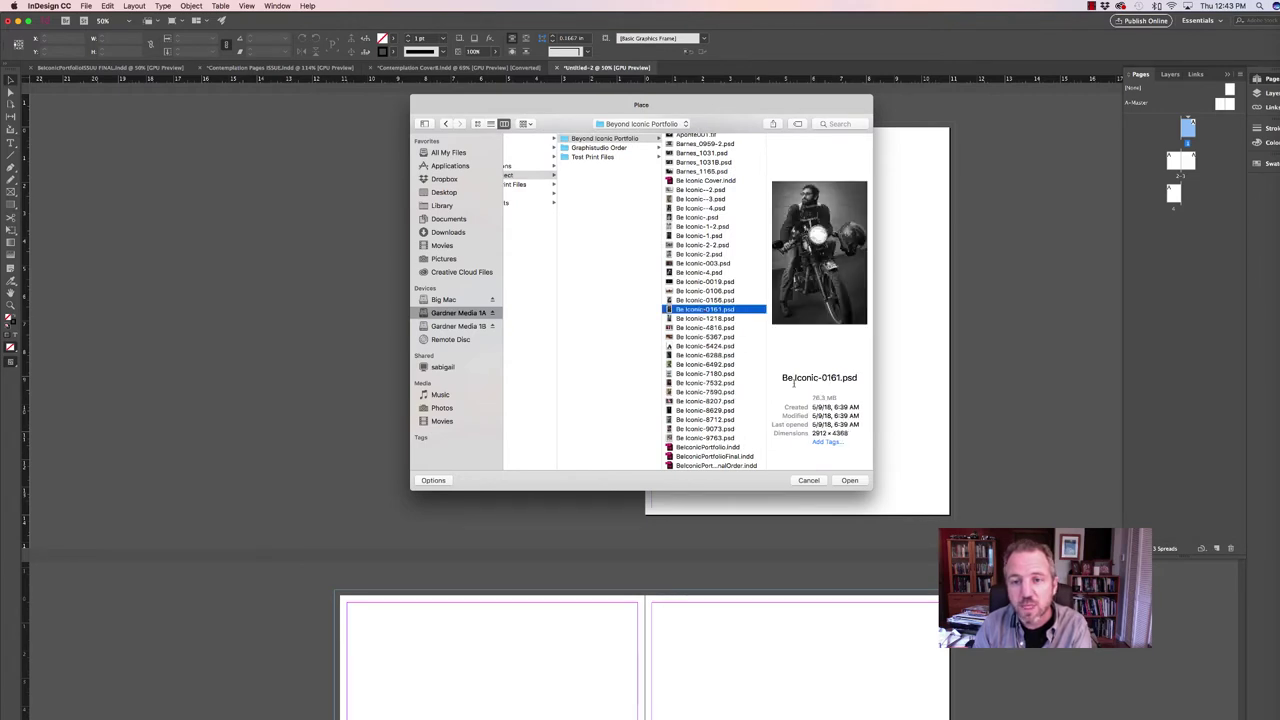
left_click(849, 480)
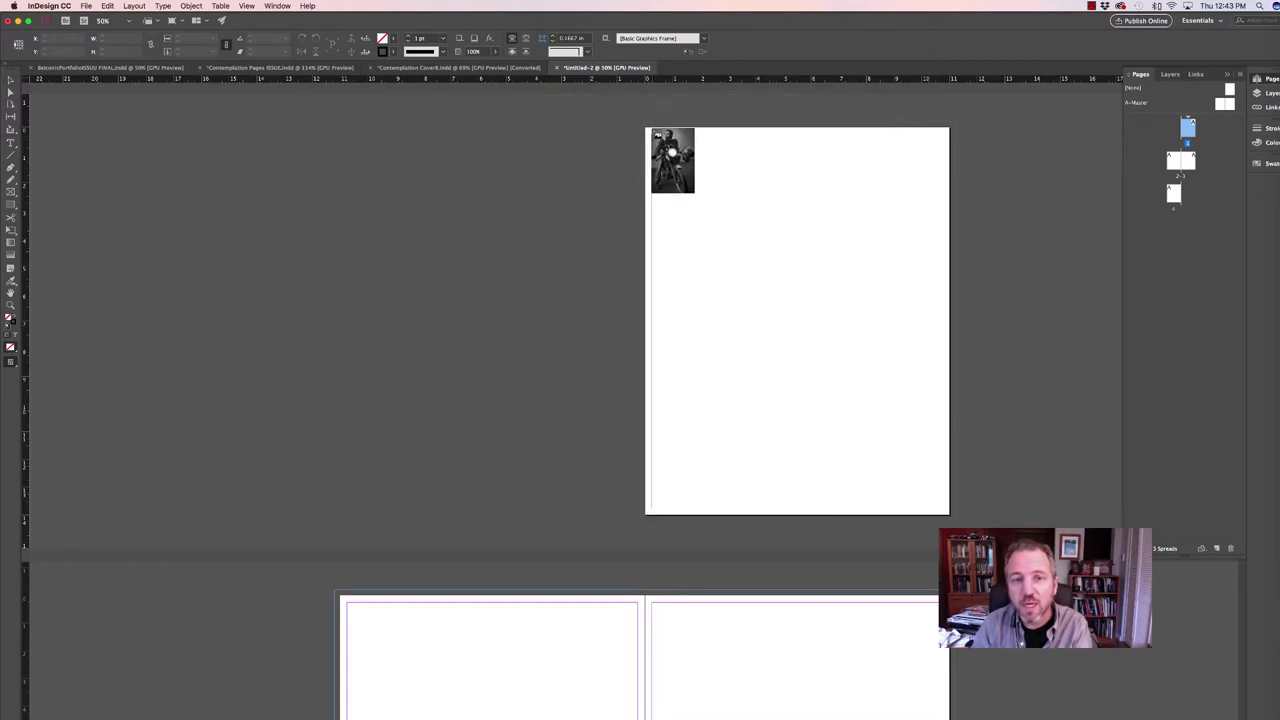
Place the motorcycle photo from the first page's left edge and enlarge its frame past the page edges to about 11.25 by 16.88 in.
left_click_drag(646, 130, 906, 520)
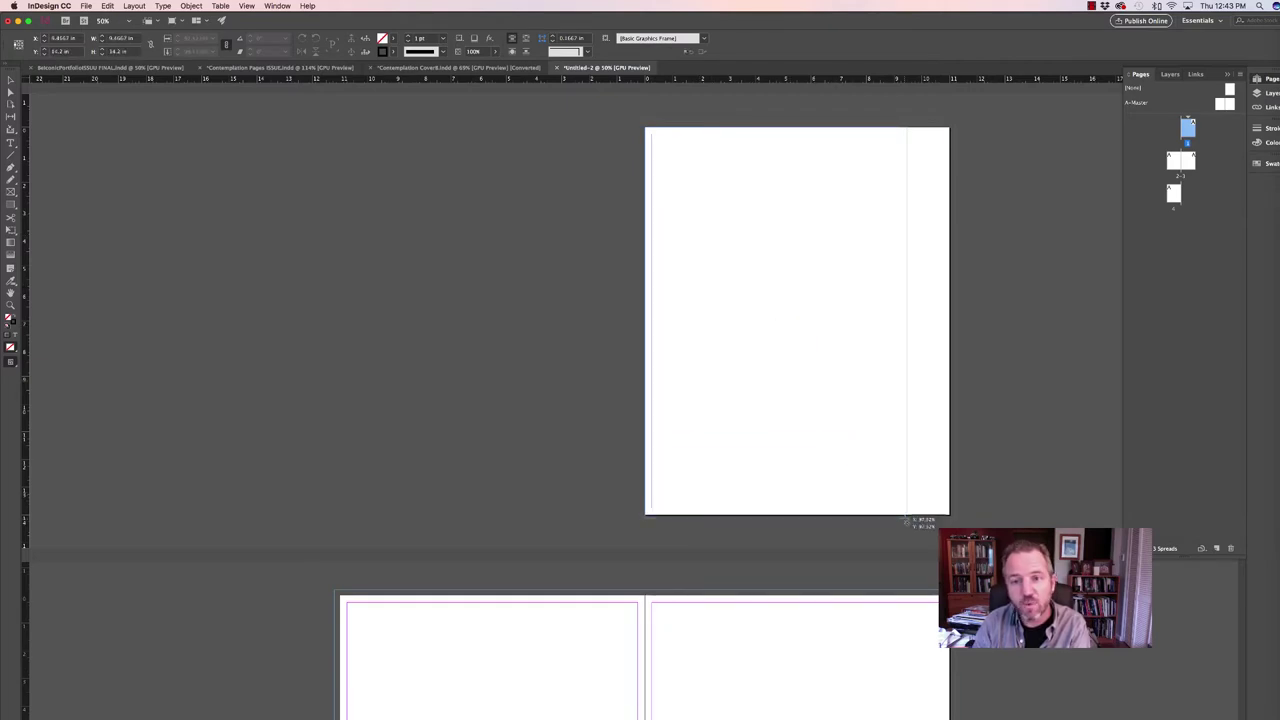
left_click_drag(906, 520, 918, 521)
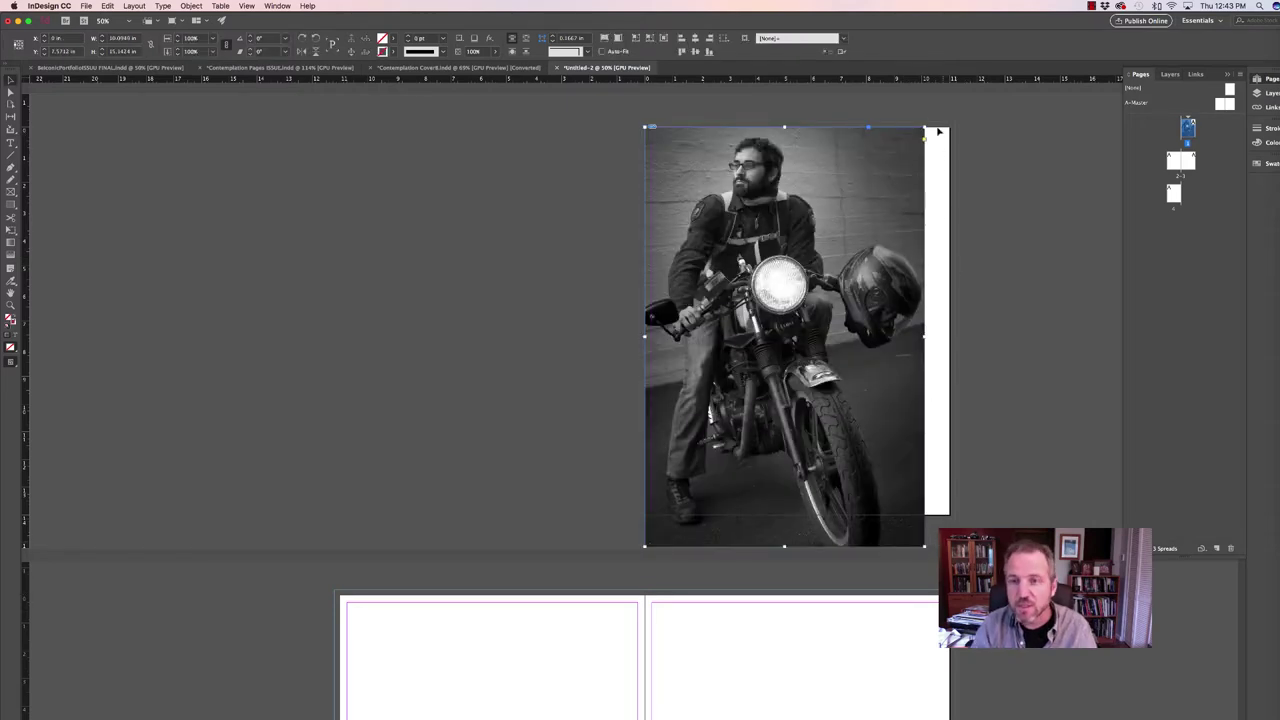
left_click_drag(924, 127, 957, 107)
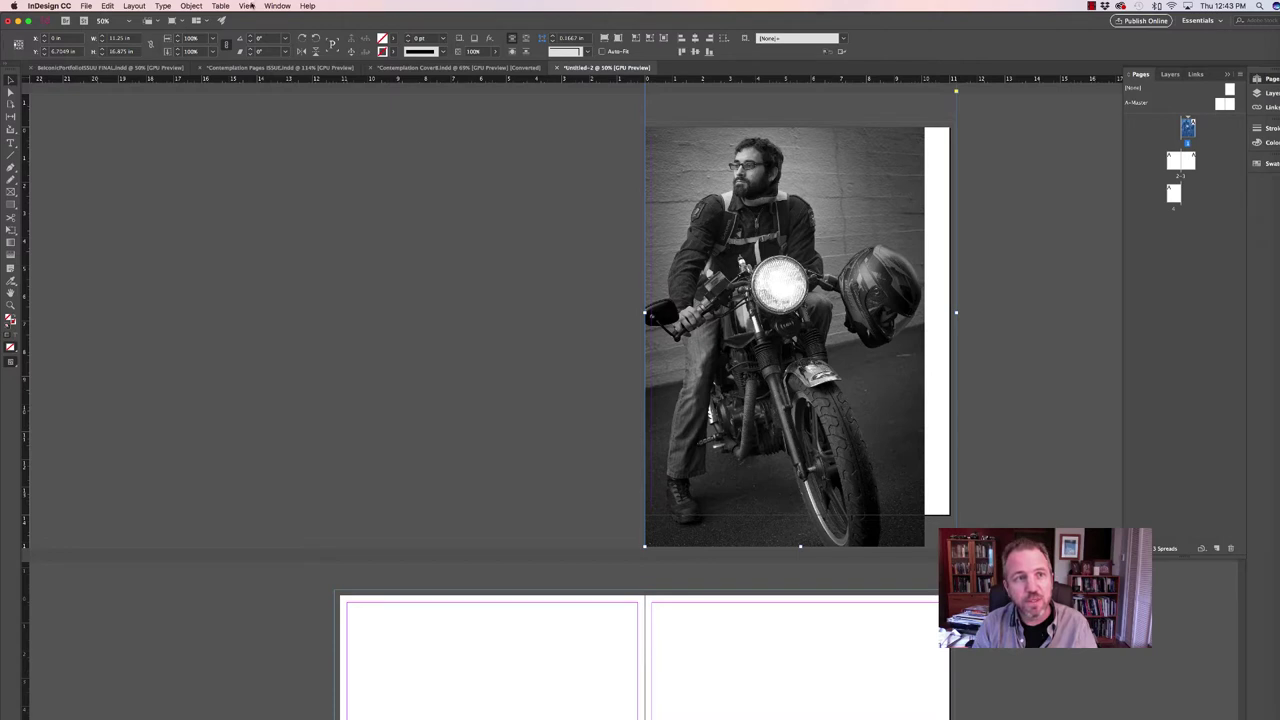
Scale the motorcycle photo to its enlarged frame with Fill Frame Proportionally.
left_click(189, 6)
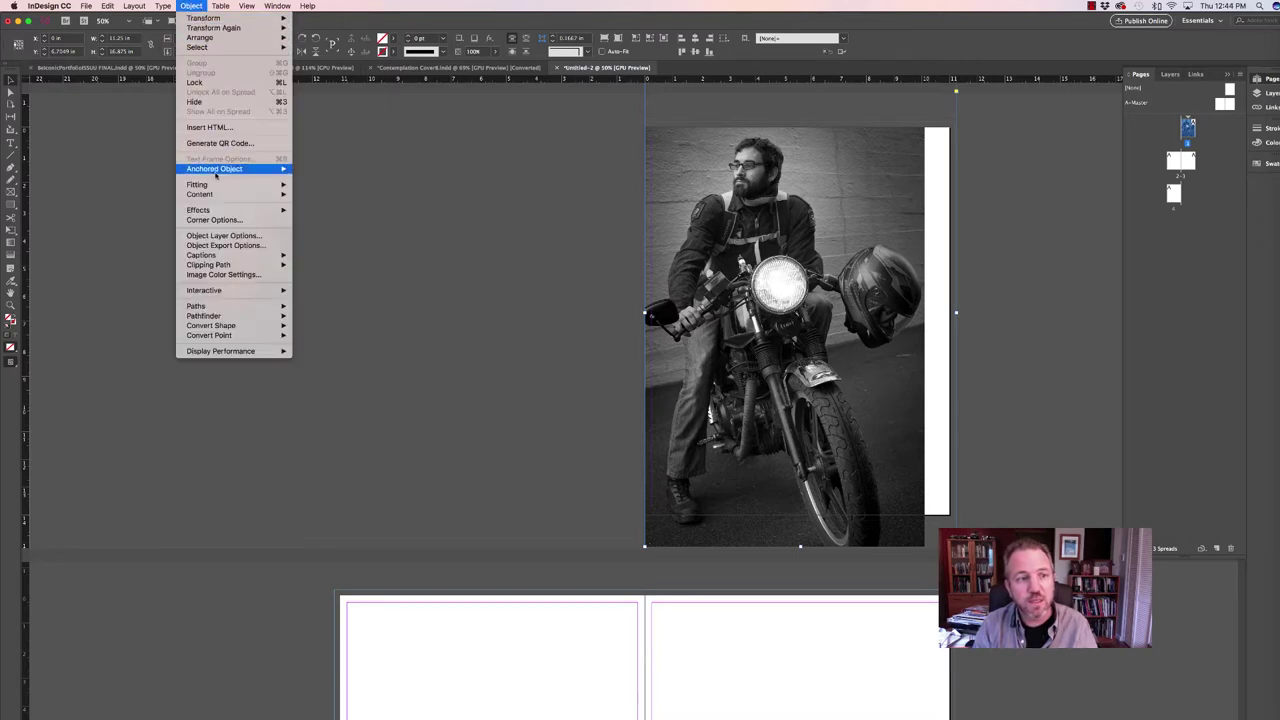
mouse_move(215, 185)
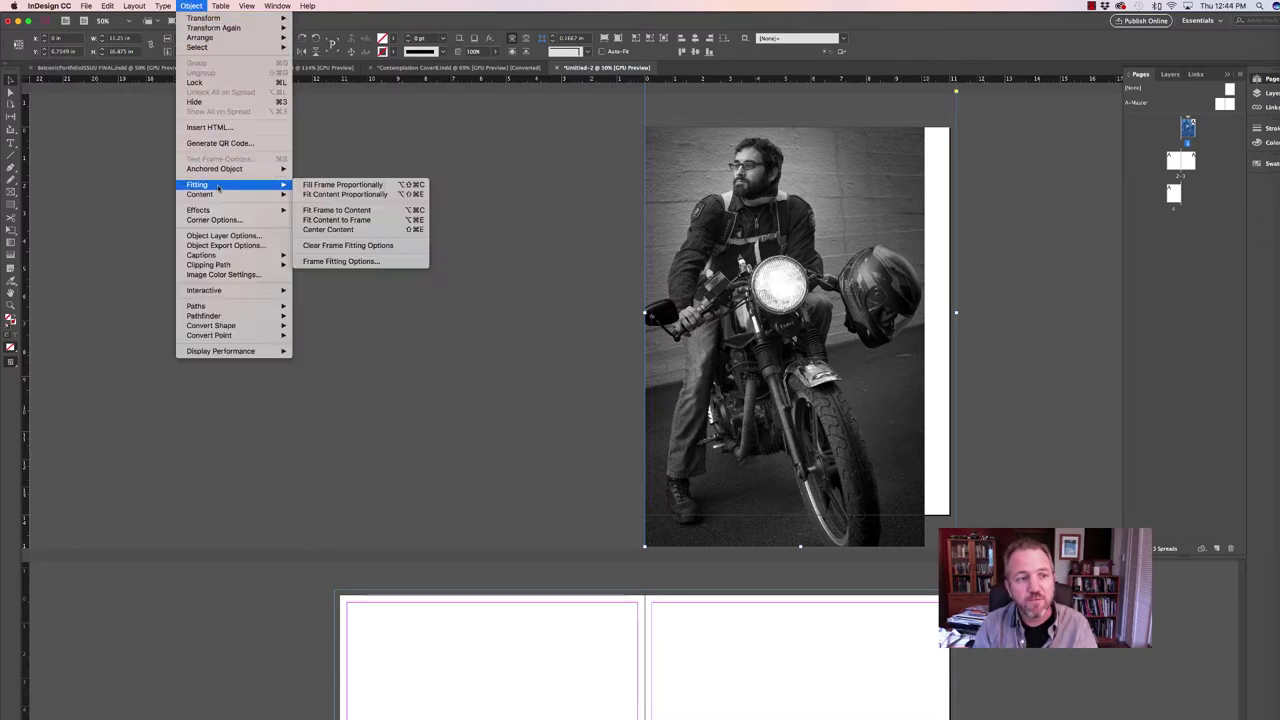
left_click(343, 185)
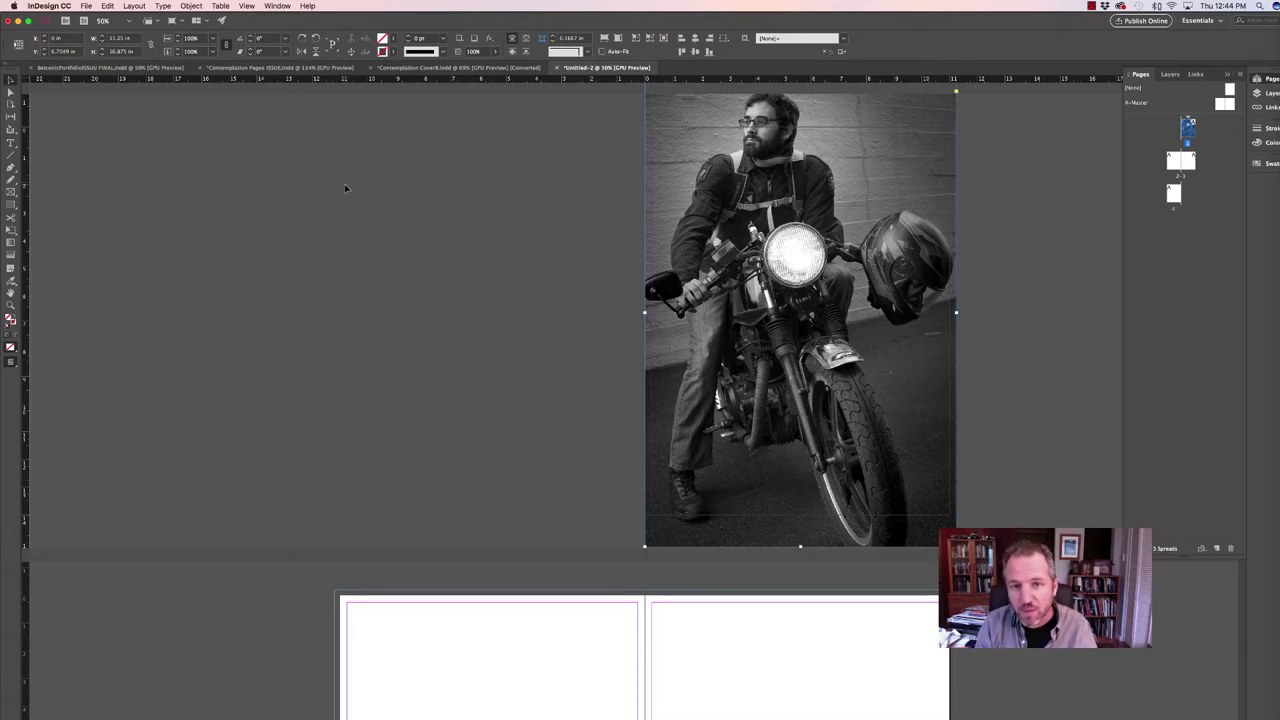
Crop the motorcycle photo's frame to the bleed guides on the first page, about 11.2 by 14.2 in.
scroll(488, 205, "up", 1)
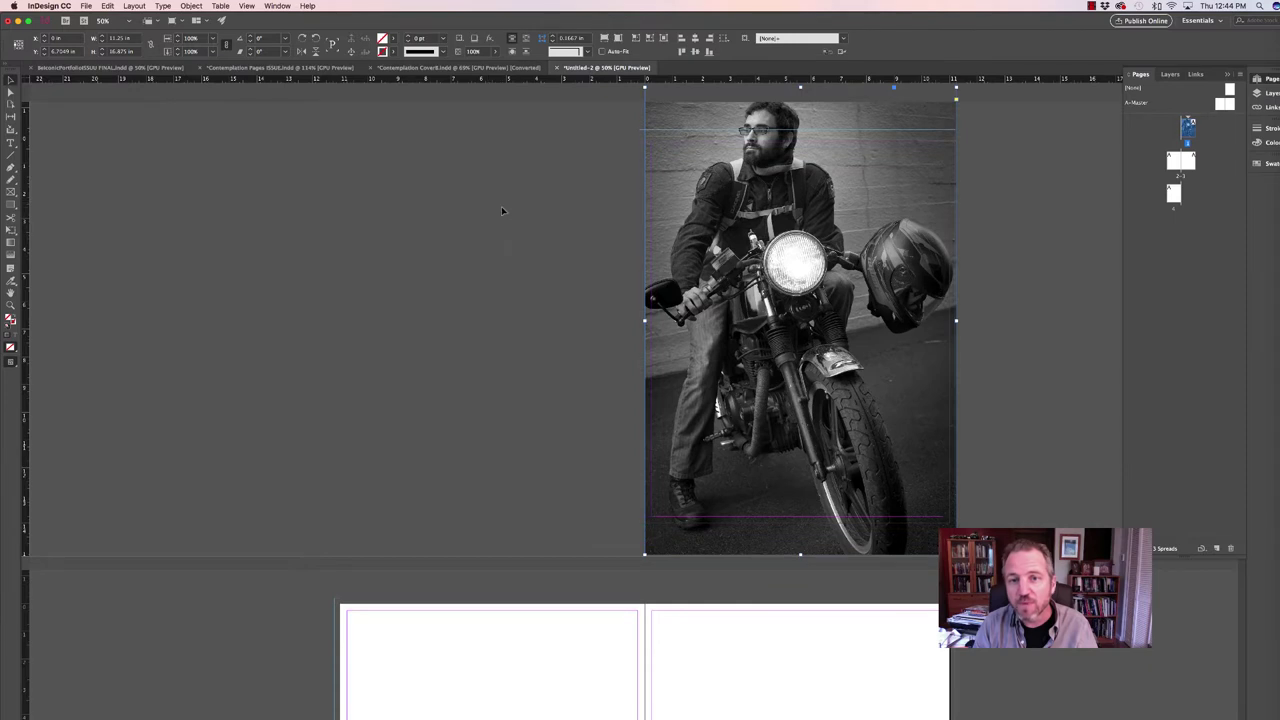
left_click_drag(800, 88, 798, 130)
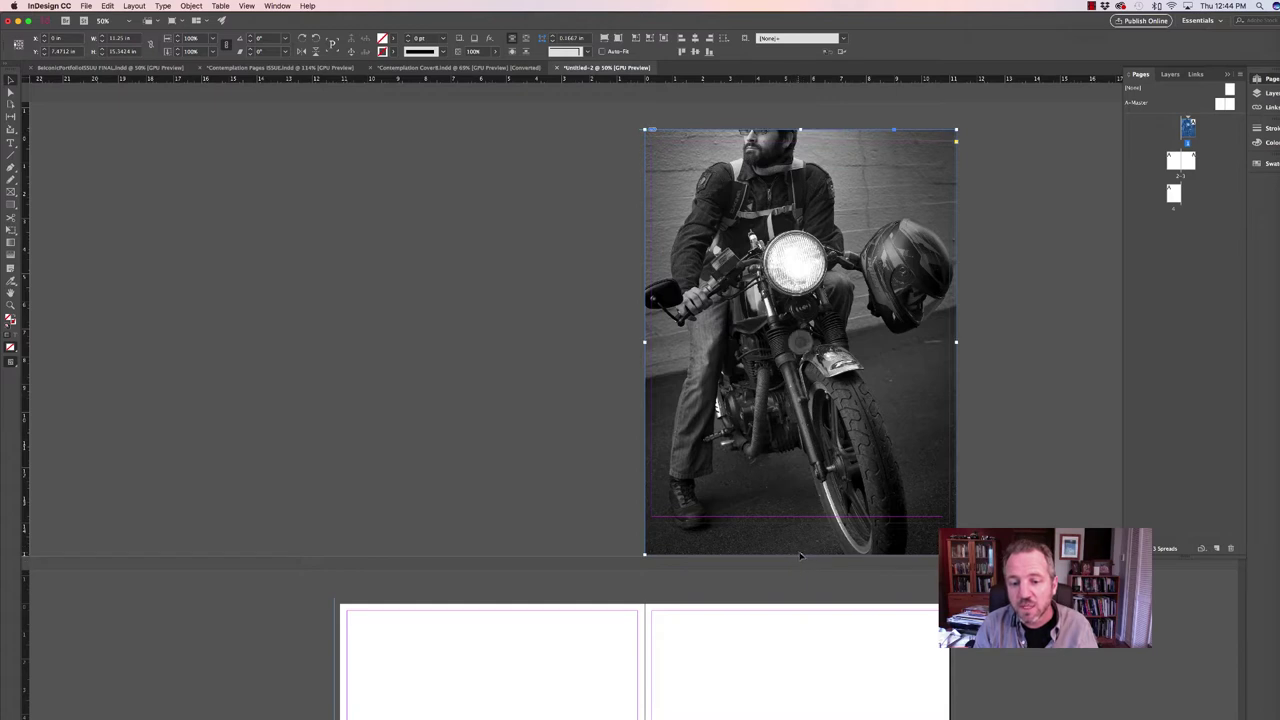
left_click_drag(800, 555, 801, 521)
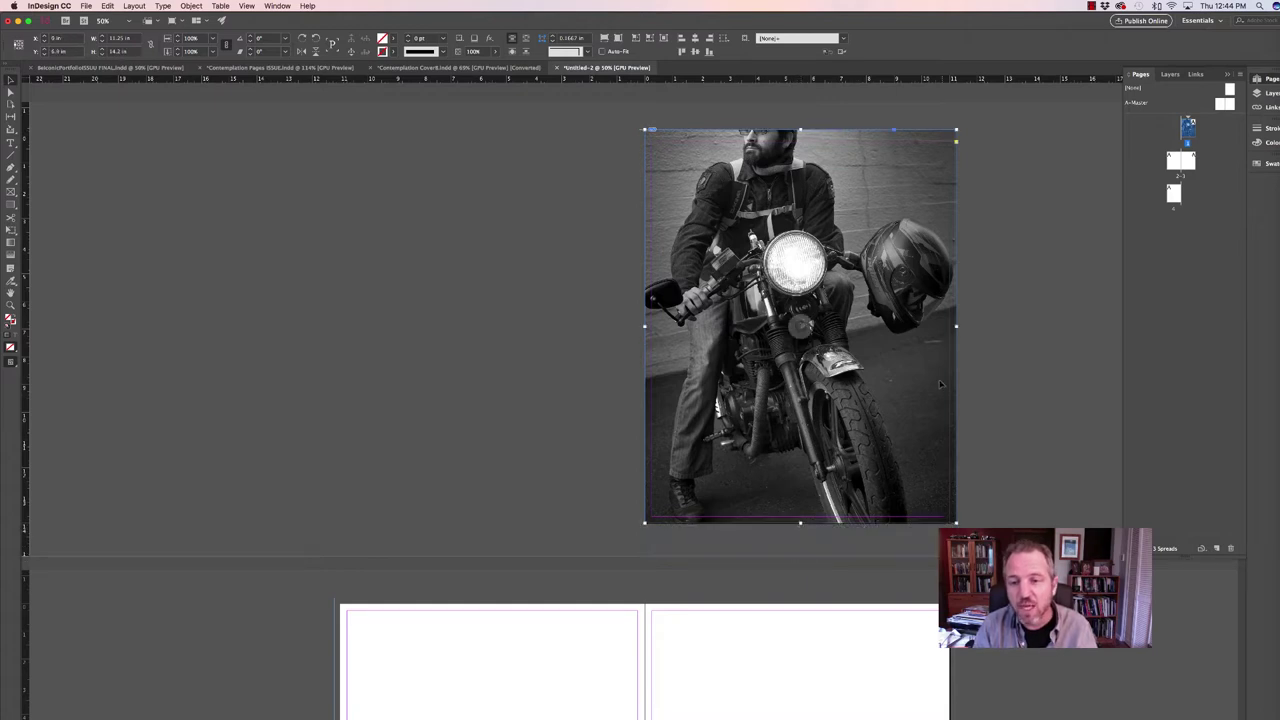
left_click_drag(955, 325, 954, 325)
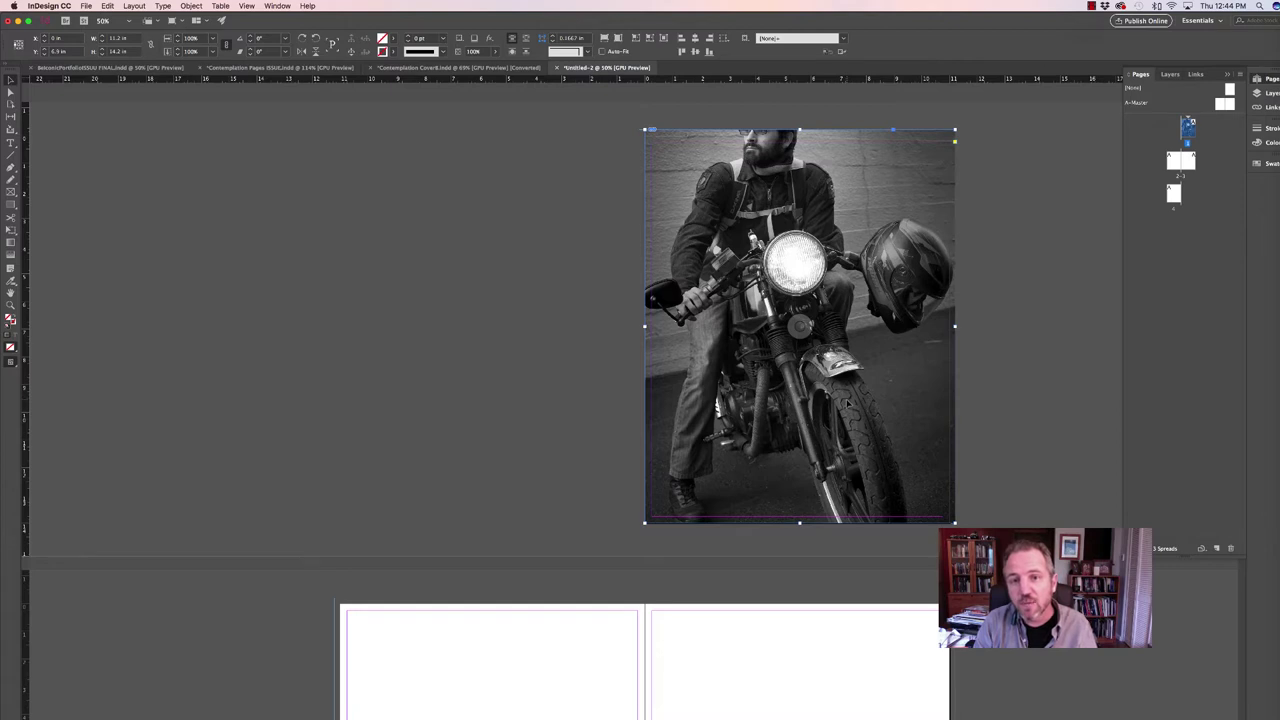
Shift the motorcycle photo down inside its frame so the rider's whole head fits on the page, and deselect it.
double_click(846, 399)
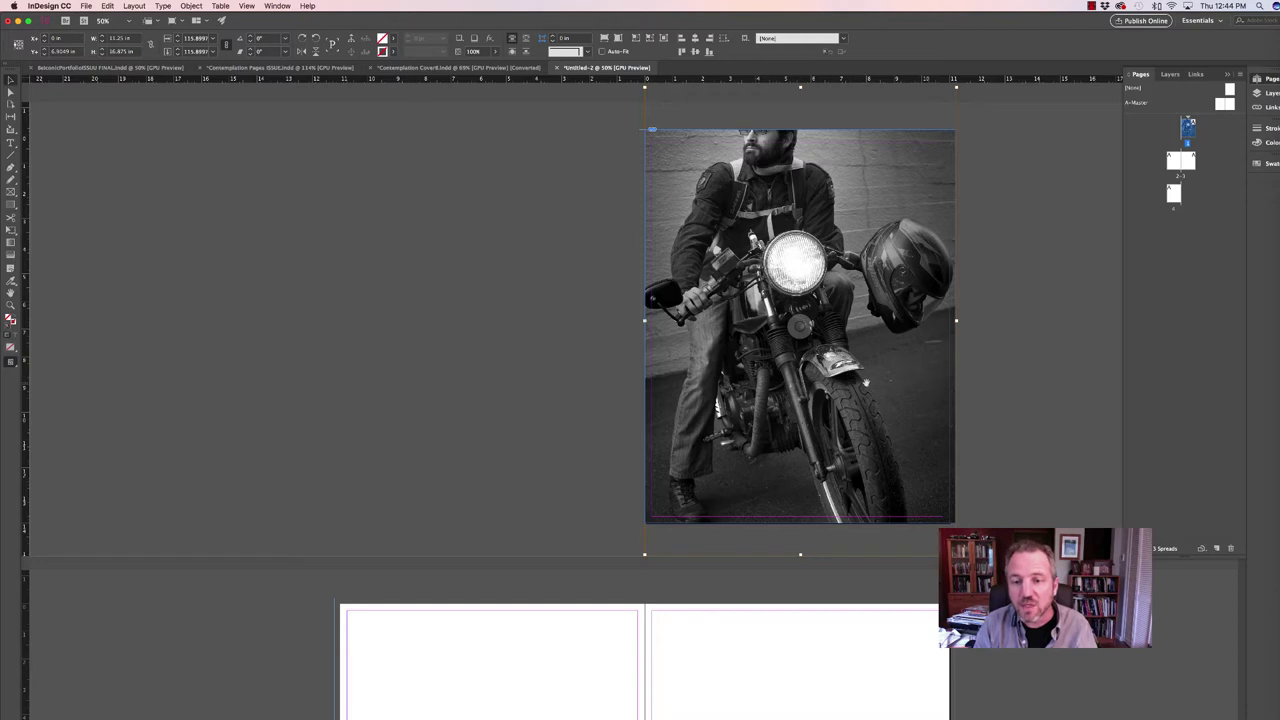
mouse_move(866, 382)
left_mouse_down()
mouse_move(866, 422)
mouse_move(865, 405)
left_mouse_up()
left_click(565, 372)
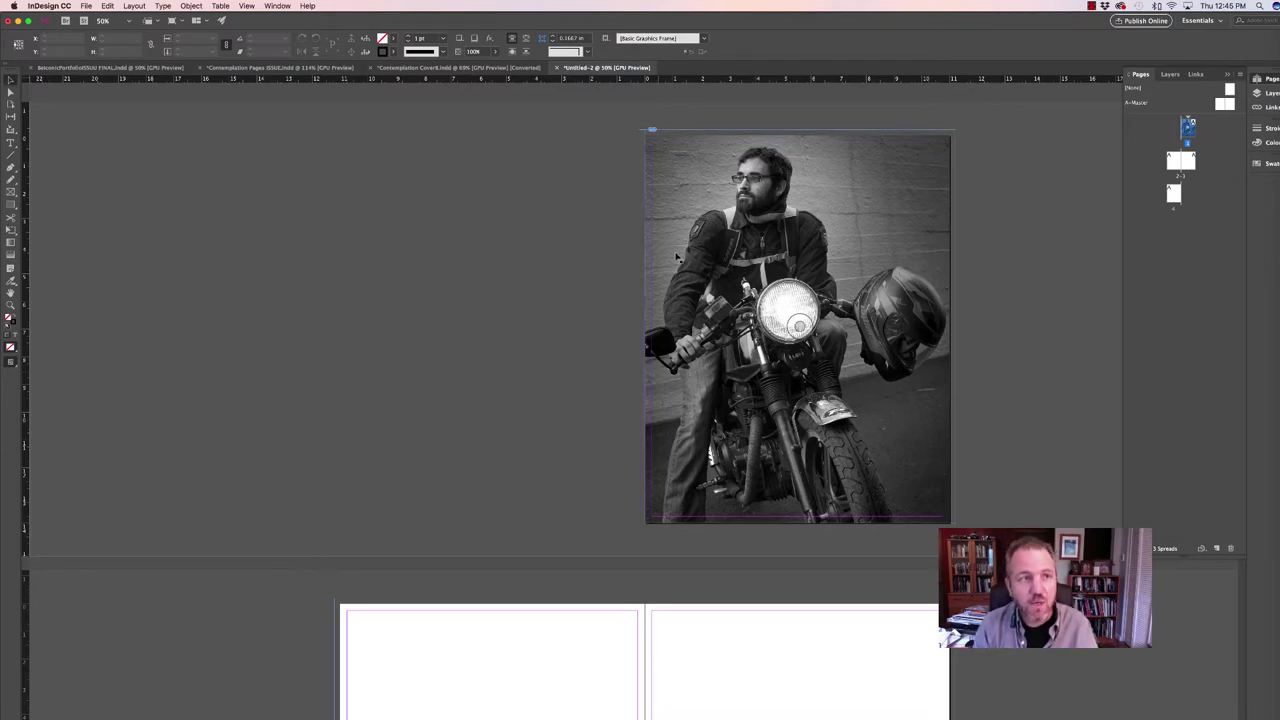
Preview the first page in Presentation screen mode and return to the normal view.
left_click(247, 6)
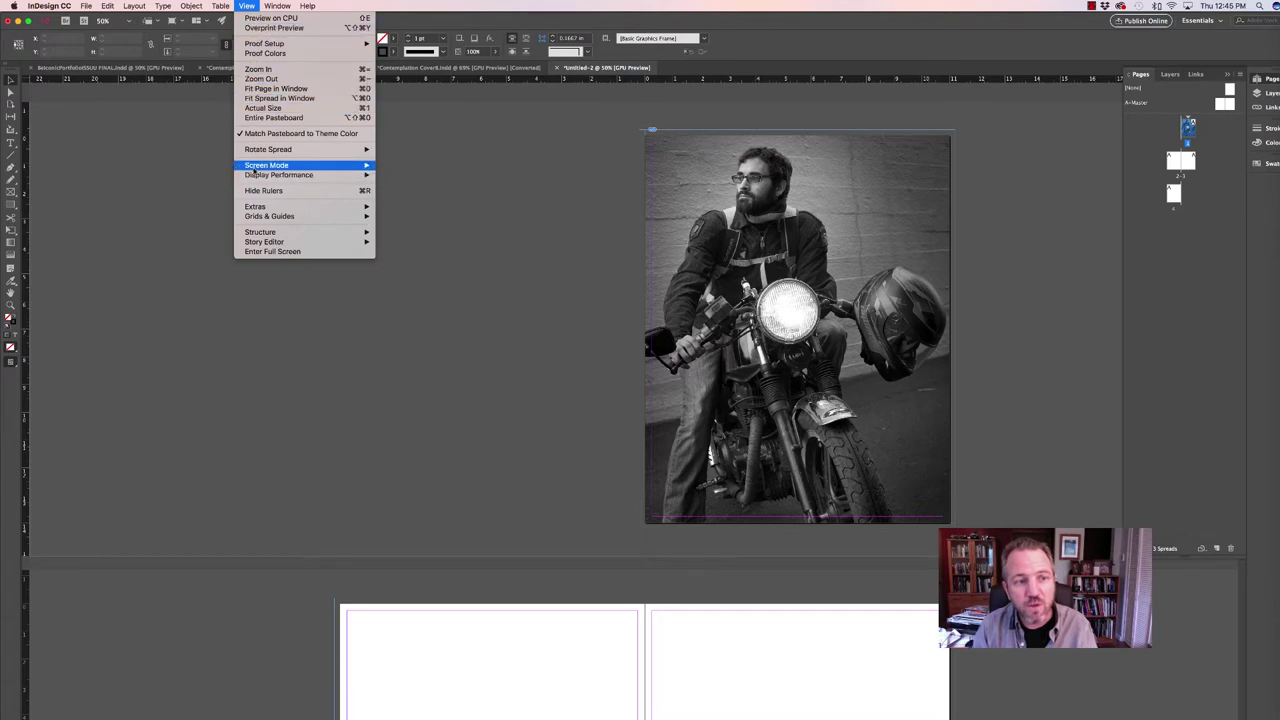
mouse_move(342, 164)
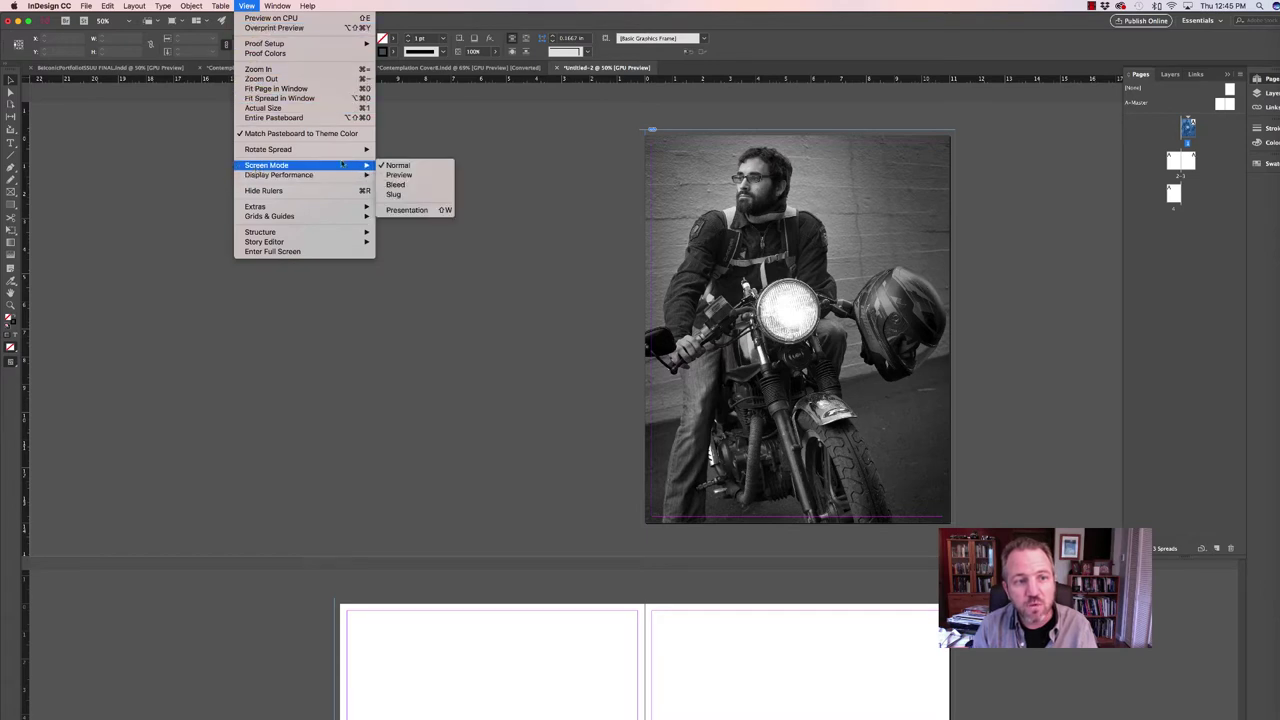
left_click(444, 211)
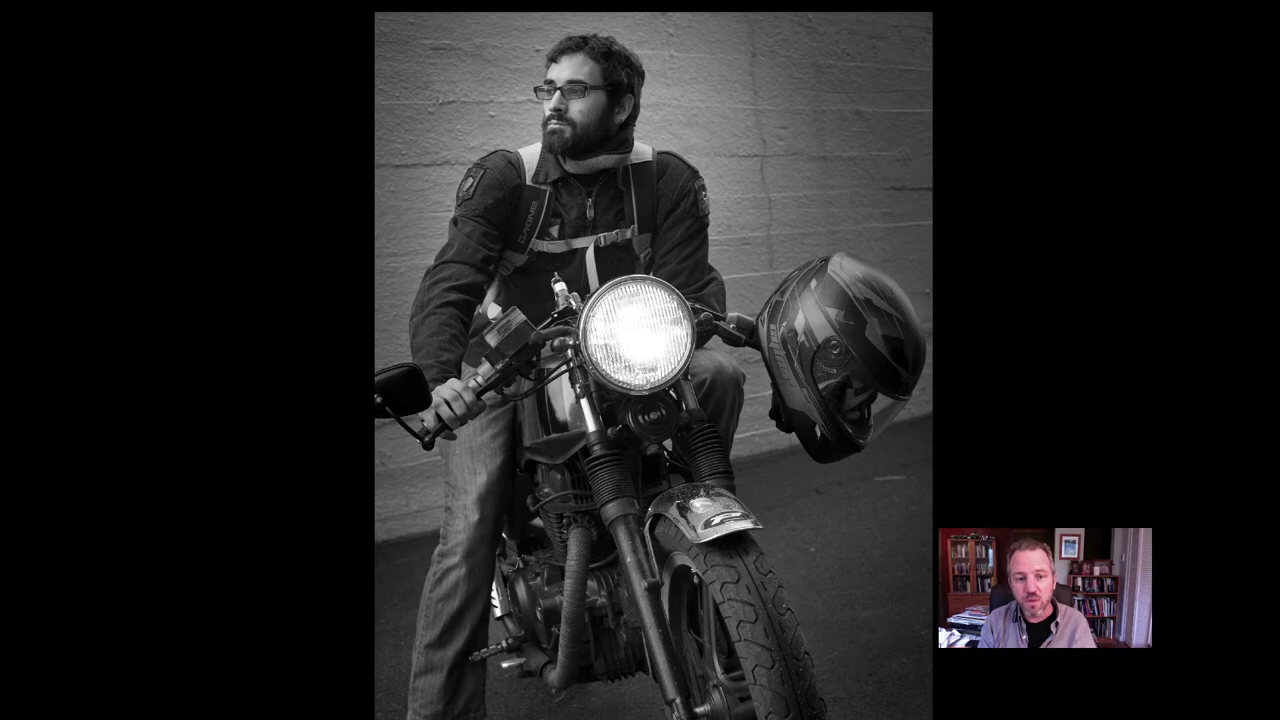
key("Escape")
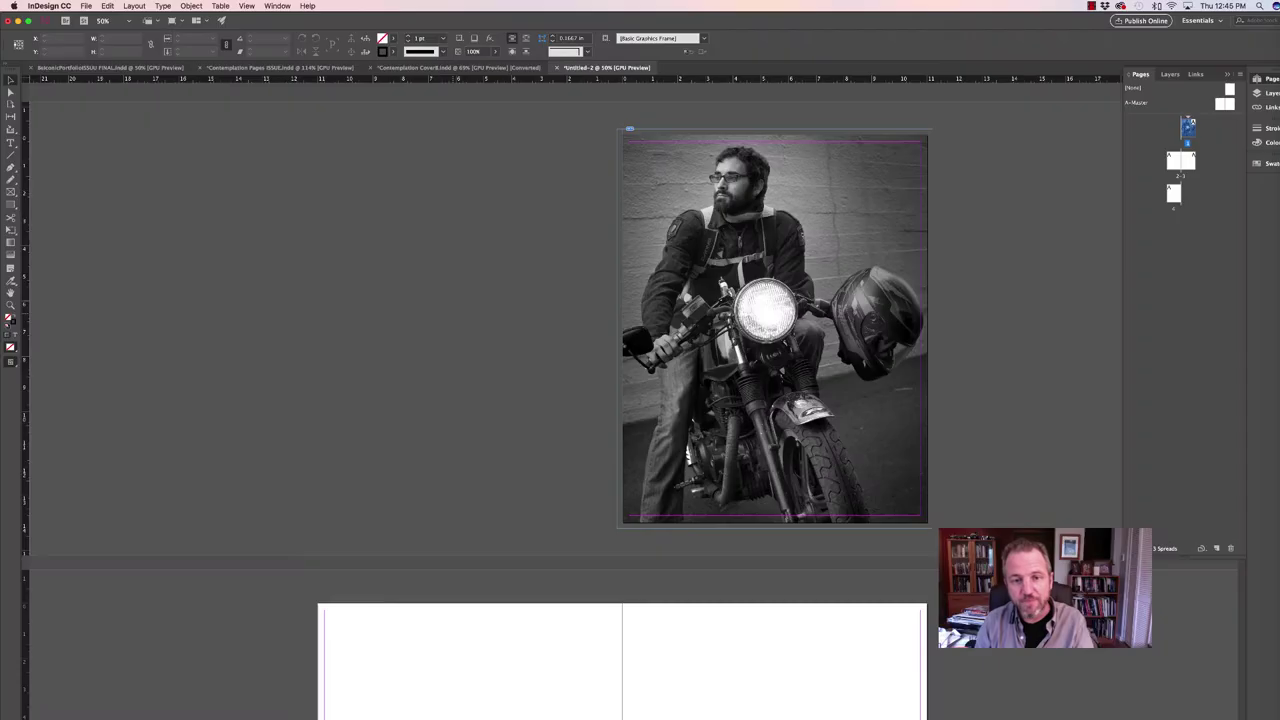
Place Aponte001.tif on page 3 at about 7.82 by 5.94 in and centre it on the page.
scroll(326, 305, "down", 10)
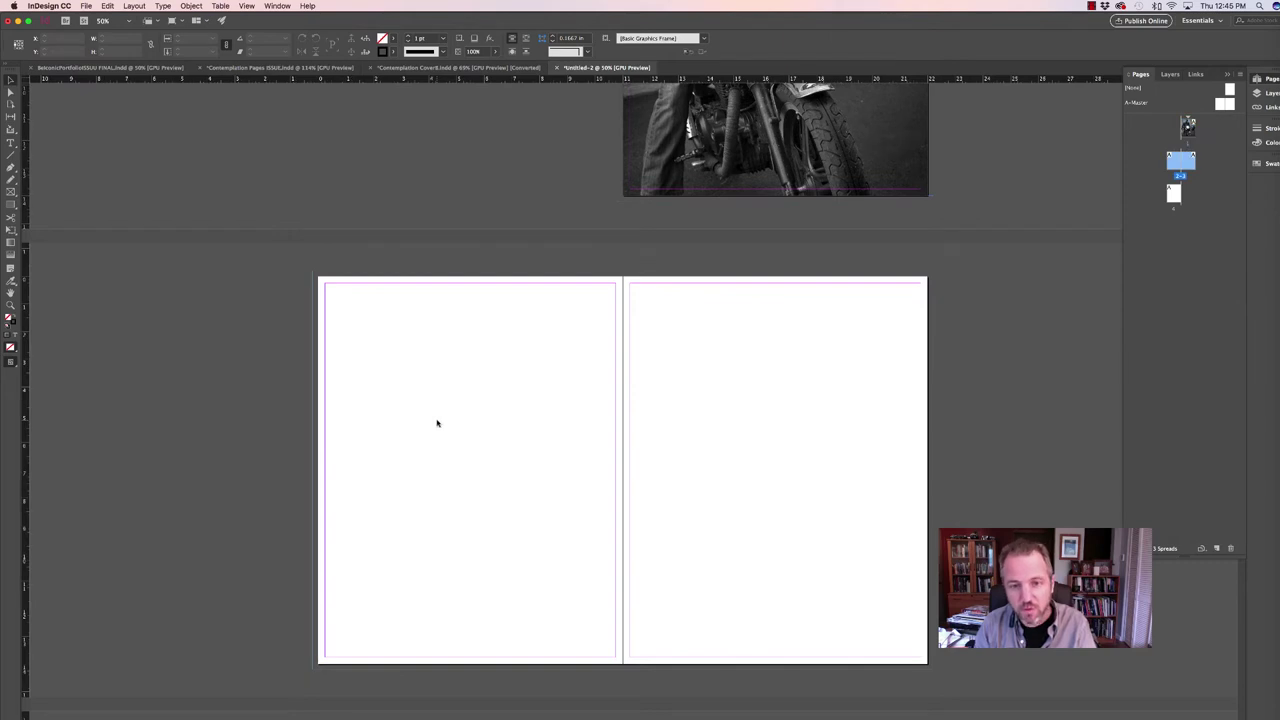
key("super+d")
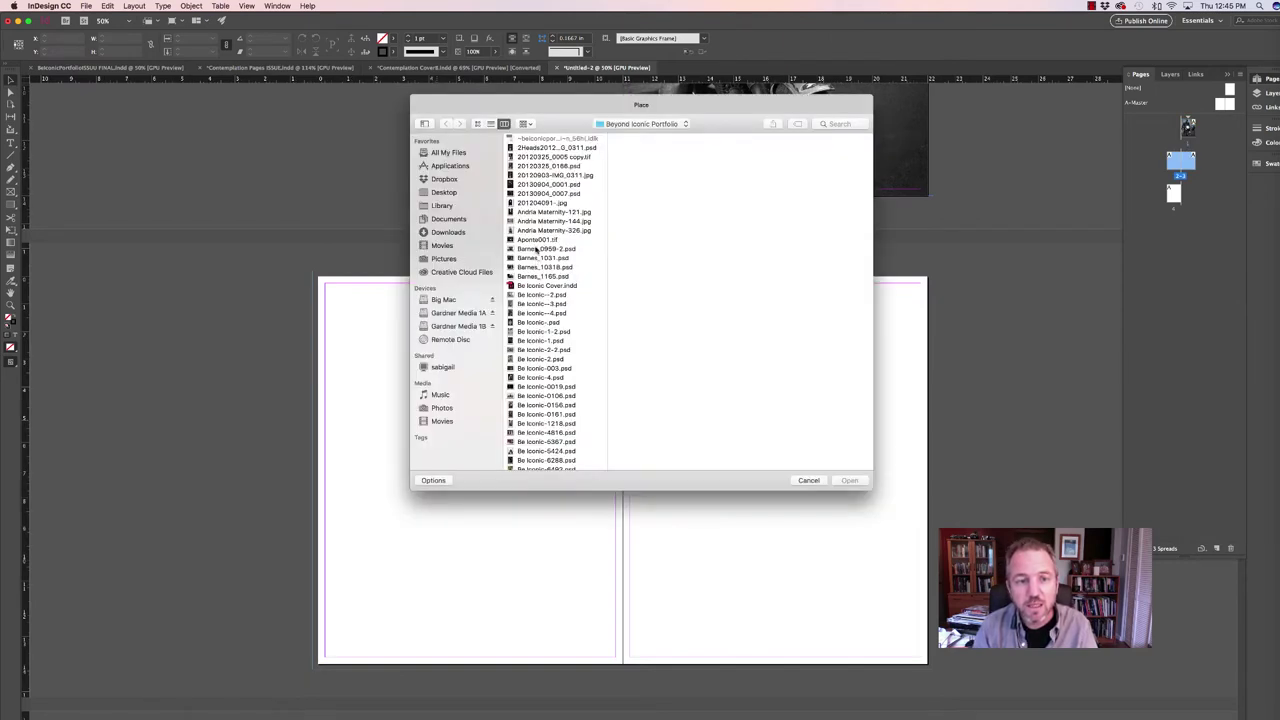
left_click(530, 240)
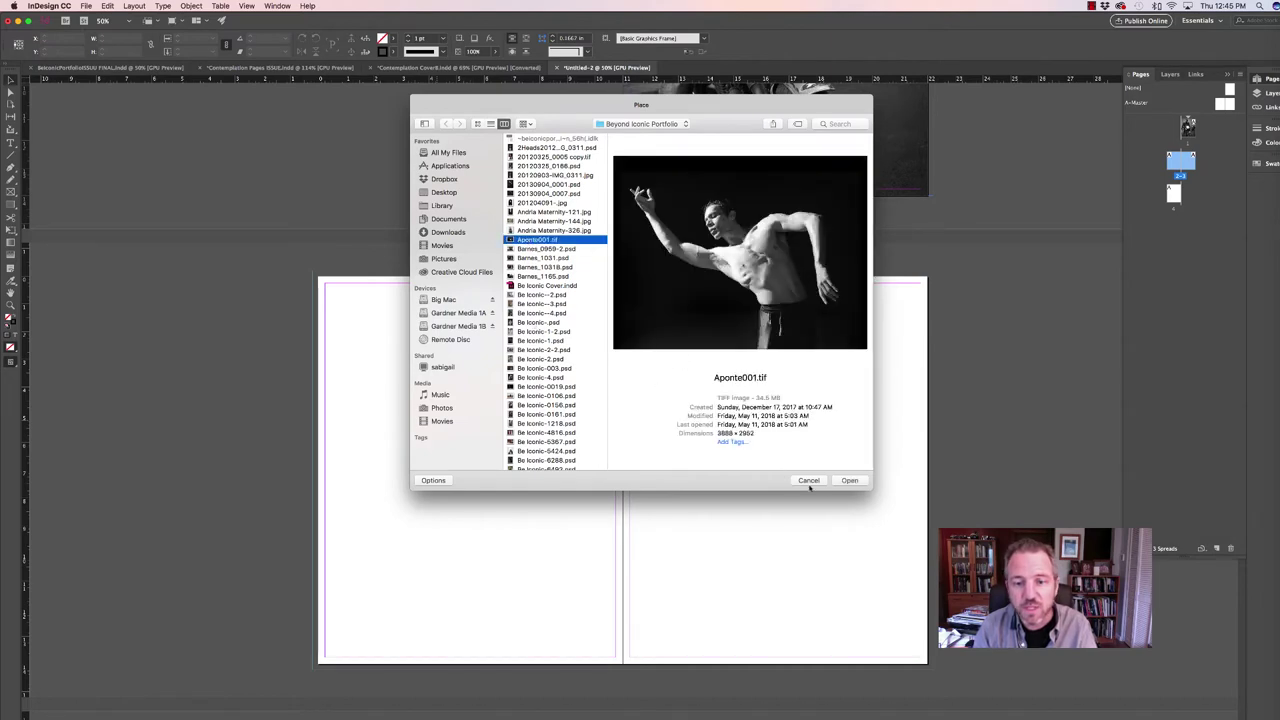
left_click(849, 481)
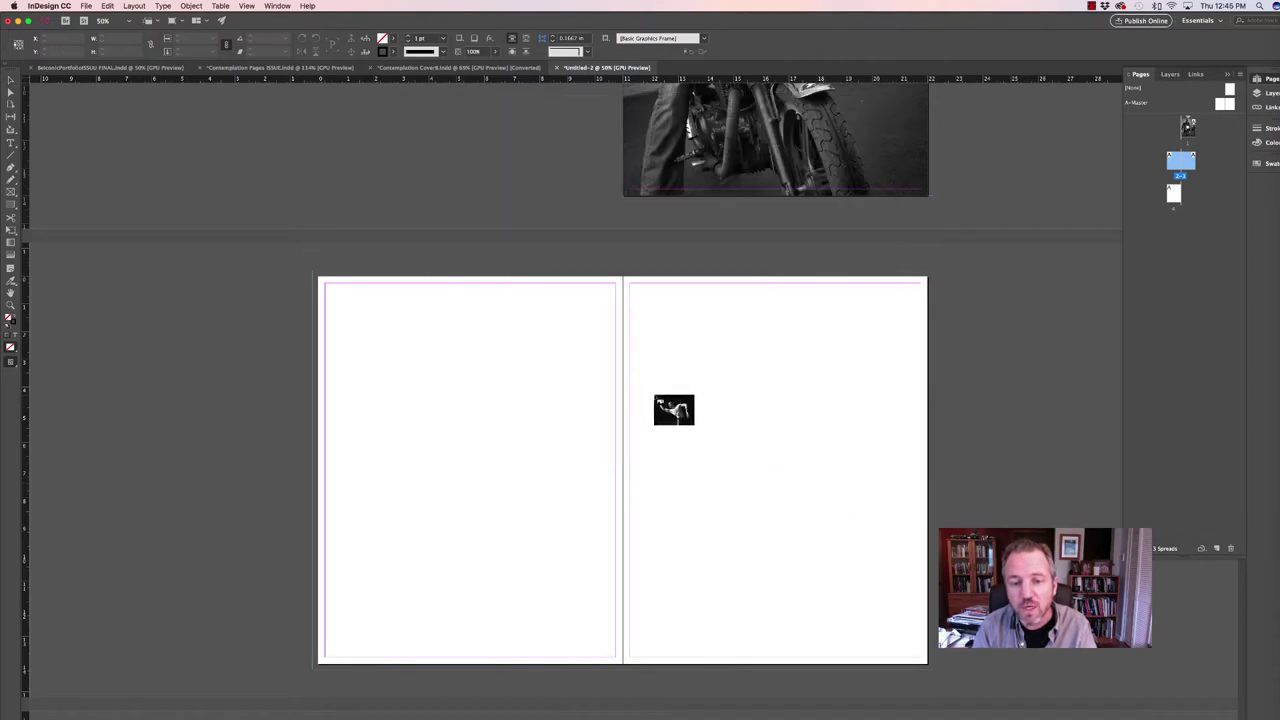
left_click_drag(667, 397, 885, 584)
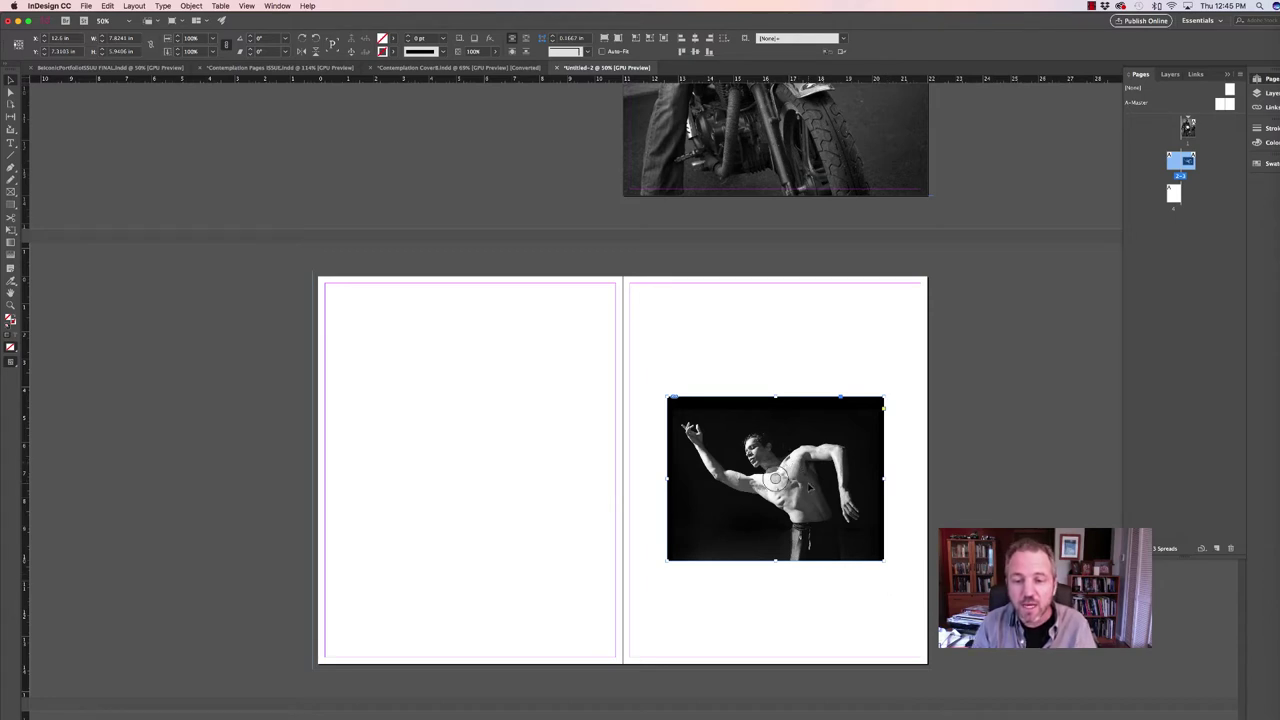
mouse_move(809, 488)
left_mouse_down()
mouse_move(809, 469)
mouse_move(808, 481)
left_mouse_up()
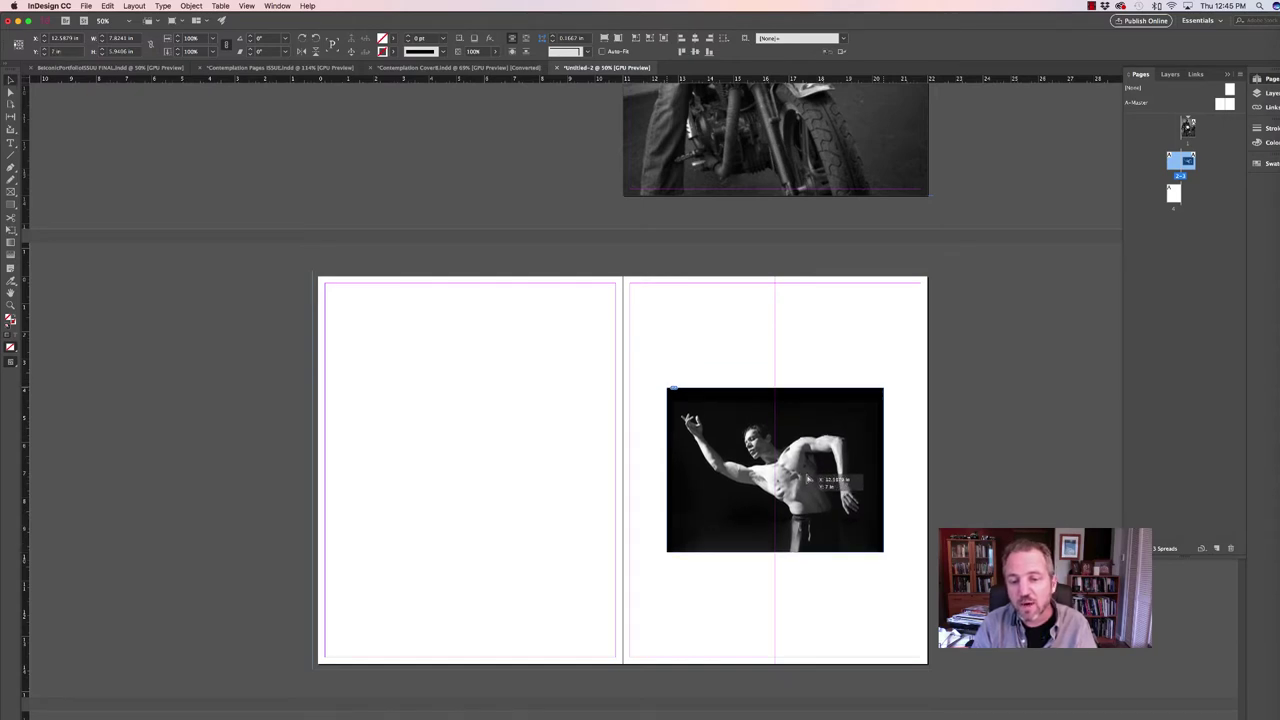
left_click_drag(808, 480, 808, 479)
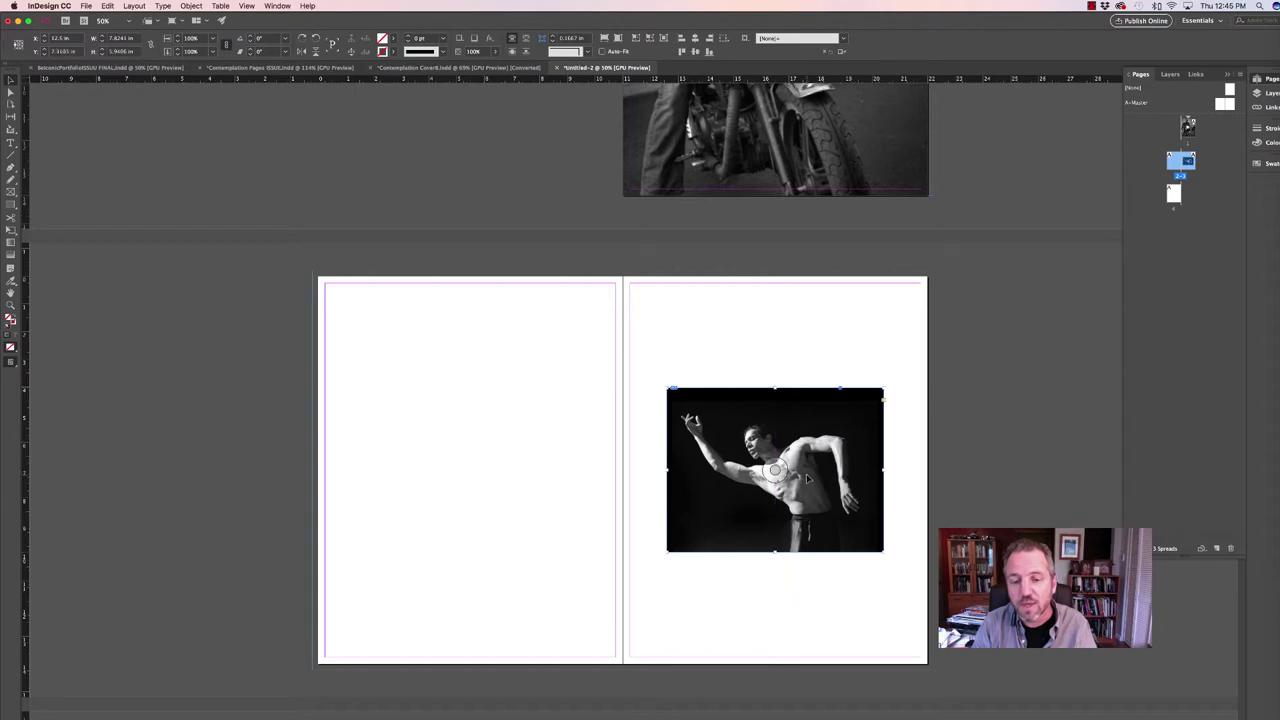
scroll(697, 467, "down", 1)
scroll(697, 467, "left", 1)
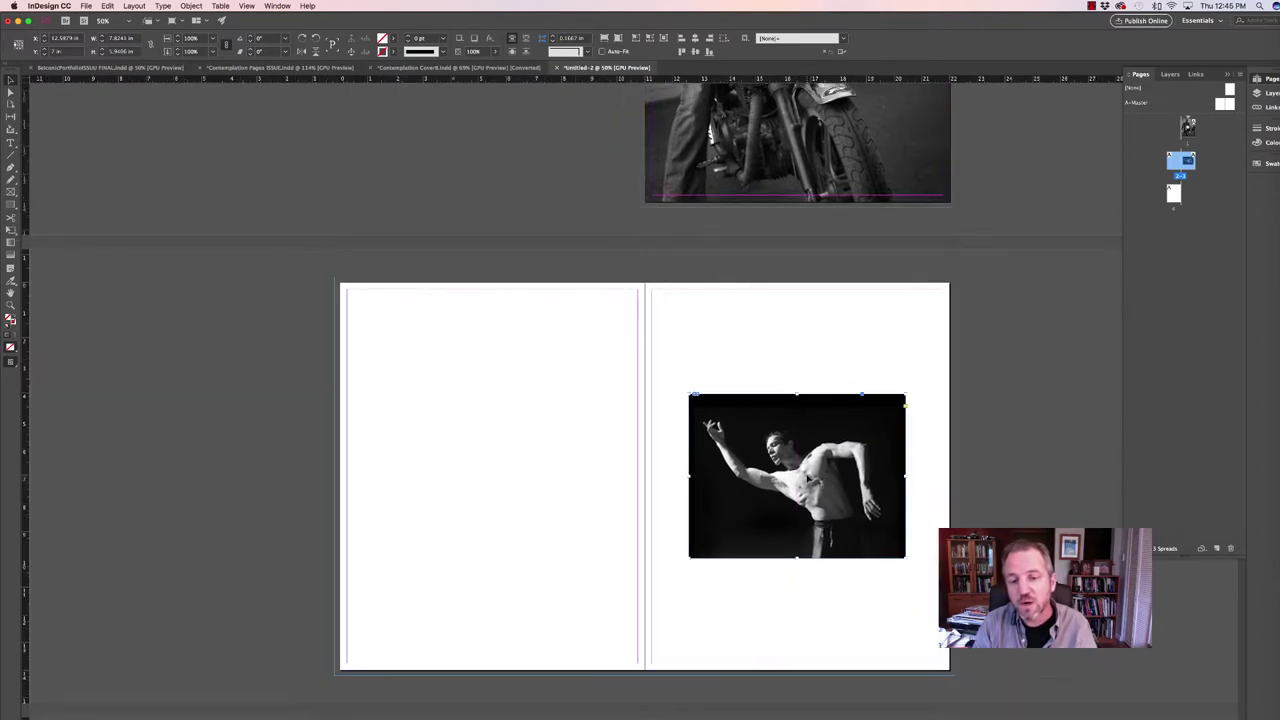
Place Be Iconic-8629.psd centred on page 2 at about 6.55 by 9.81 in and check the spread in Presentation mode.
left_click(554, 451)
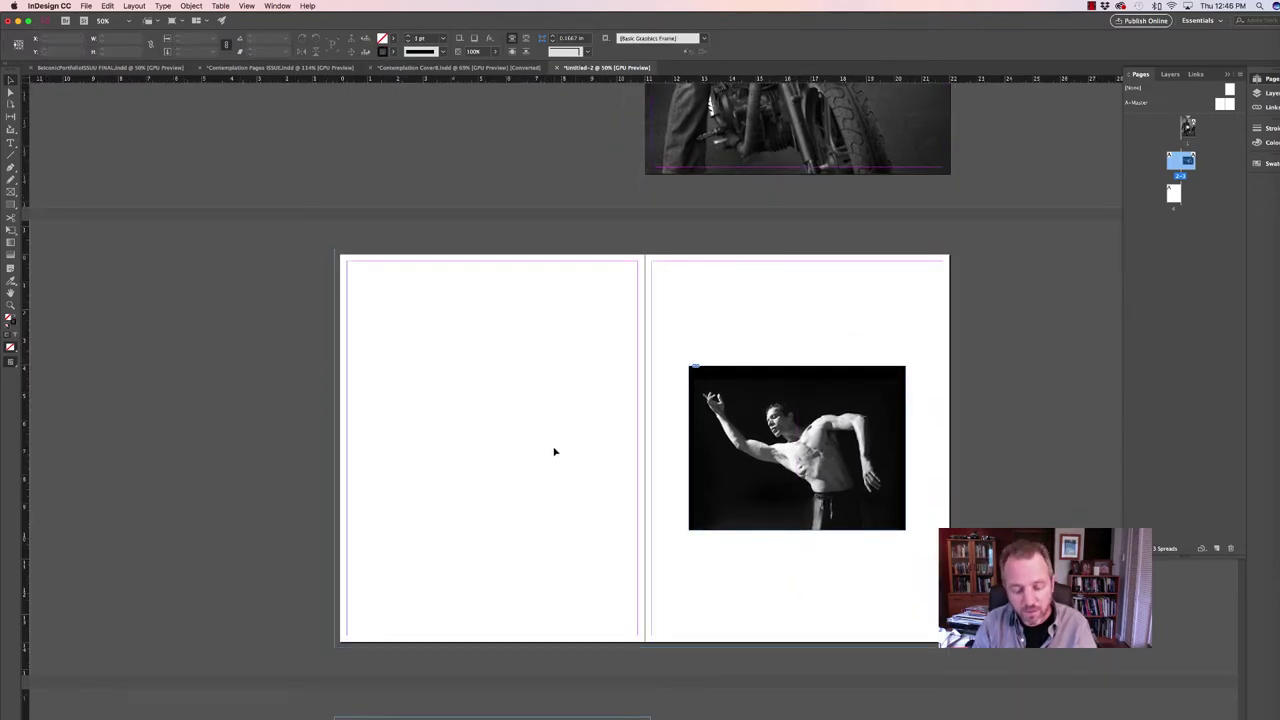
key("super+d")
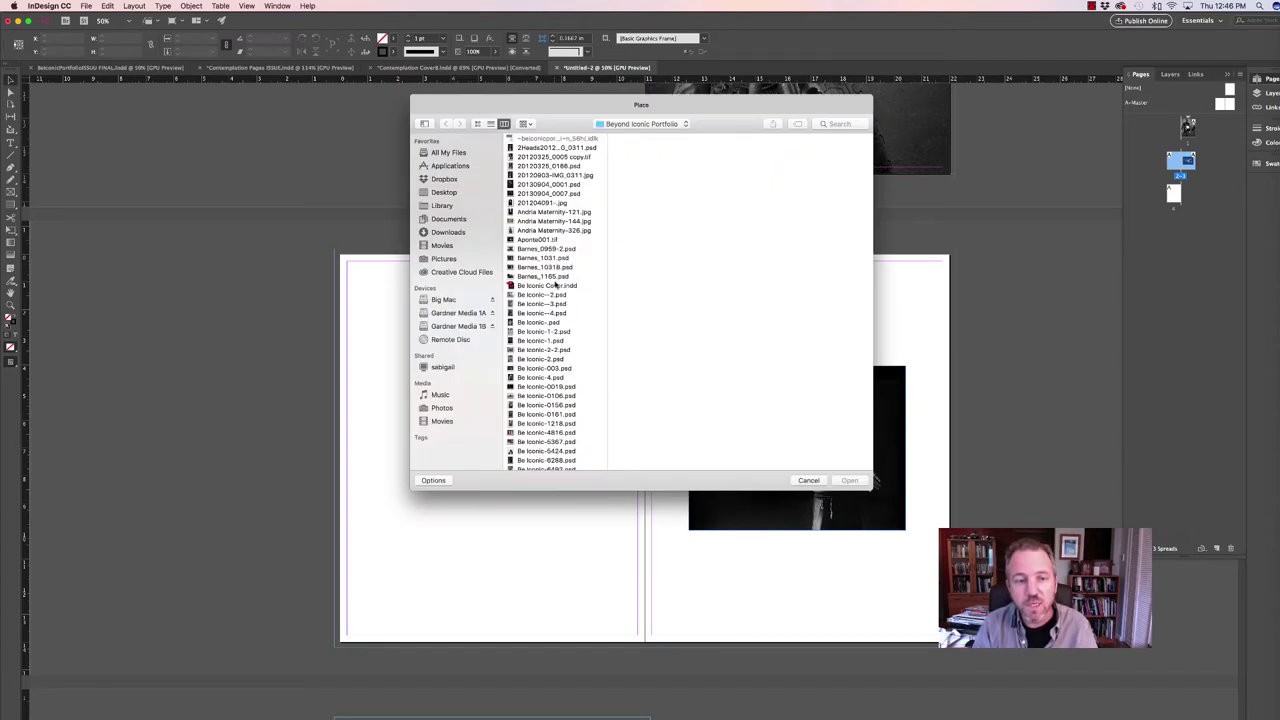
scroll(530, 252, "down", 5)
left_click(550, 334)
left_click(849, 480)
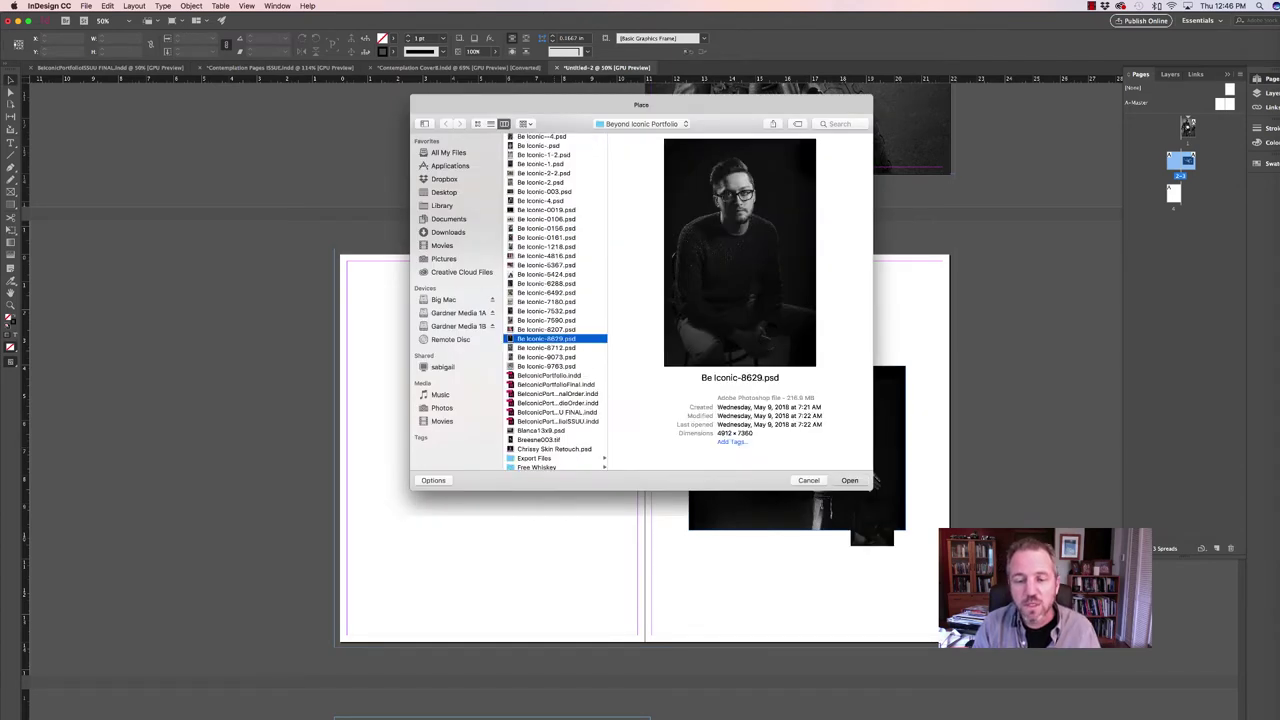
left_click(396, 291)
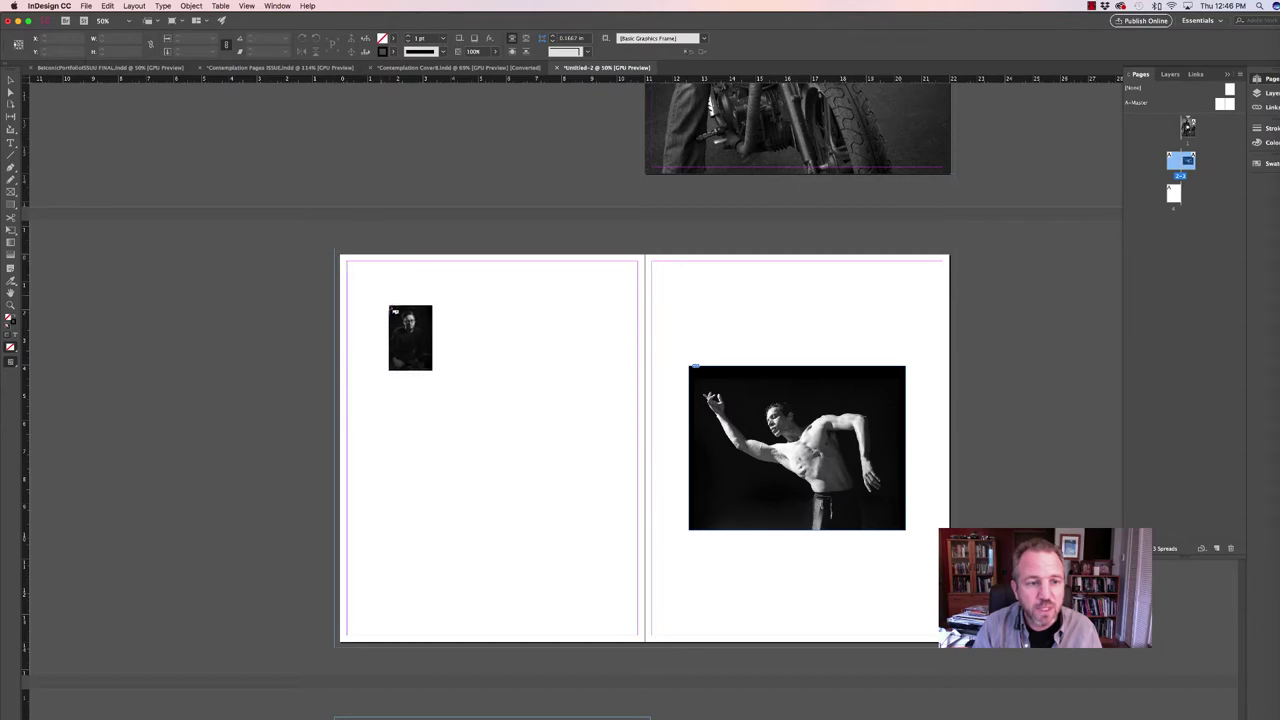
left_click_drag(394, 337, 562, 580)
mouse_move(502, 511)
left_mouse_down()
mouse_move(525, 509)
mouse_move(512, 512)
left_mouse_up()
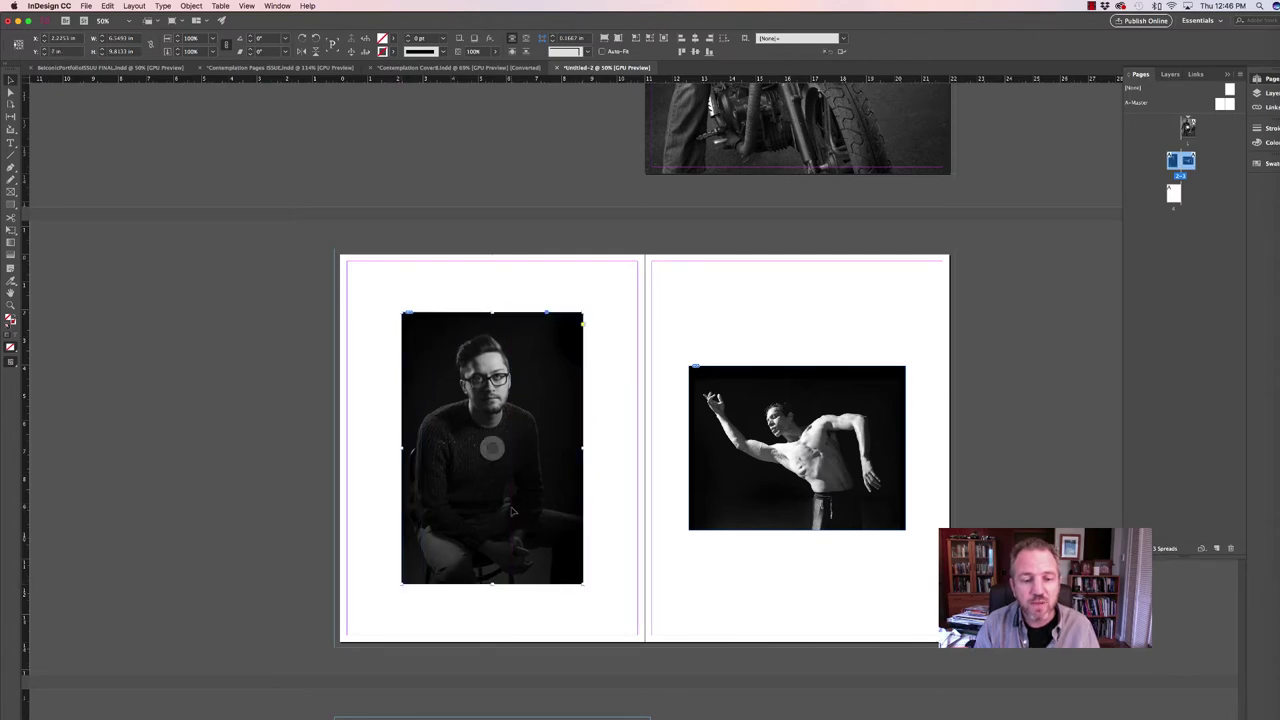
key("shift+w")
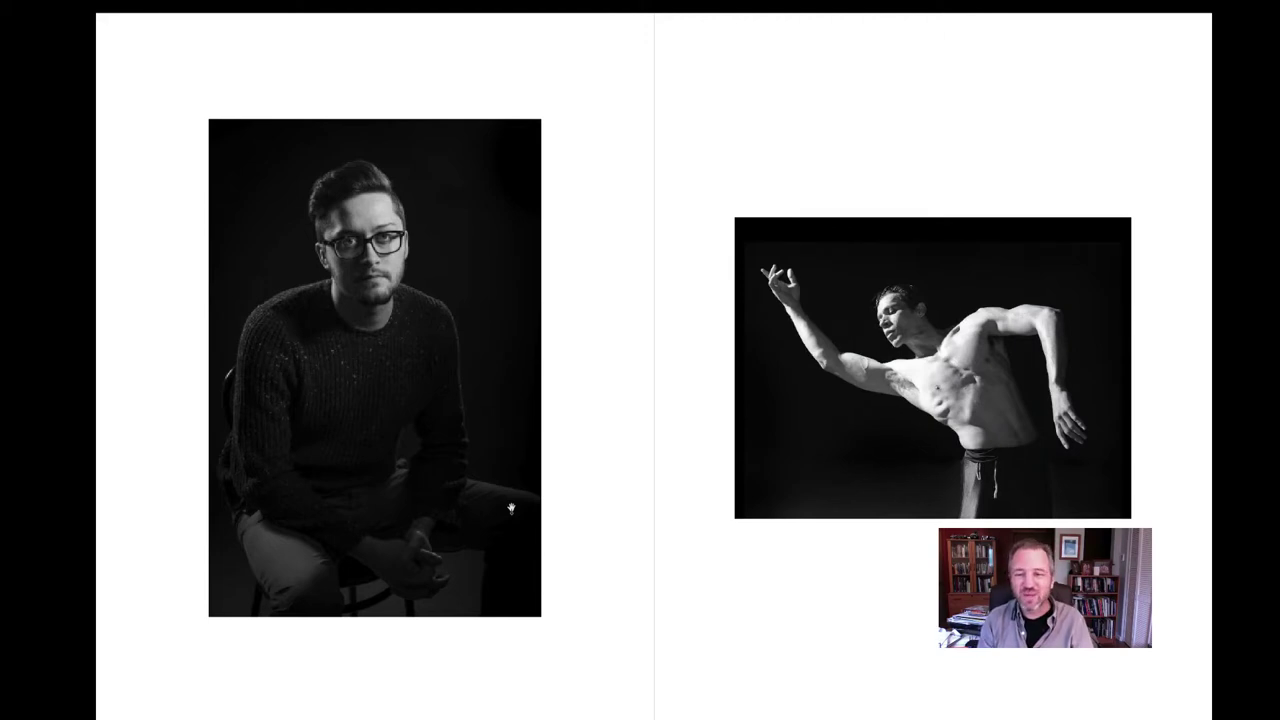
key("shift+w")
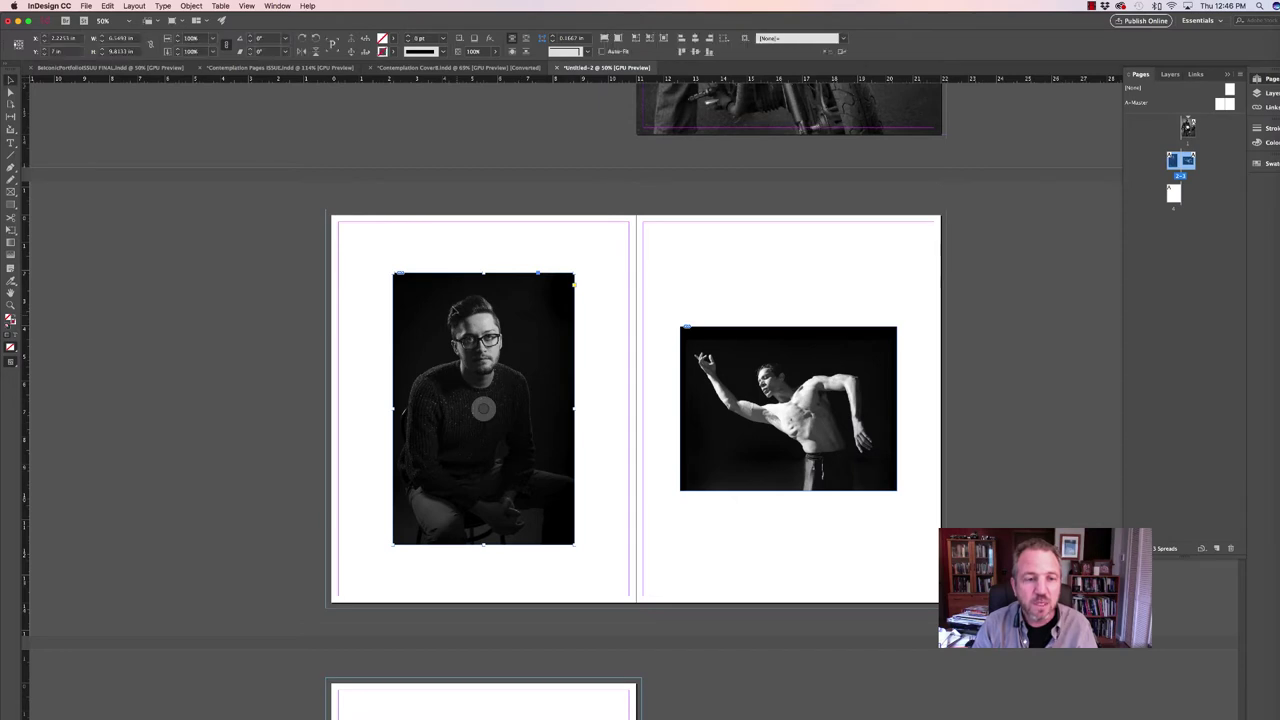
Enlarge the page 2 portrait's frame from the outer bleed to the spine, about 11.2 by 16.78 in, and apply Fill Frame Proportionally.
left_click_drag(392, 273, 325, 172)
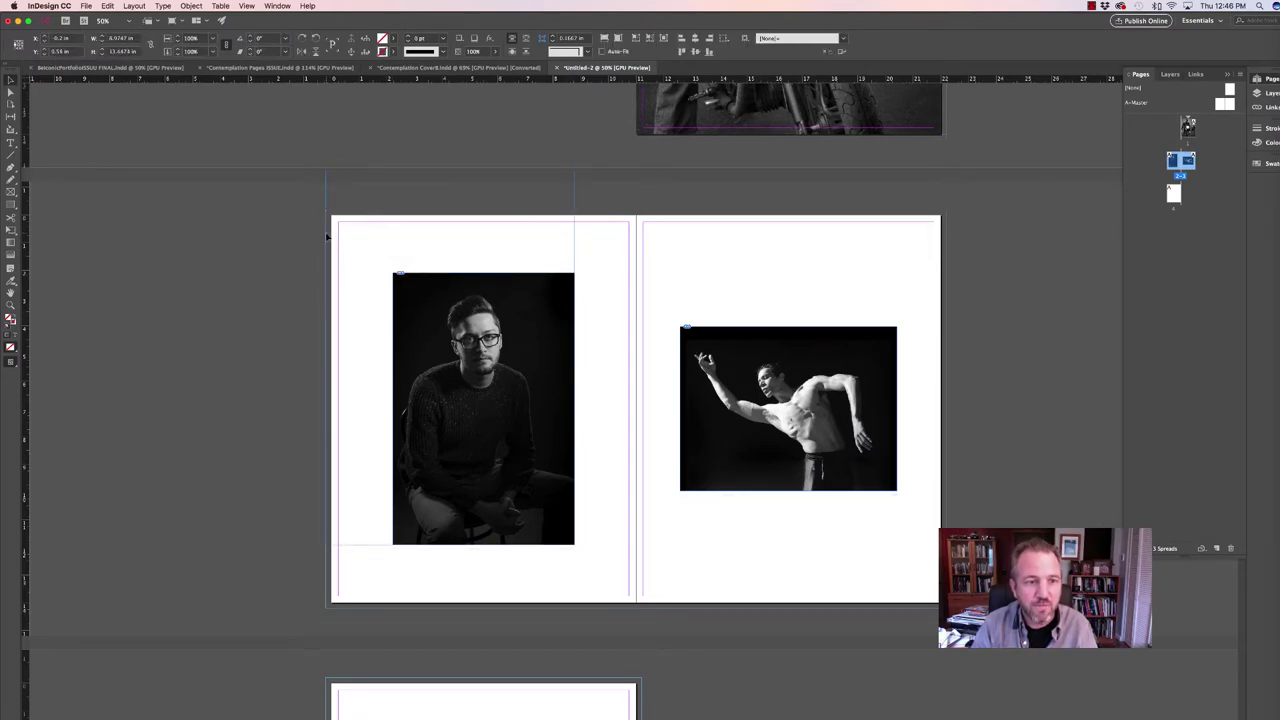
left_click_drag(575, 545, 636, 622)
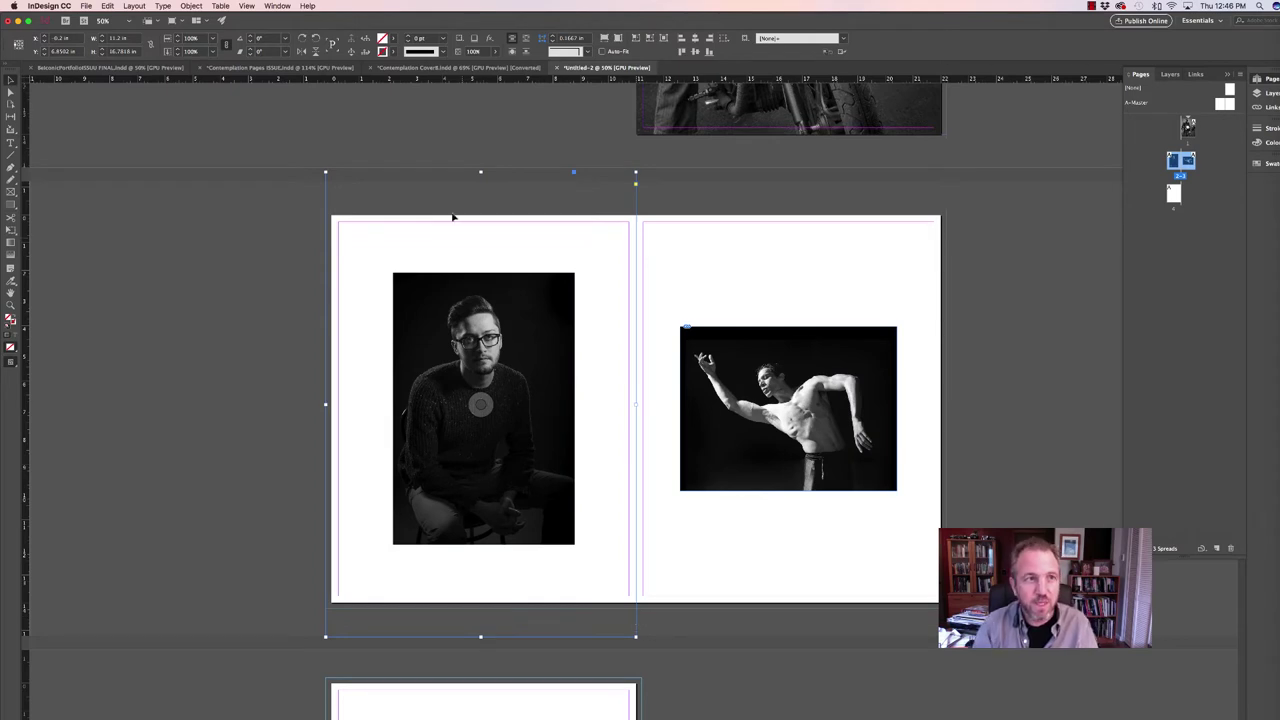
left_click(199, 8)
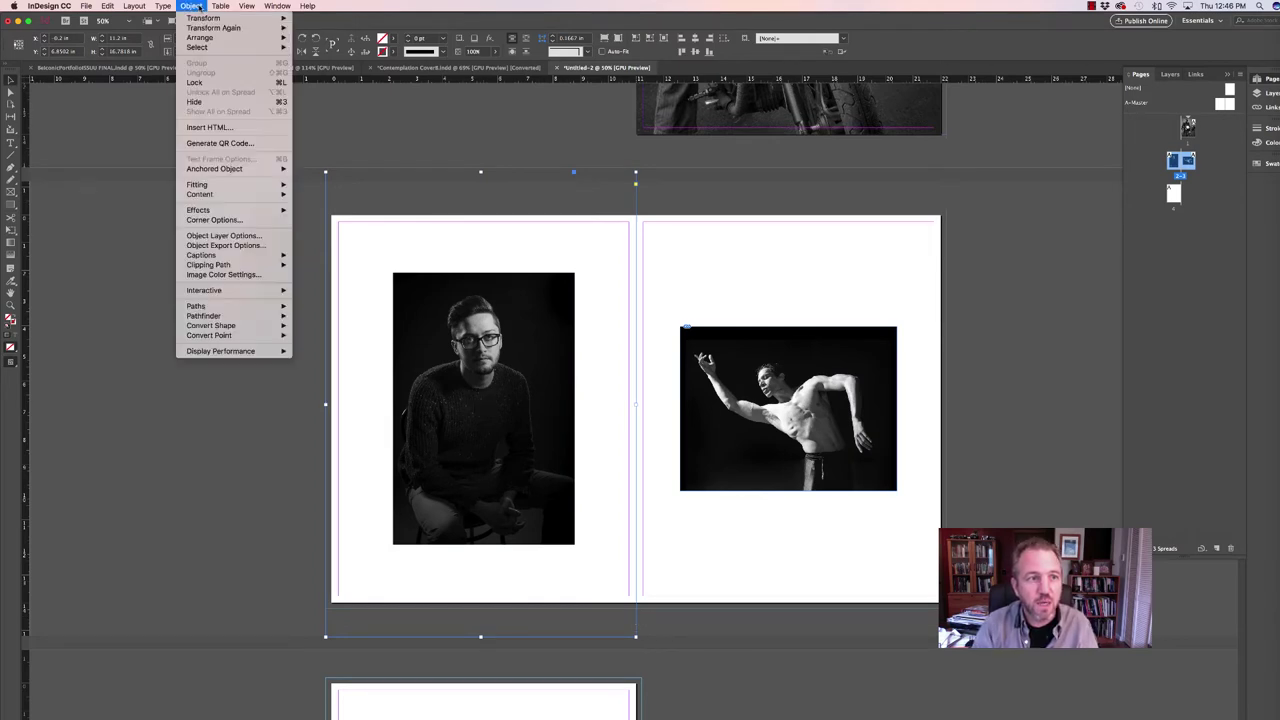
mouse_move(222, 190)
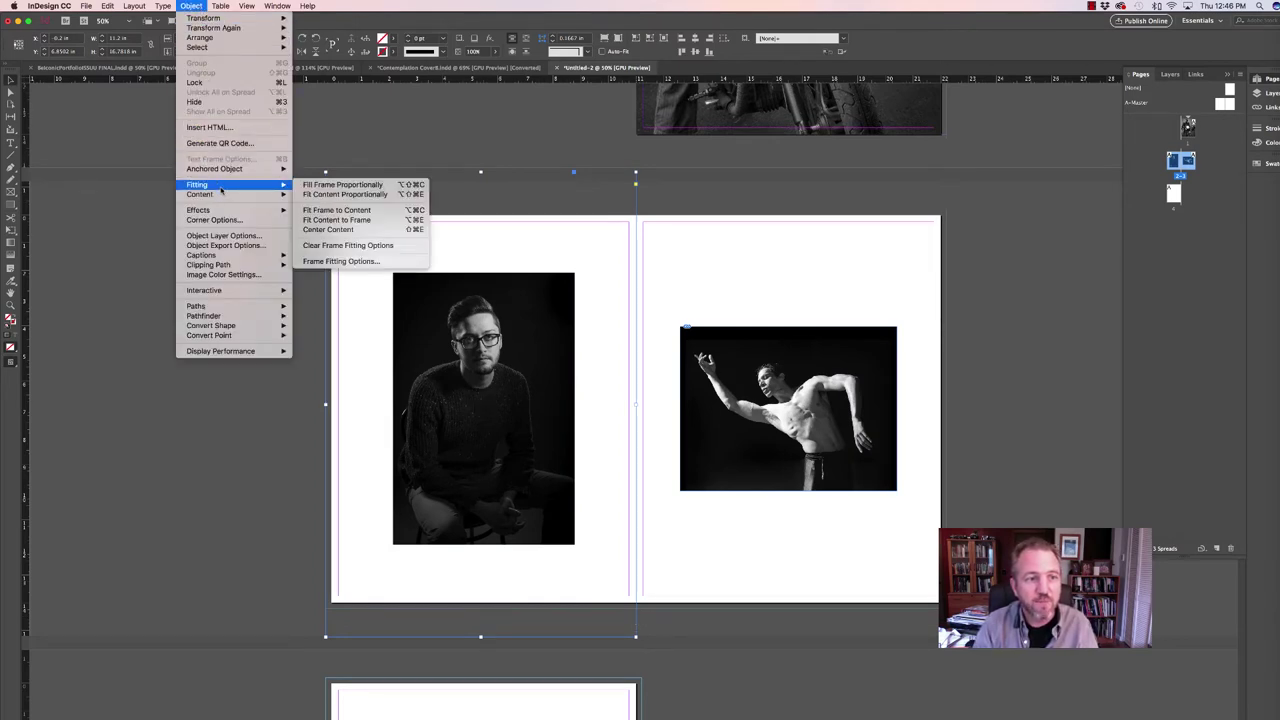
left_click(340, 185)
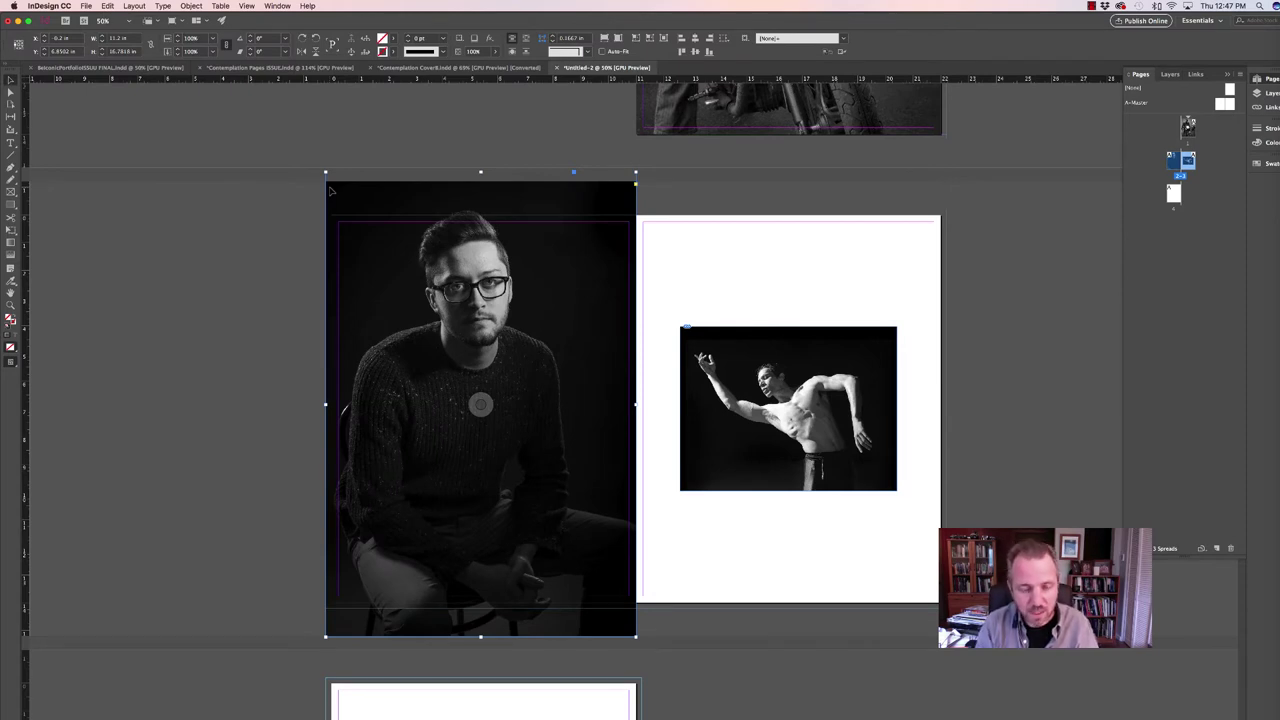
left_click(190, 7)
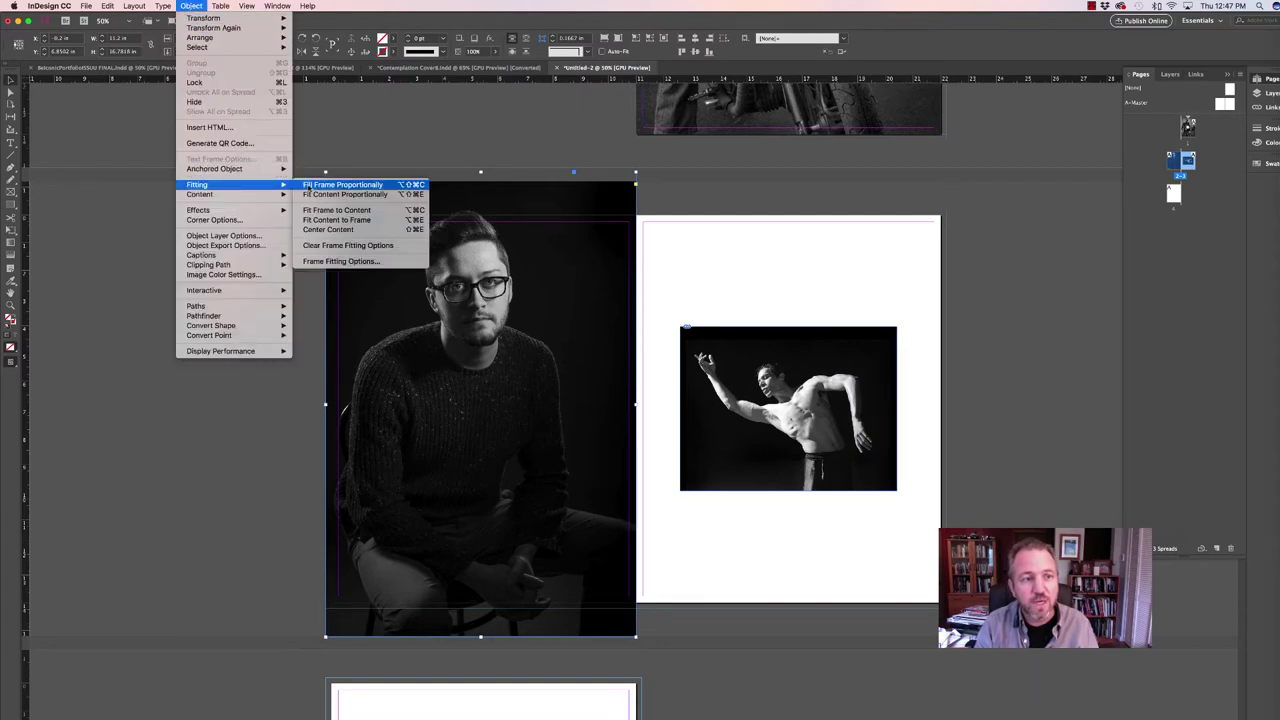
left_click(320, 185)
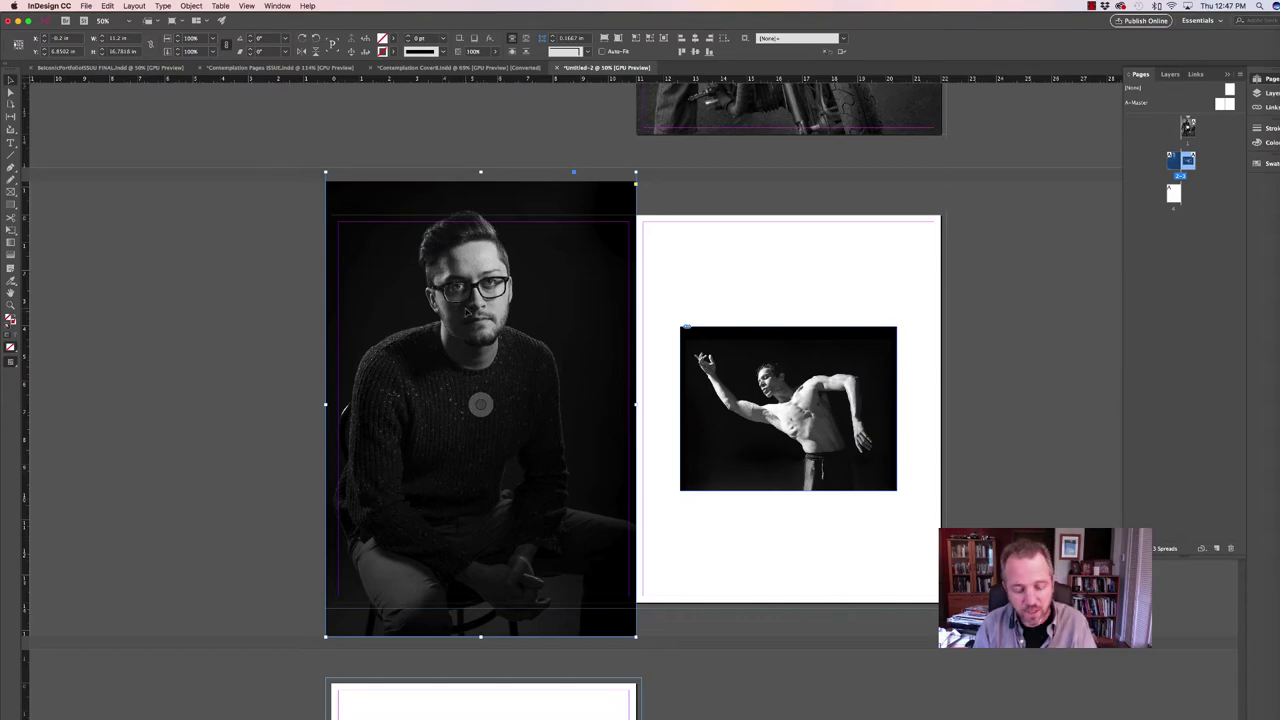
Check the spread with the enlarged portrait in Presentation mode and select the portrait's image inside its frame.
key("shift+w")
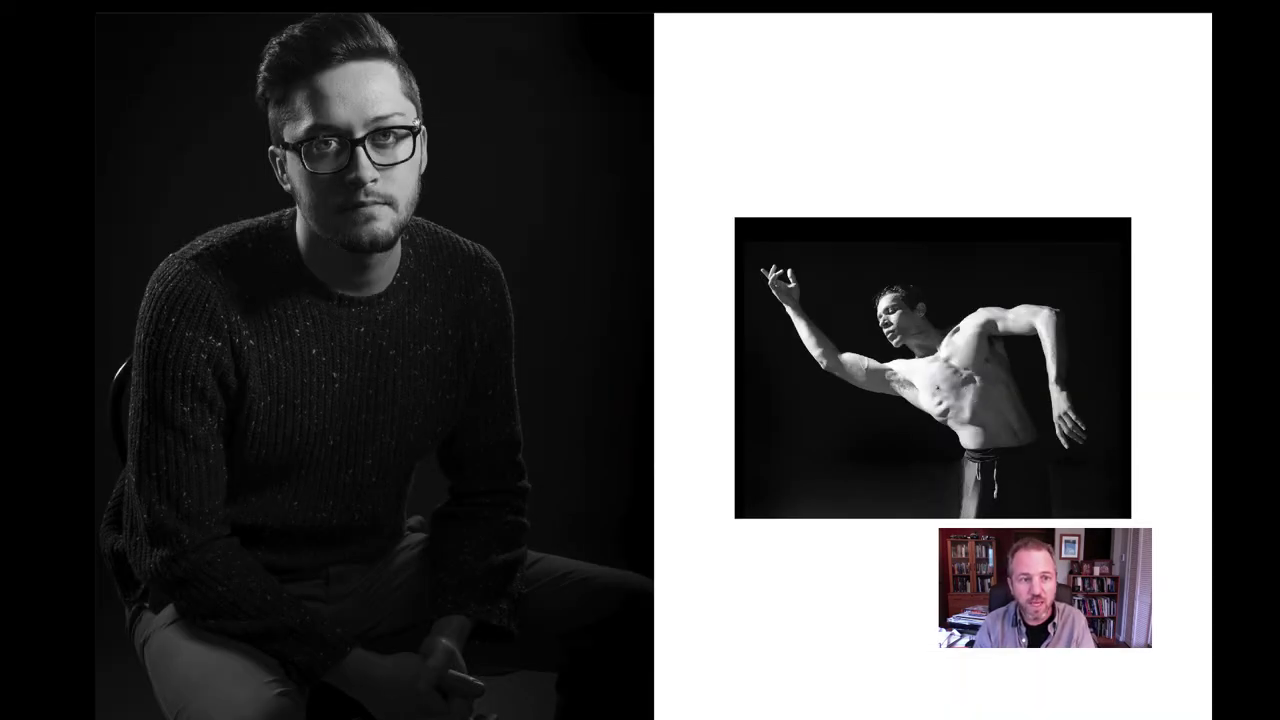
key("shift+w")
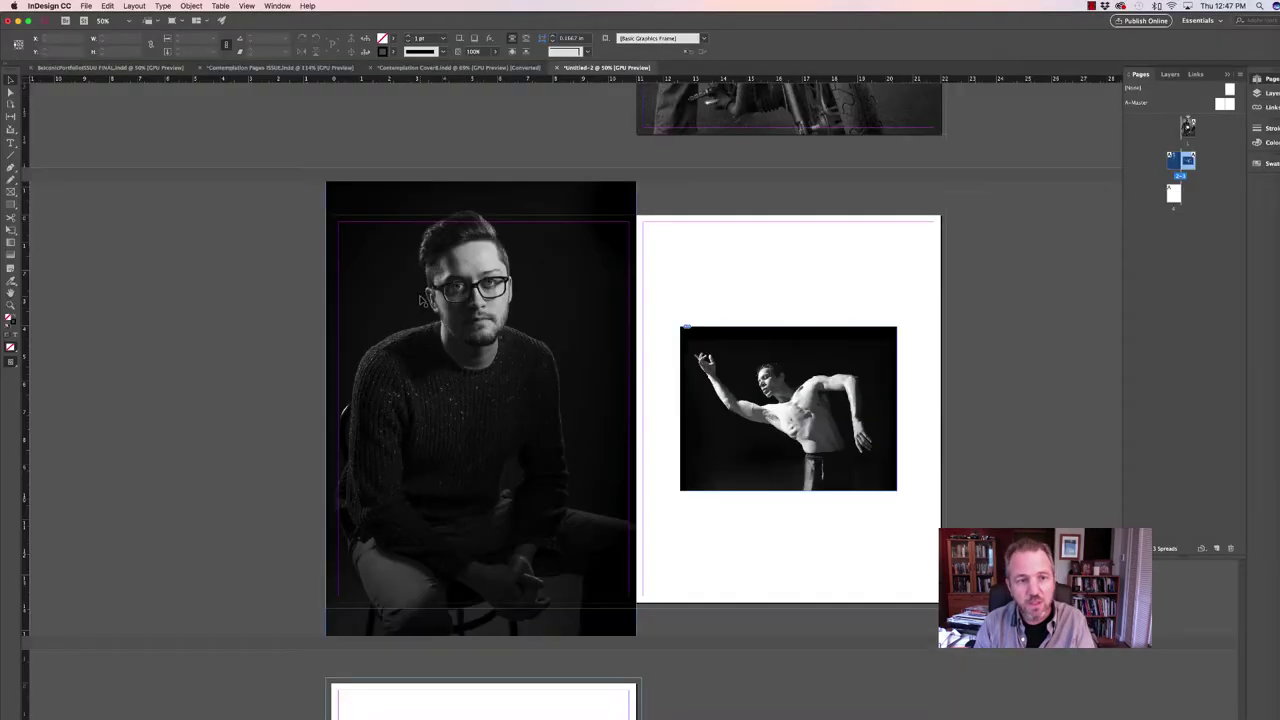
left_click(528, 400)
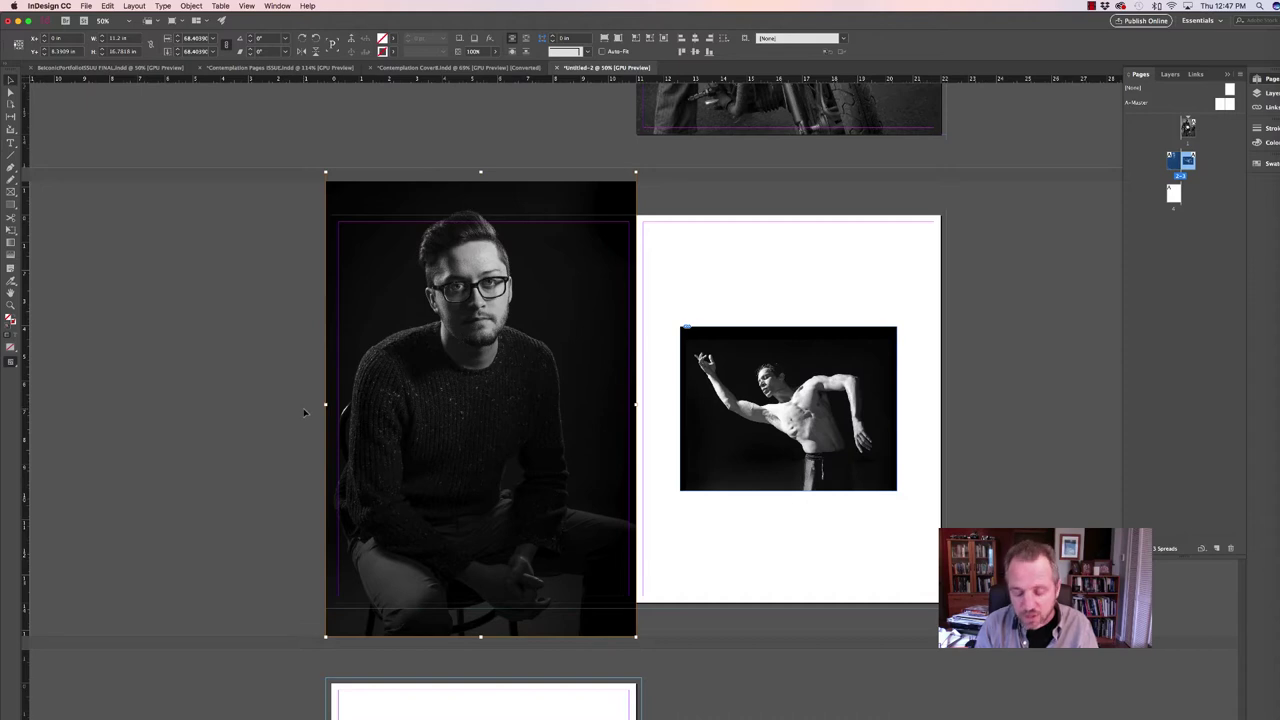
Nudge the portrait image downward inside its page 2 frame and check the spread in Presentation mode.
key("shift+Down")
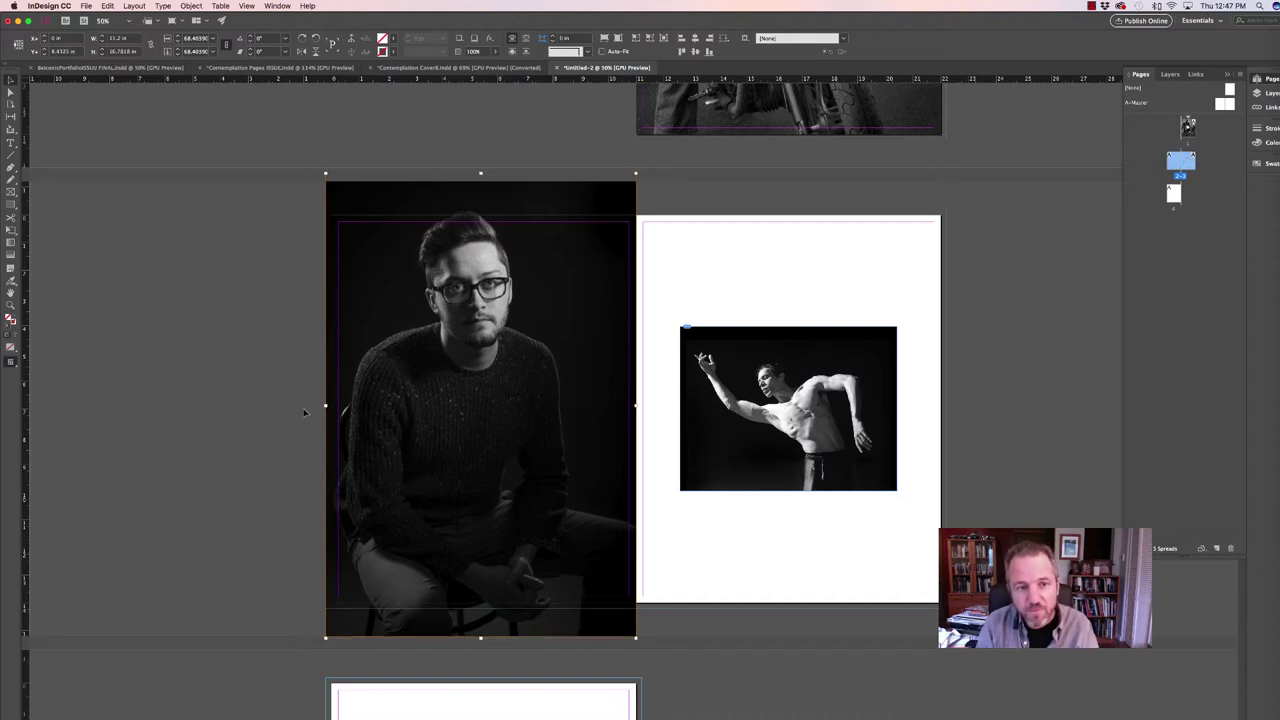
key("shift+Down")
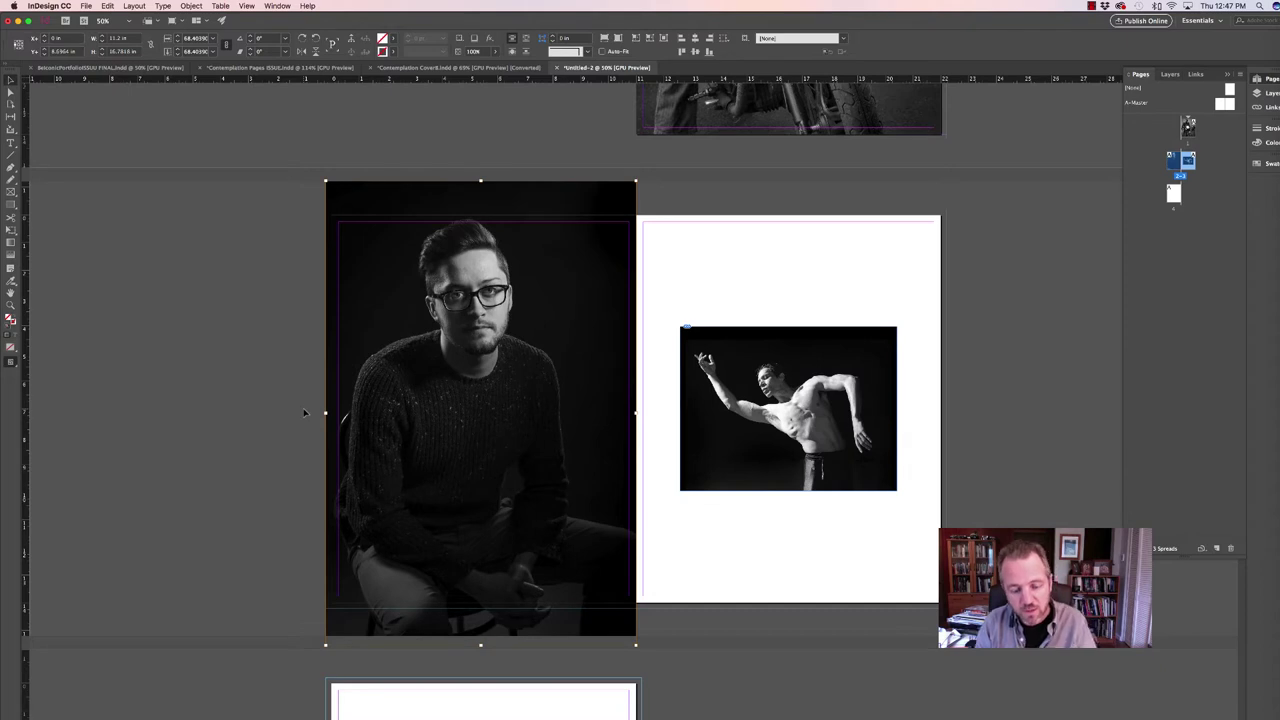
key("shift+w")
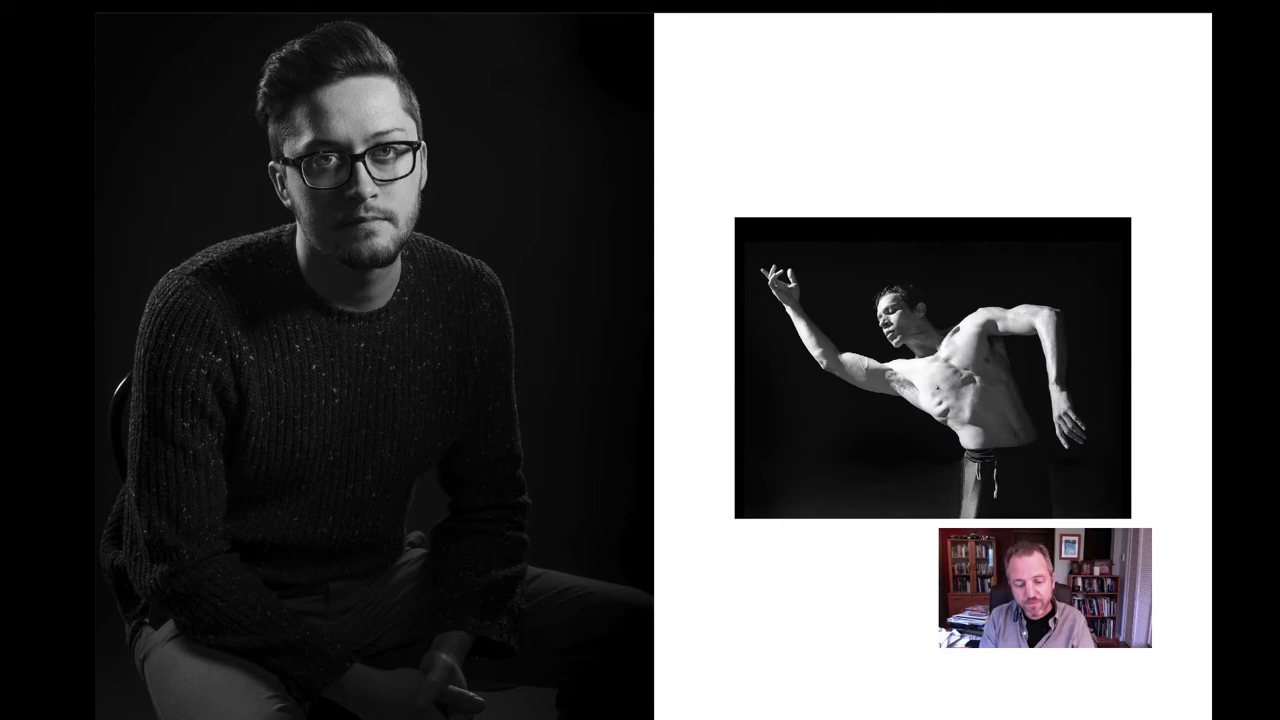
key("Escape")
Place Be Iconic-7532.psd on page 4 from the outer bleed, about 10.15 by 15.21 in.
scroll(308, 412, "down", 10)
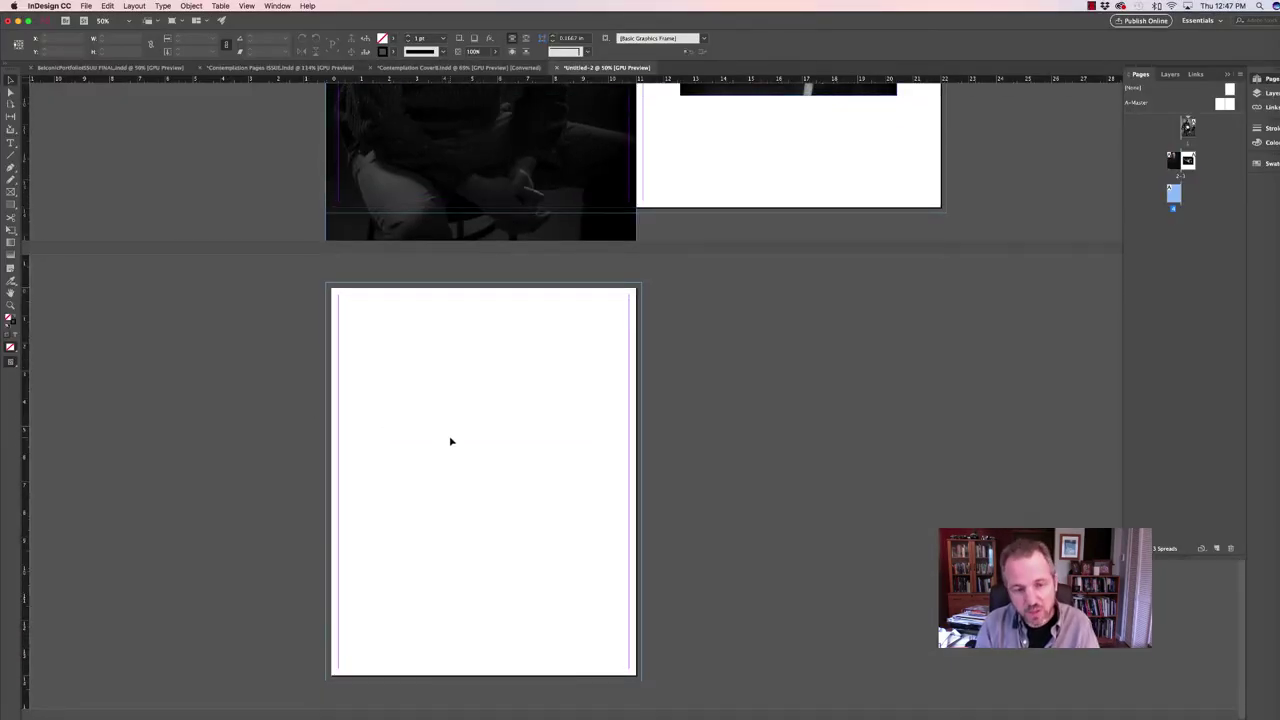
key("super+d")
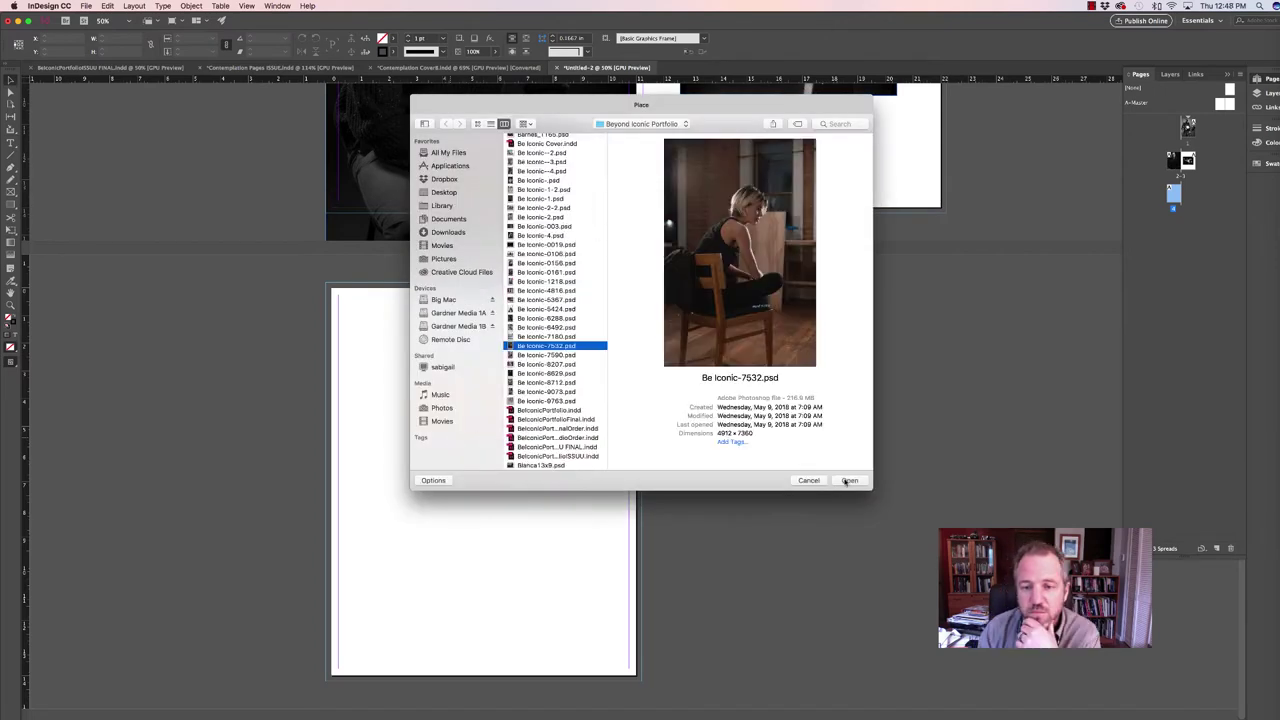
left_click(849, 480)
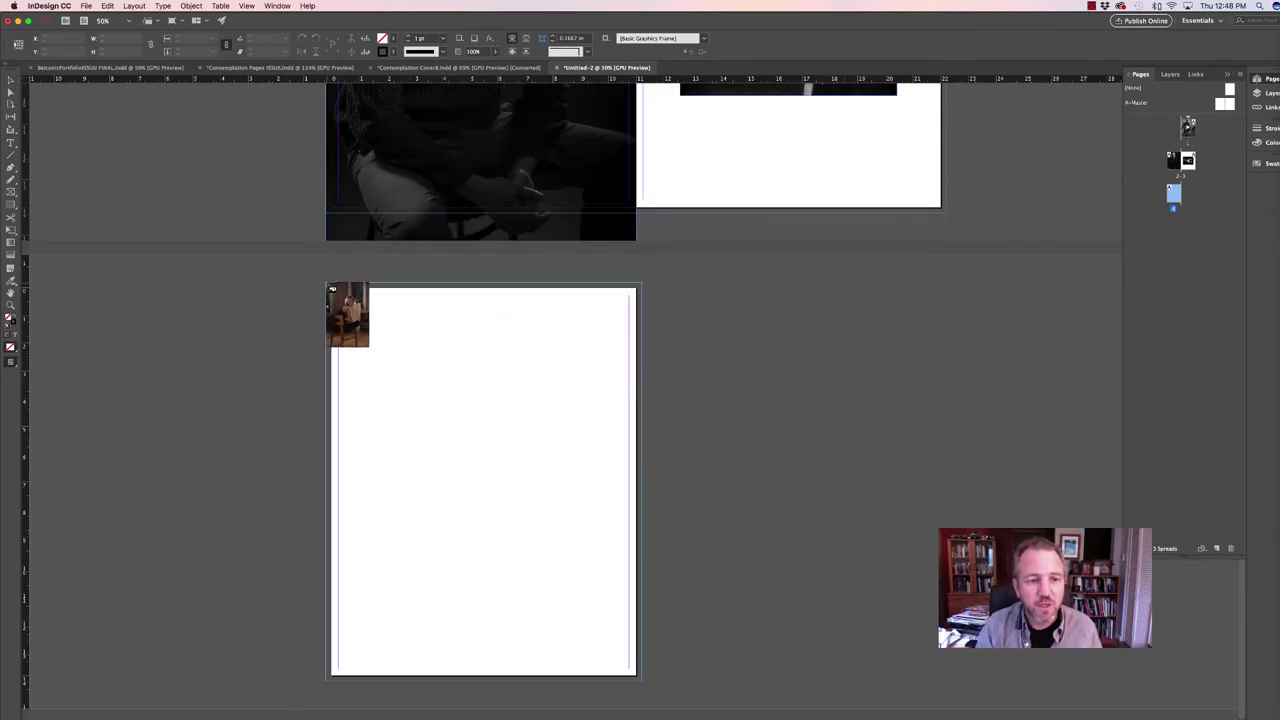
left_click_drag(333, 288, 610, 705)
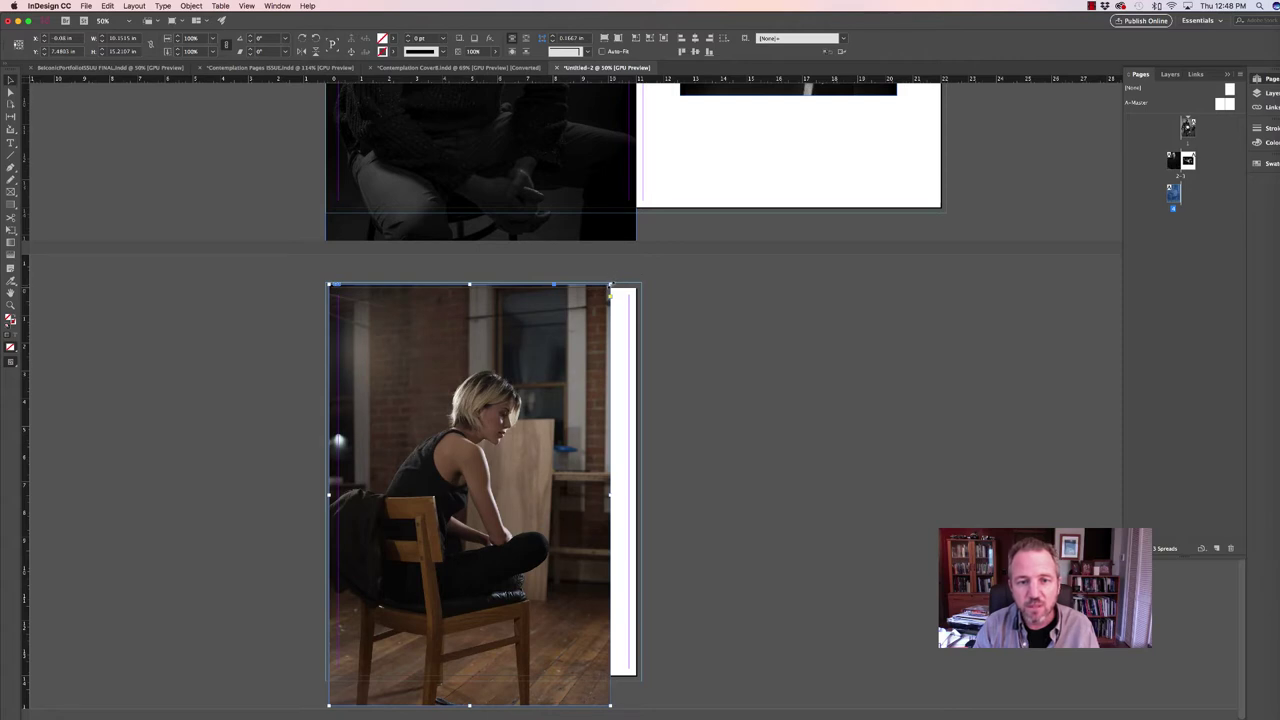
Enlarge the page 4 photo's frame to the full bleed width, about 11.26 by 16.87 in, and apply Fill Frame Proportionally.
left_click_drag(611, 288, 641, 270)
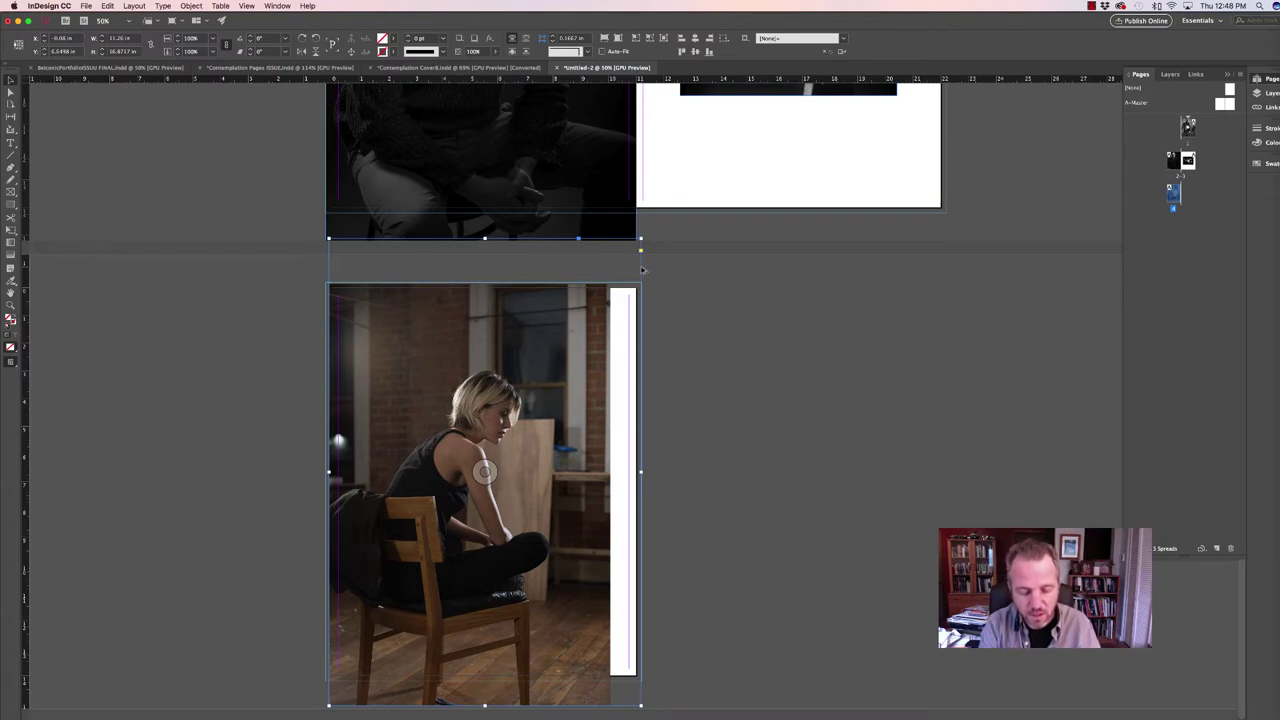
key("super+alt+shift+c")
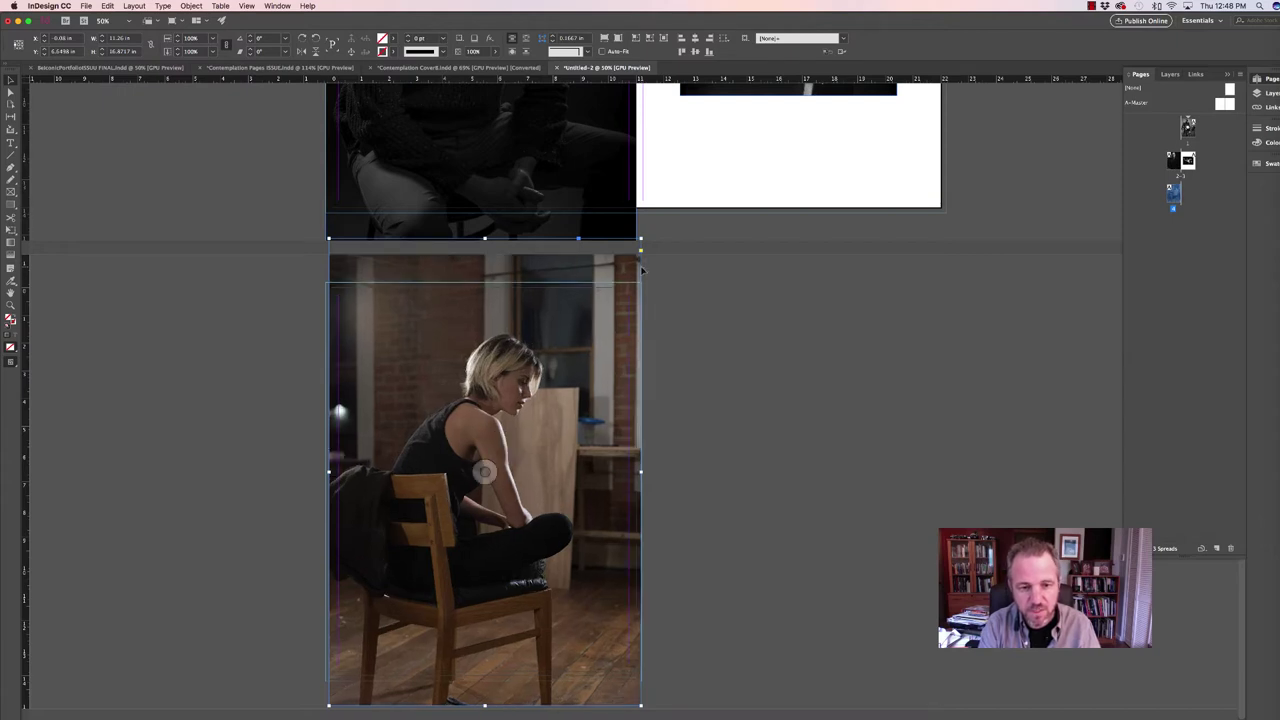
left_click(759, 365)
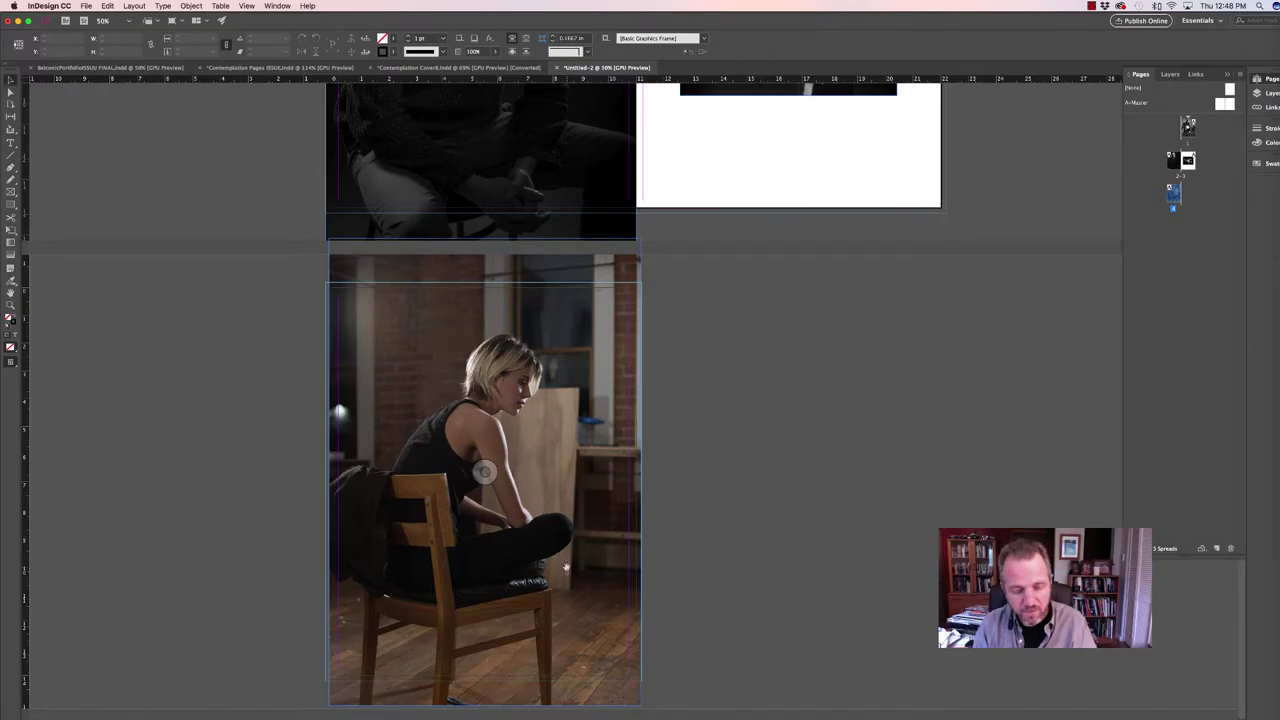
Review the book's spreads in Presentation mode, moving forward and back between them.
key("shift+w")
key("Right")
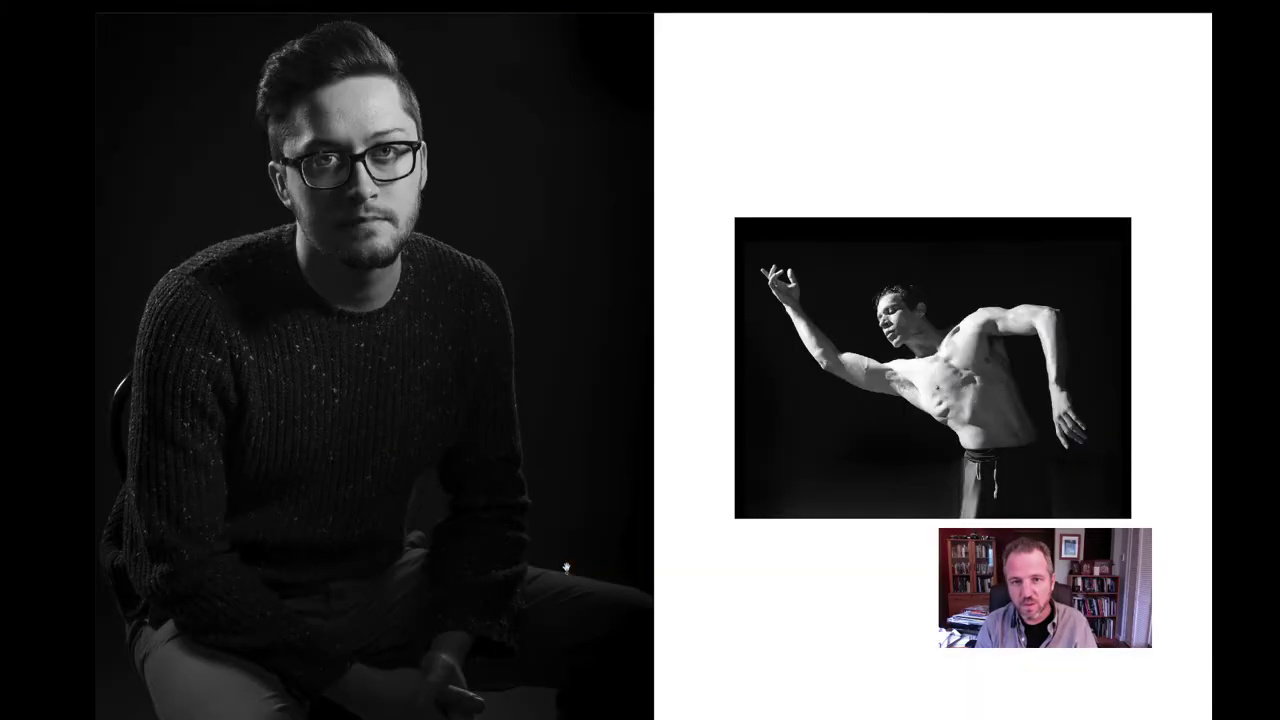
key("Right")
key("Left")
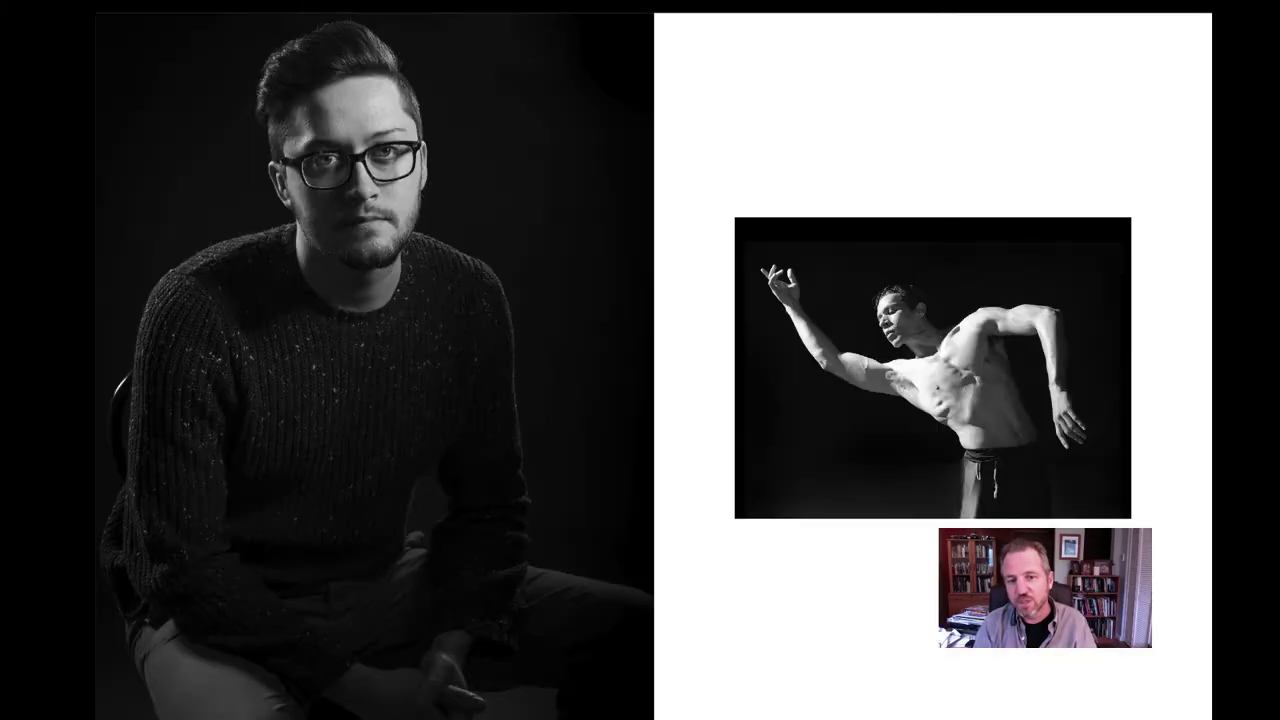
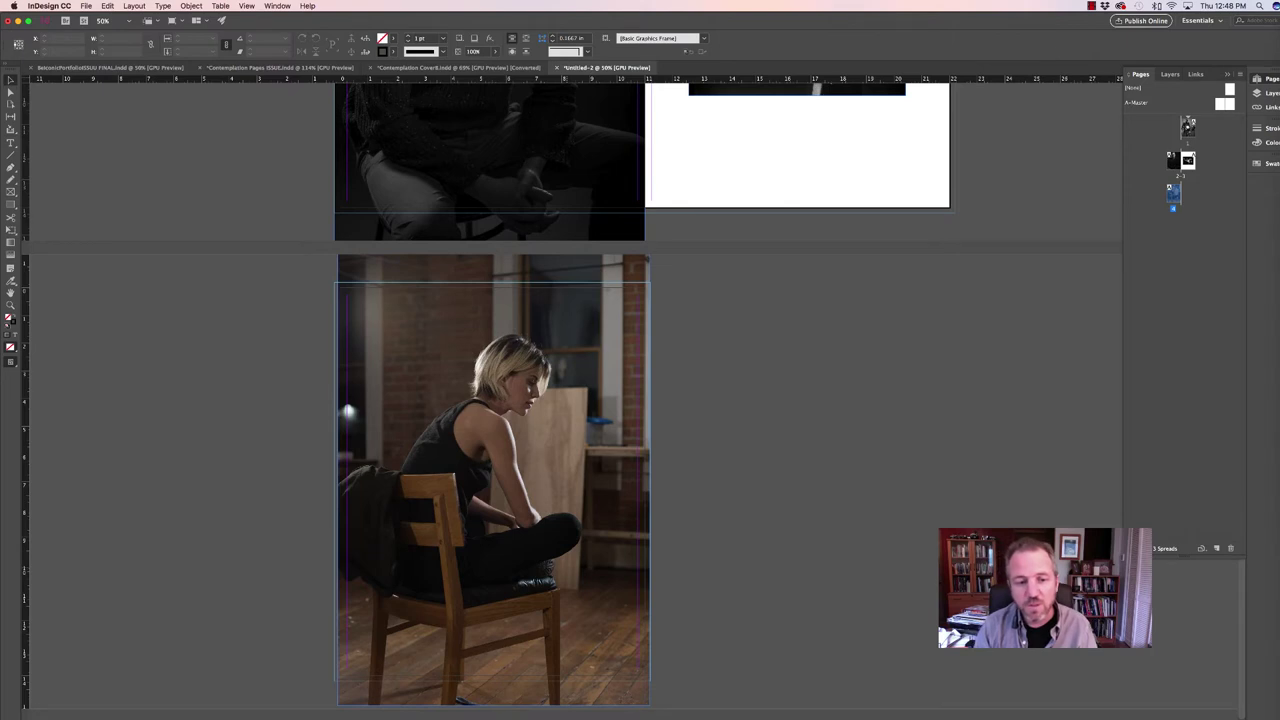
Open the page 4 photo for editing in Adobe Photoshop CC 2018.
left_click(578, 465)
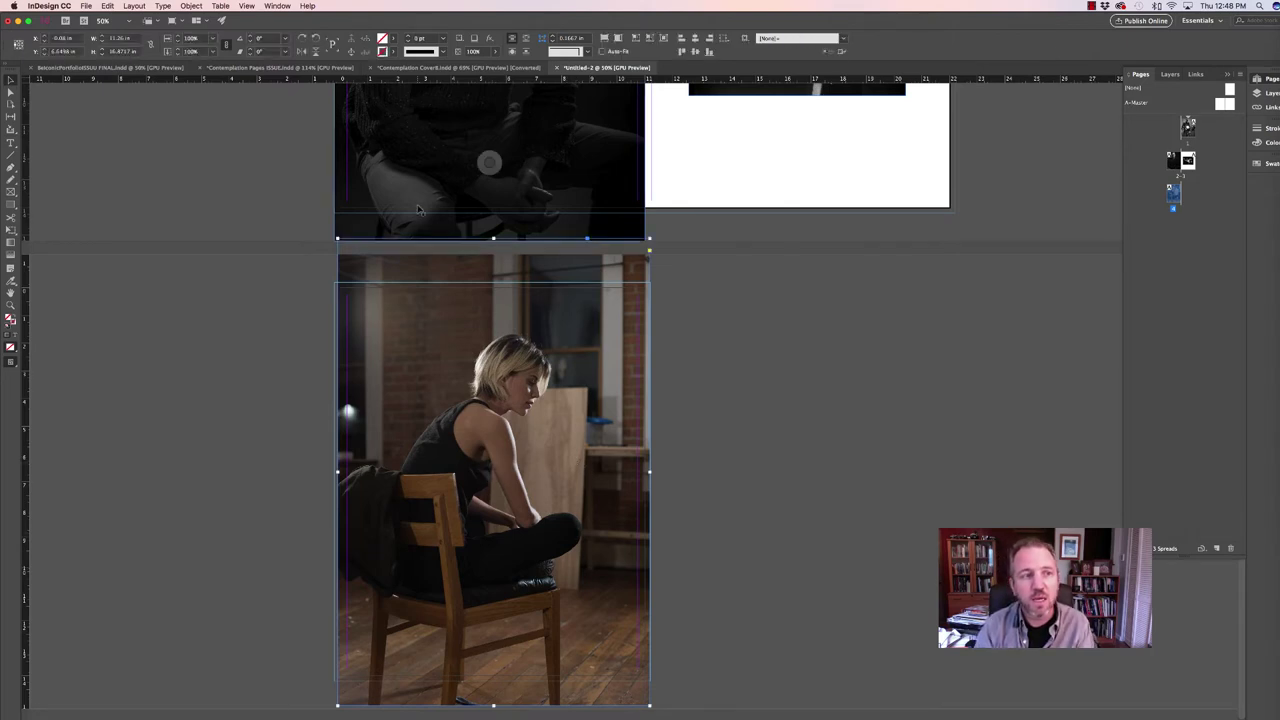
left_click(110, 7)
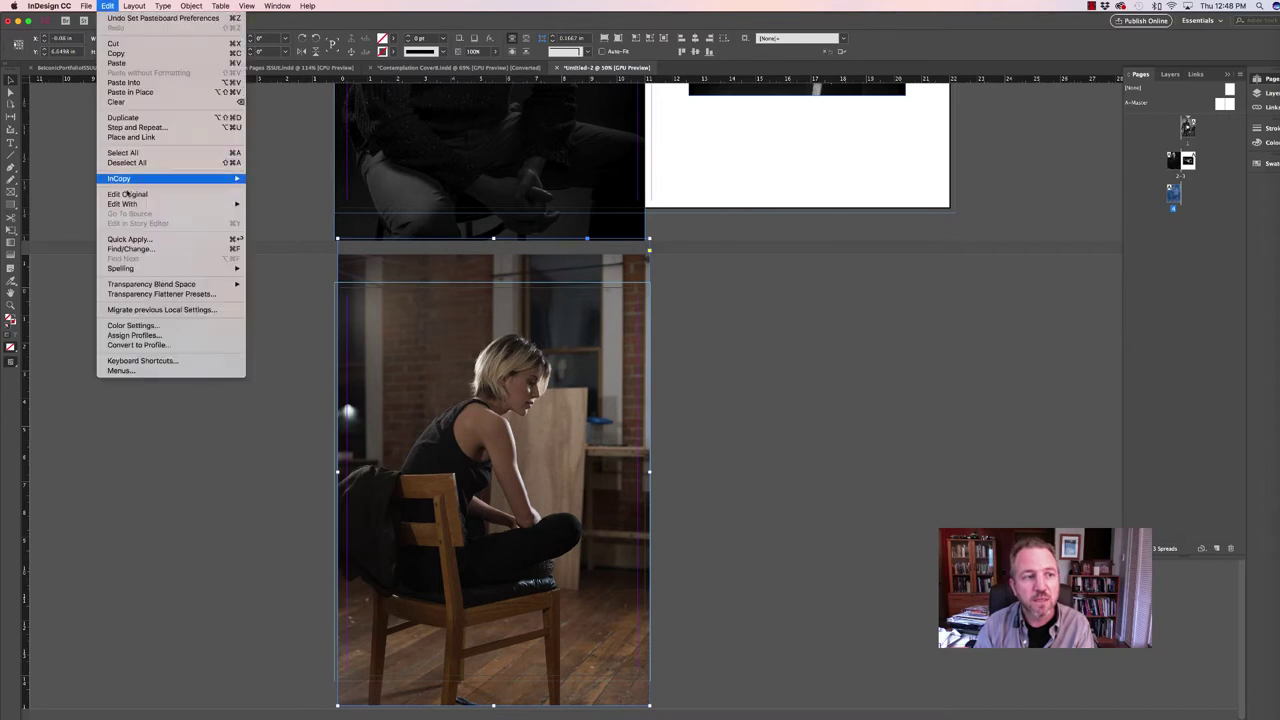
mouse_move(200, 204)
left_click(289, 204)
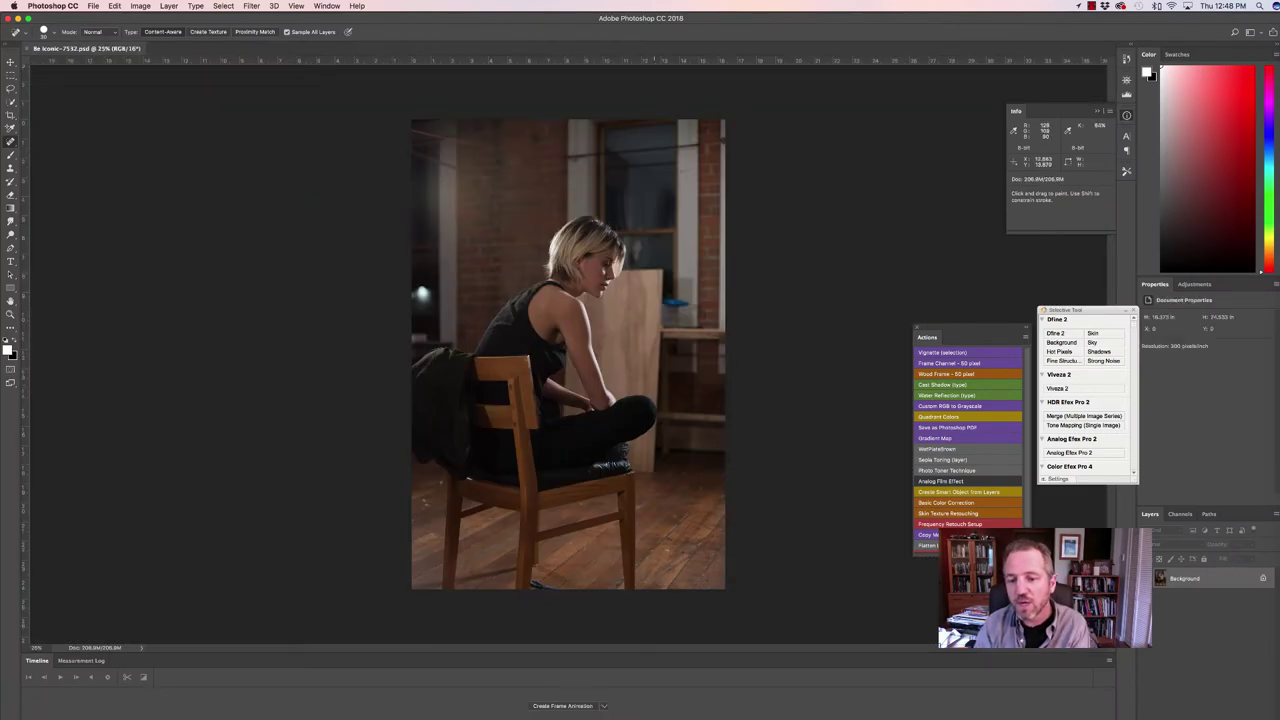
Run the Basic Color Correction action on the photo, expand its layer group and hide the Highlight Burn Layer.
left_click(944, 504)
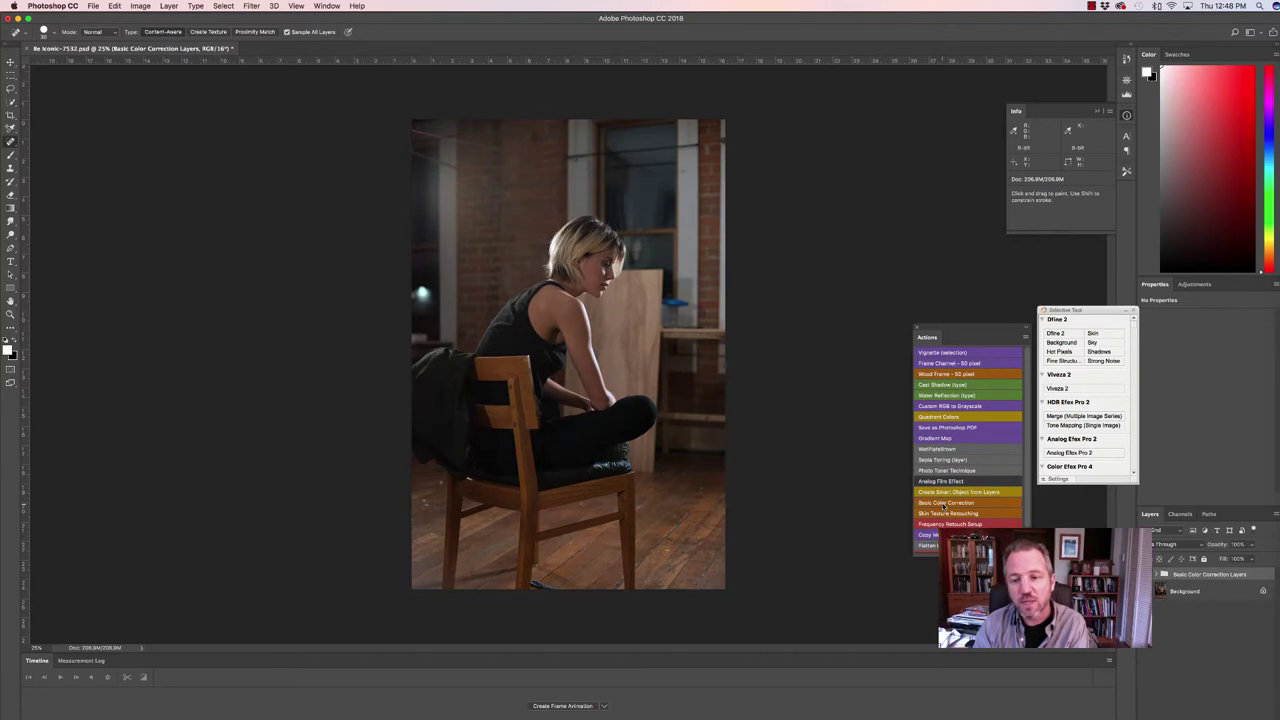
left_click(1161, 575)
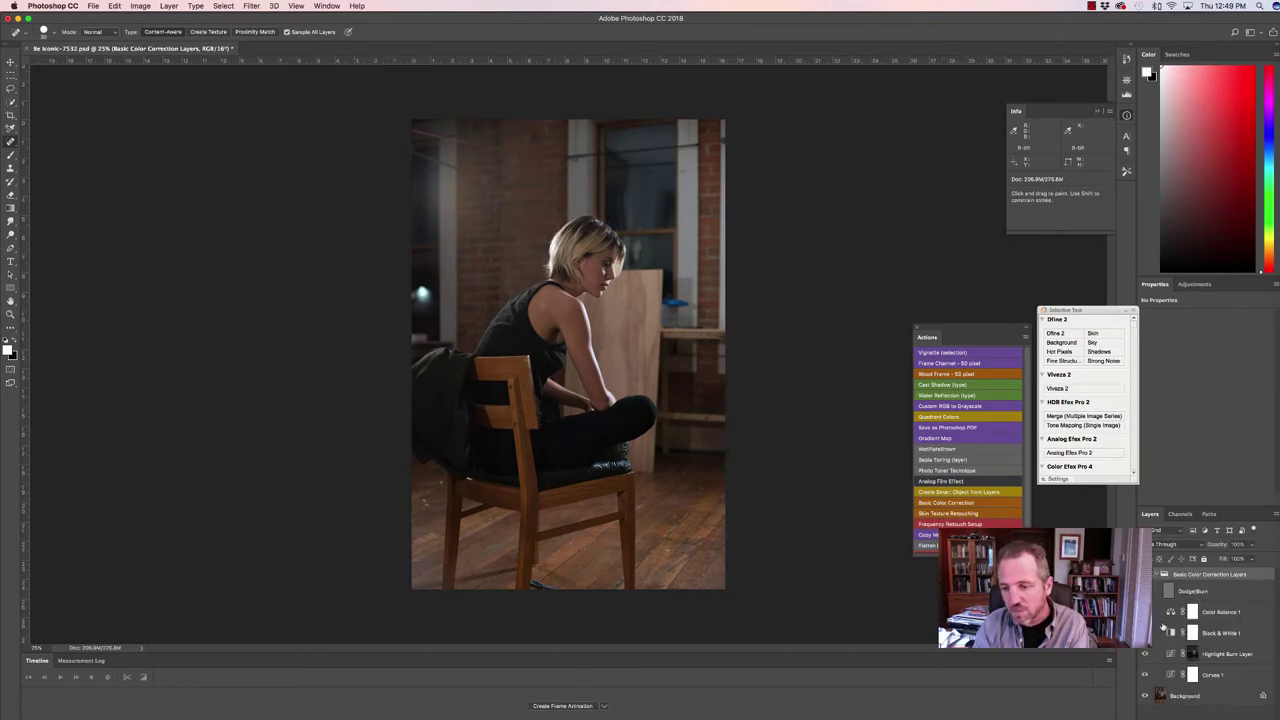
left_click(1145, 654)
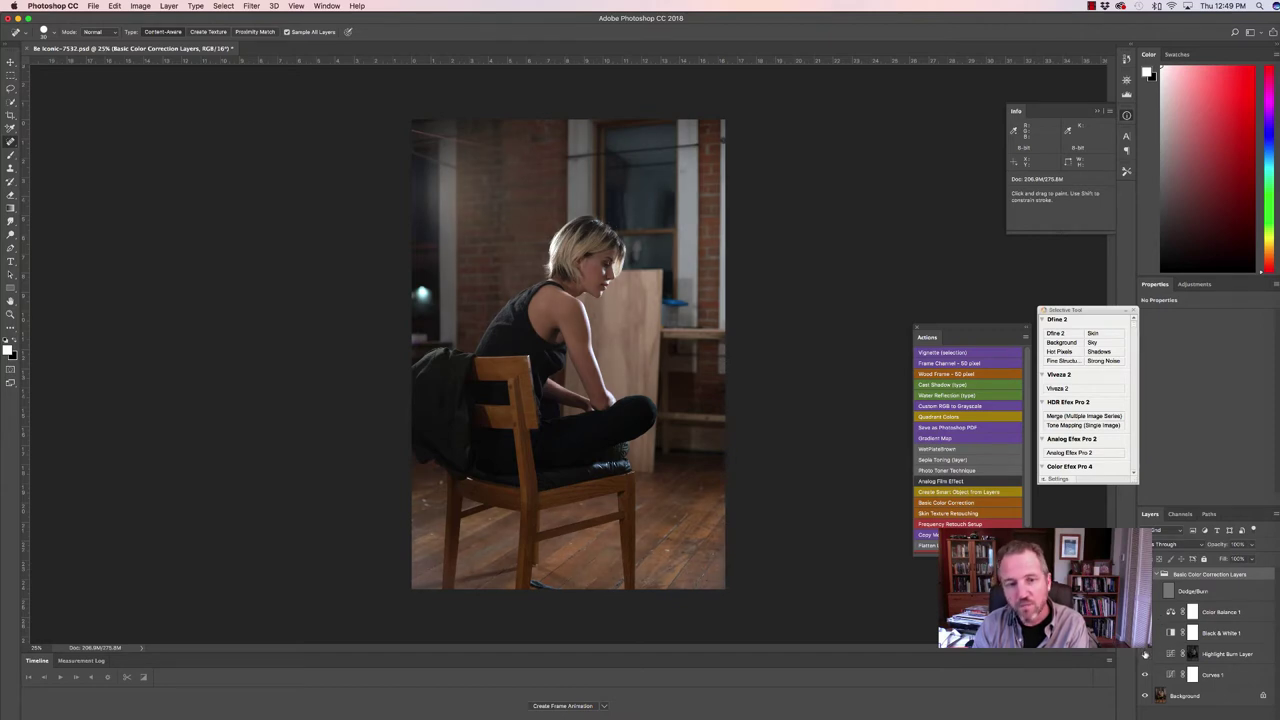
left_click(1145, 654)
left_click(1145, 654)
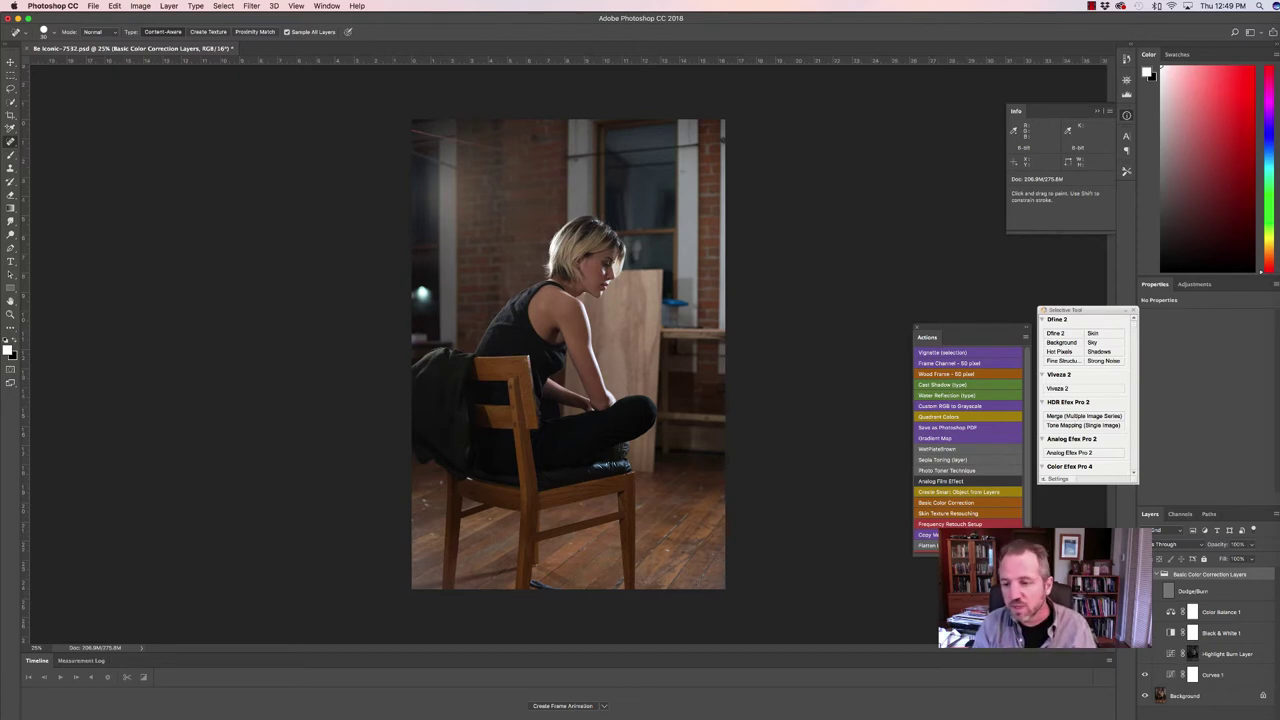
Compare the photo with and without the Curves 1 adjustment, leaving that layer visible.
key("super+comma")
key("super+comma")
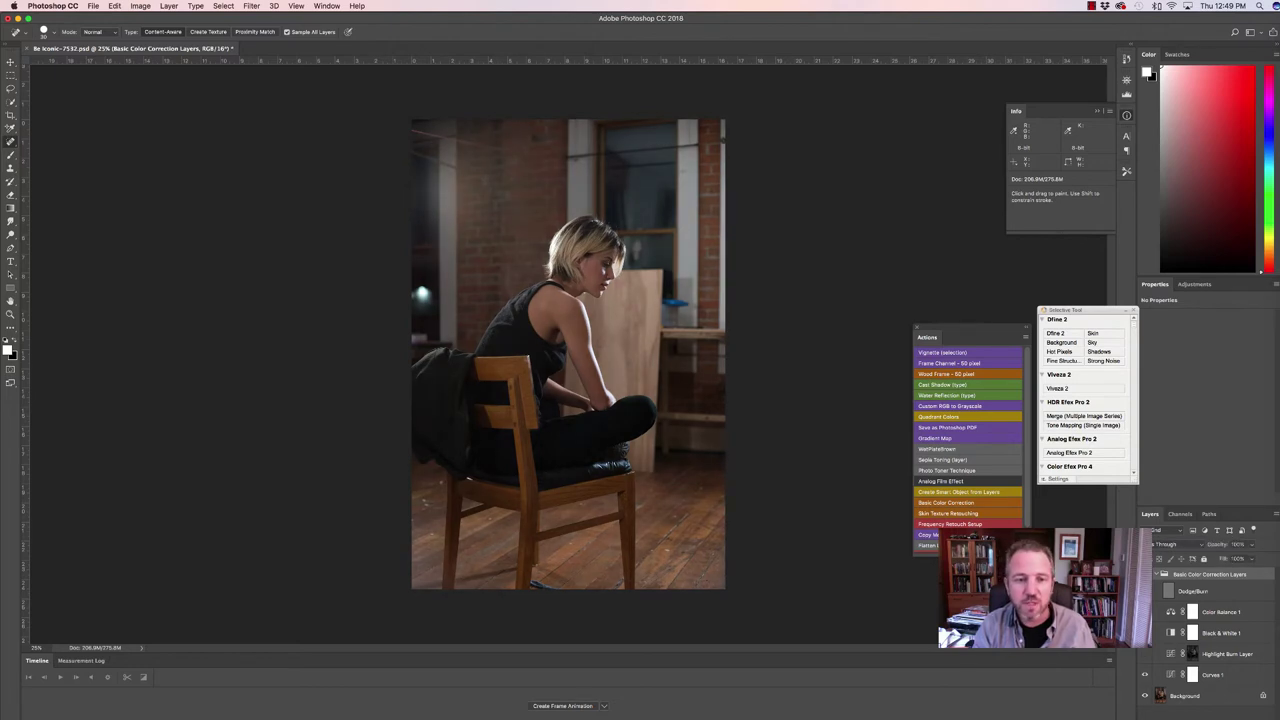
left_click(1145, 675)
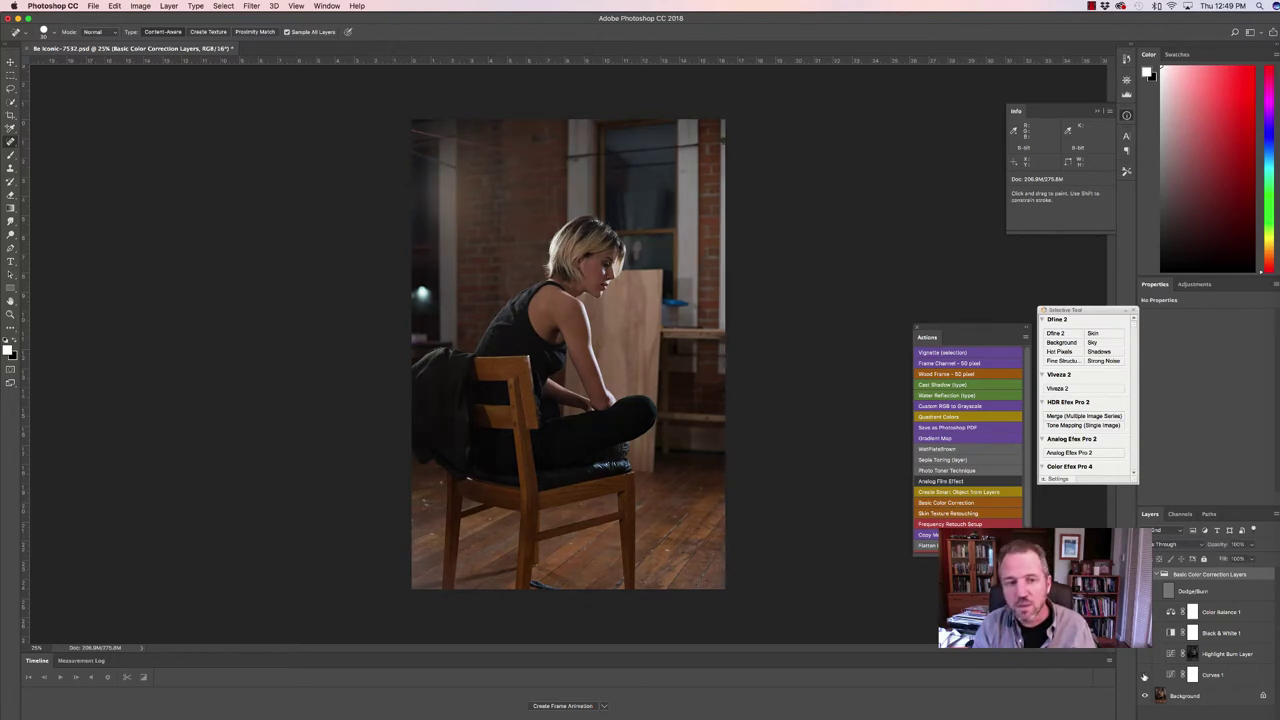
left_click(1145, 677)
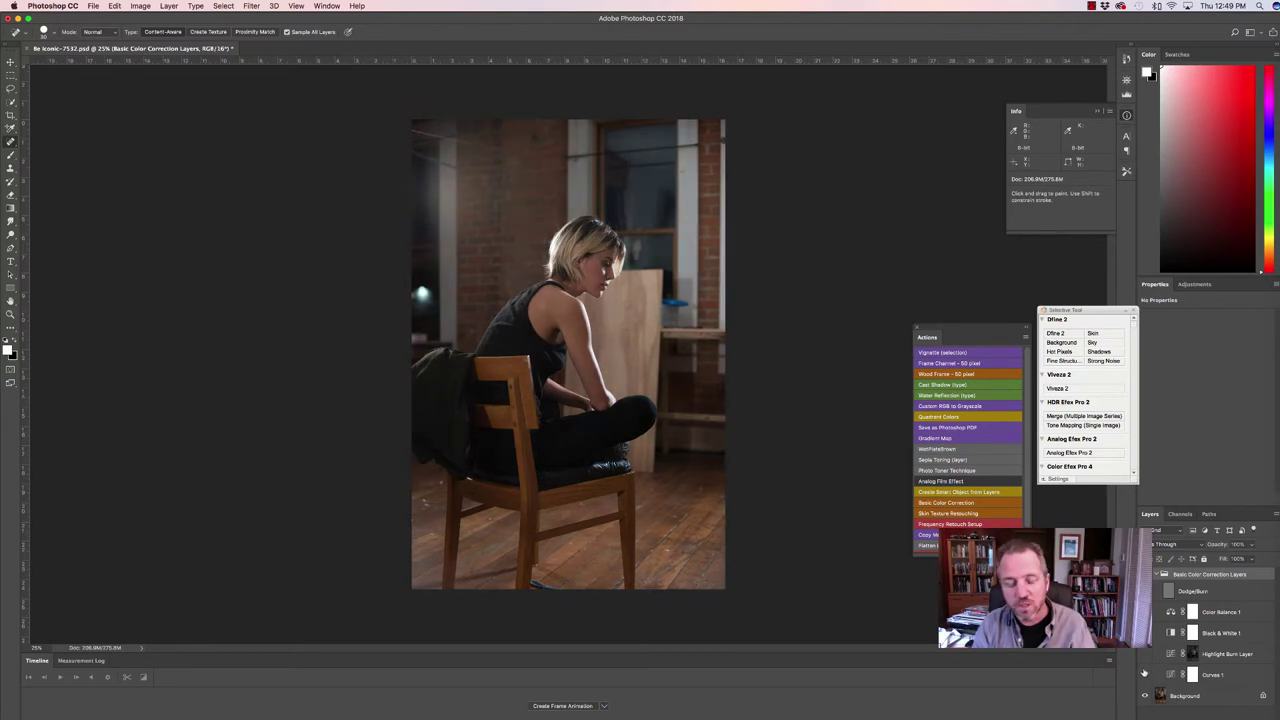
Save the corrected PSD with Maximize Compatibility, close it and switch back to InDesign.
key("super+s")
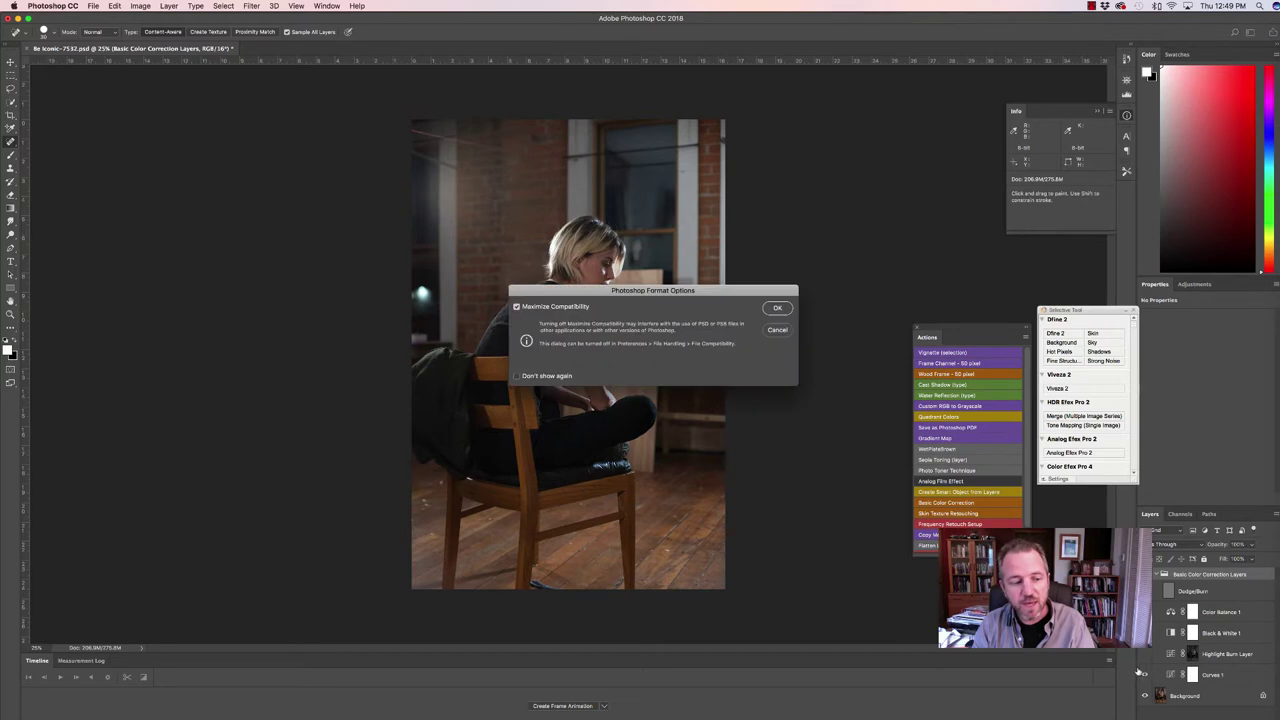
left_click(770, 309)
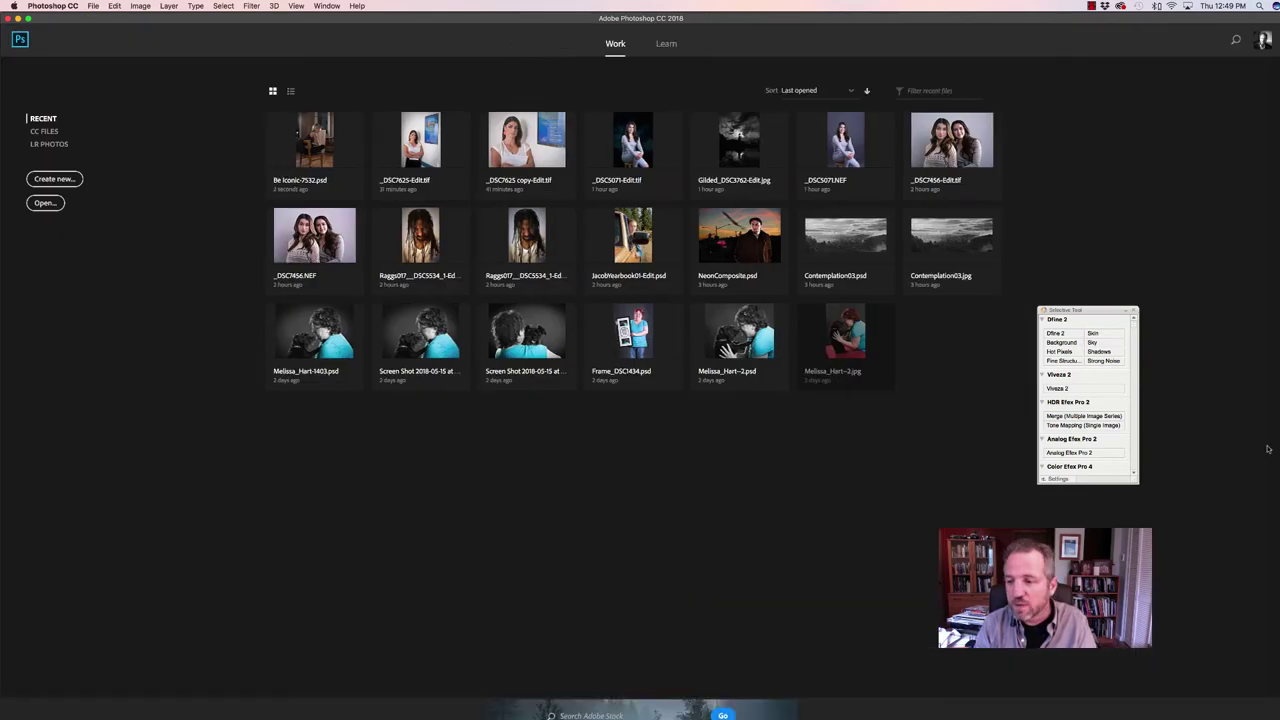
left_click(1264, 466)
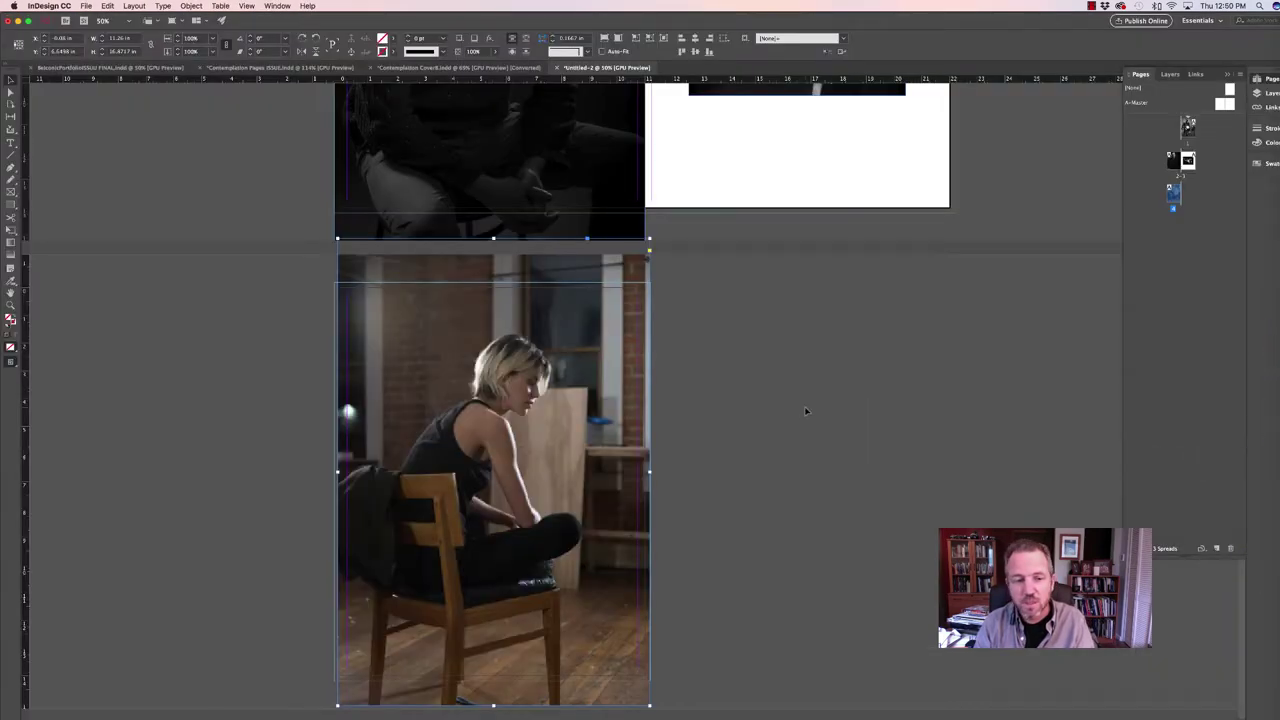
Check the updated page 4 photo in Presentation mode.
left_click(805, 410)
key("shift+w")
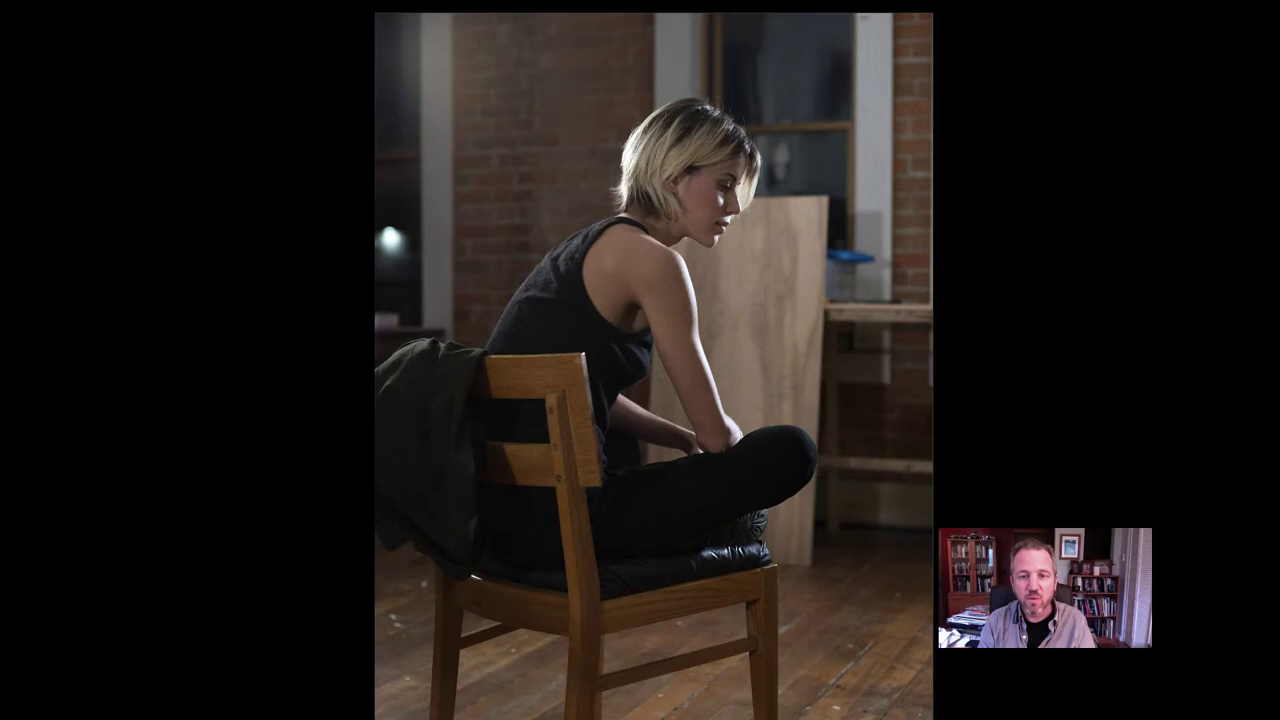
key("Escape")
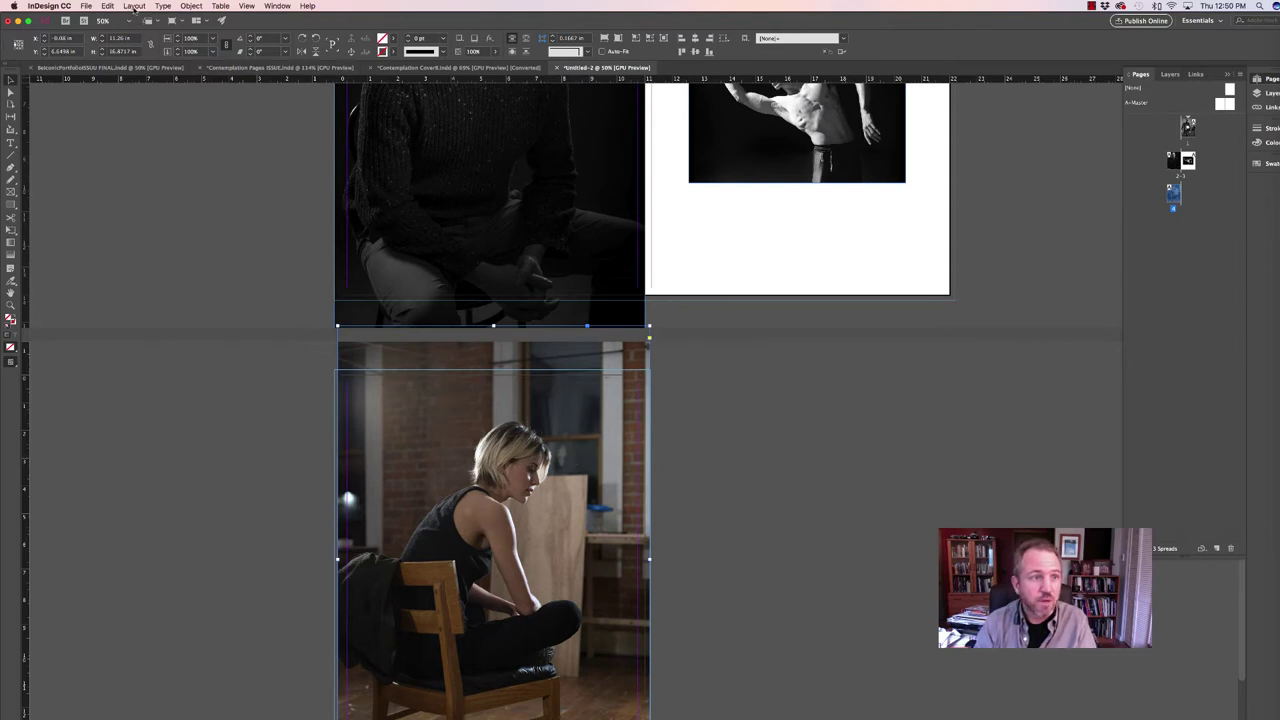
Reopen the page 4 photo in Adobe Photoshop CC 2018 from the layout.
left_click(107, 6)
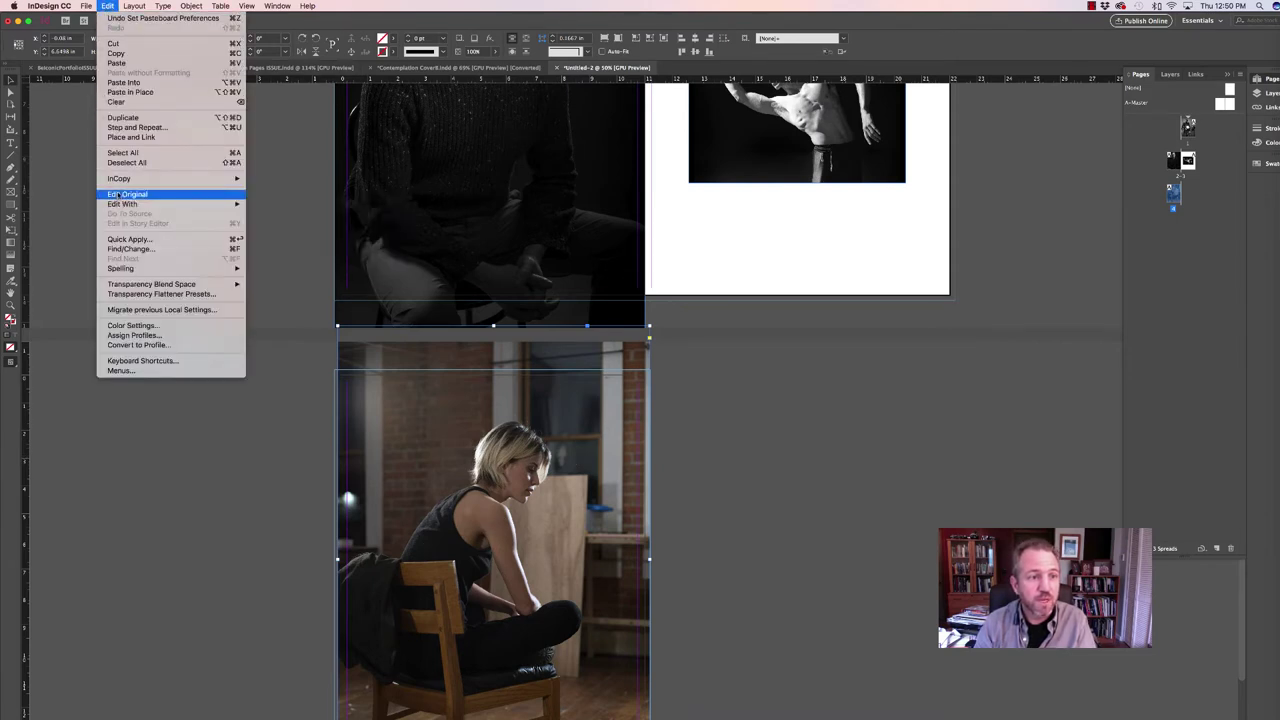
mouse_move(120, 204)
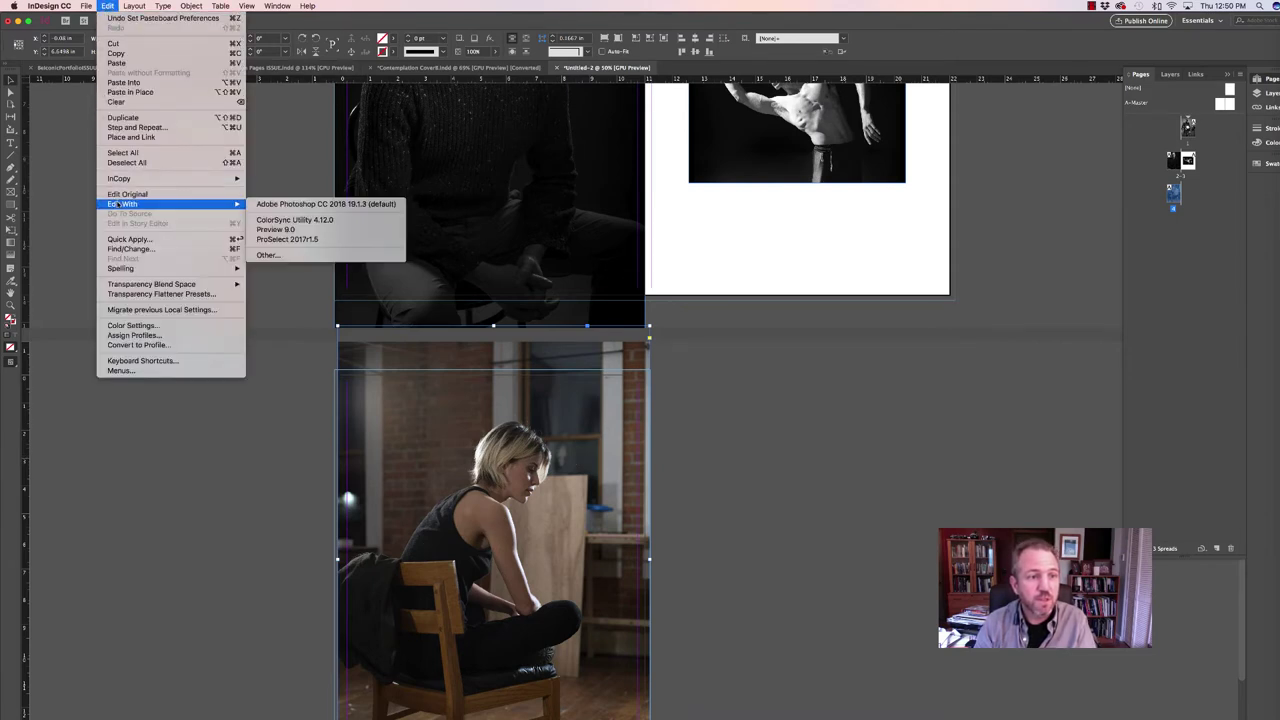
left_click(309, 206)
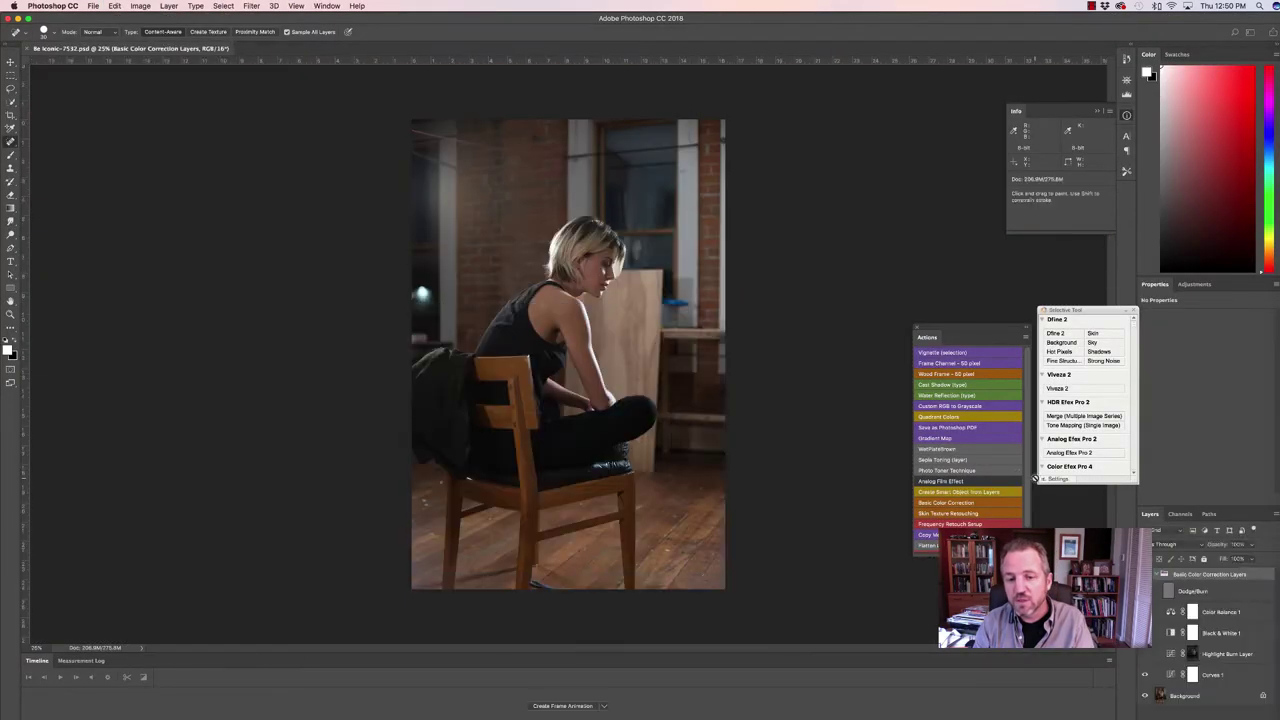
Convert the photo to black and white with the Black & White 1 layer blended as Normal, then return to InDesign with it saved.
left_click(1194, 636)
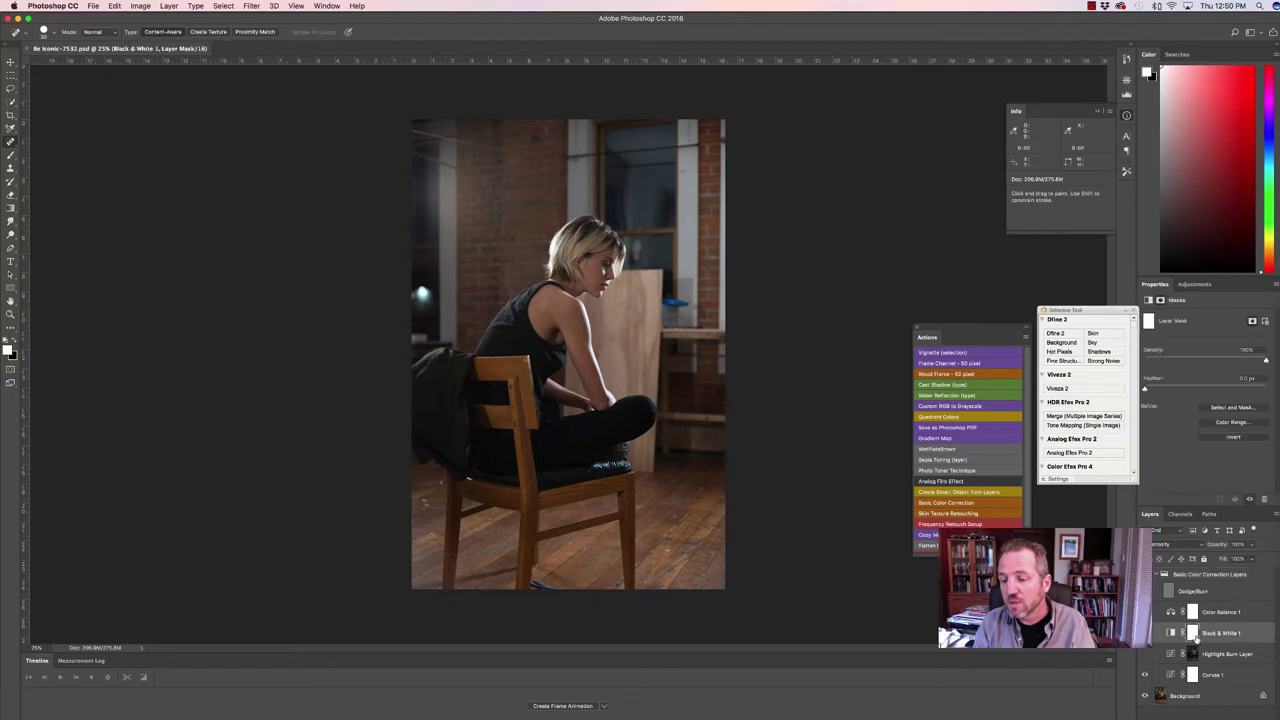
left_click(1163, 545)
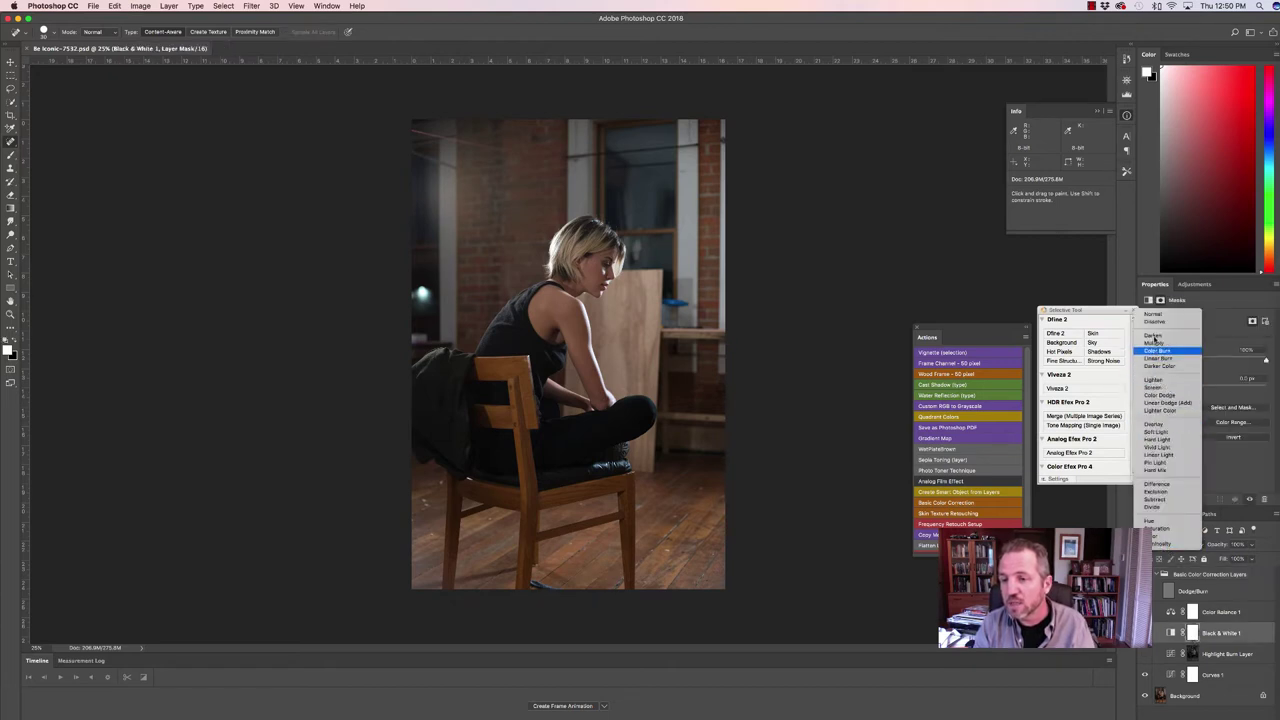
left_click(1153, 314)
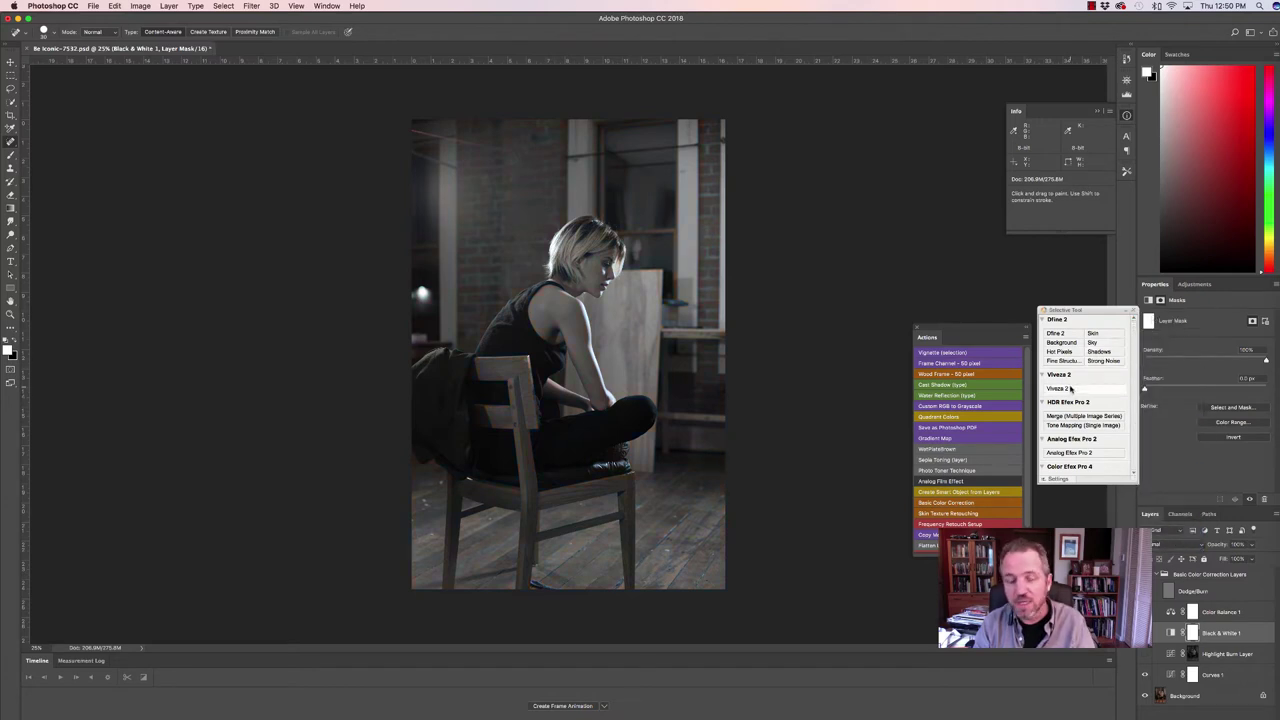
left_click(1070, 388)
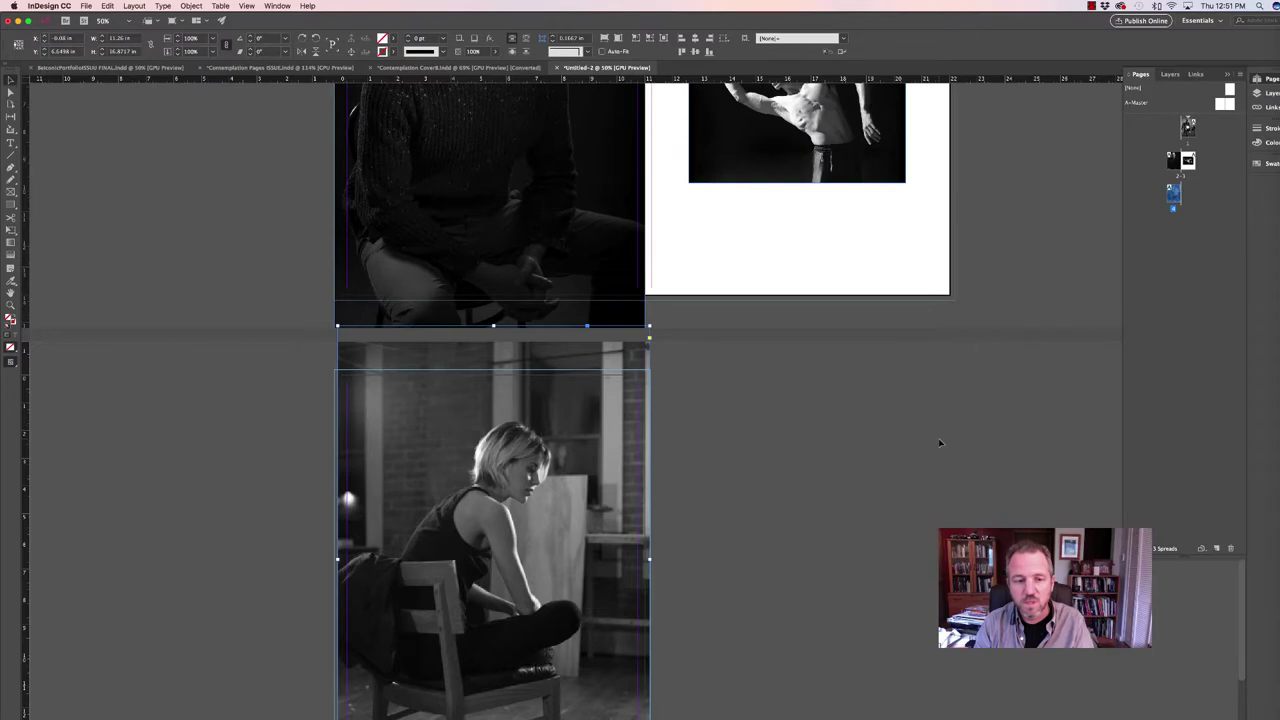
Review the black-and-white page 4 photo and the page 1 motorcycle photo in Presentation mode, then return to the layout.
scroll(938, 438, "down", 3)
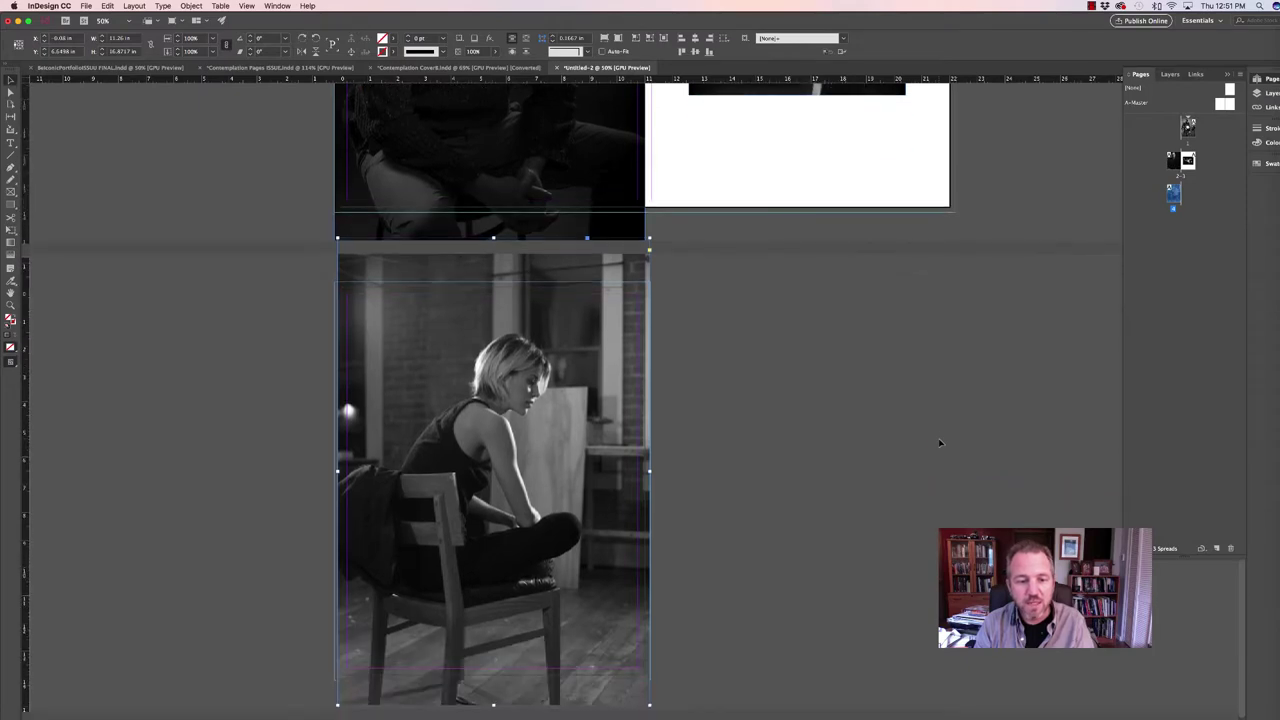
key("shift+w")
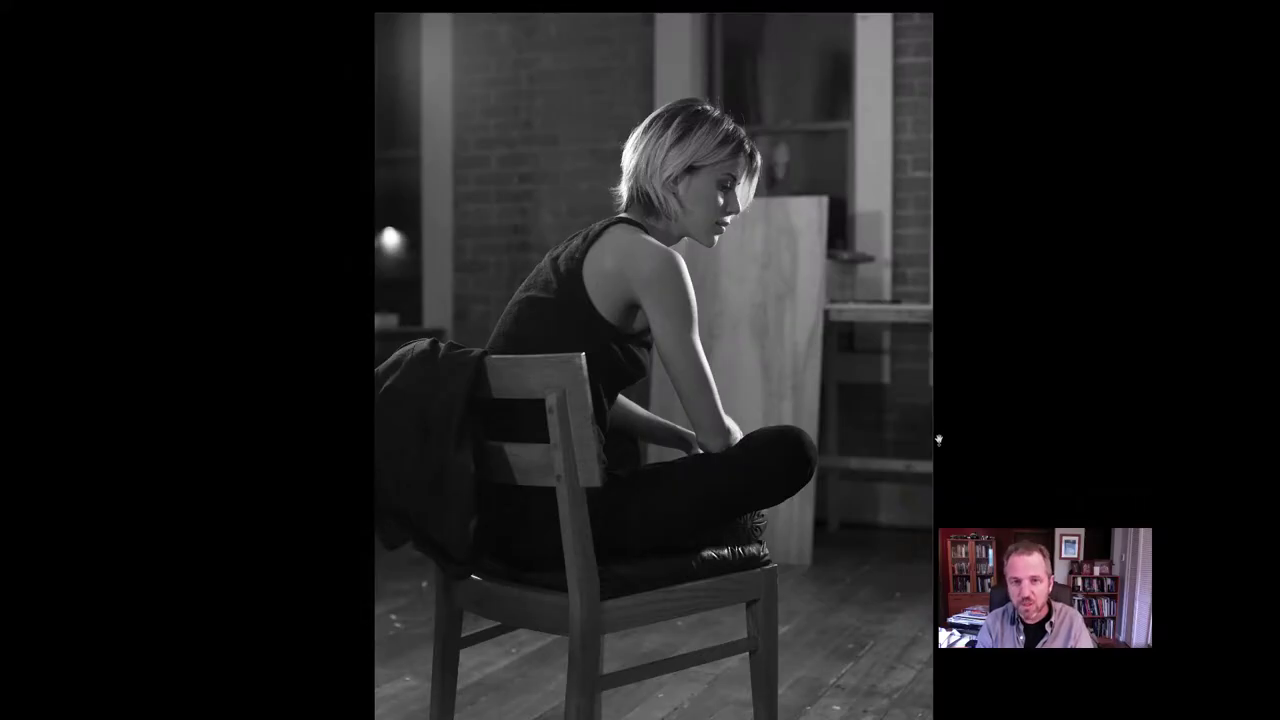
key("Right")
key("Right")
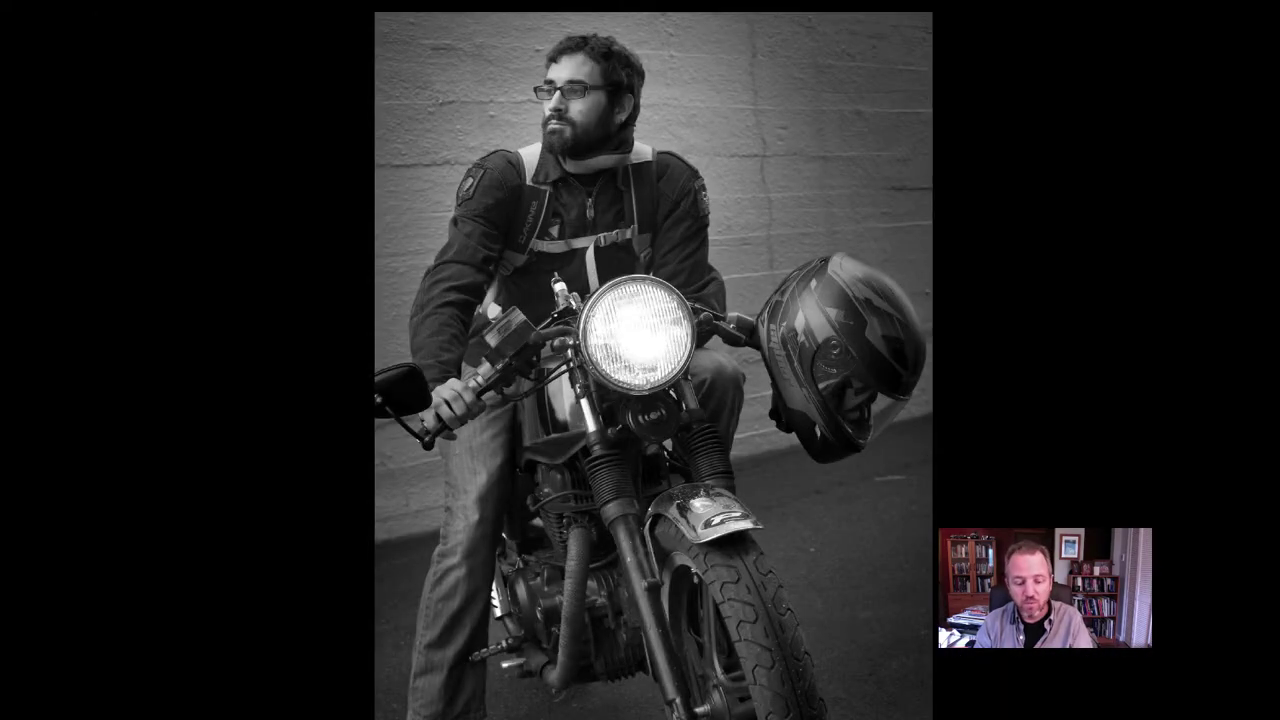
key("Escape")
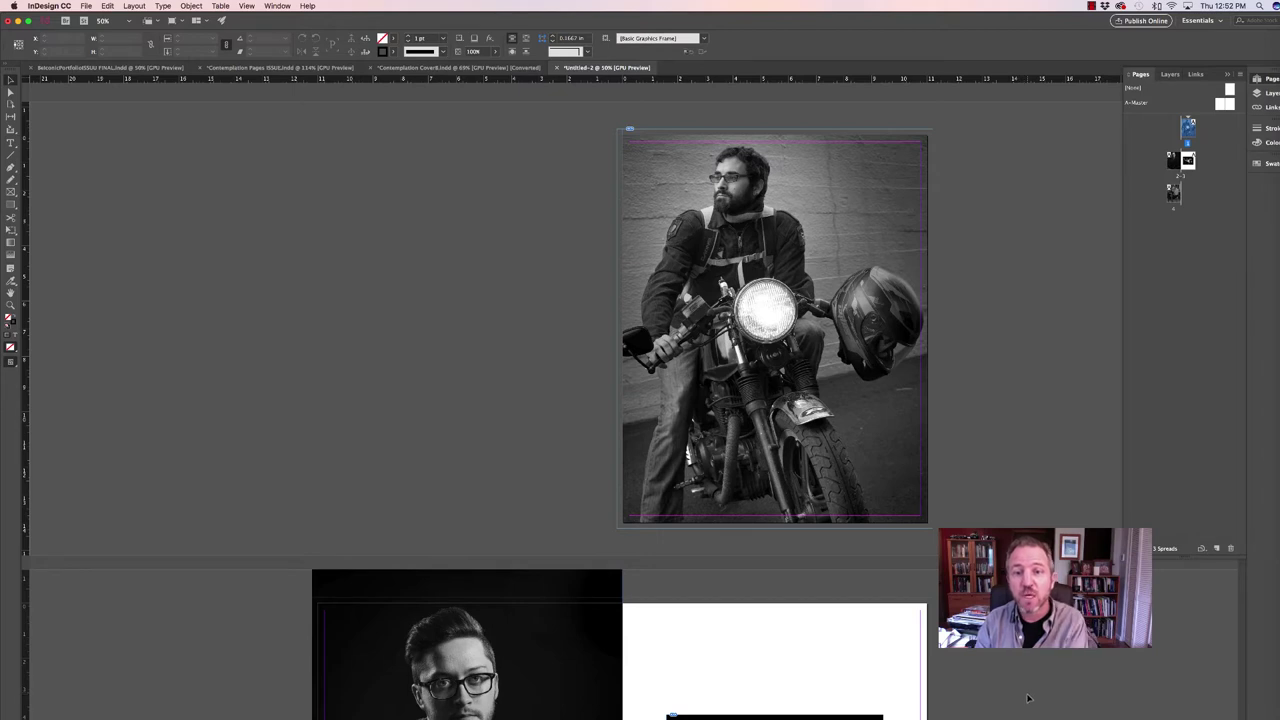
Start exporting the book and create a "B&W 11x14 Pages" folder inside Portfolio Project > Beyond Iconic Portfolio.
left_click(86, 6)
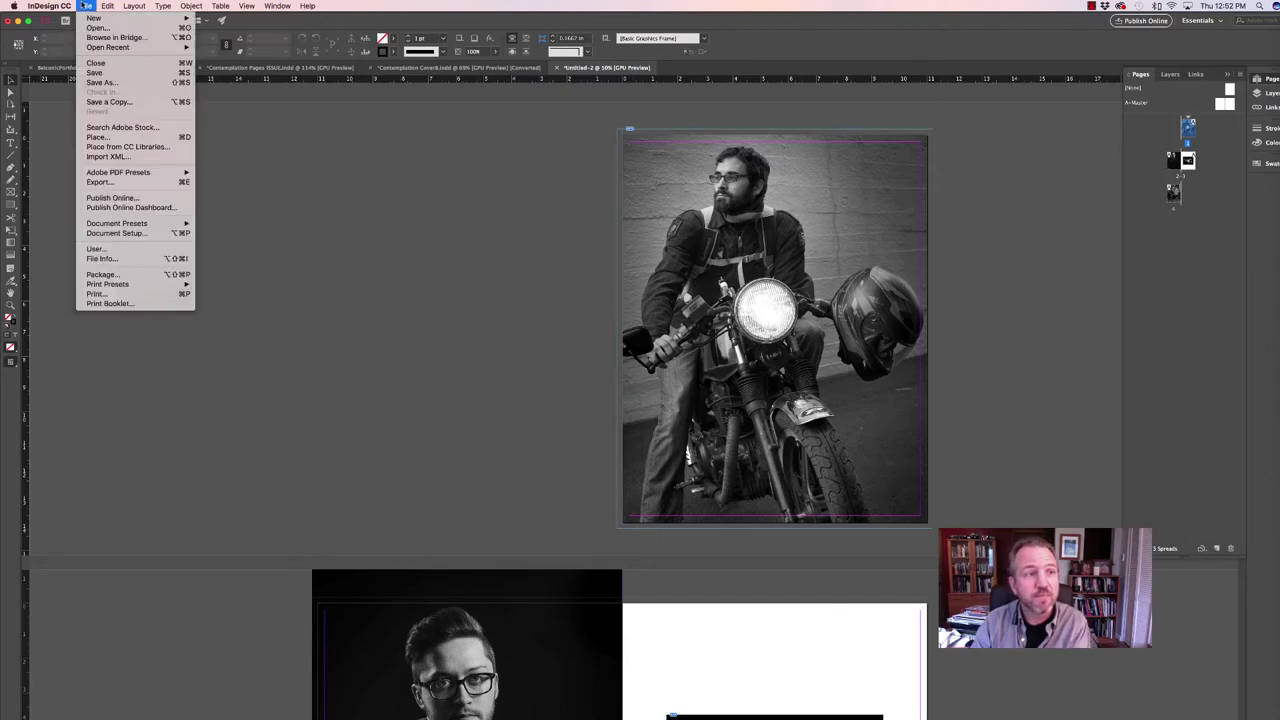
left_click(128, 185)
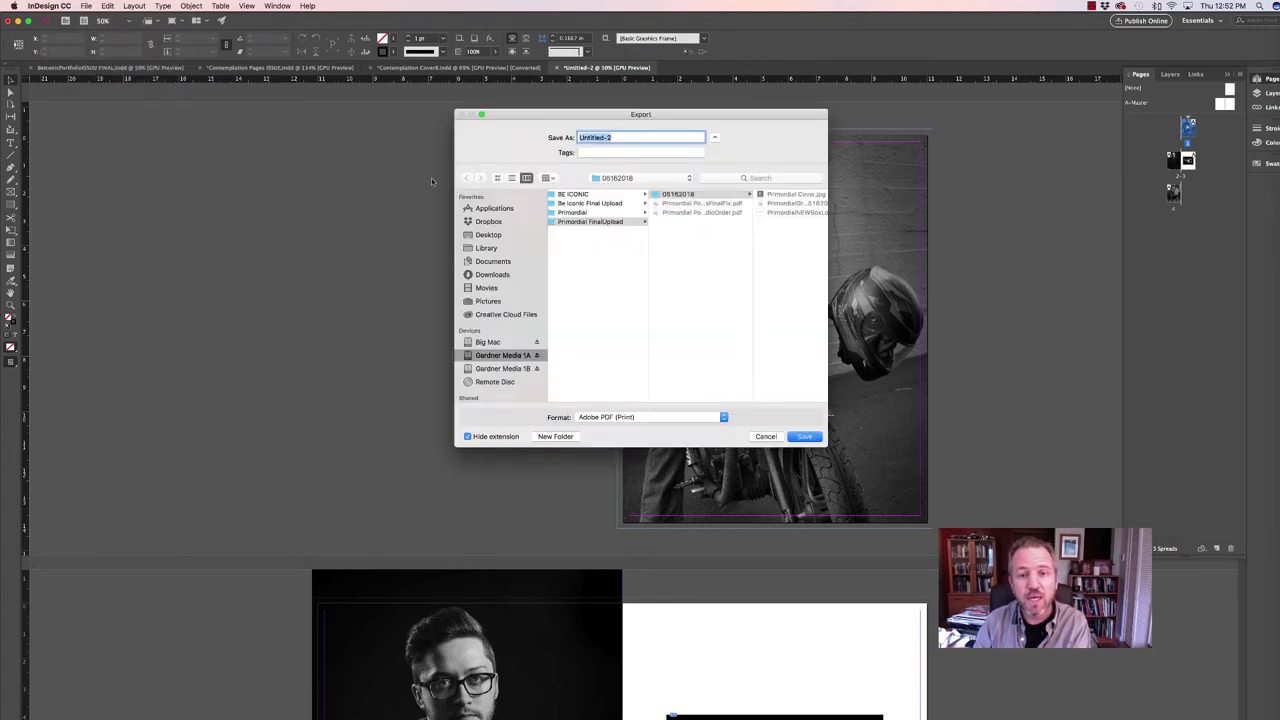
left_click(580, 195)
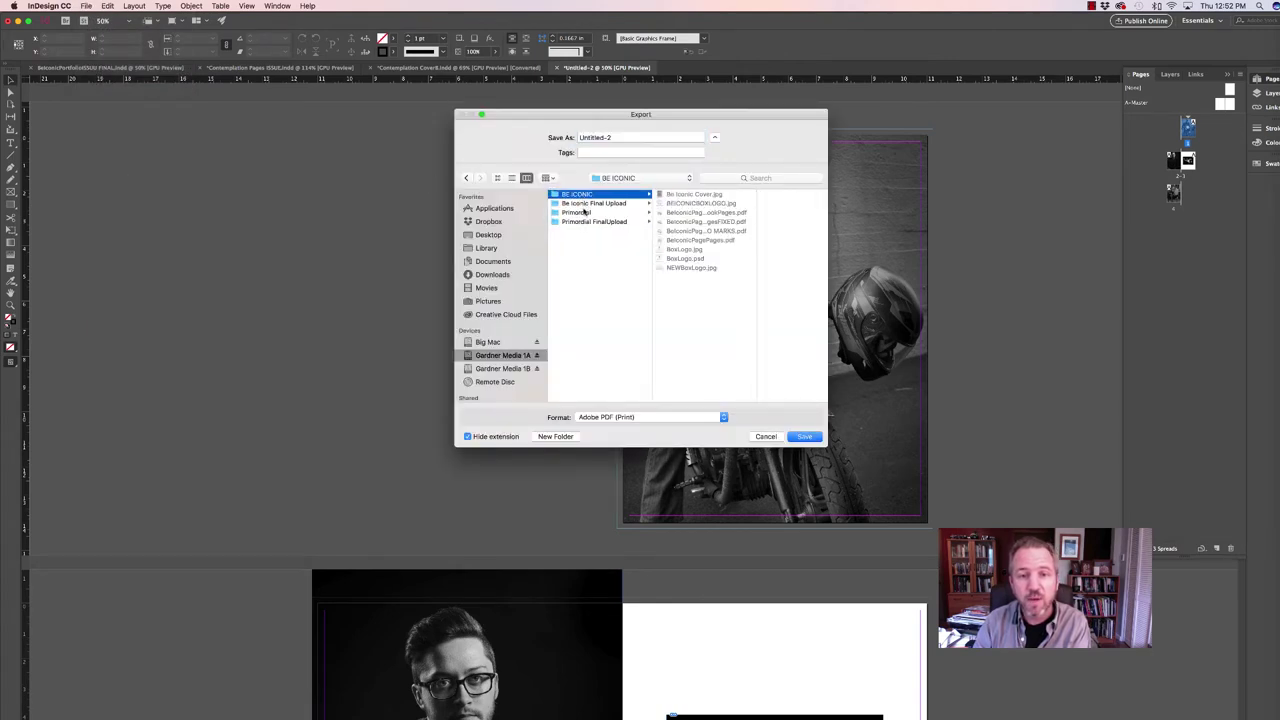
scroll(609, 335, "left", 5)
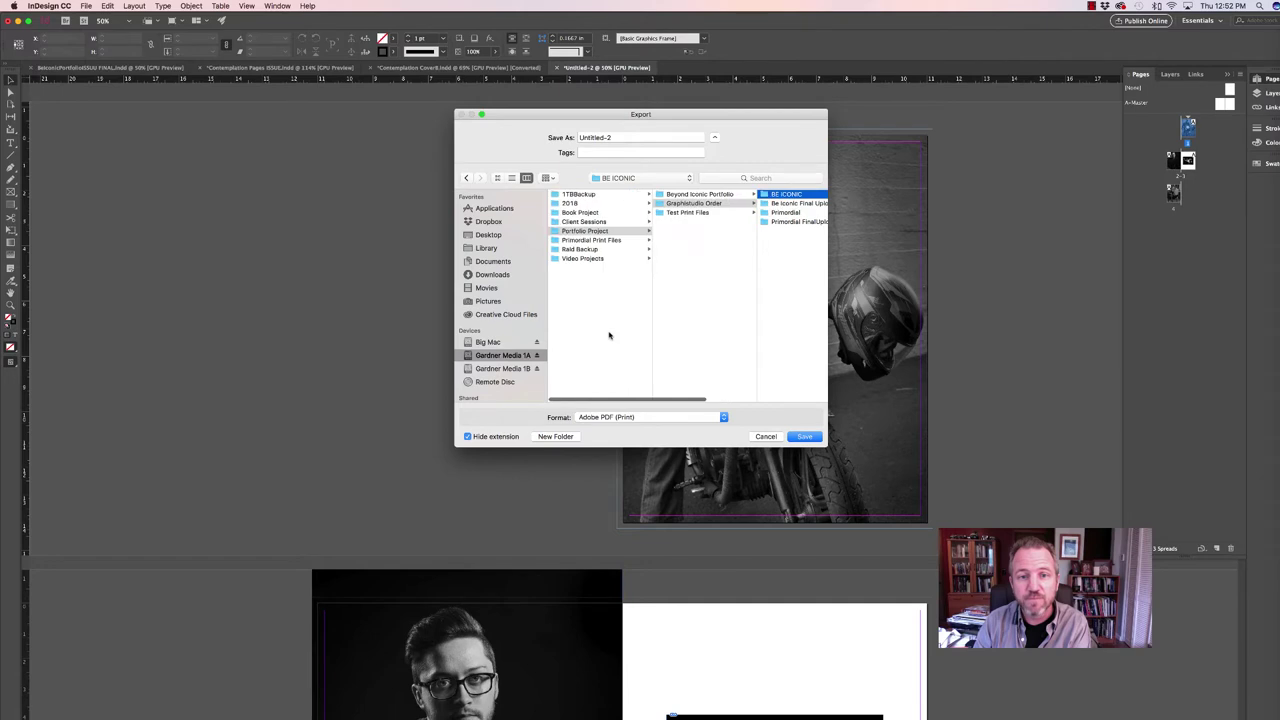
left_click(590, 232)
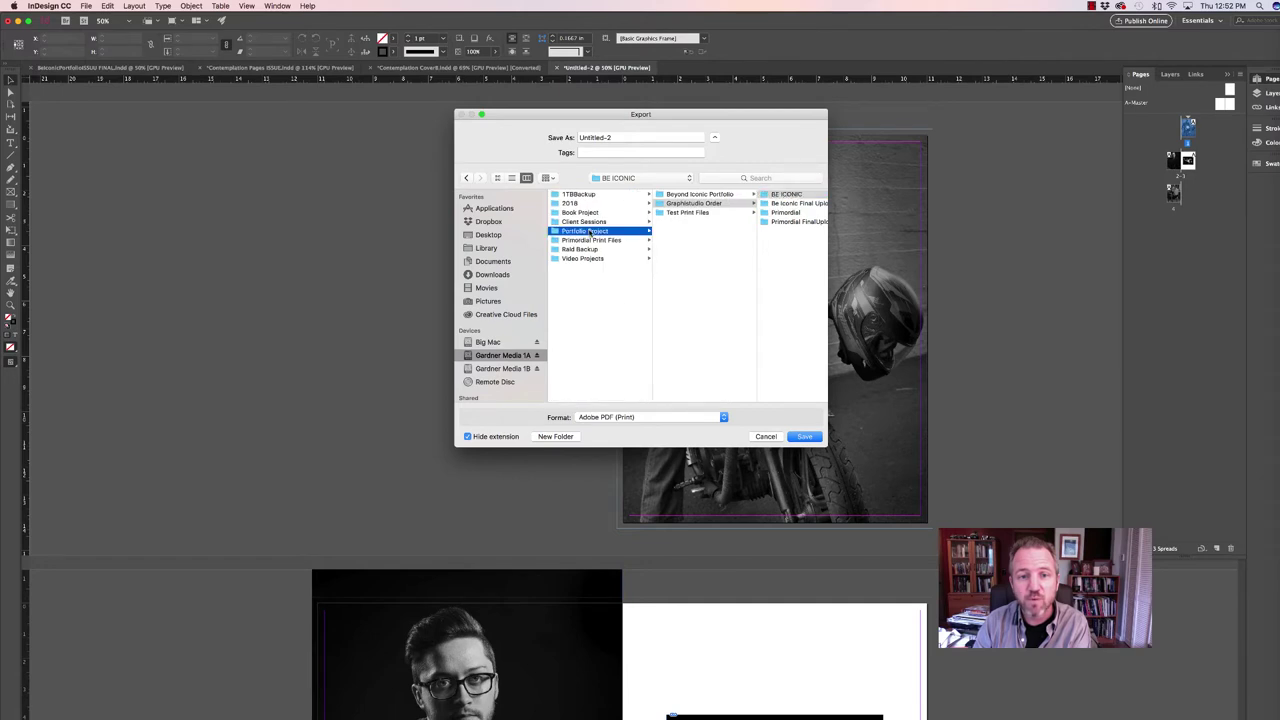
left_click(690, 195)
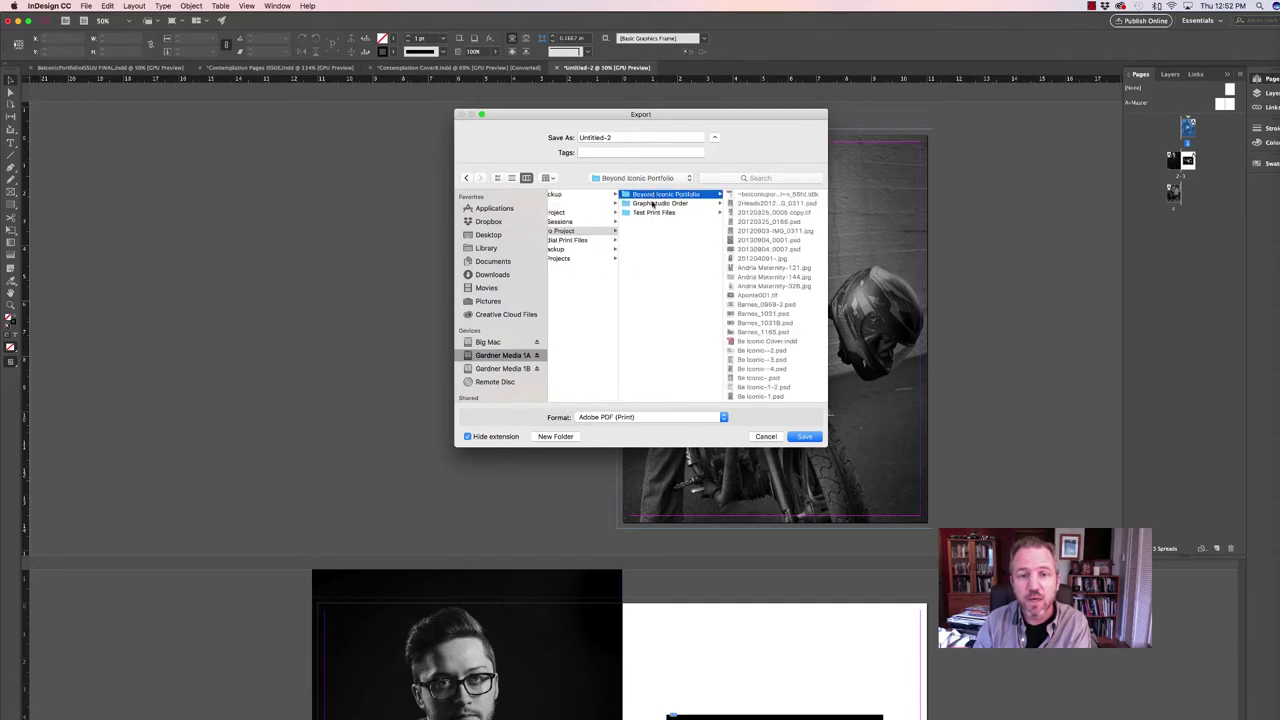
left_click(555, 436)
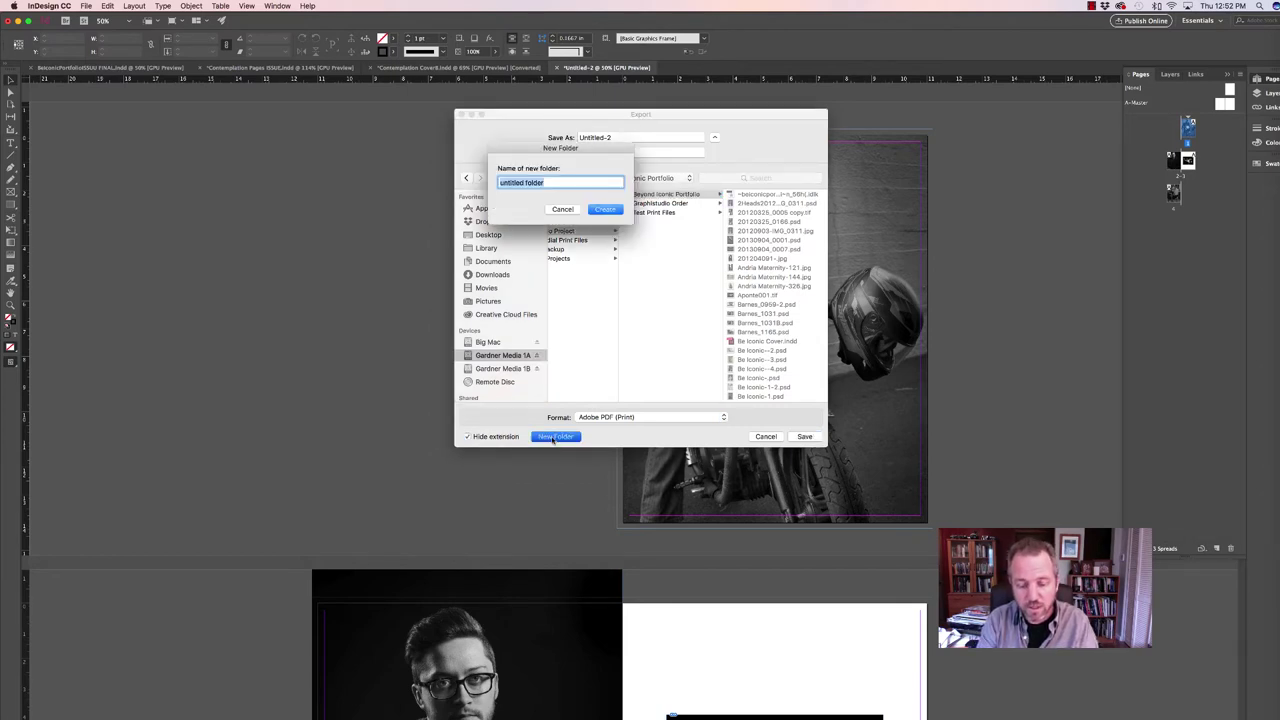
type("B&W 11")
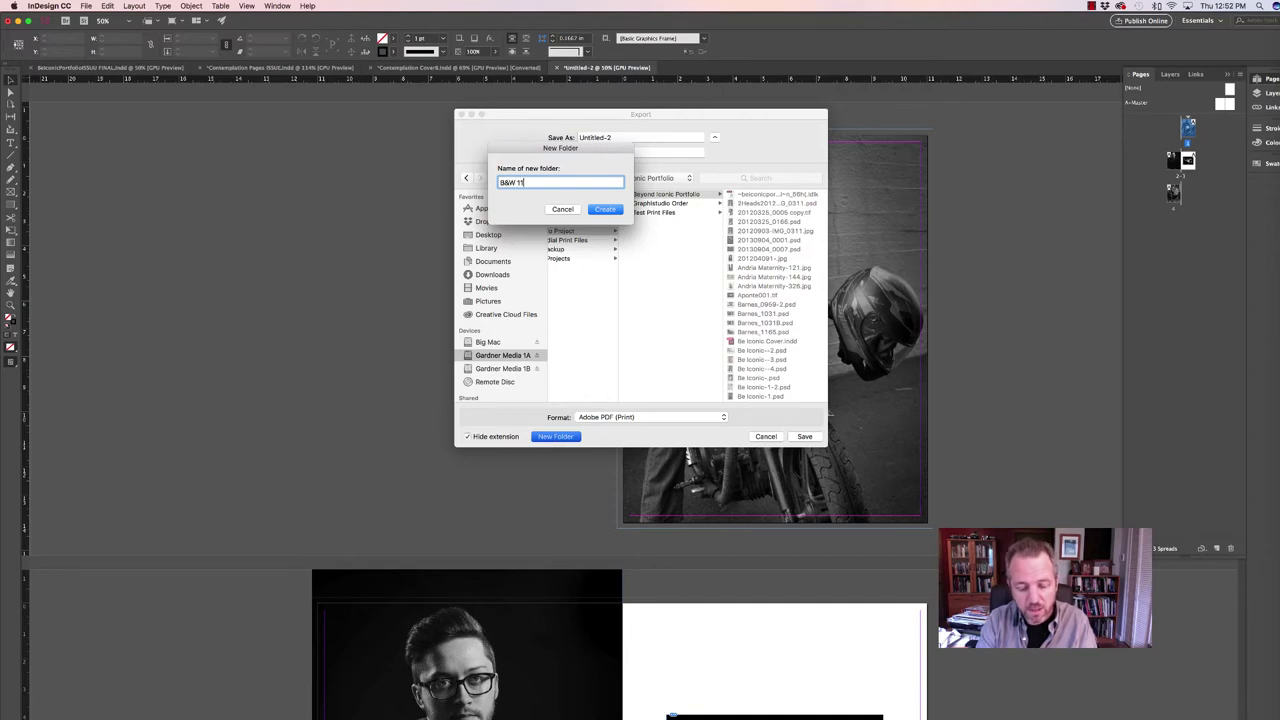
type("x14 Page")
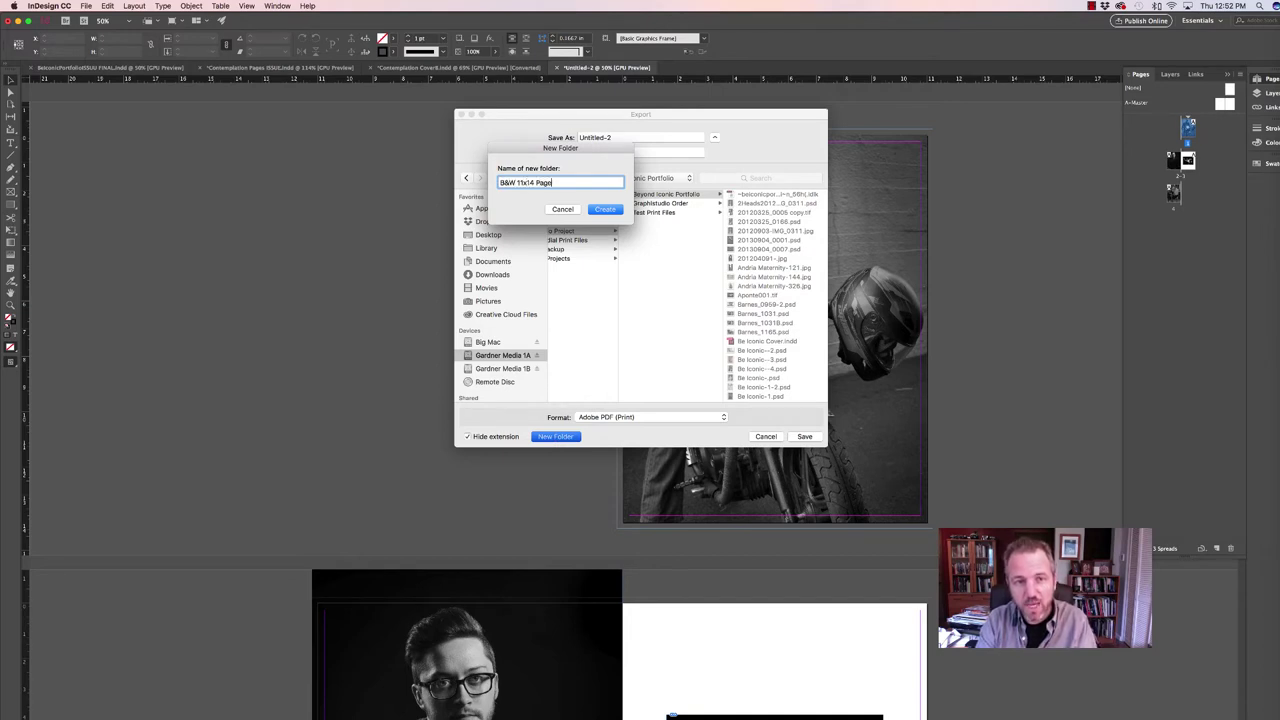
type("s")
left_click(603, 210)
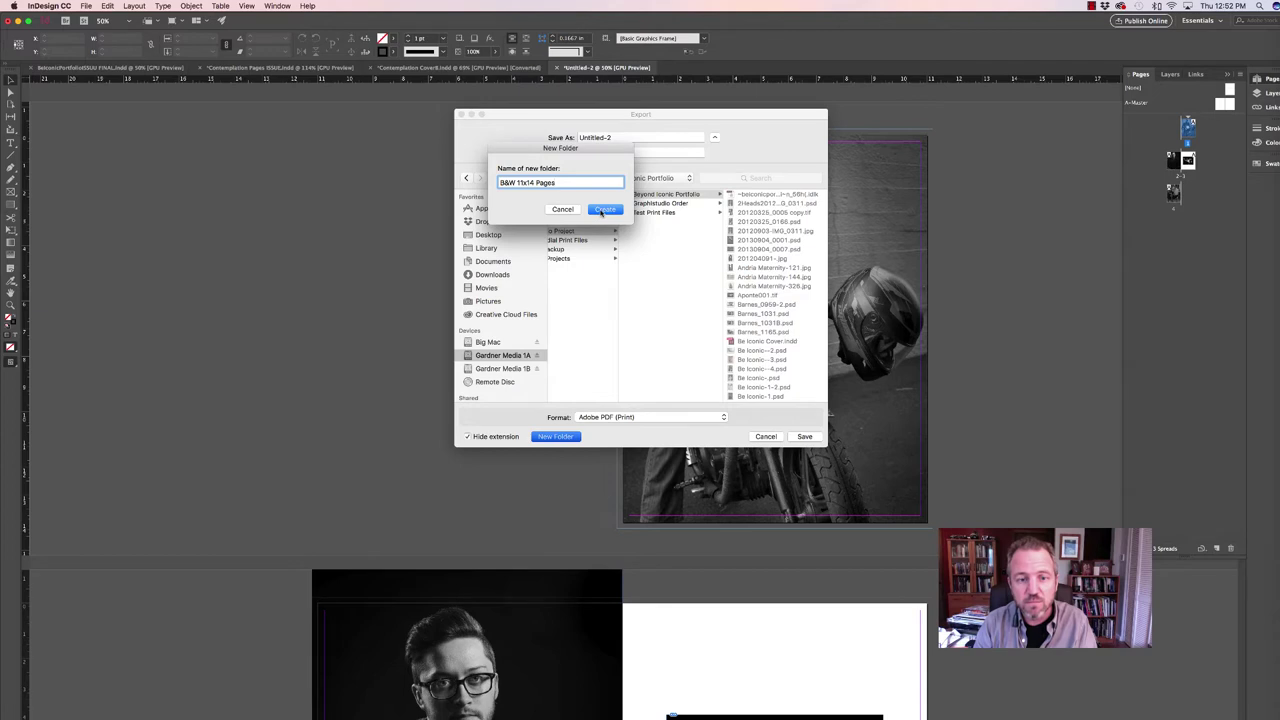
Set the export format to JPEG and name the file "Be Iconic 11x14" in the new folder.
left_click(630, 417)
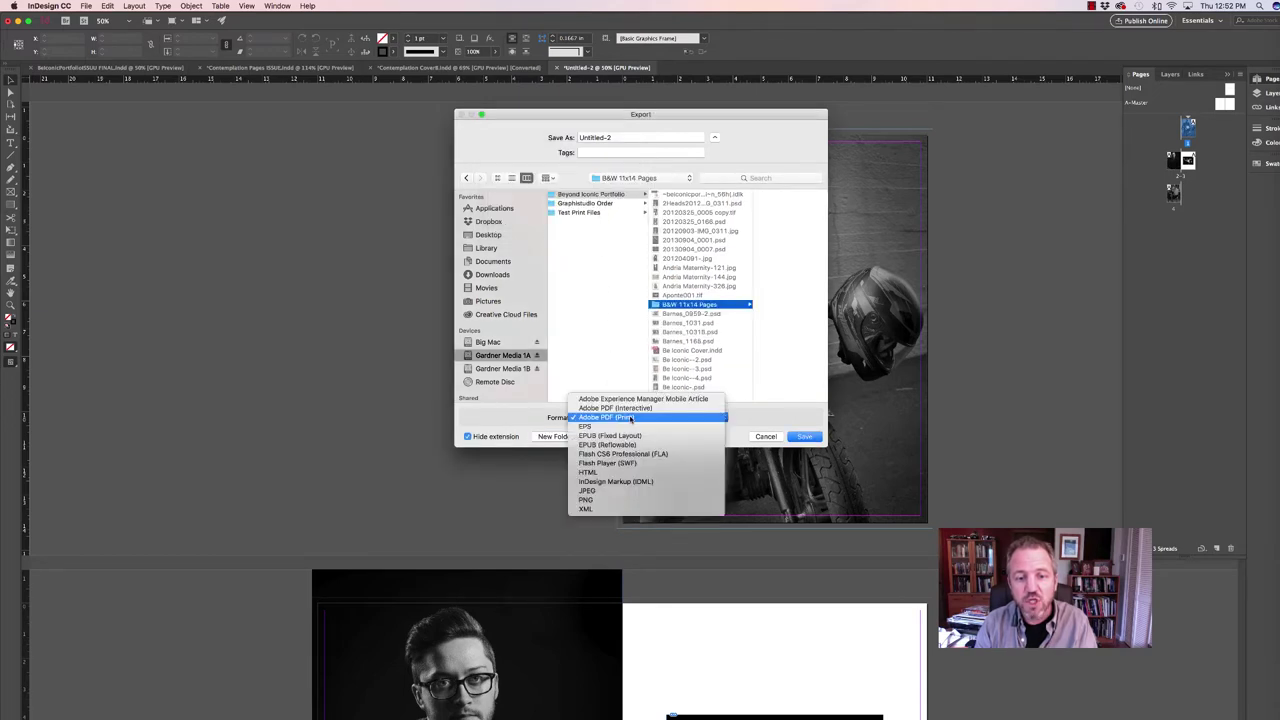
left_click(610, 491)
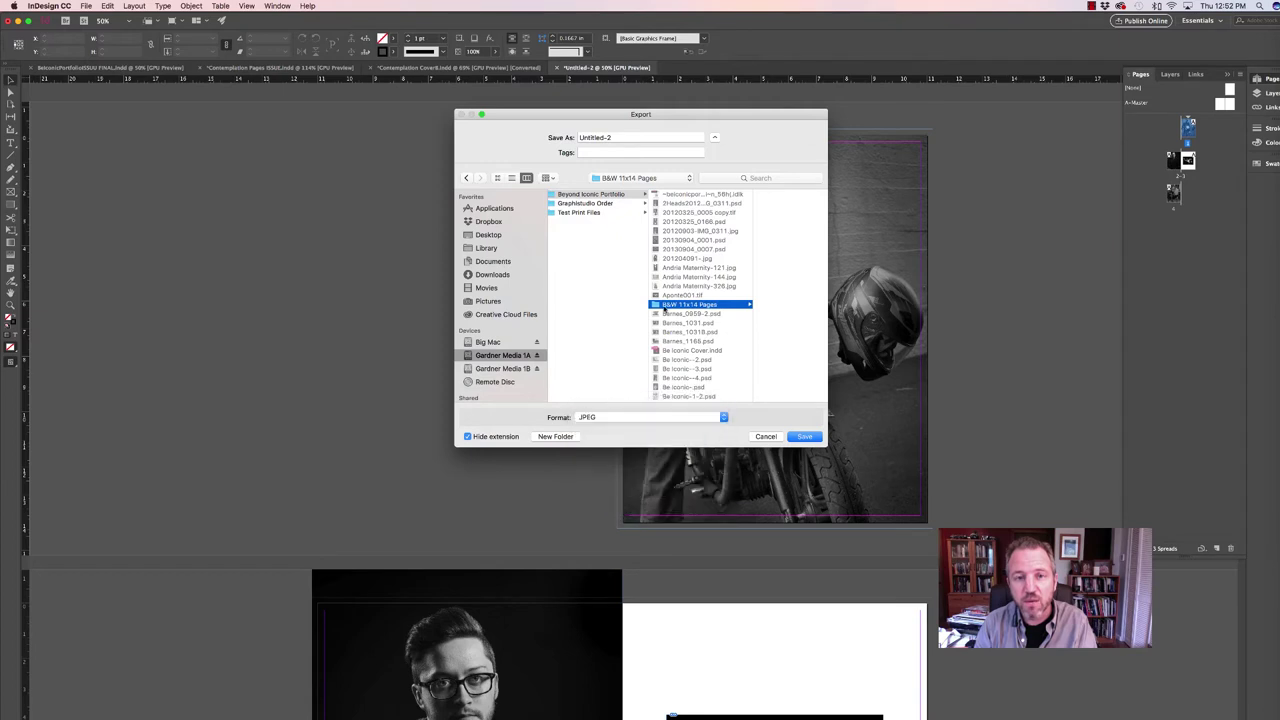
left_click(804, 437)
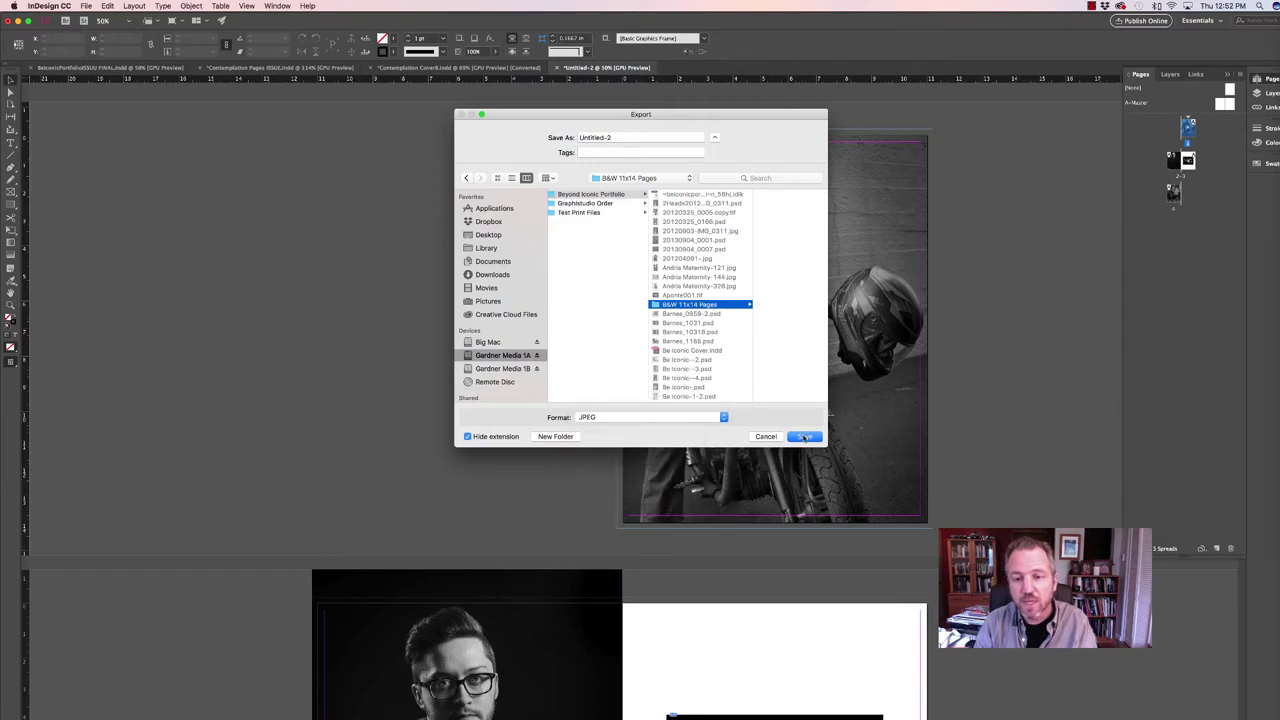
left_click(570, 137)
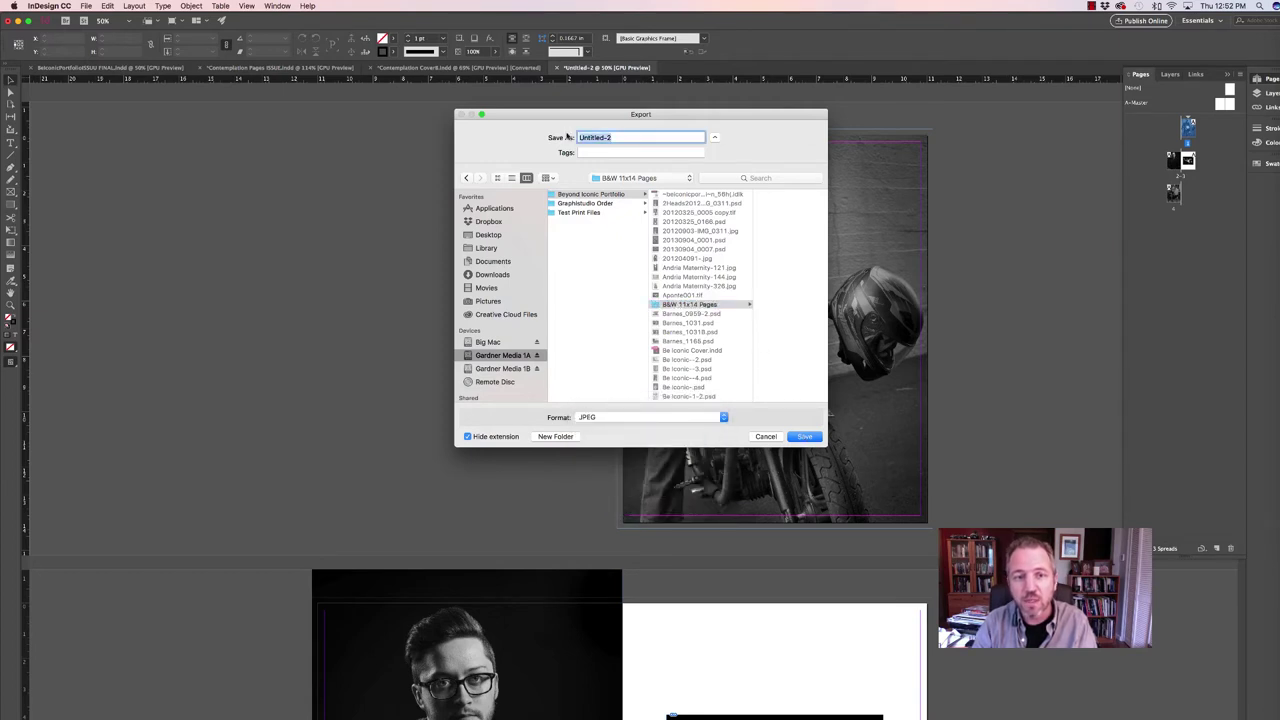
type("Be Iconic")
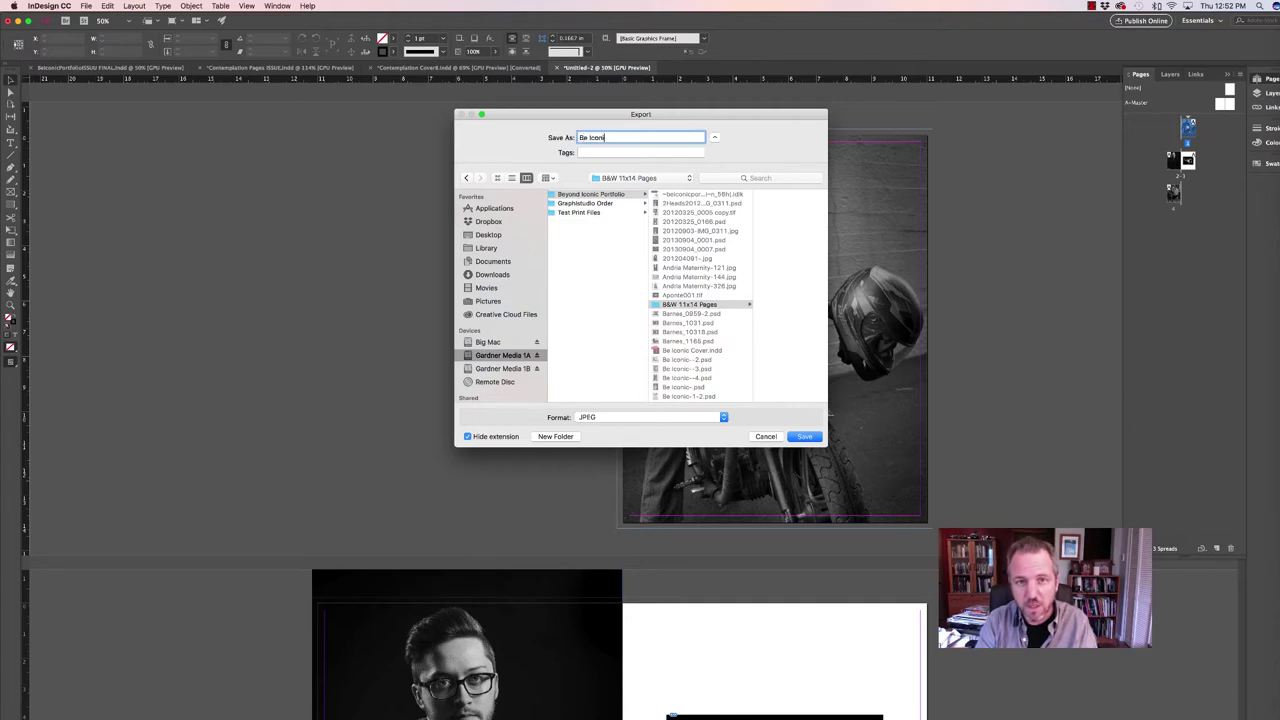
type(" 11x14")
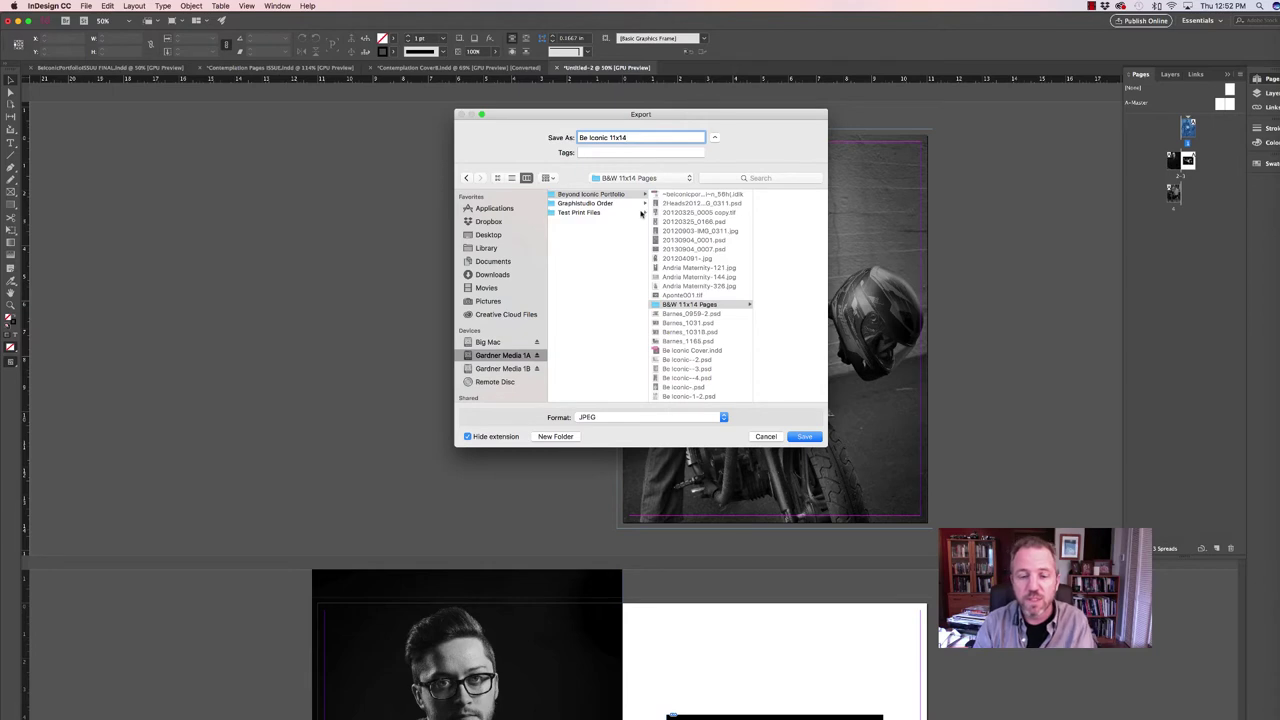
Export all pages as individual JPEGs with Use Document Bleed Settings turned off.
left_click(803, 437)
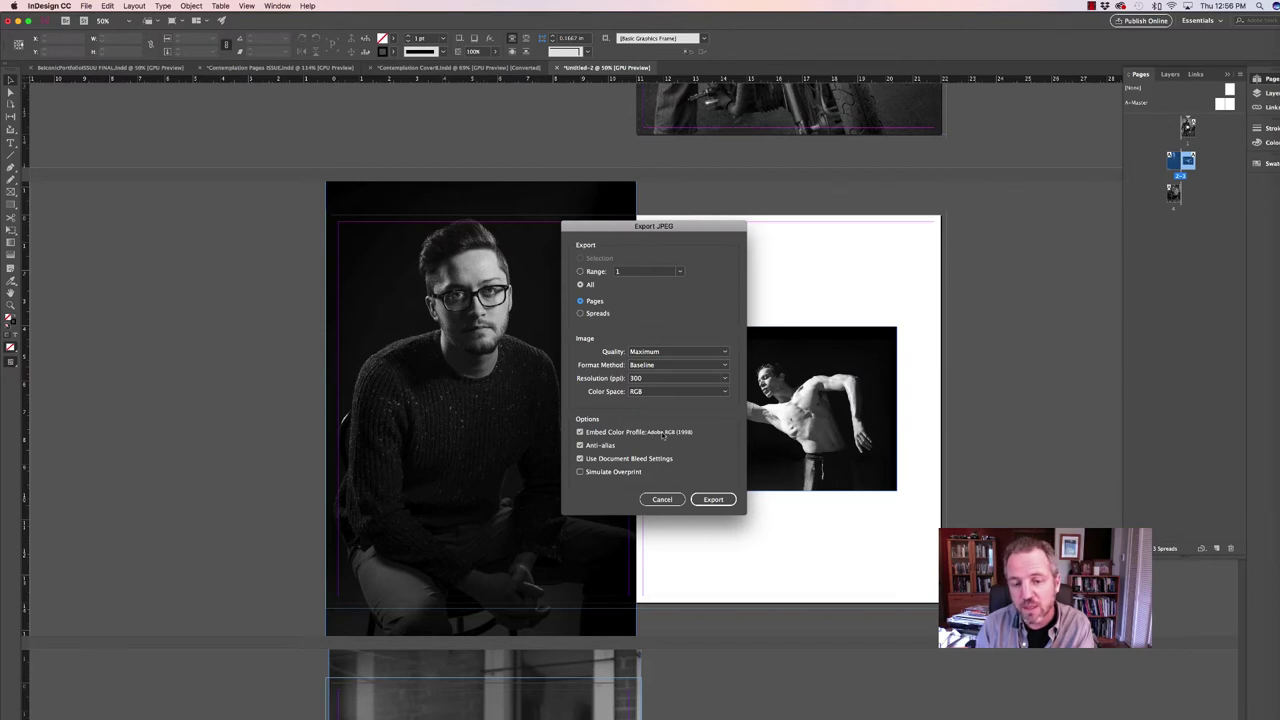
left_click(579, 458)
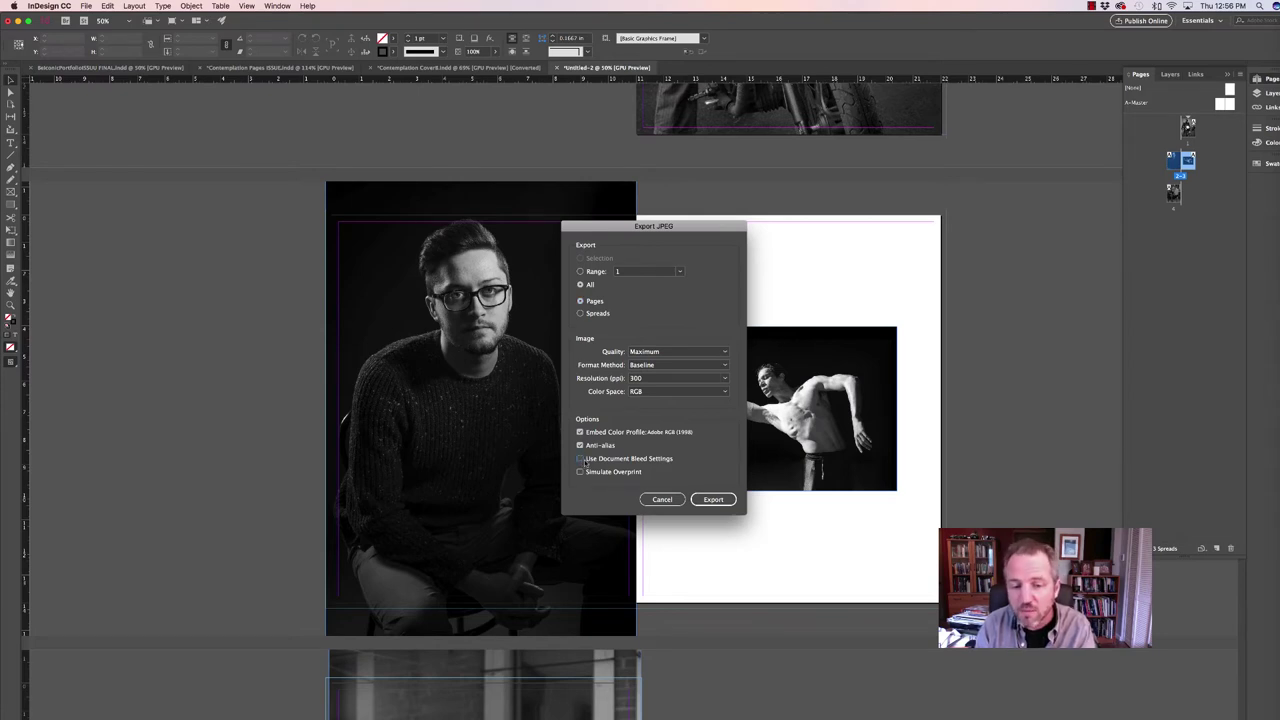
left_click(713, 500)
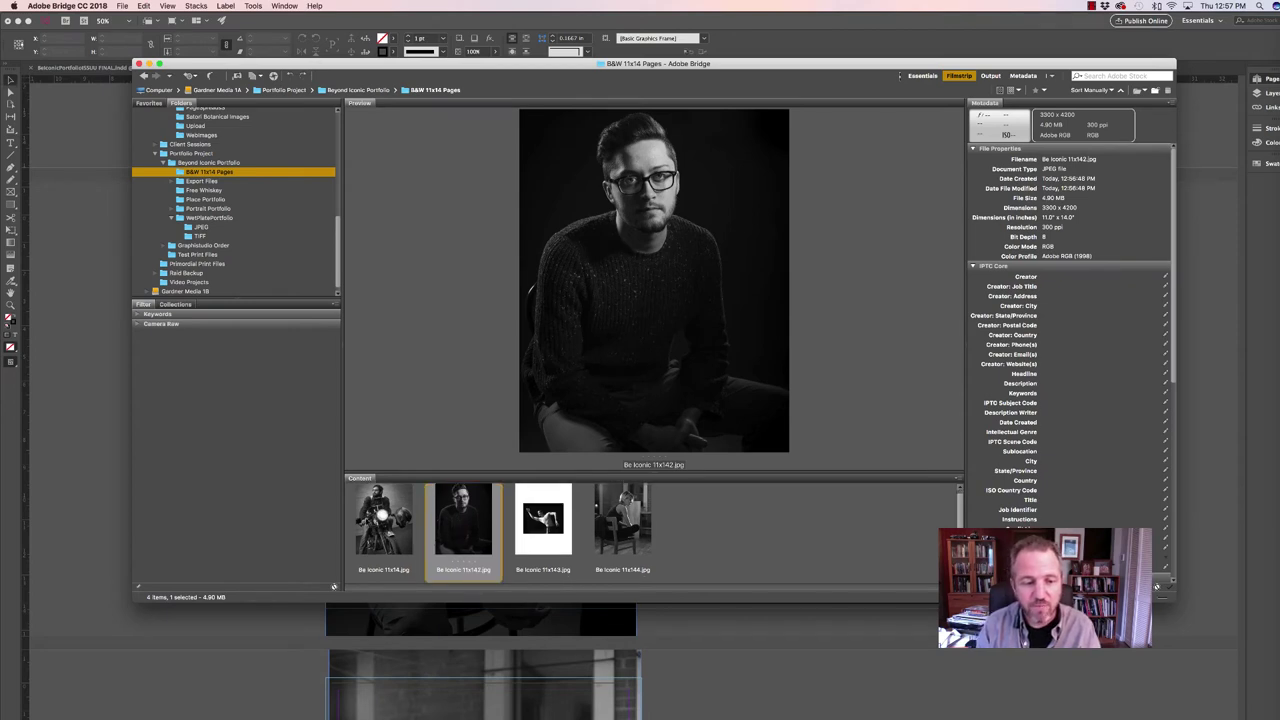
Preview the exported page JPEGs in Adobe Bridge and open "Be Iconic 11x143.jpg" in Photoshop.
left_click(367, 522)
left_click(466, 524)
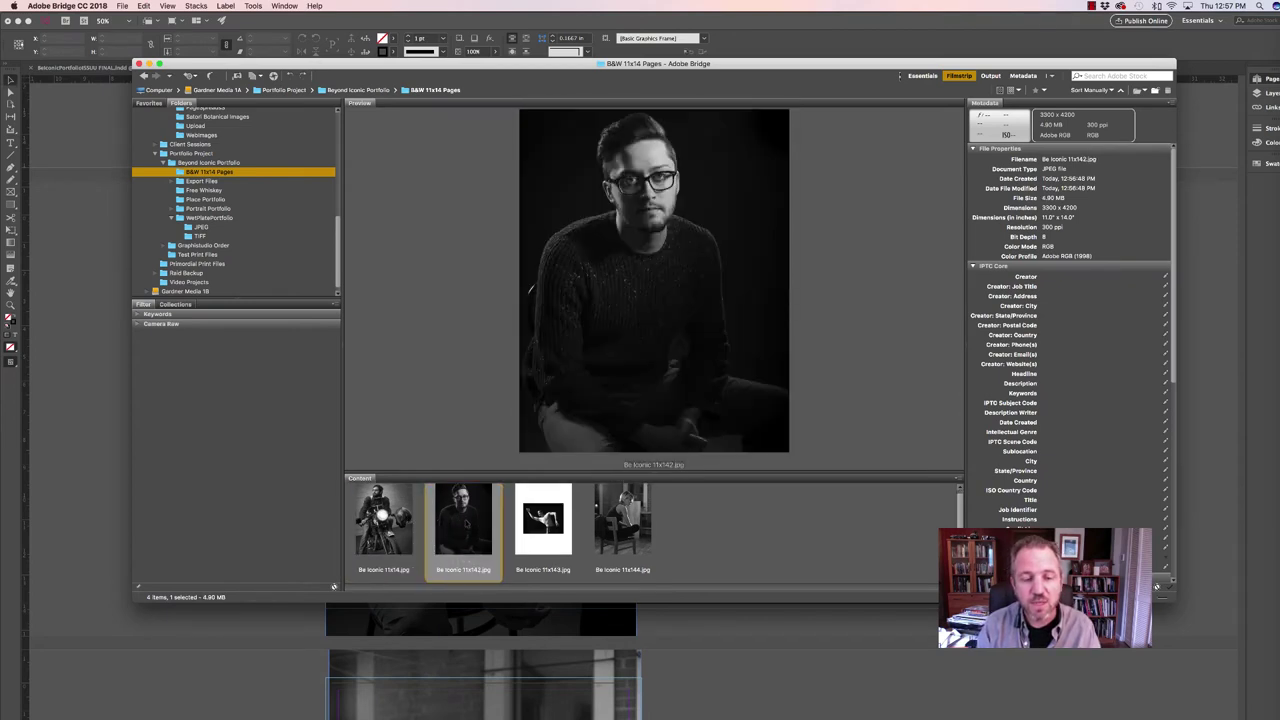
left_click(541, 528)
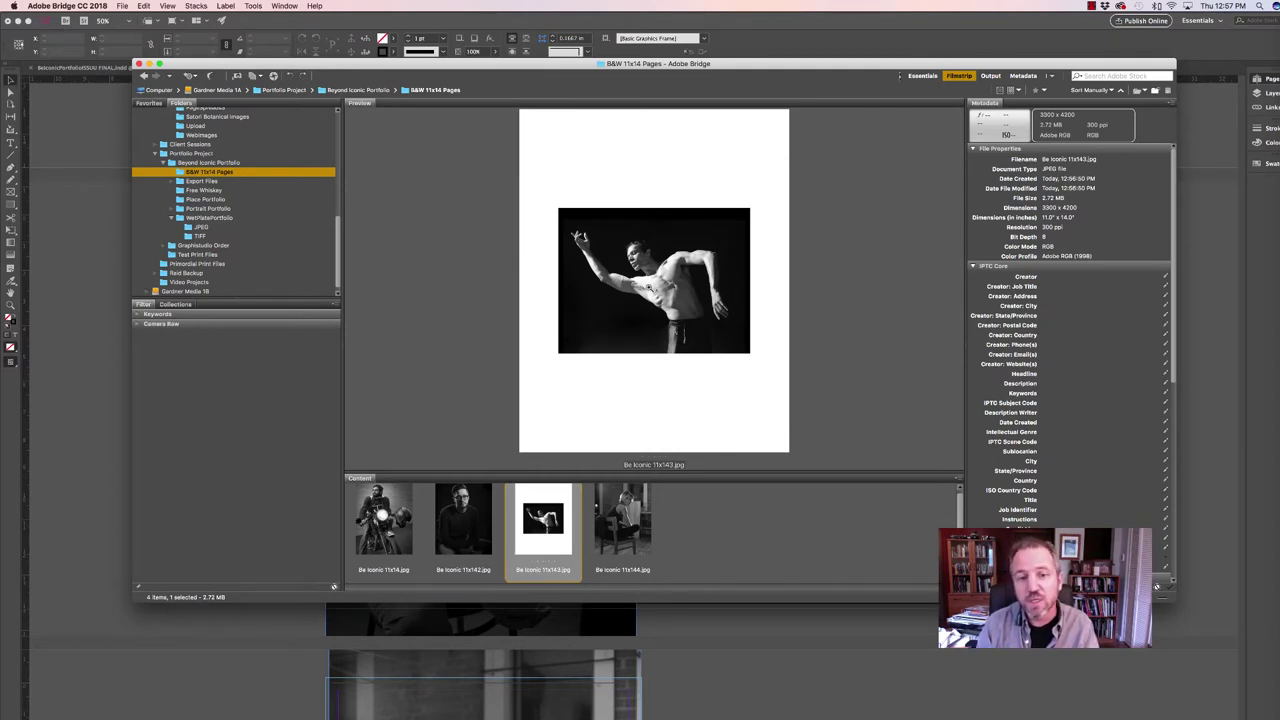
double_click(543, 526)
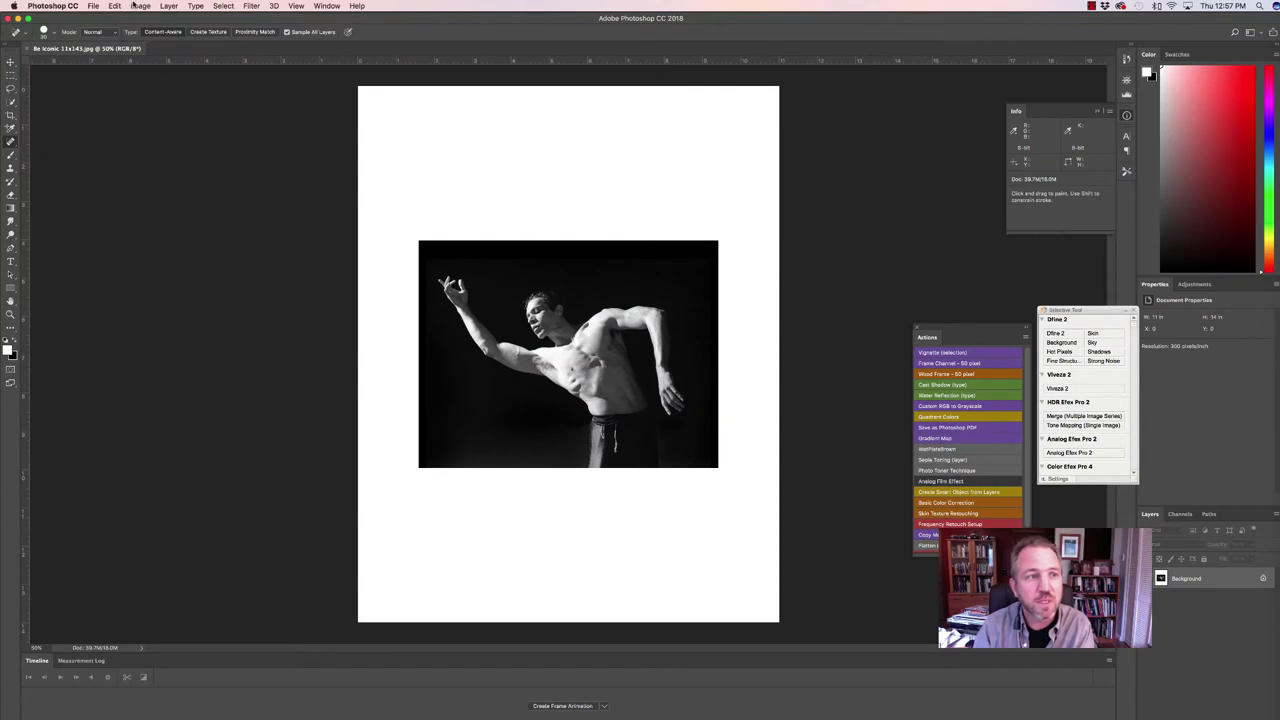
Check the exported page's dimensions in Image Size and its source profile in Convert to Profile, leaving both unapplied.
left_click(141, 7)
left_click(170, 85)
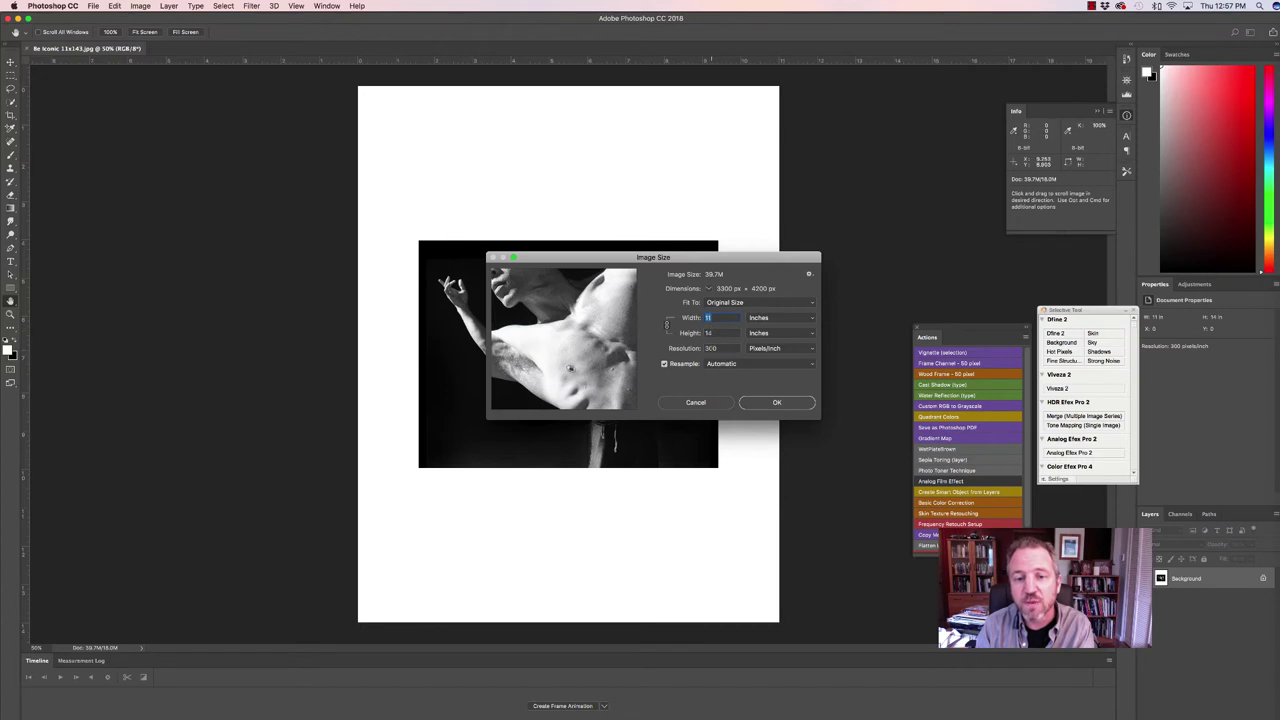
left_click(695, 402)
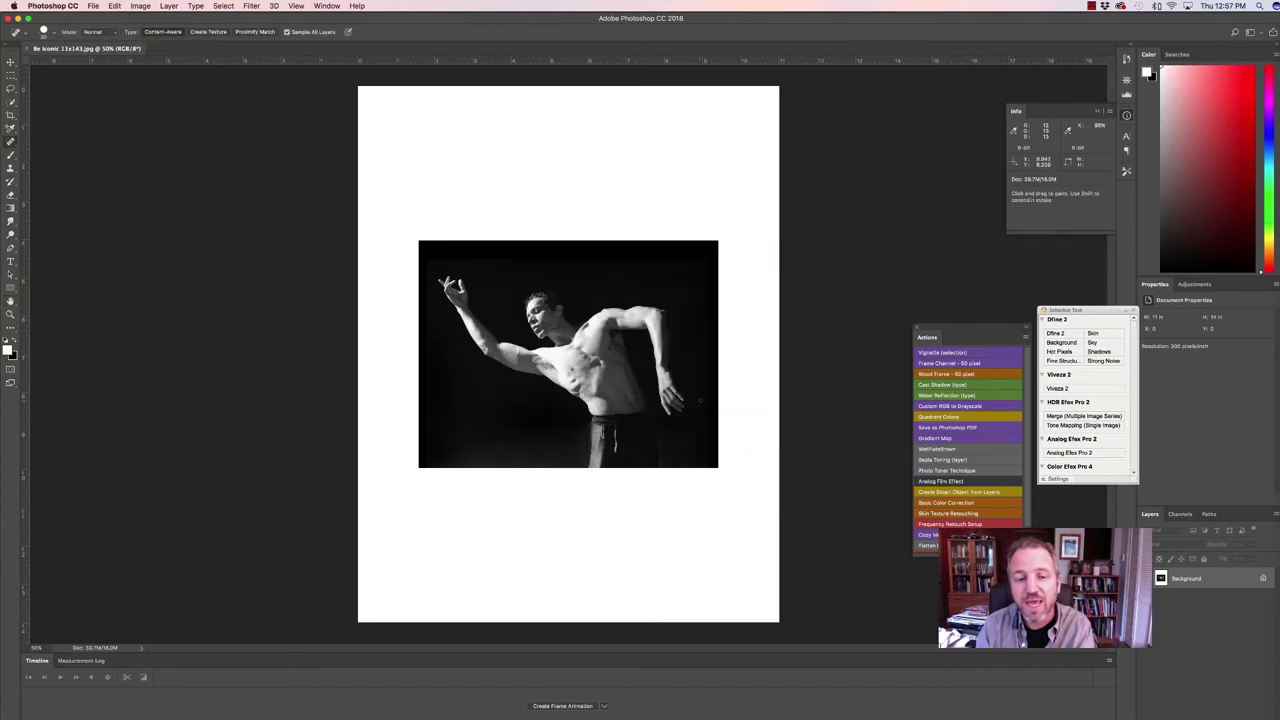
left_click(114, 5)
left_click(168, 374)
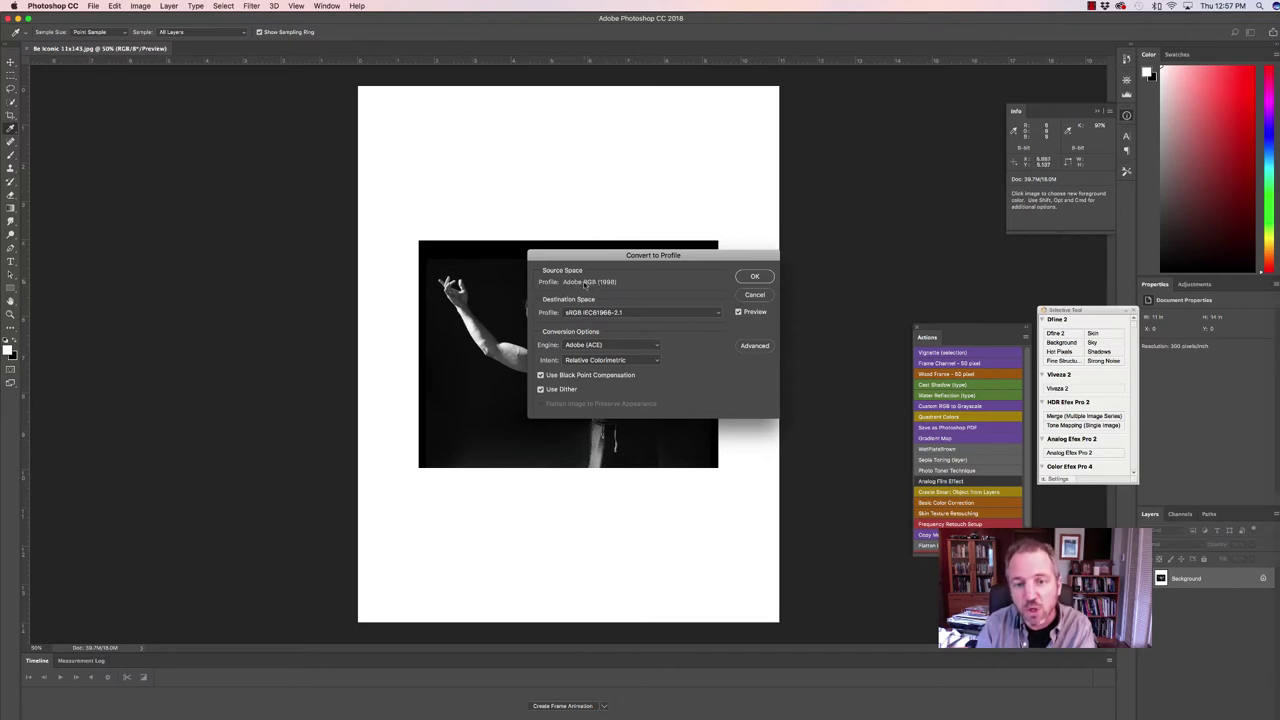
left_click(755, 295)
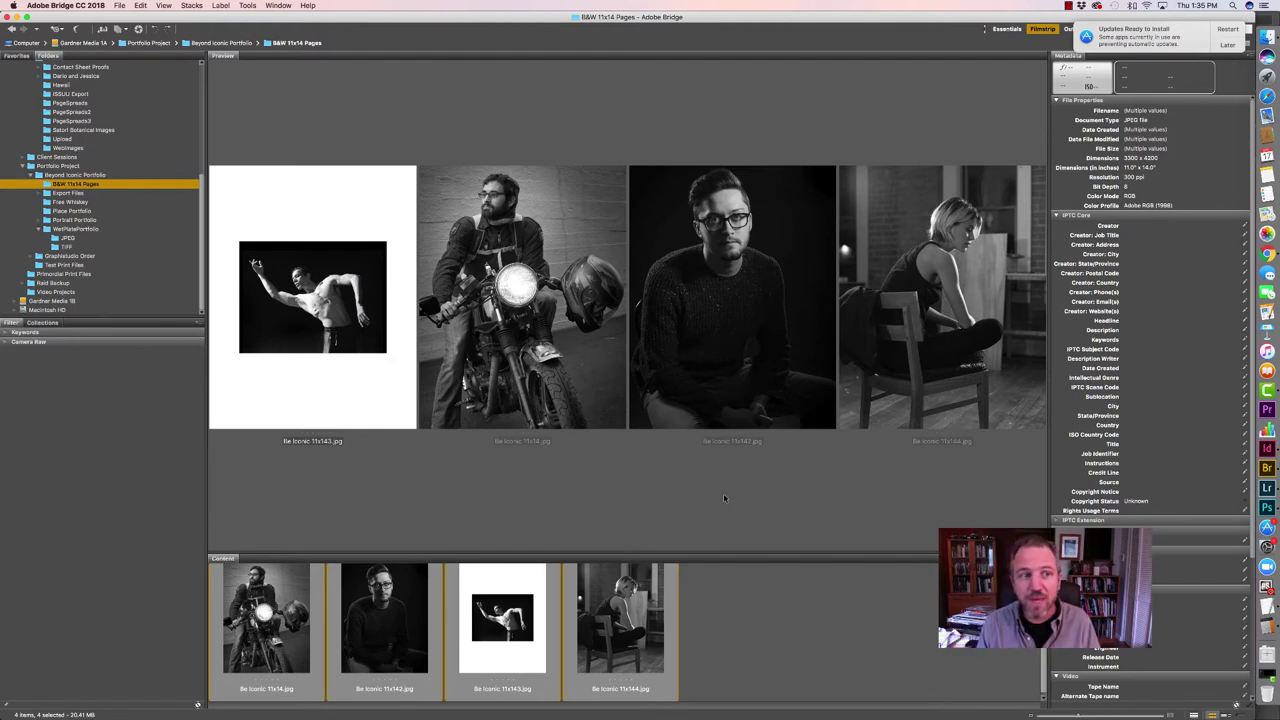
Start a Contact Sheet II in Photoshop from the four selected Bridge pages, with 2 columns and 2 rows.
left_click(258, 6)
mouse_move(274, 93)
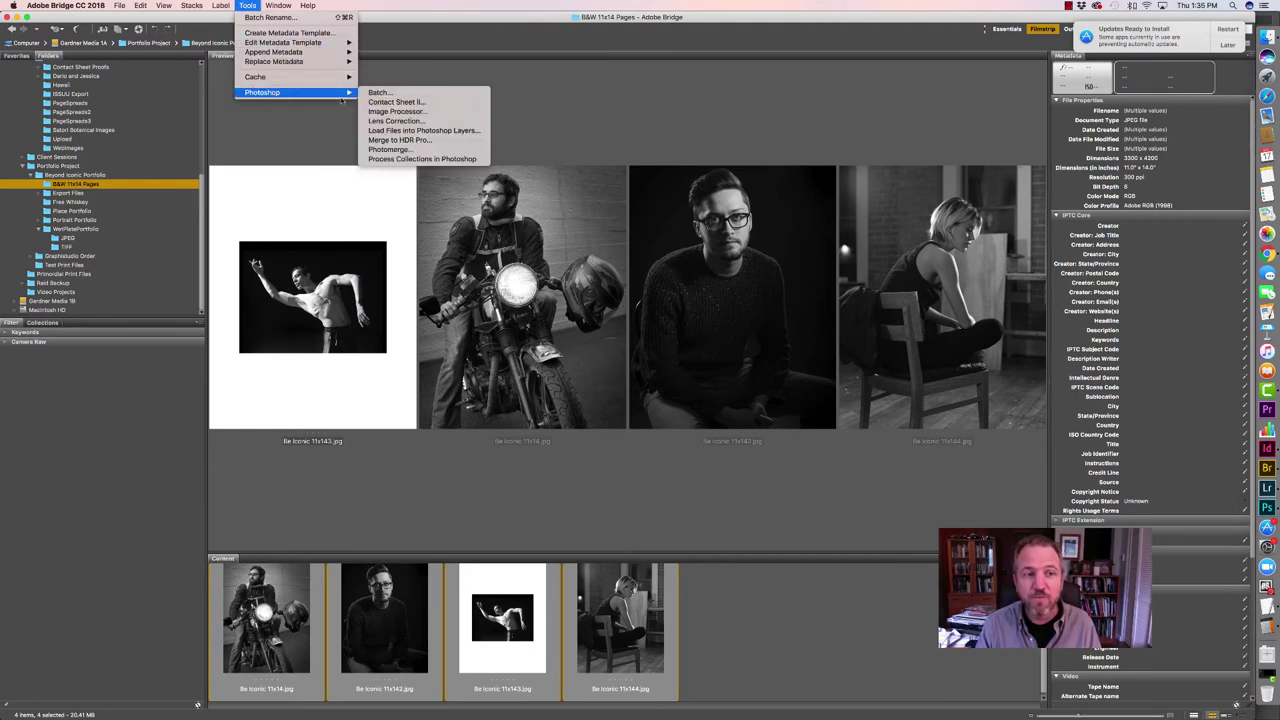
left_click(411, 107)
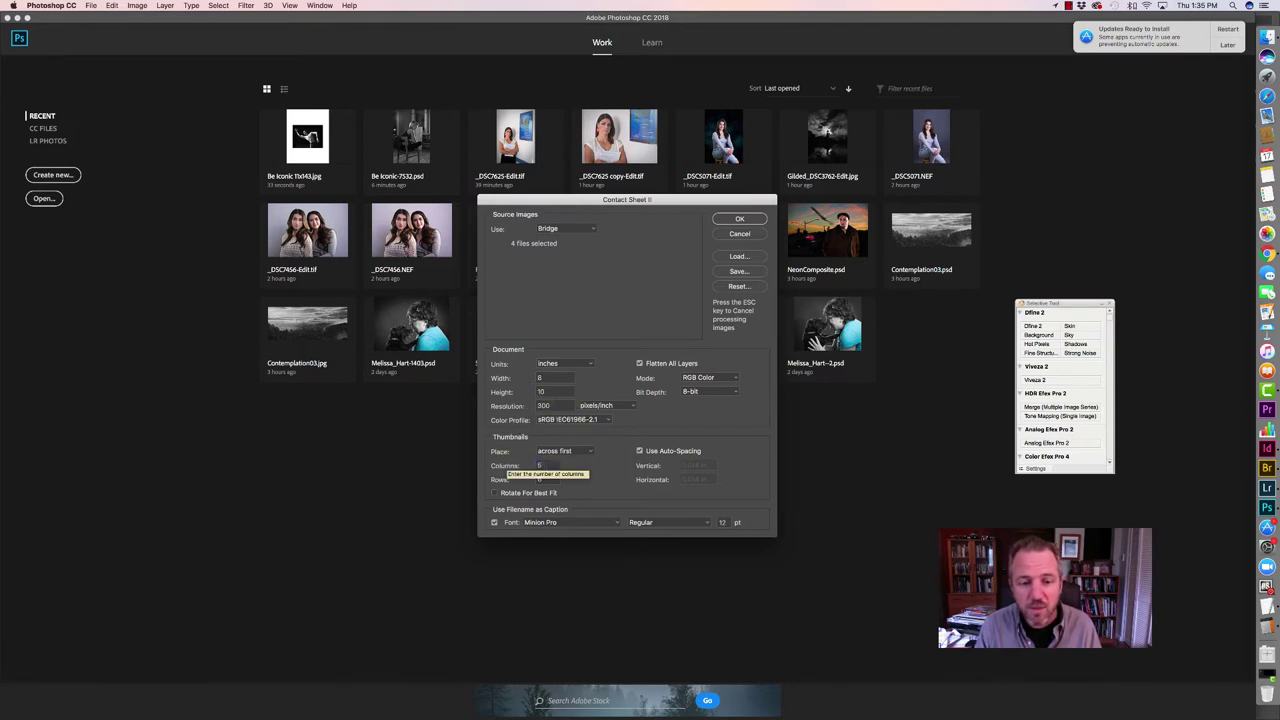
left_click(539, 466)
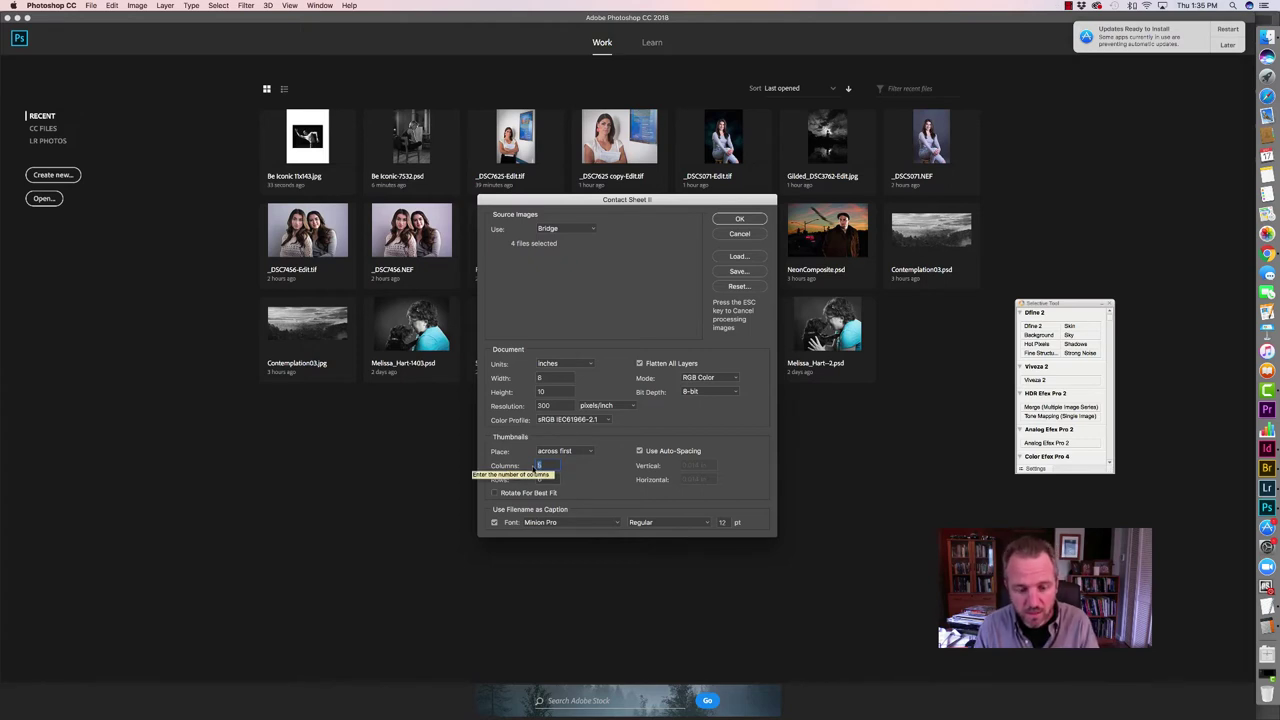
type("2")
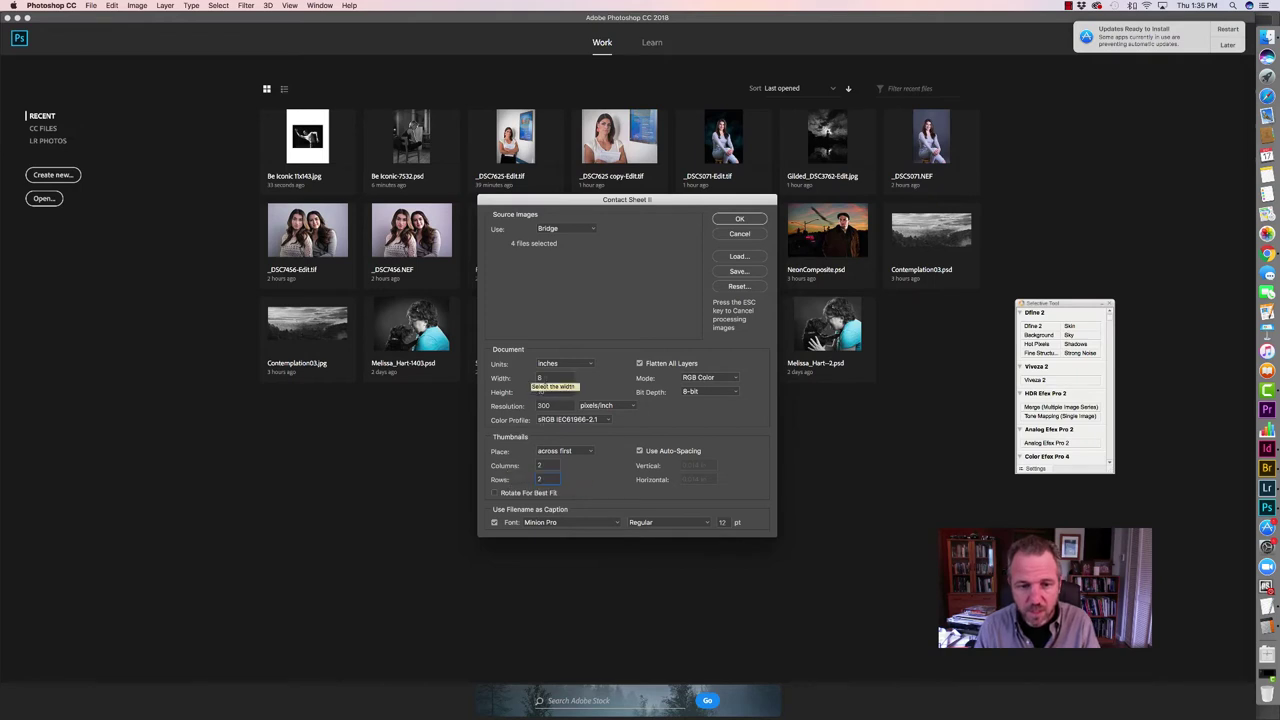
Set the contact sheet to 8.5 inches wide and 11 inches high and generate it.
left_click(539, 378)
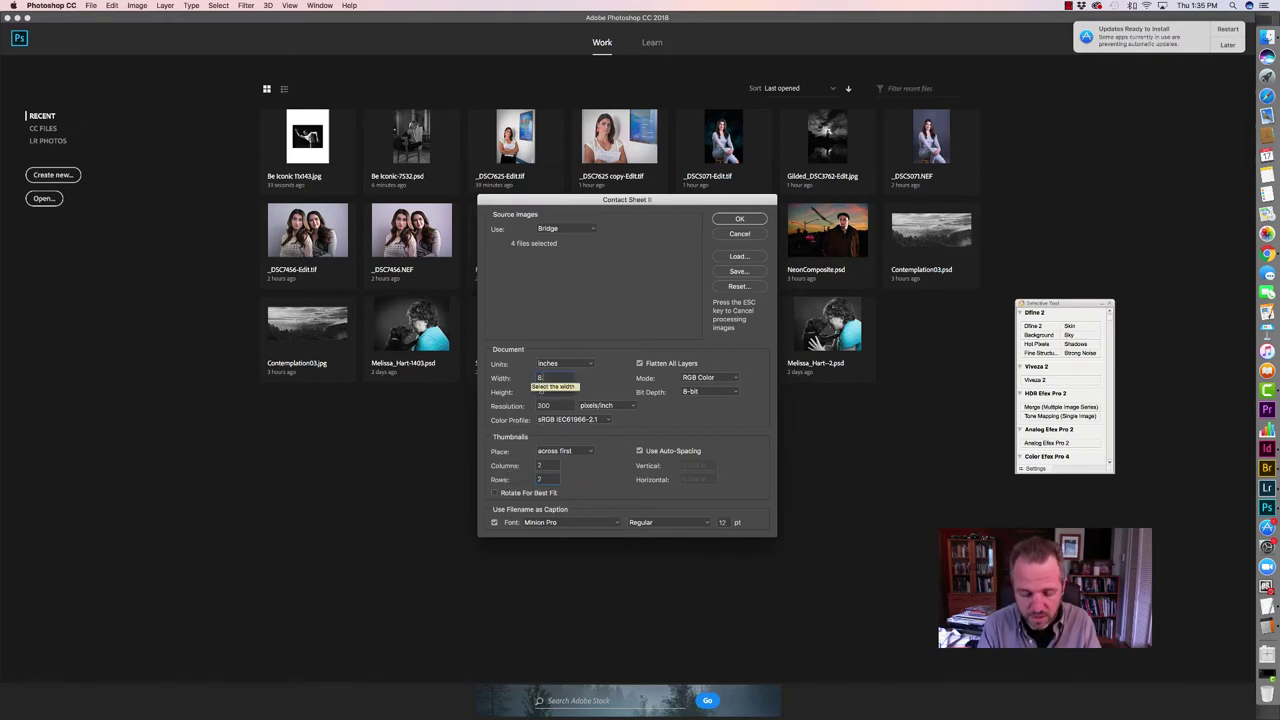
type("8.5")
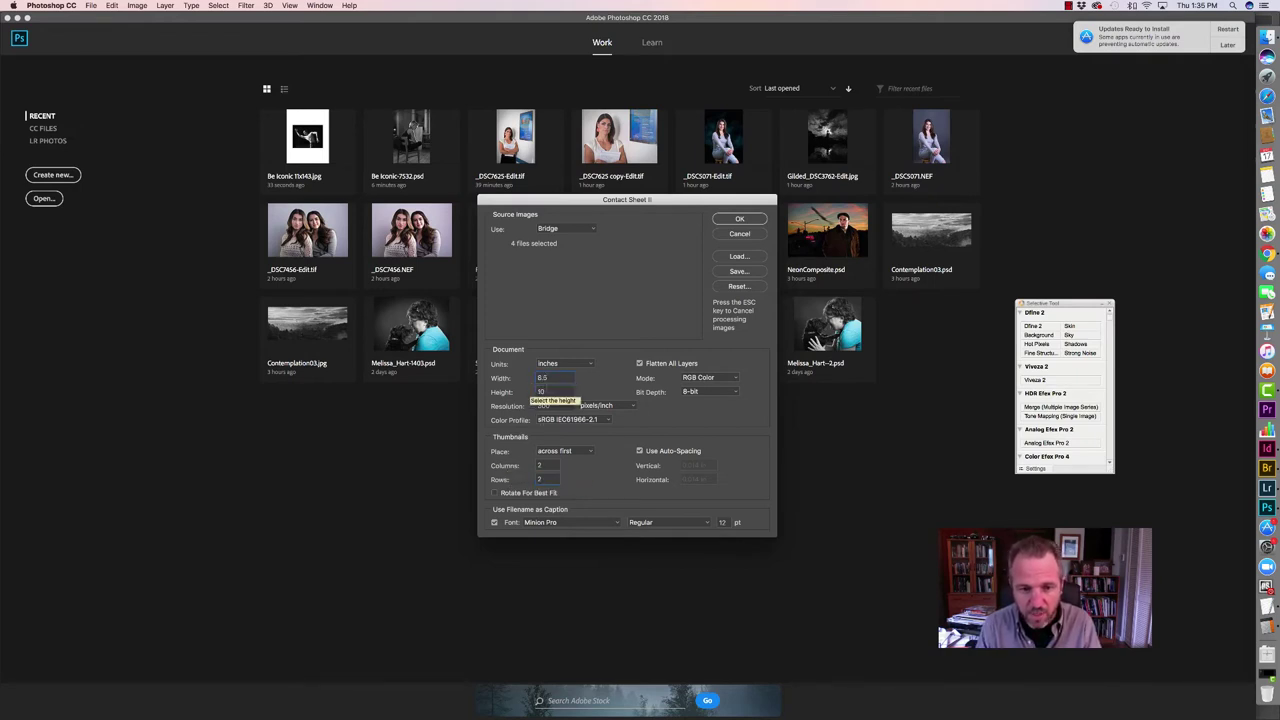
left_click(540, 392)
type("11")
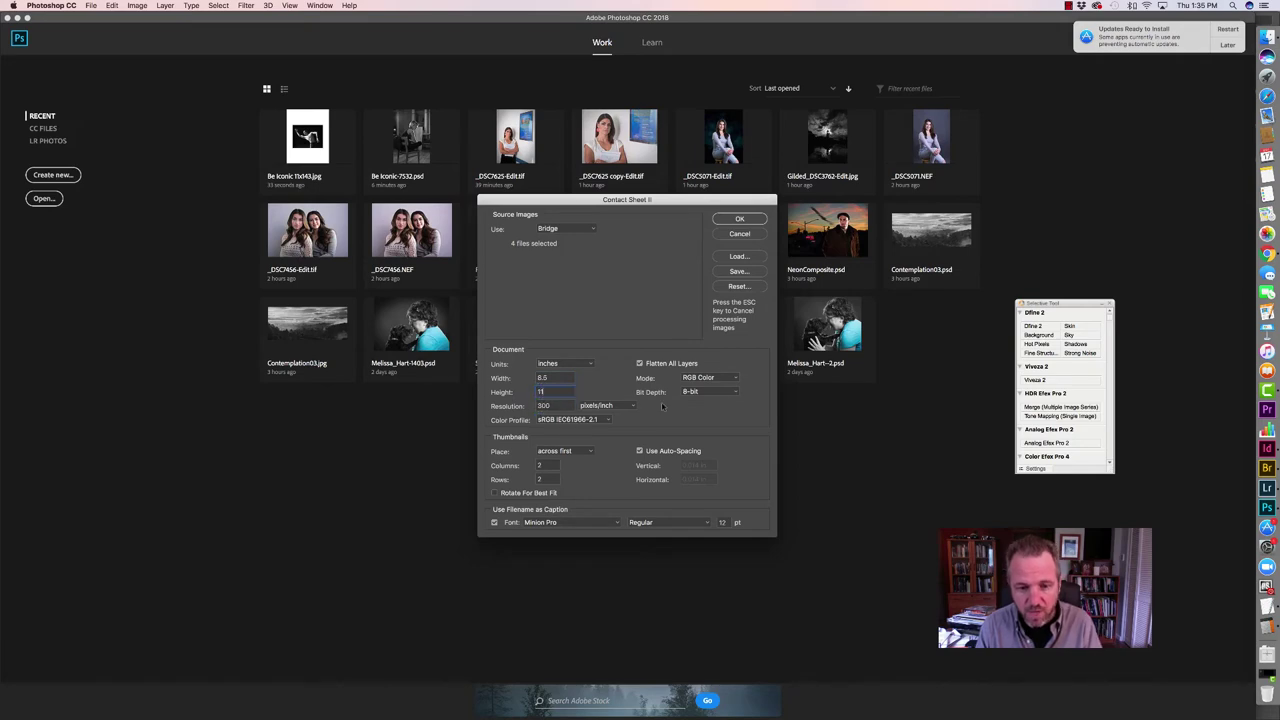
left_click(739, 219)
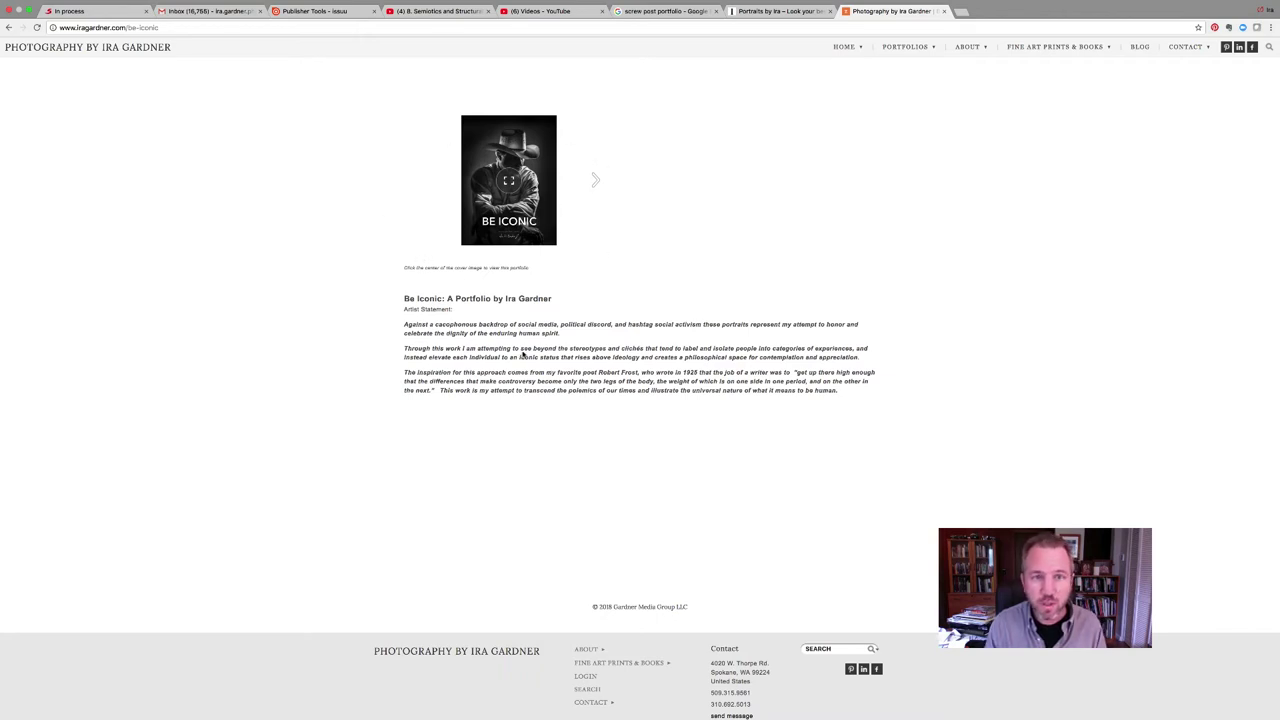
Look through the portrait website's home page in the desktop and phone browsers, down to the embedded Be Iconic portfolio.
left_click(796, 12)
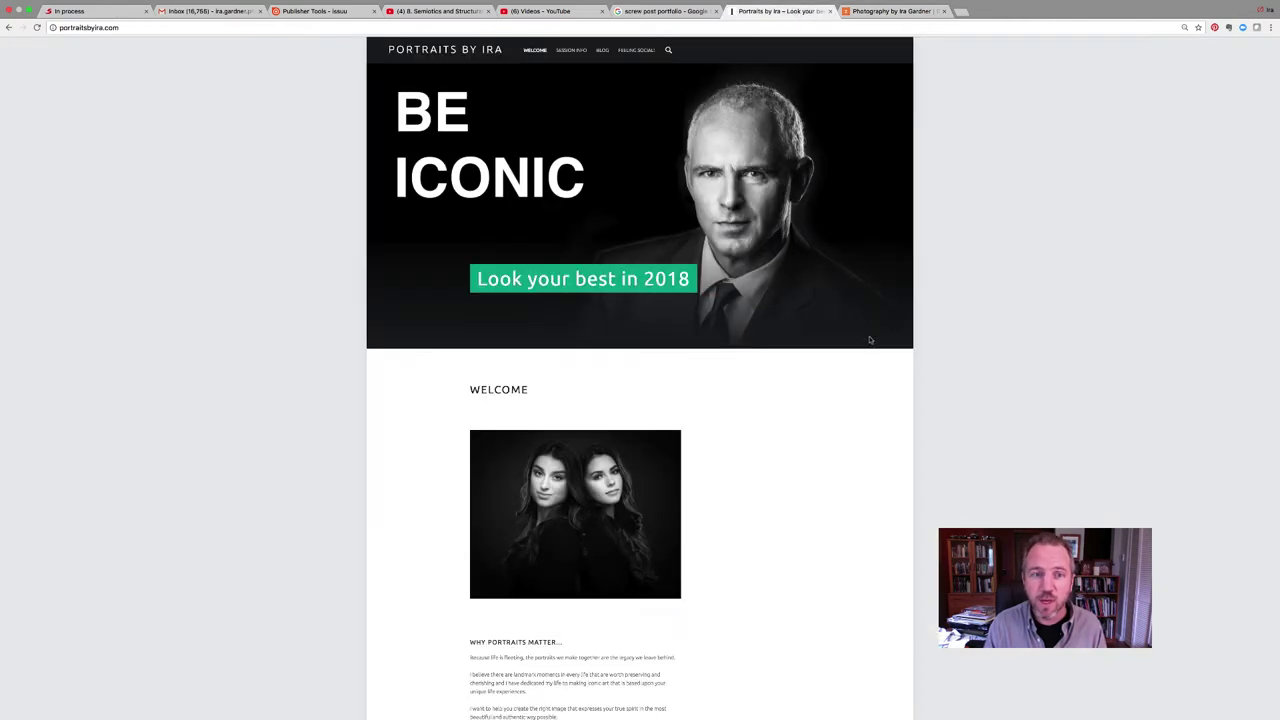
scroll(869, 340, "down", 5)
scroll(869, 340, "down", 10)
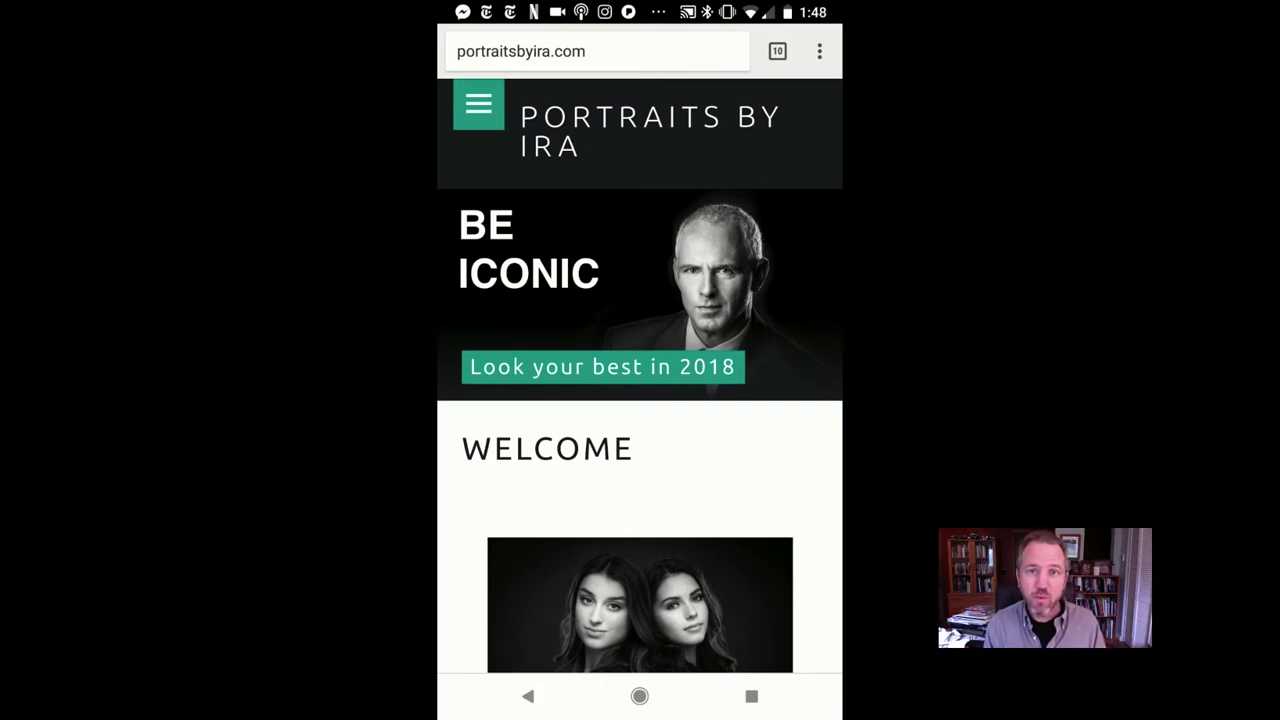
scroll(640, 348, "down", 15)
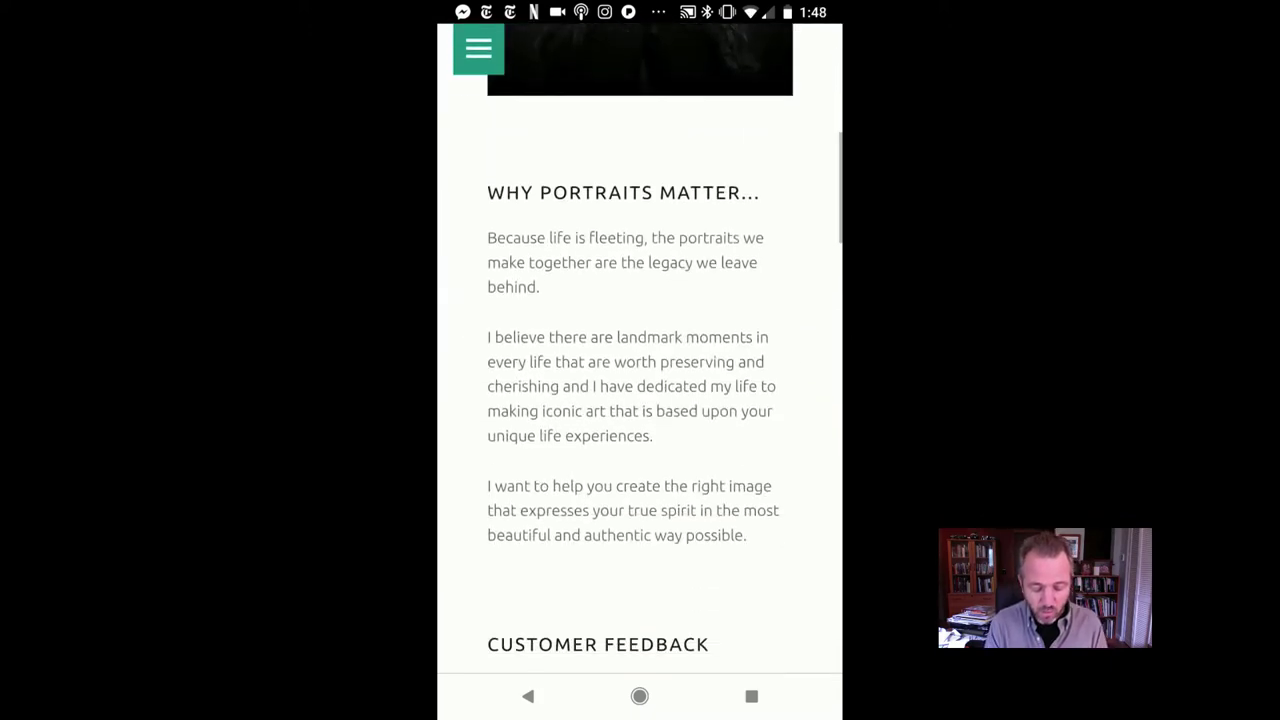
scroll(640, 348, "down", 10)
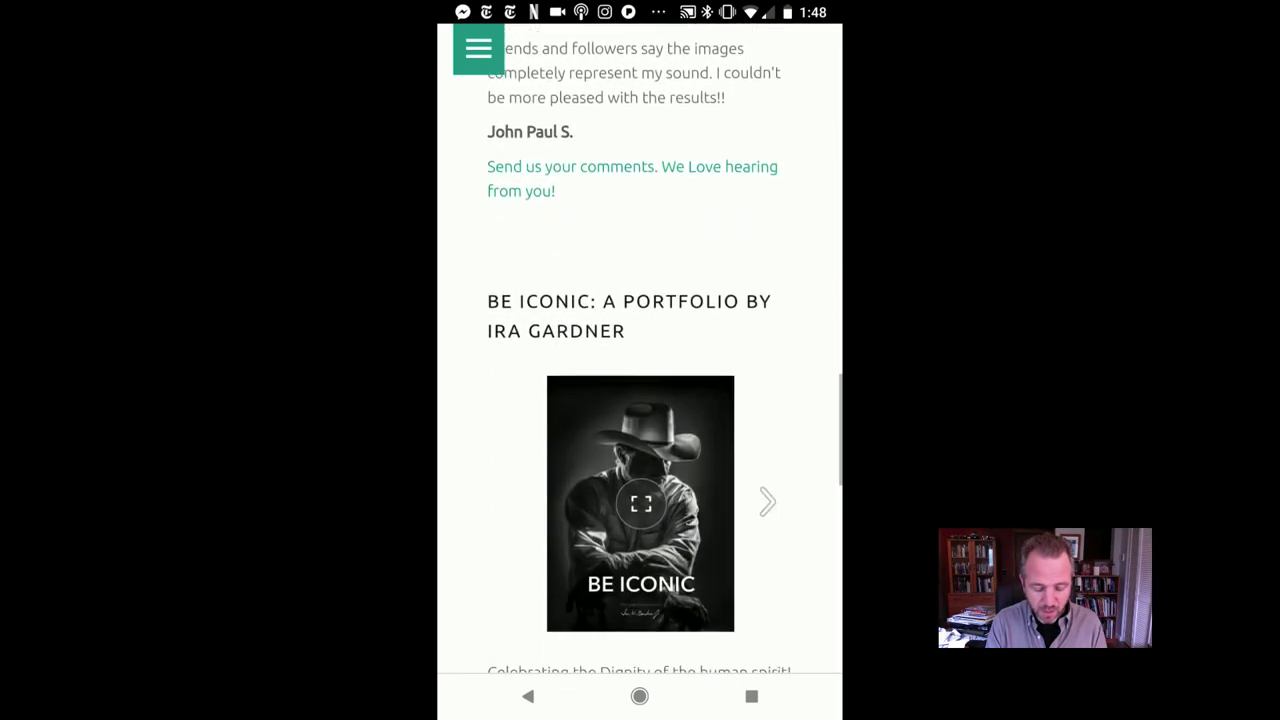
scroll(640, 348, "up", 2)
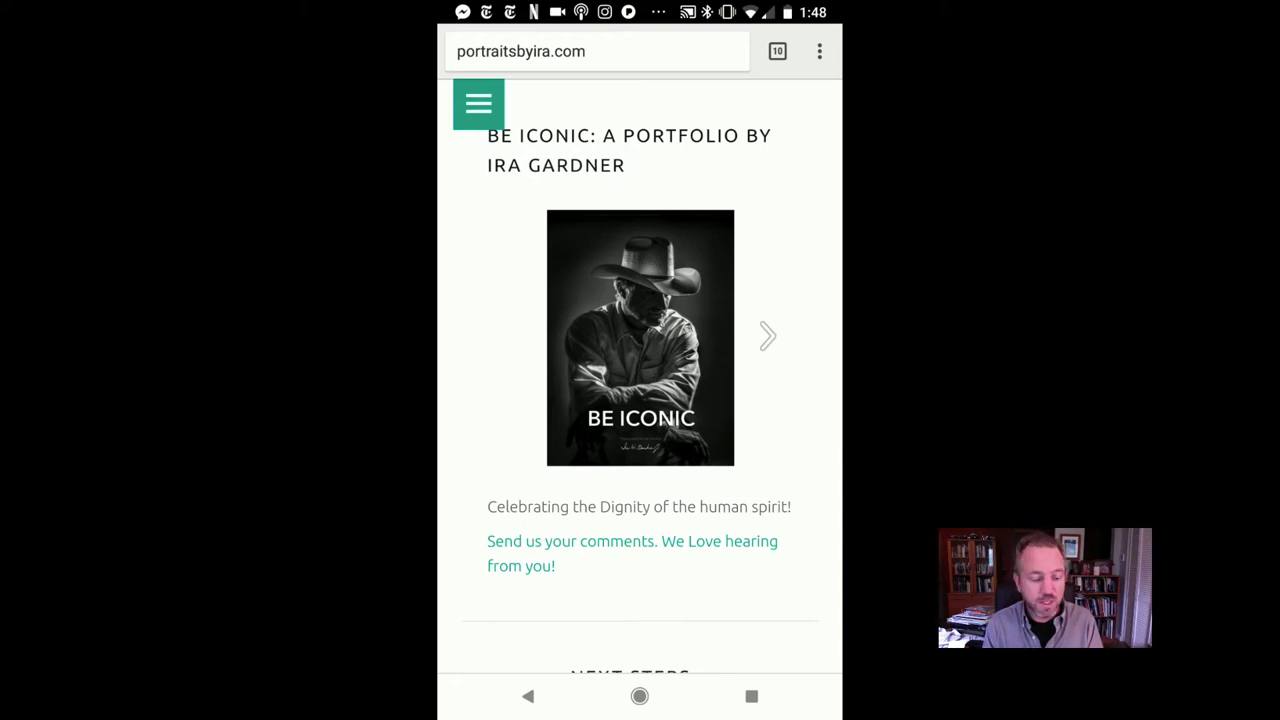
Open the embedded Be Iconic portfolio full screen on the phone and page through its first spreads.
left_click(641, 338)
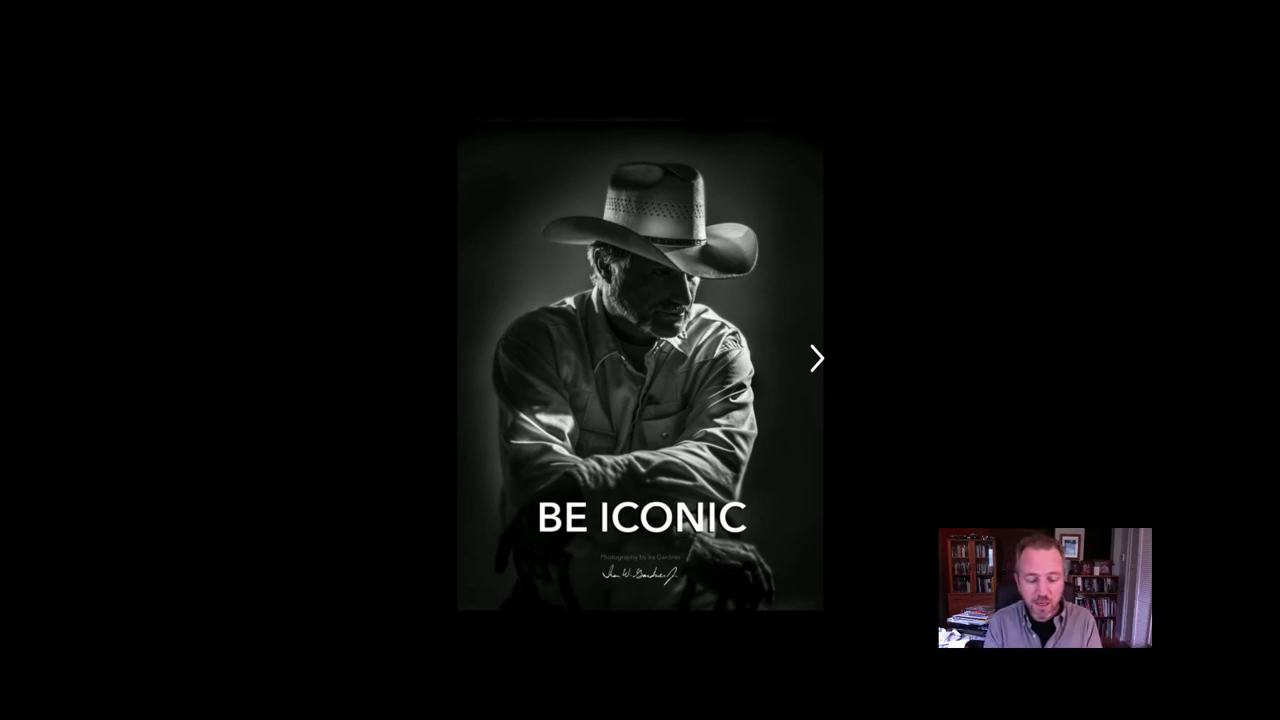
left_click(817, 358)
left_click(817, 358)
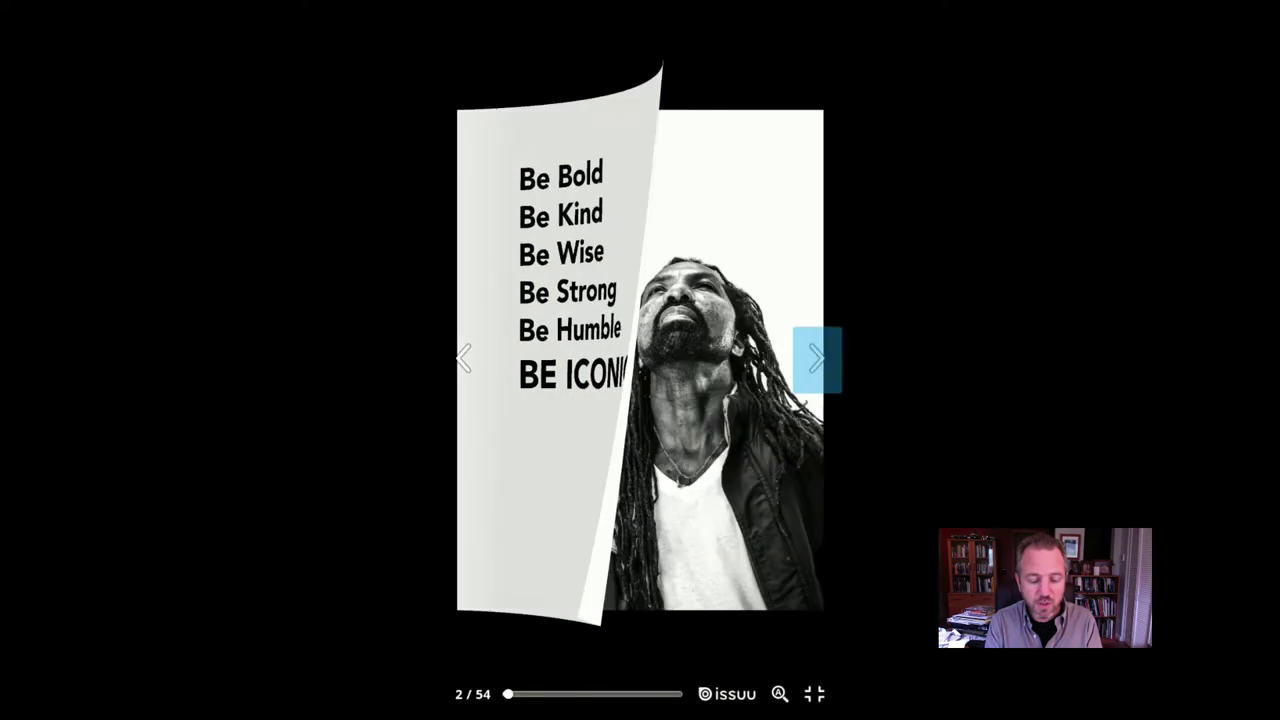
key("Escape")
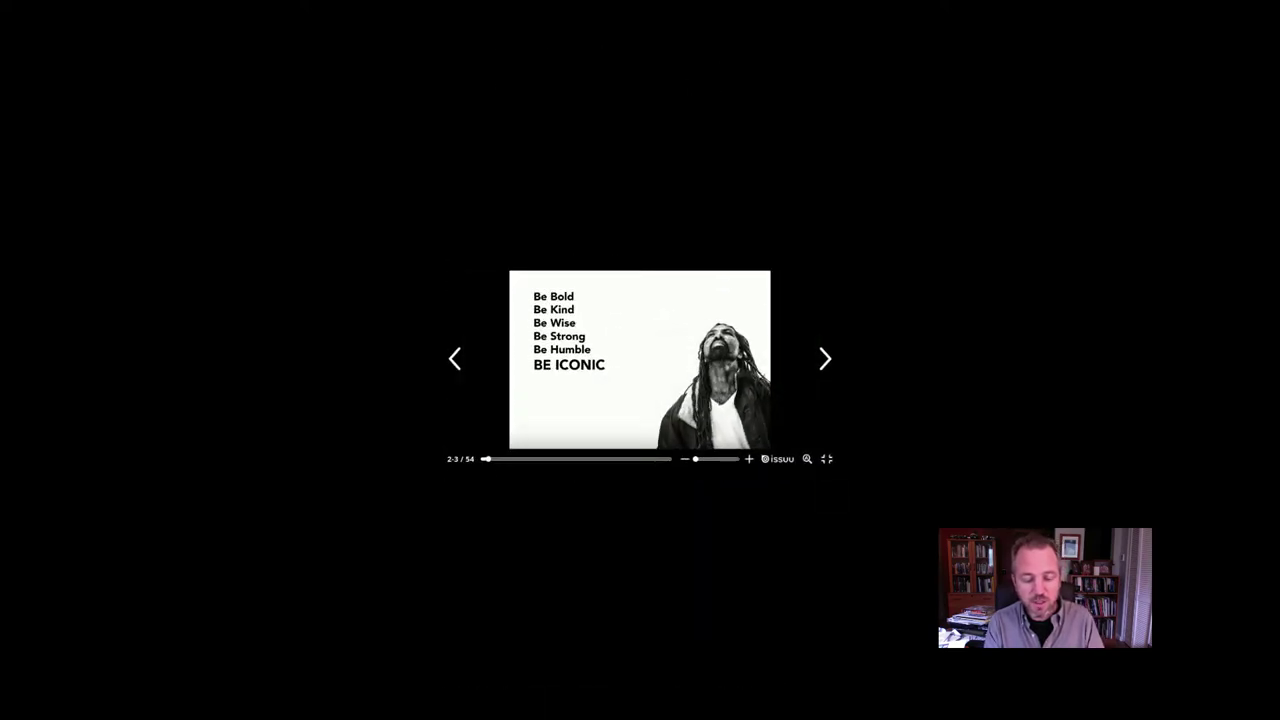
key("Right")
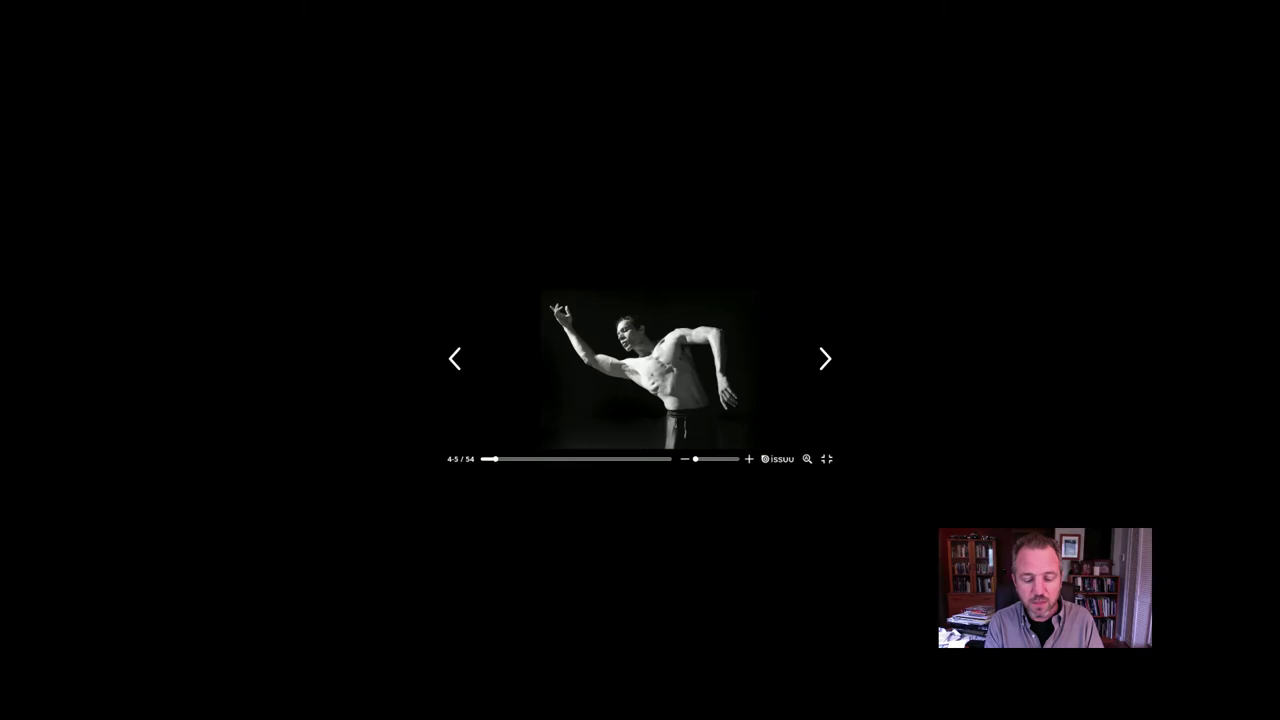
key("Right")
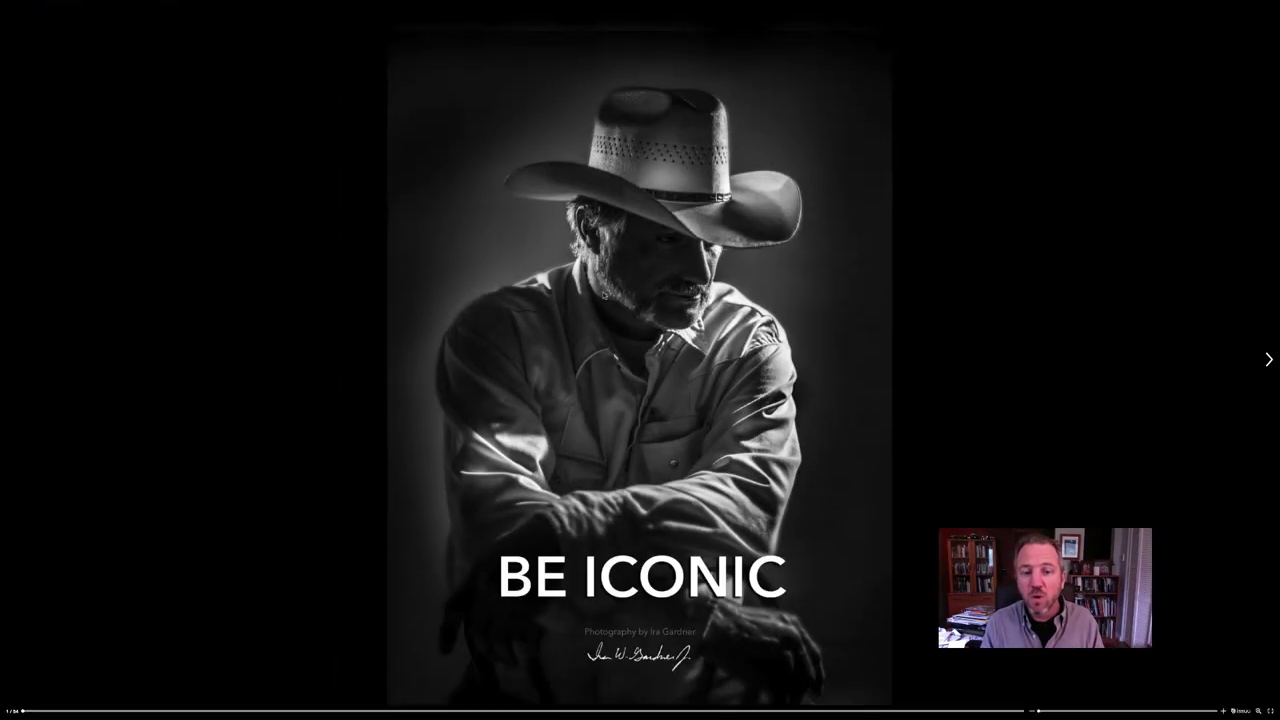
Page through the full-screen issuu portfolio on the desktop from the cover past the pages 6-7 spread, then exit full screen.
left_click(1267, 359)
left_click(1267, 359)
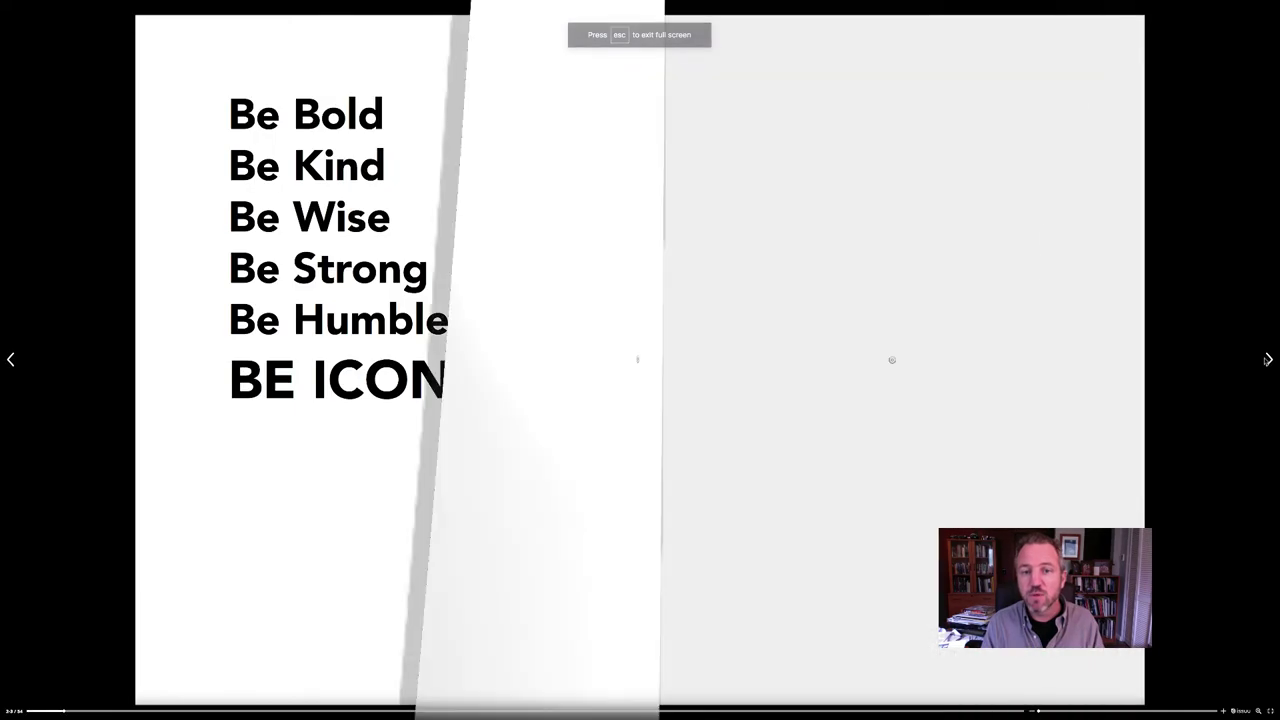
left_click(1267, 359)
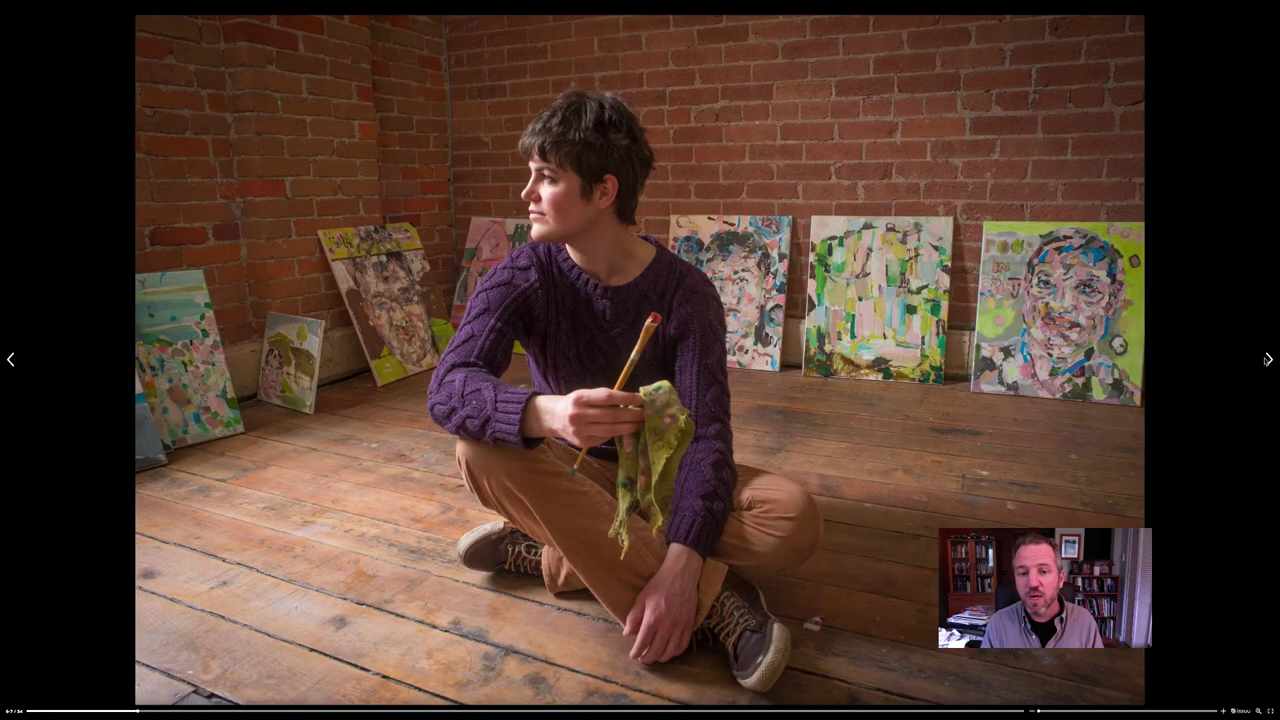
left_click(1267, 359)
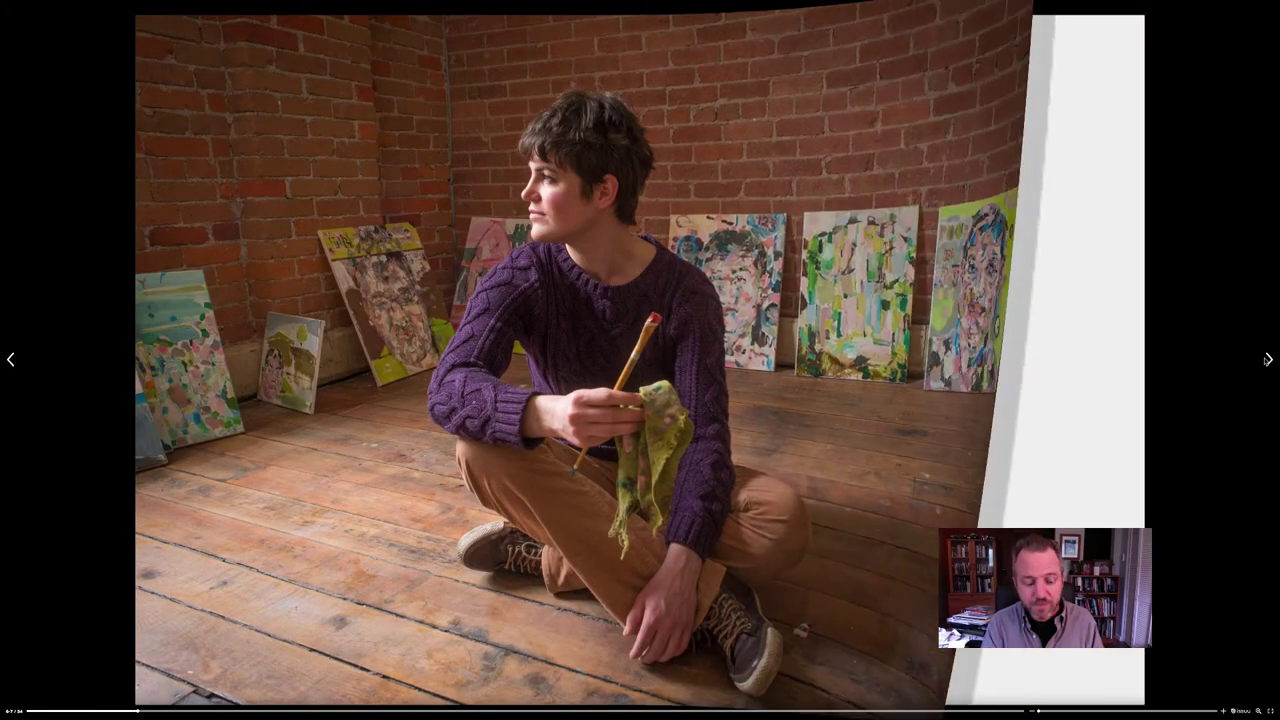
key("Escape")
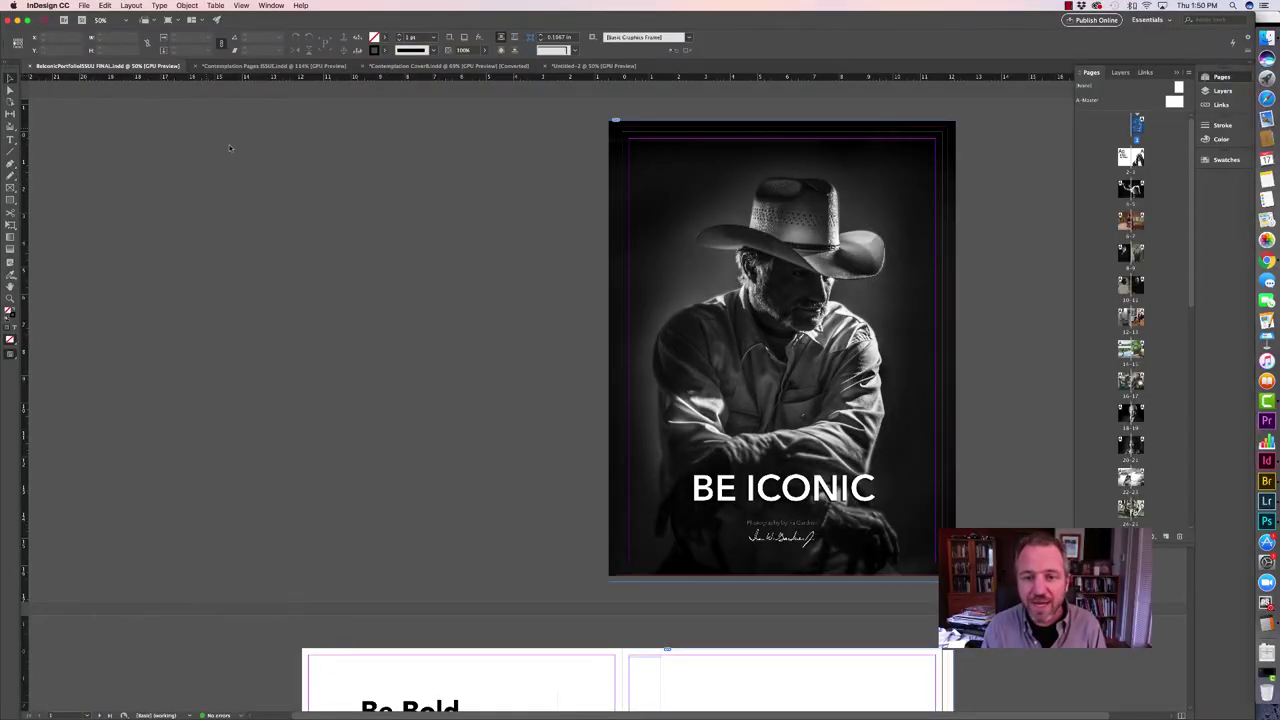
Review the BeIconicPortfolioISSUU FINAL.indd layout in InDesign from the cover to the pages 6-7 spread.
scroll(279, 192, "down", 10)
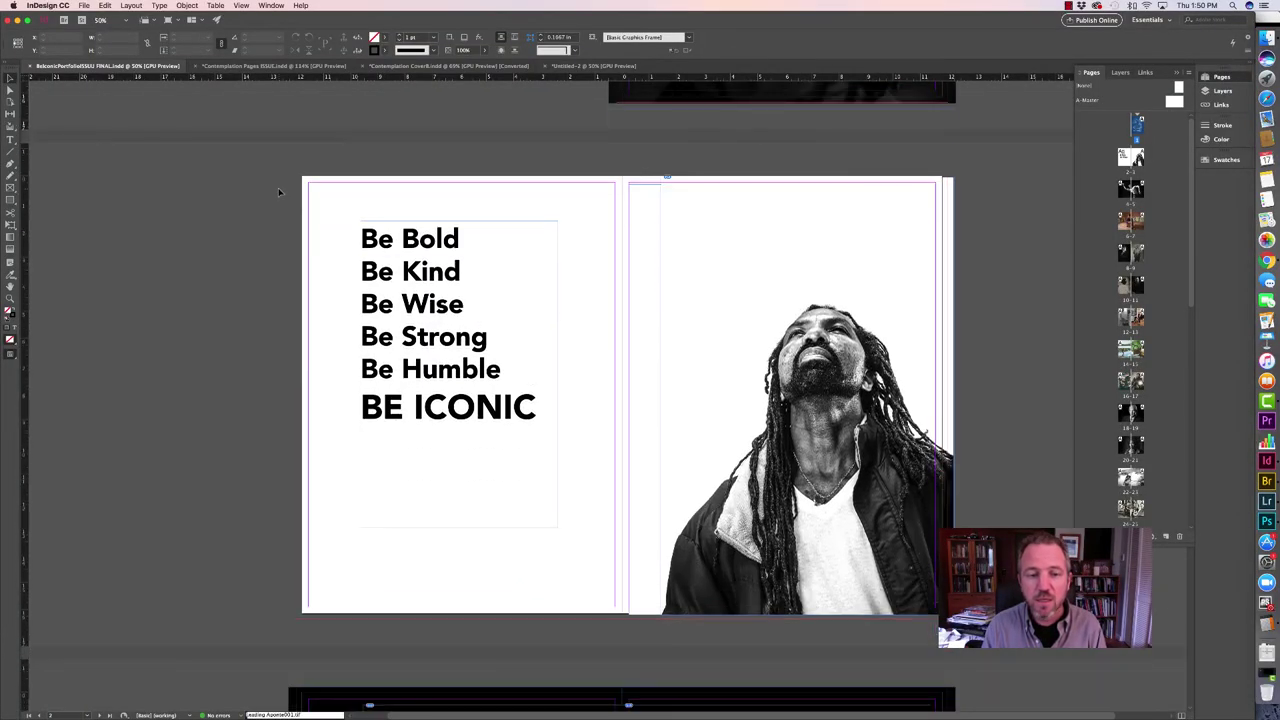
scroll(279, 192, "down", 5)
scroll(279, 192, "up", 5)
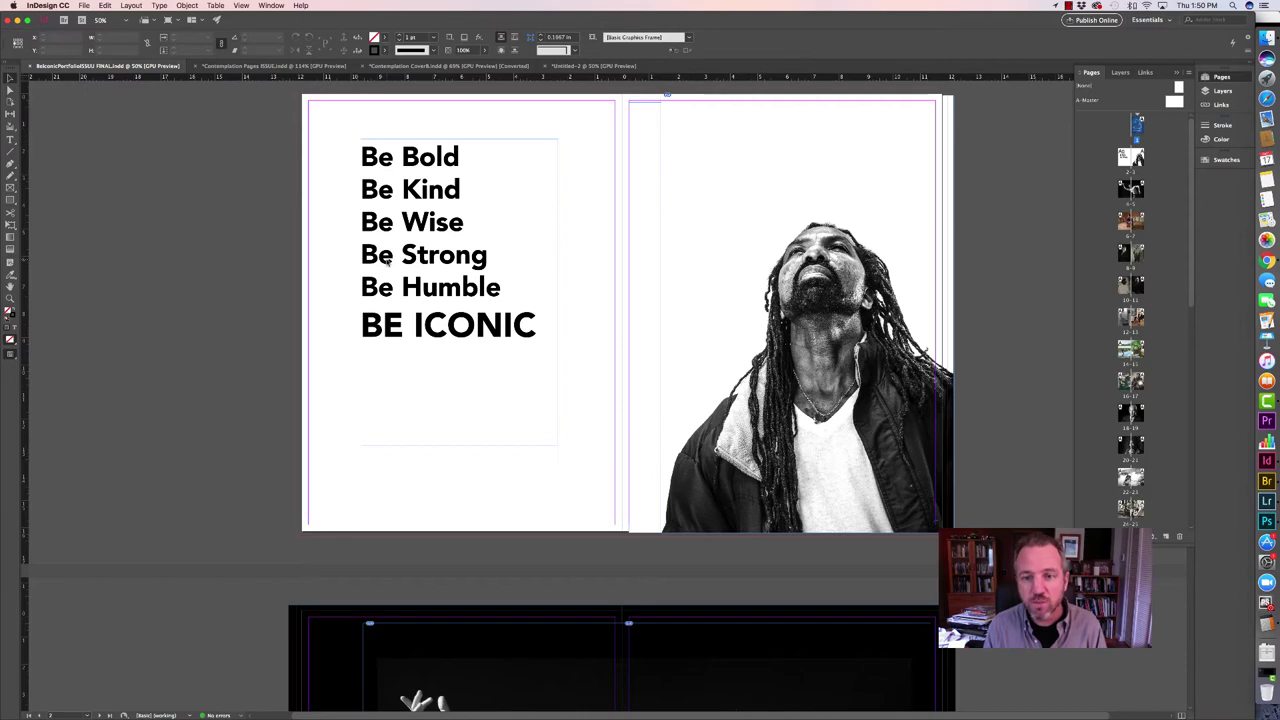
scroll(386, 257, "down", 10)
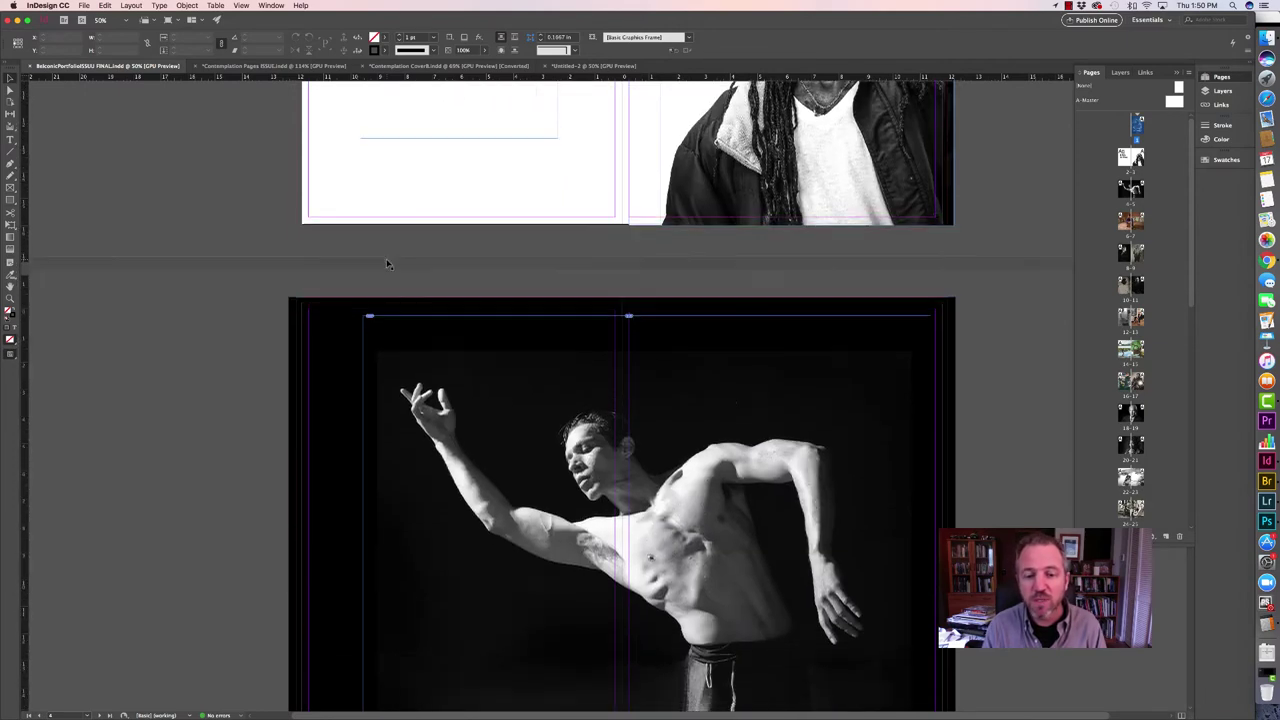
scroll(386, 262, "up", 3)
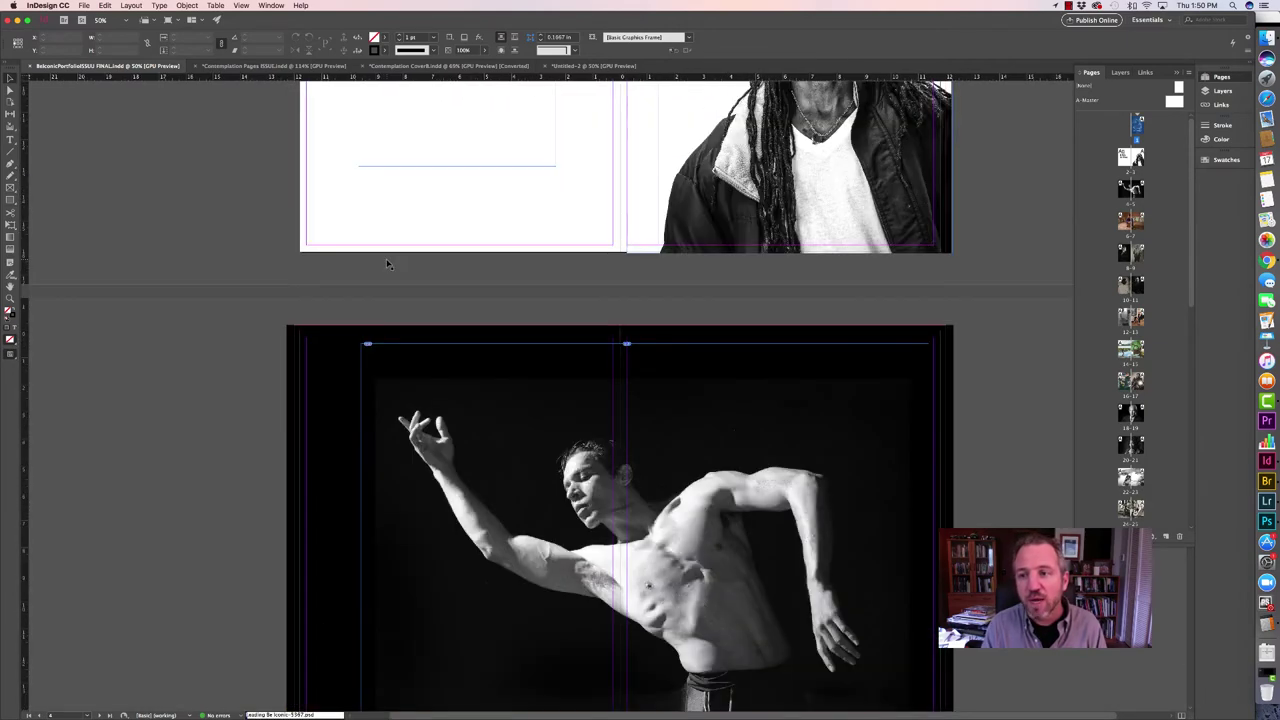
scroll(388, 264, "down", 4)
scroll(388, 264, "down", 14)
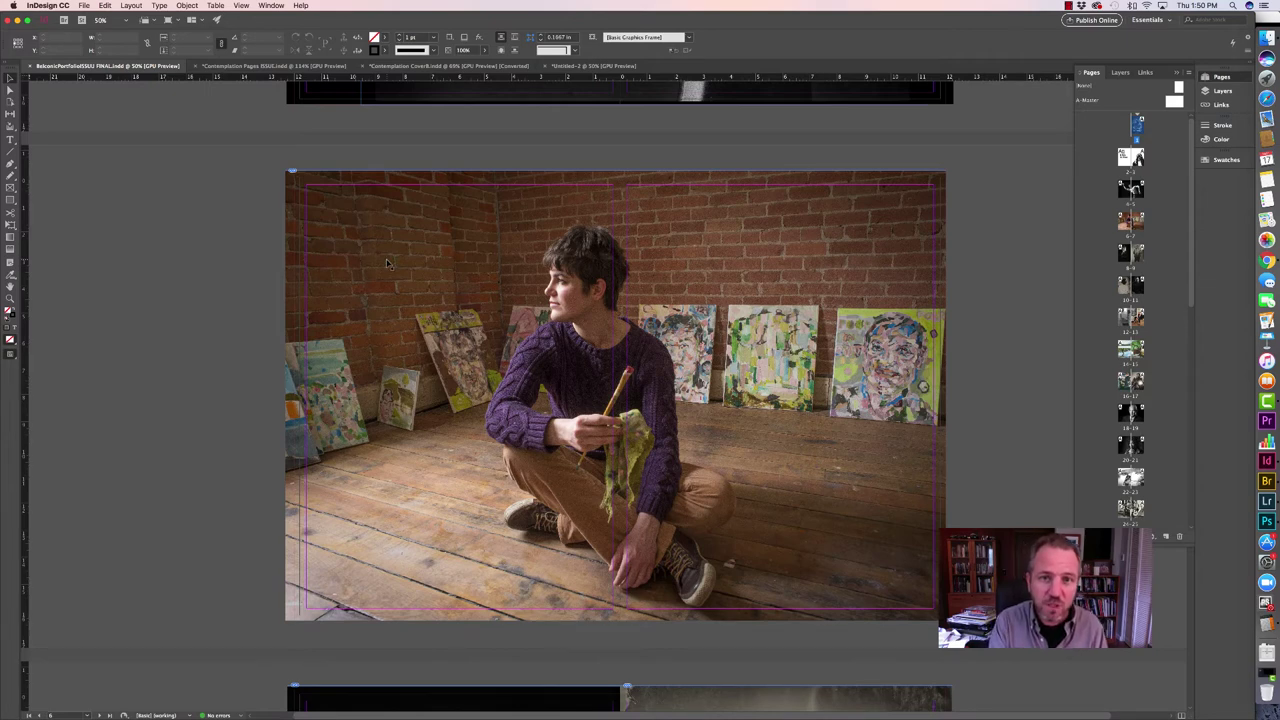
Preview the spreads from pages 6-7 through 12-13 in Presentation mode and return to the normal layout view.
key("shift+w")
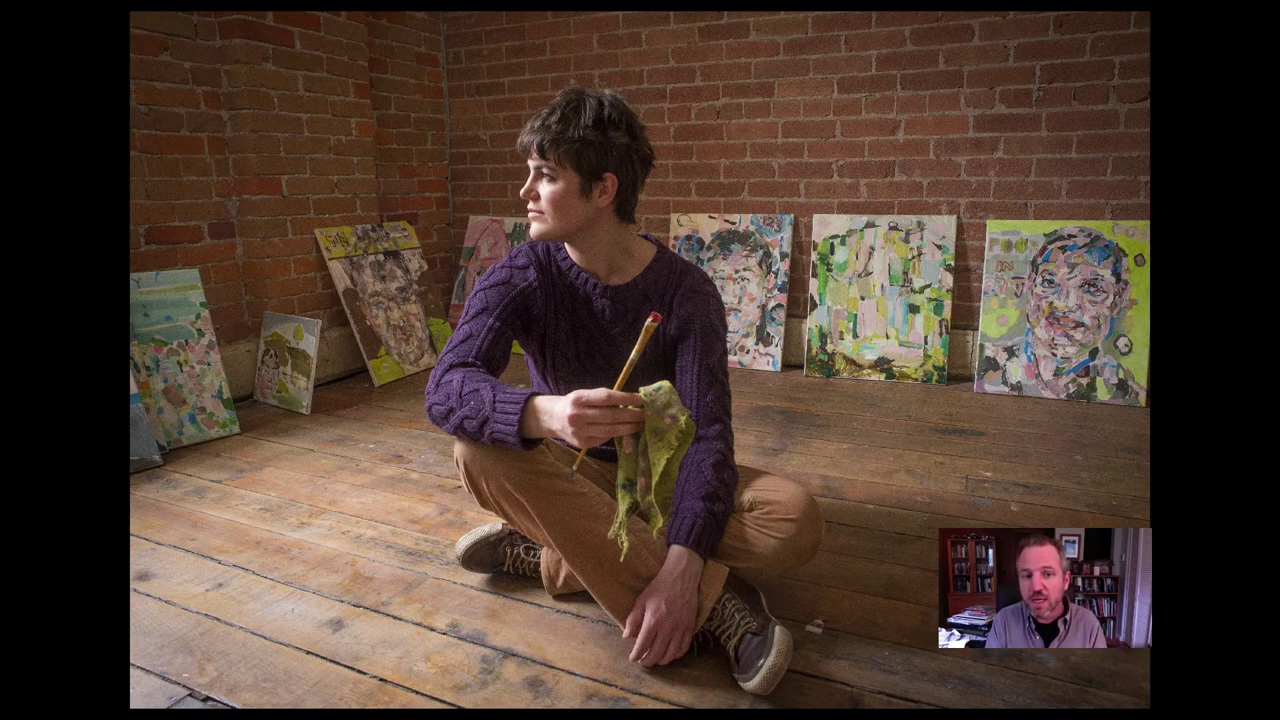
key("Right")
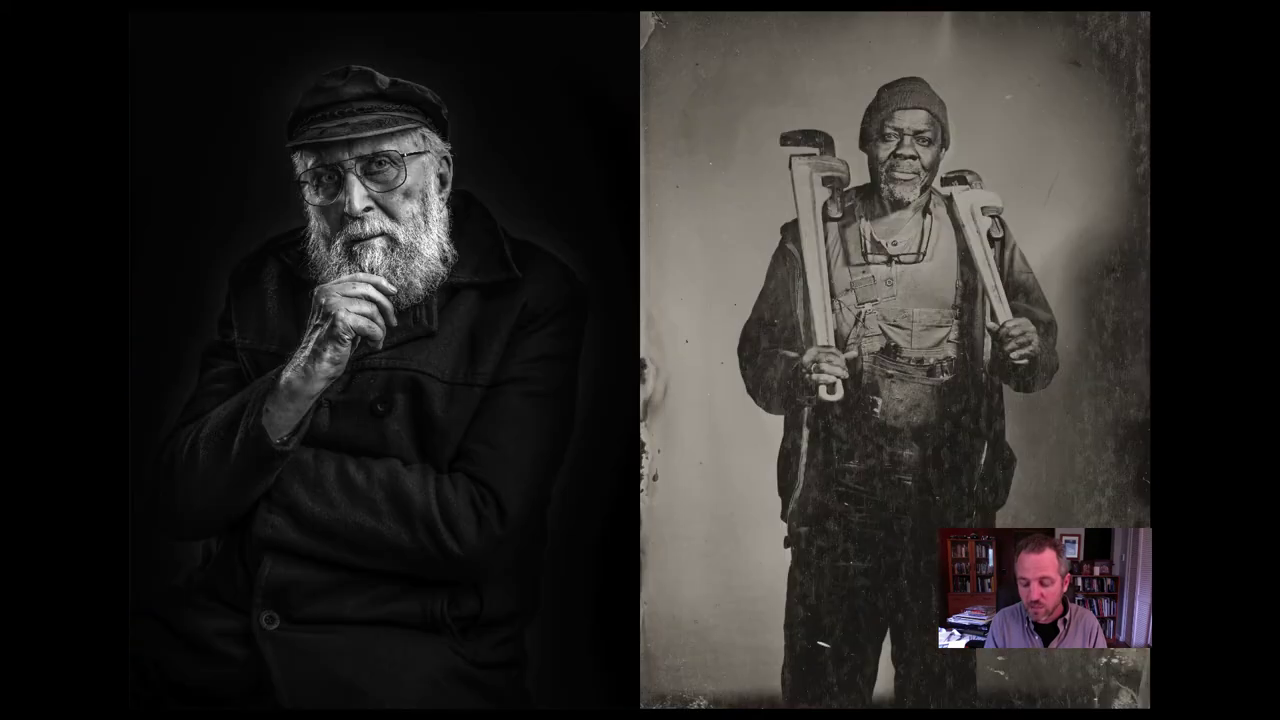
key("Right")
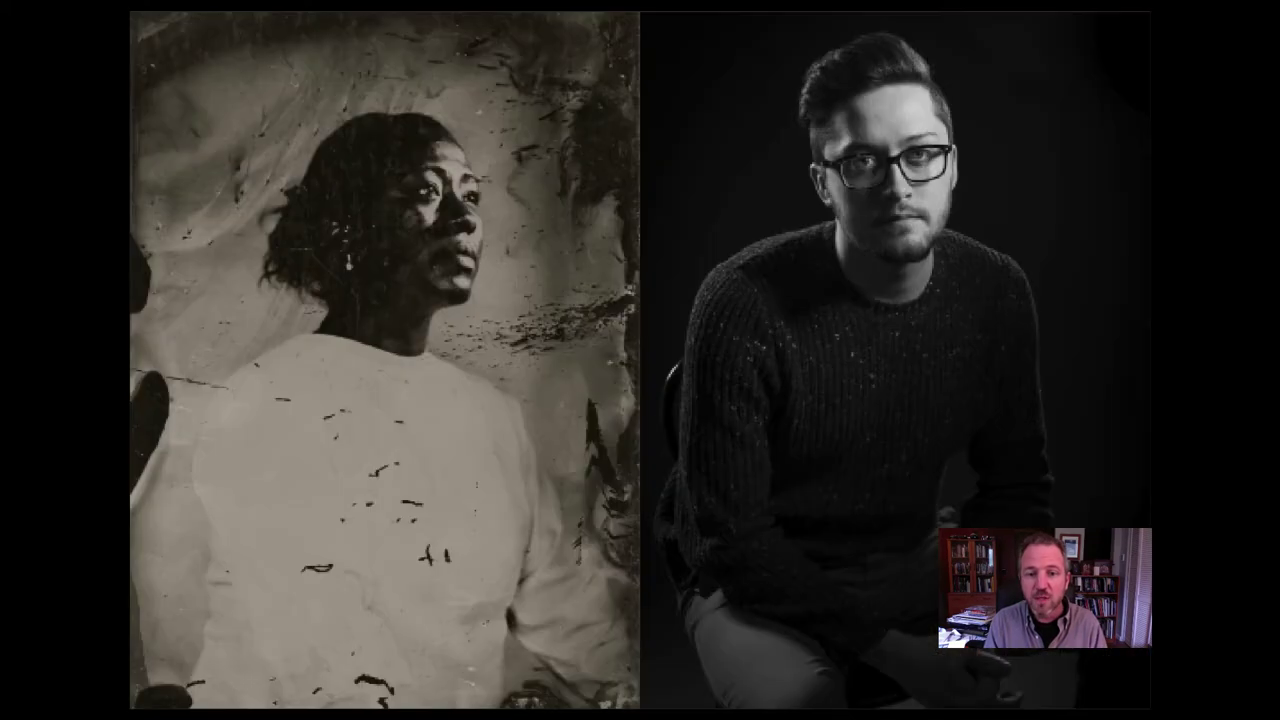
key("Right")
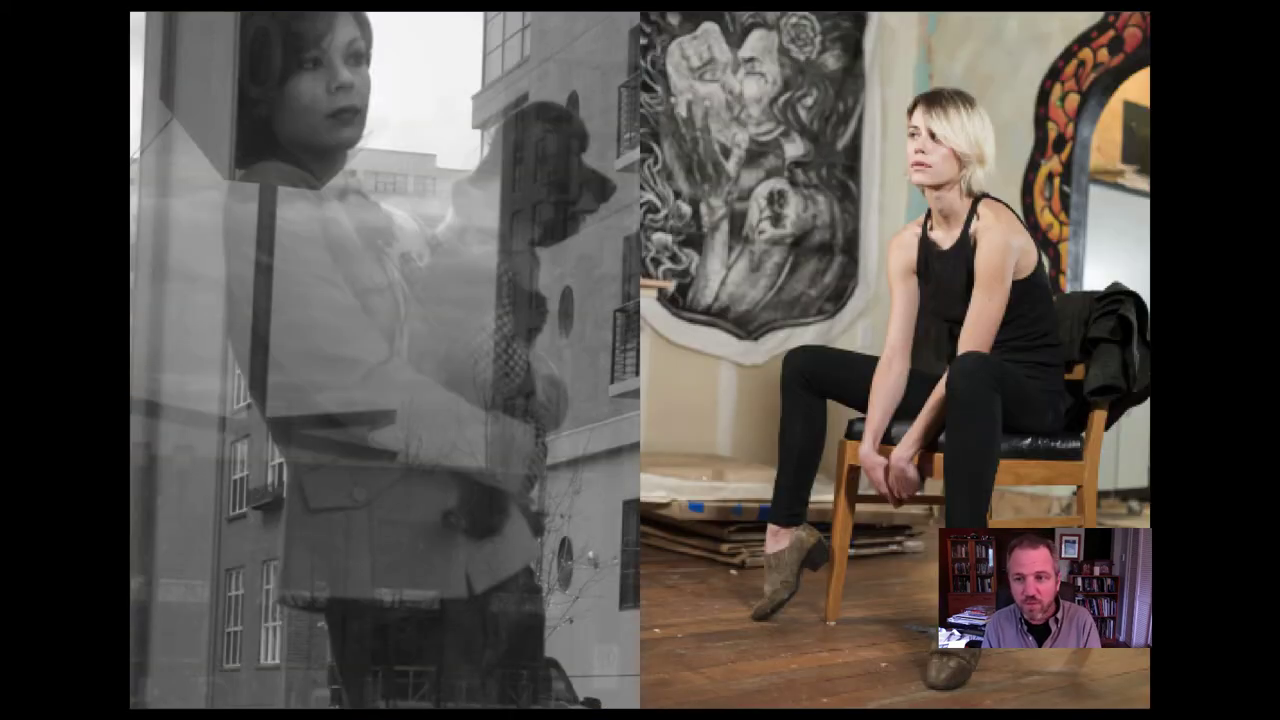
key("Escape")
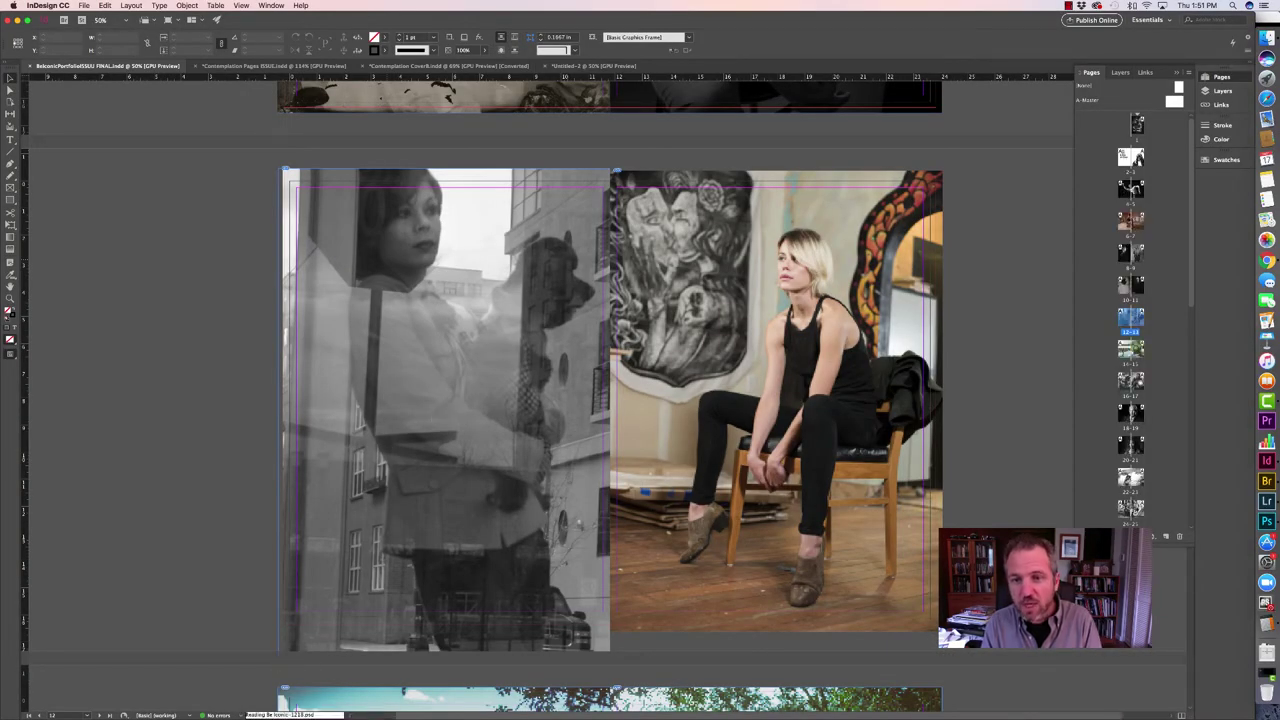
Preview the lakeside pages 14-15 spread in Presentation mode and return to the normal layout view.
key("shift+w")
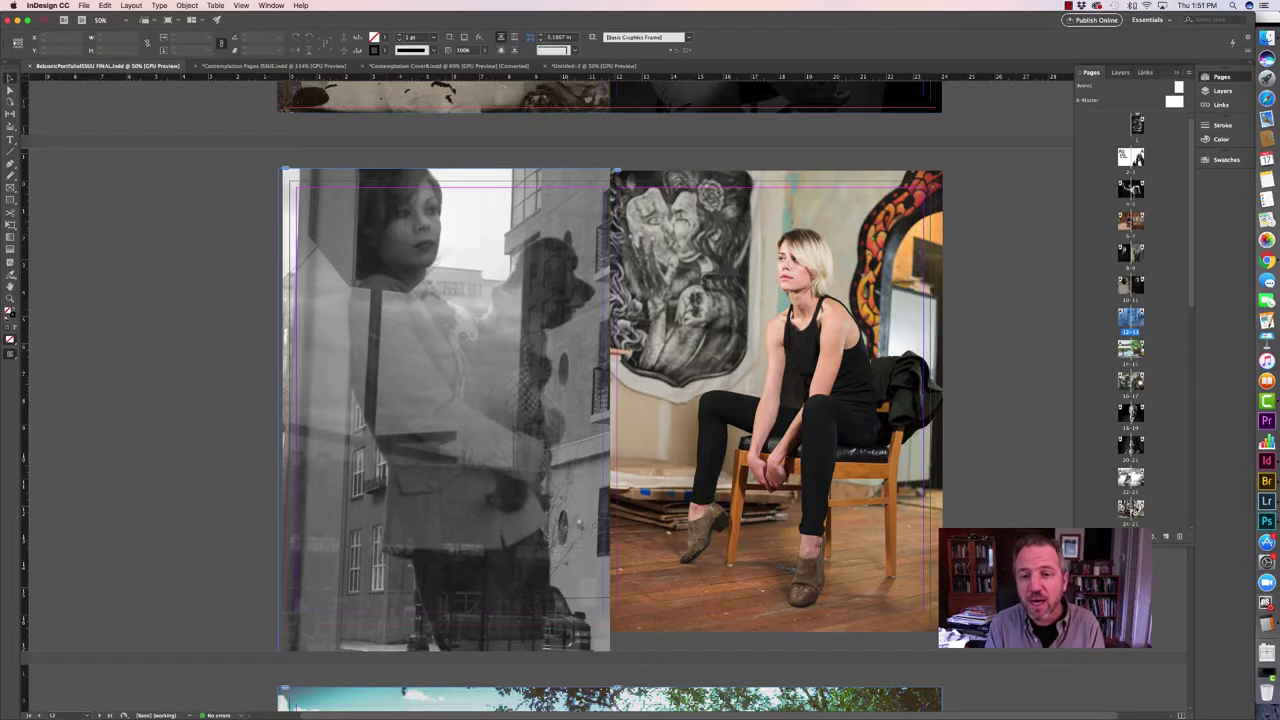
scroll(610, 400, "down", 2)
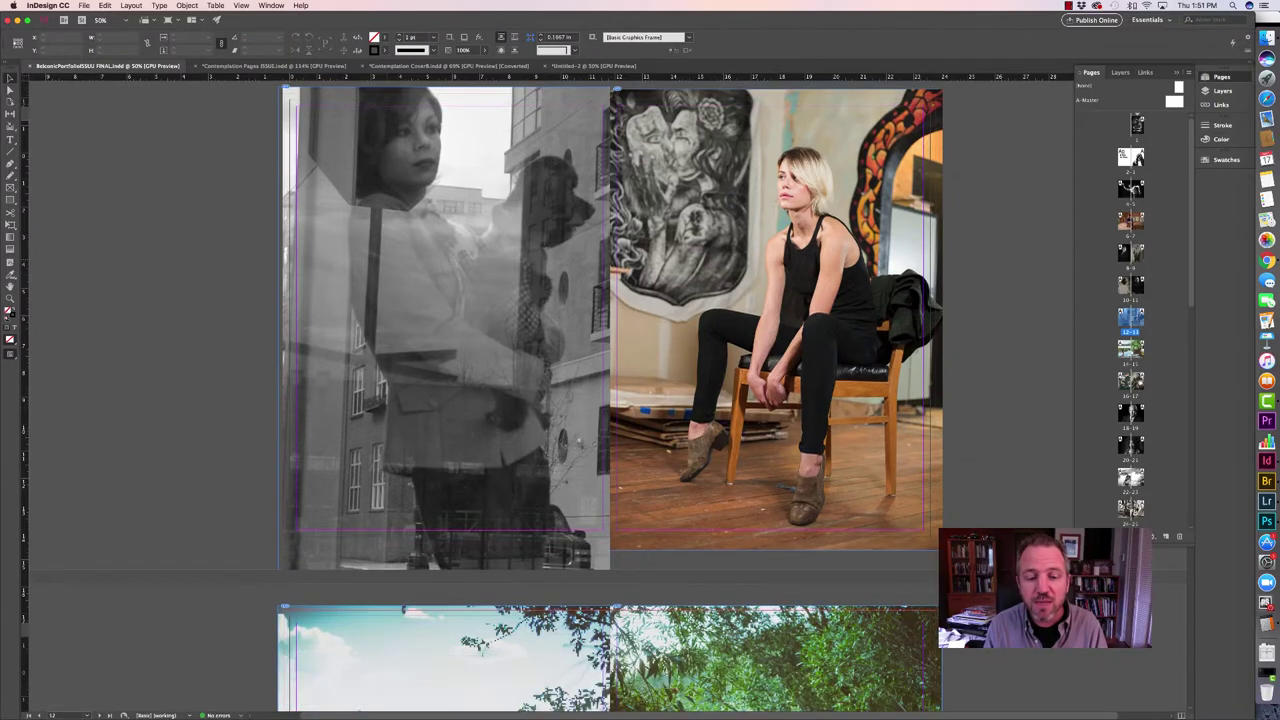
scroll(310, 265, "down", 10)
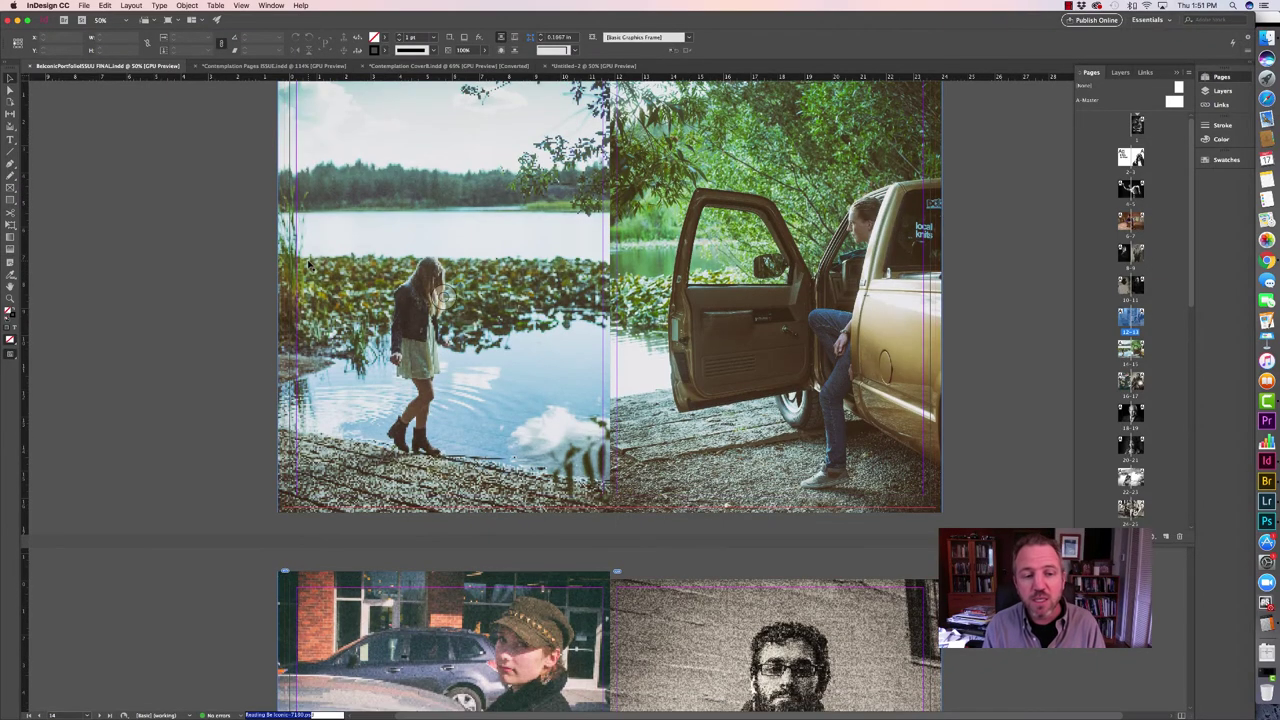
scroll(307, 259, "up", 2)
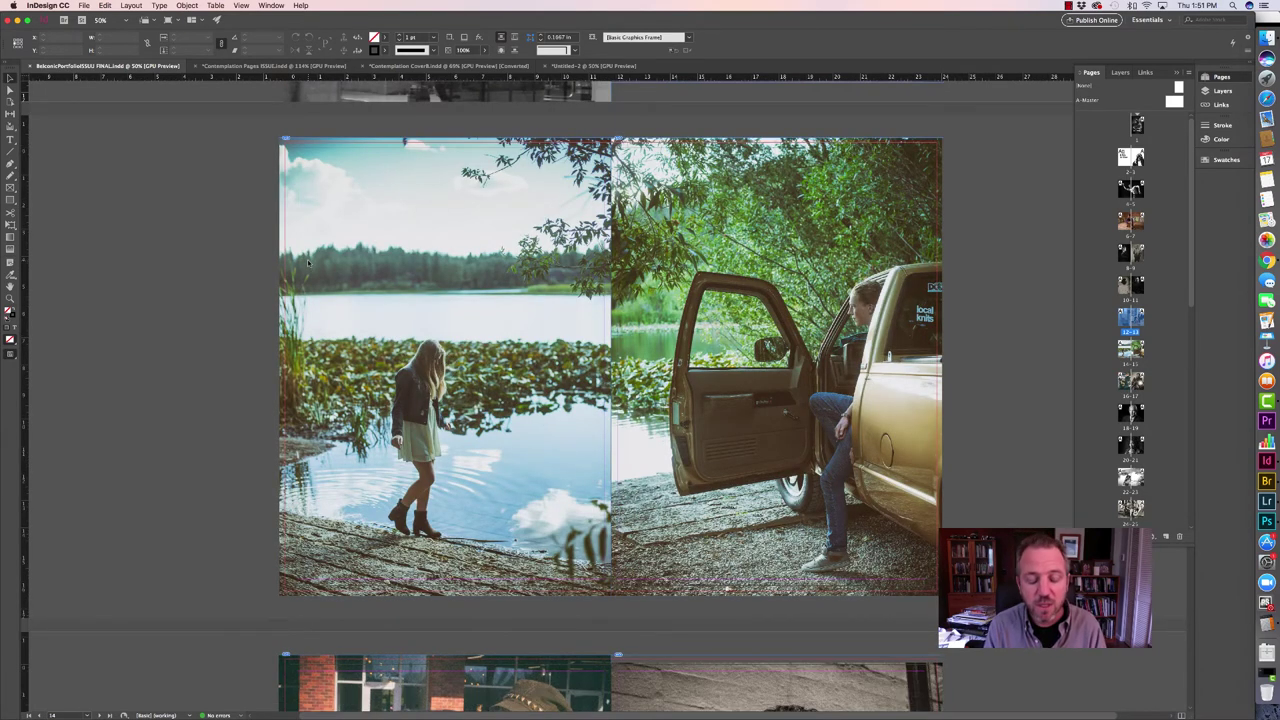
key("shift+w")
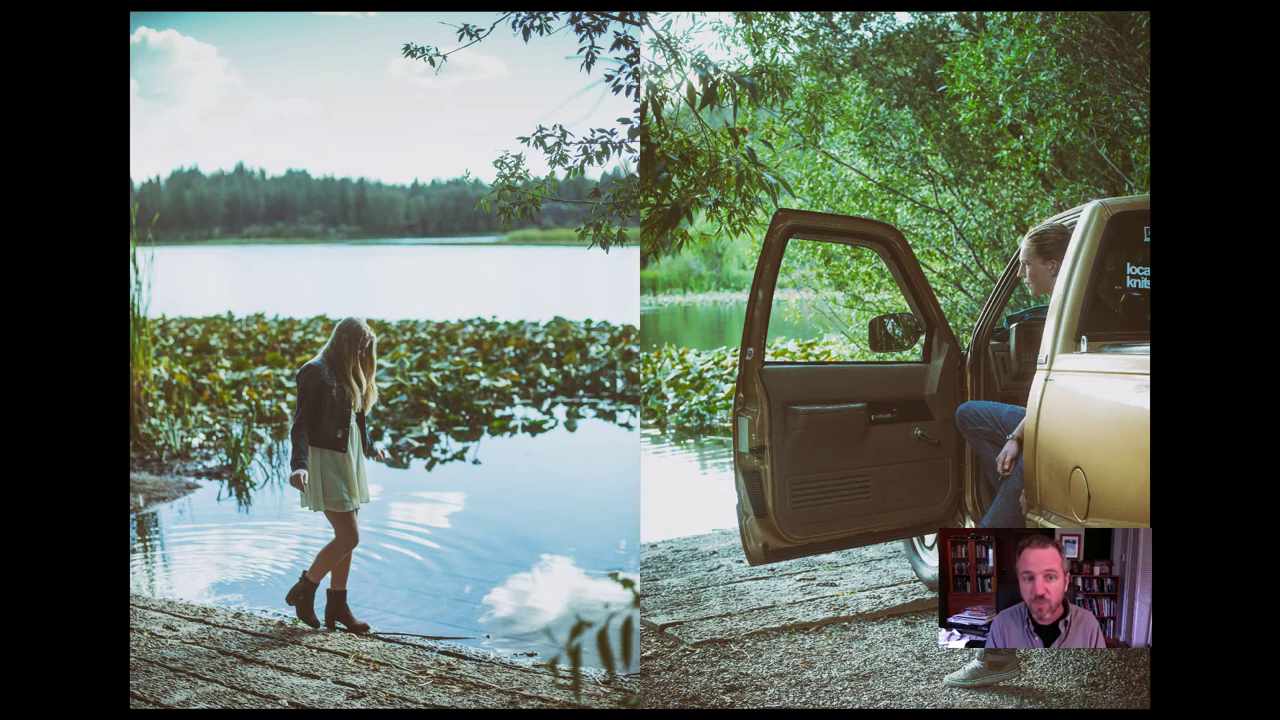
key("Escape")
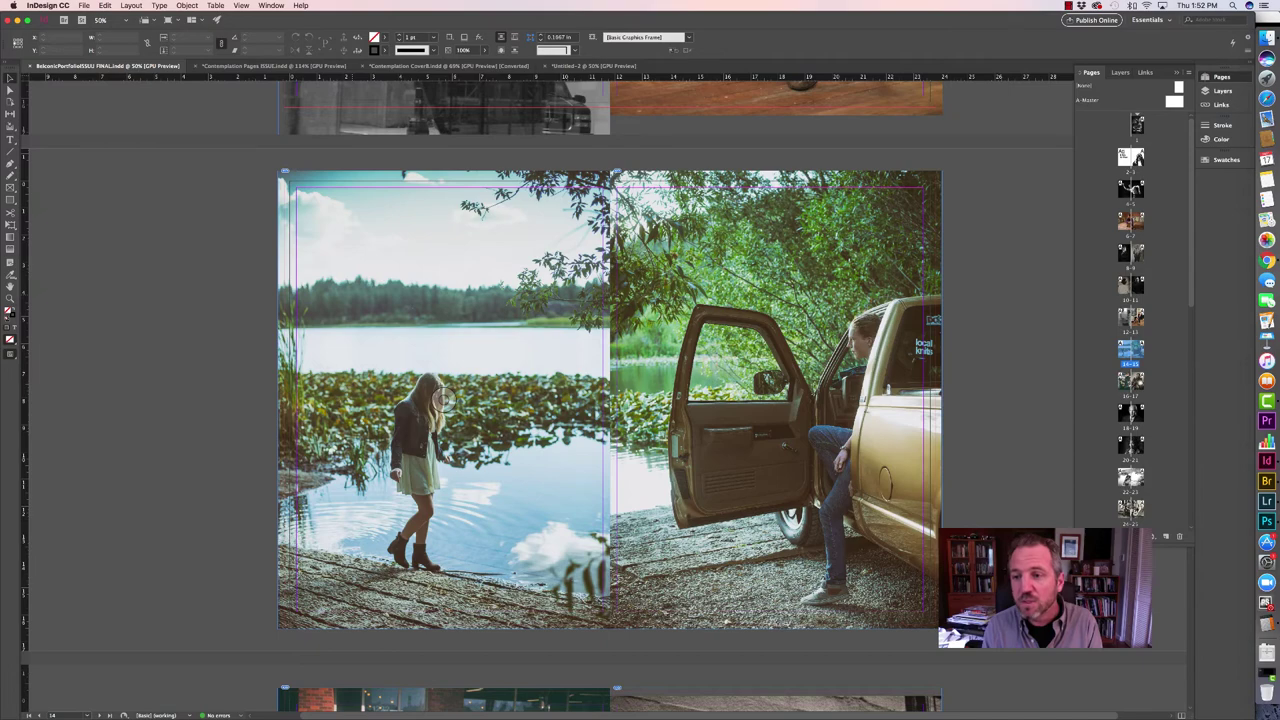
Review the spreads from pages 16-17 through 20-21 and return to the man's portrait on pages 18-19.
scroll(347, 297, "down", 5)
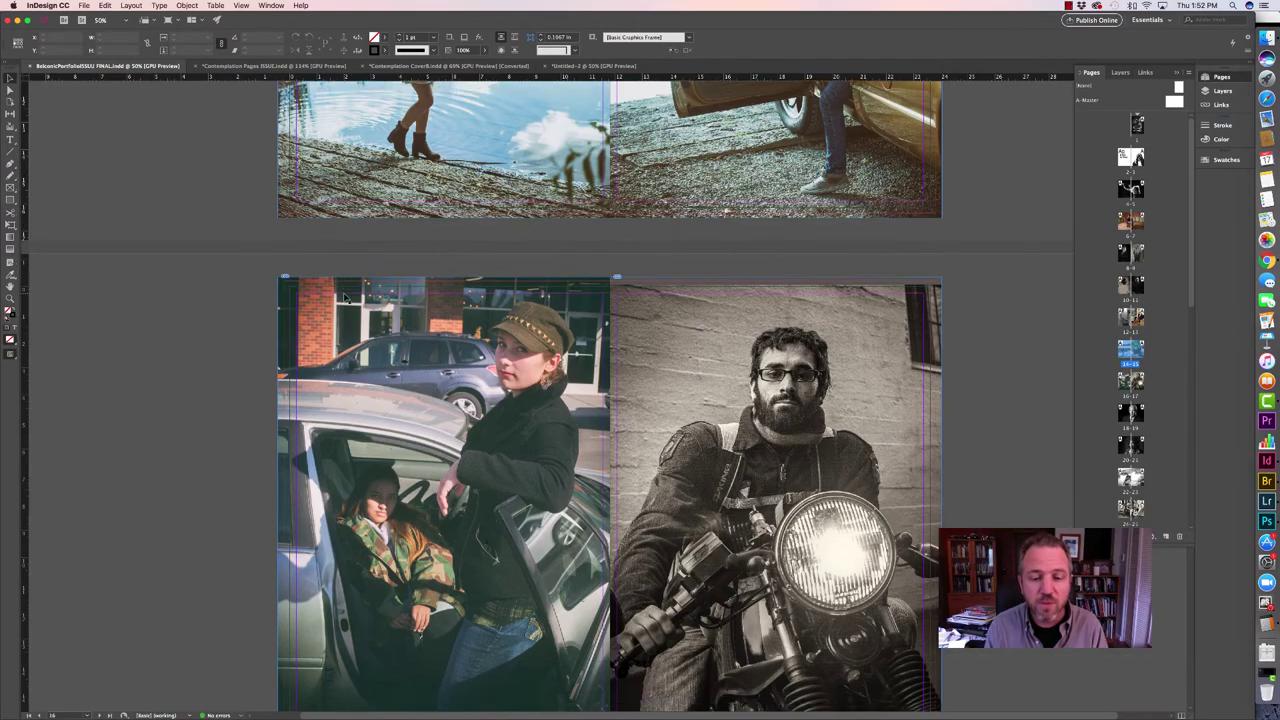
scroll(345, 297, "down", 10)
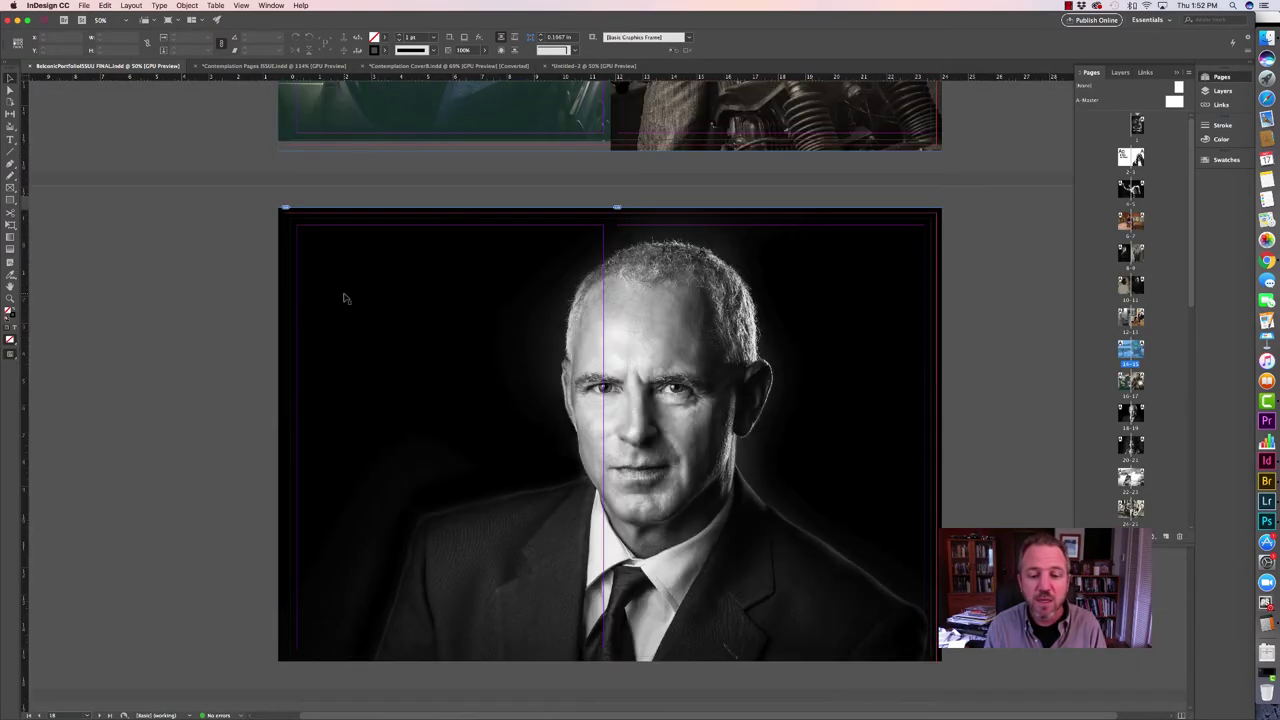
scroll(345, 298, "down", 8)
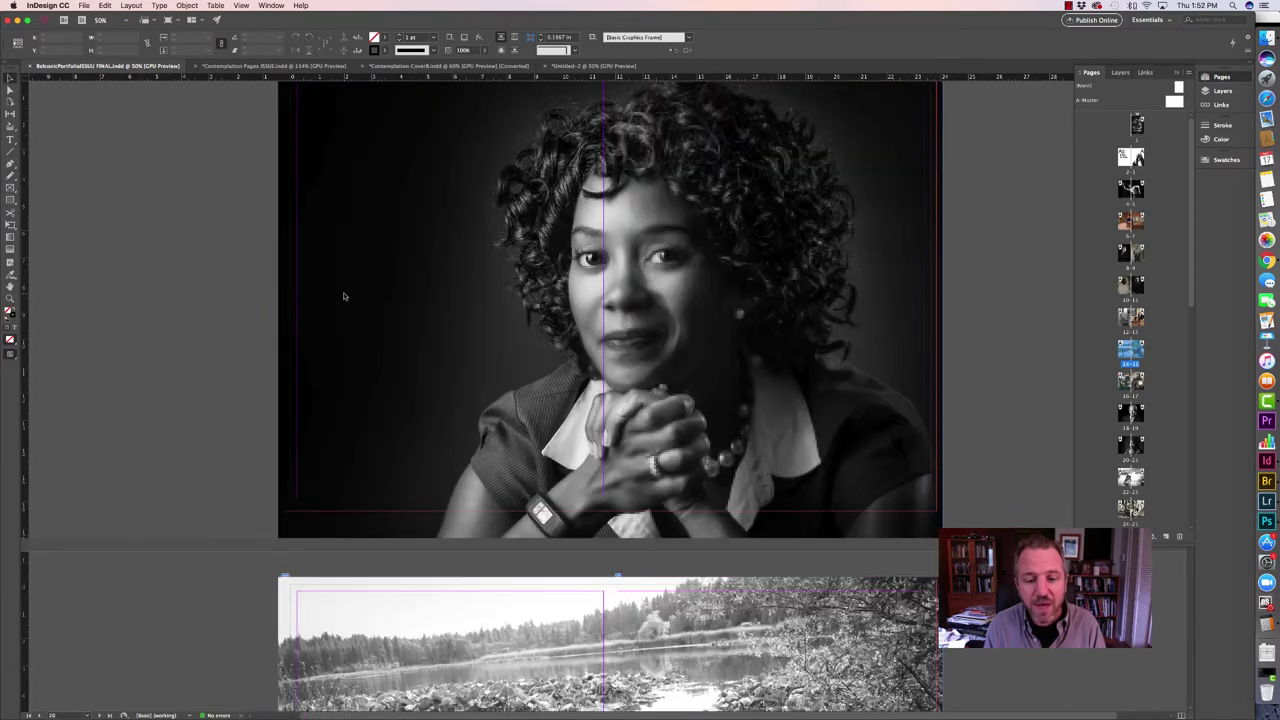
scroll(345, 298, "up", 2)
scroll(345, 298, "up", 7)
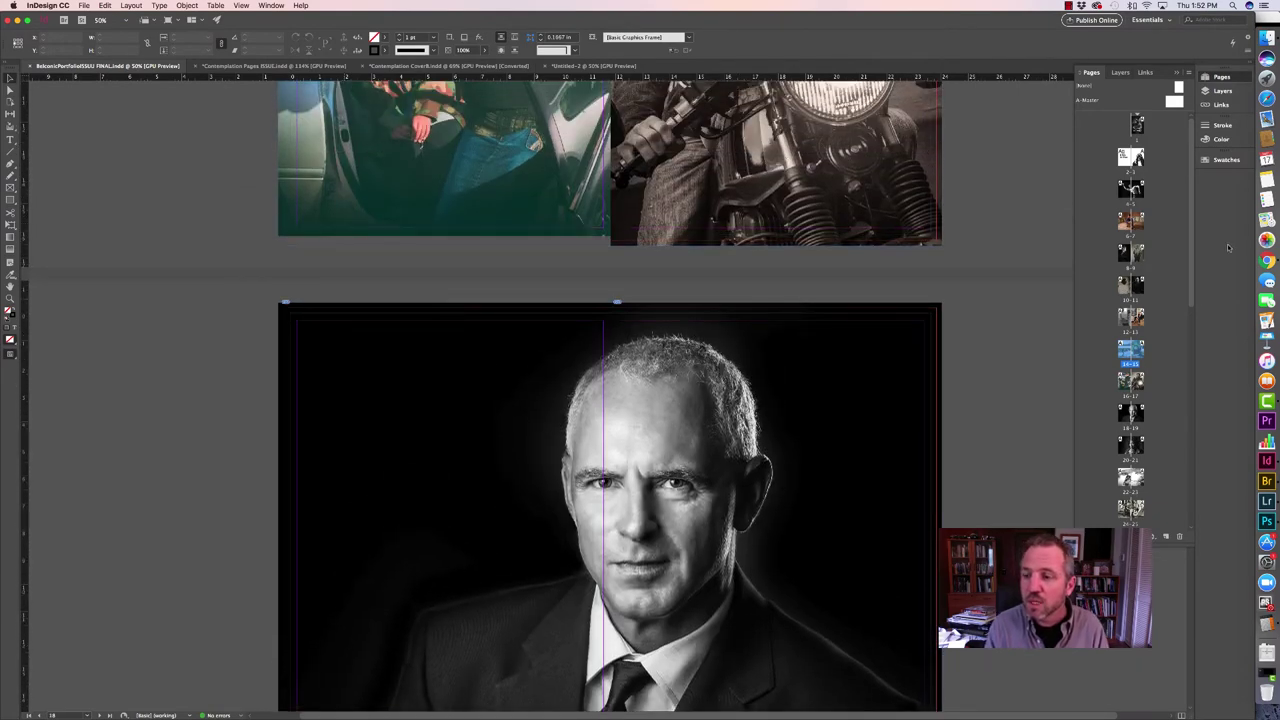
Switch to Chrome and open issuu's Services & Plans page in a new tab to examine the subscription options.
left_click(1262, 262)
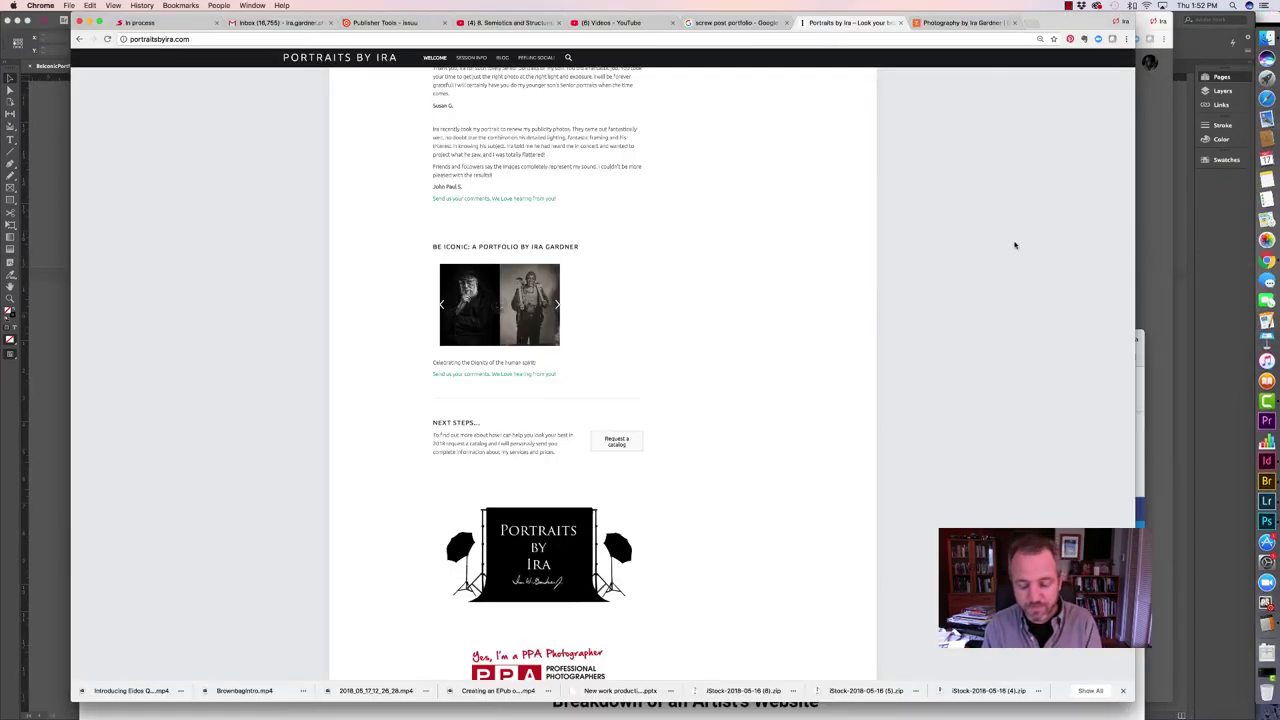
key("super+t")
type("i")
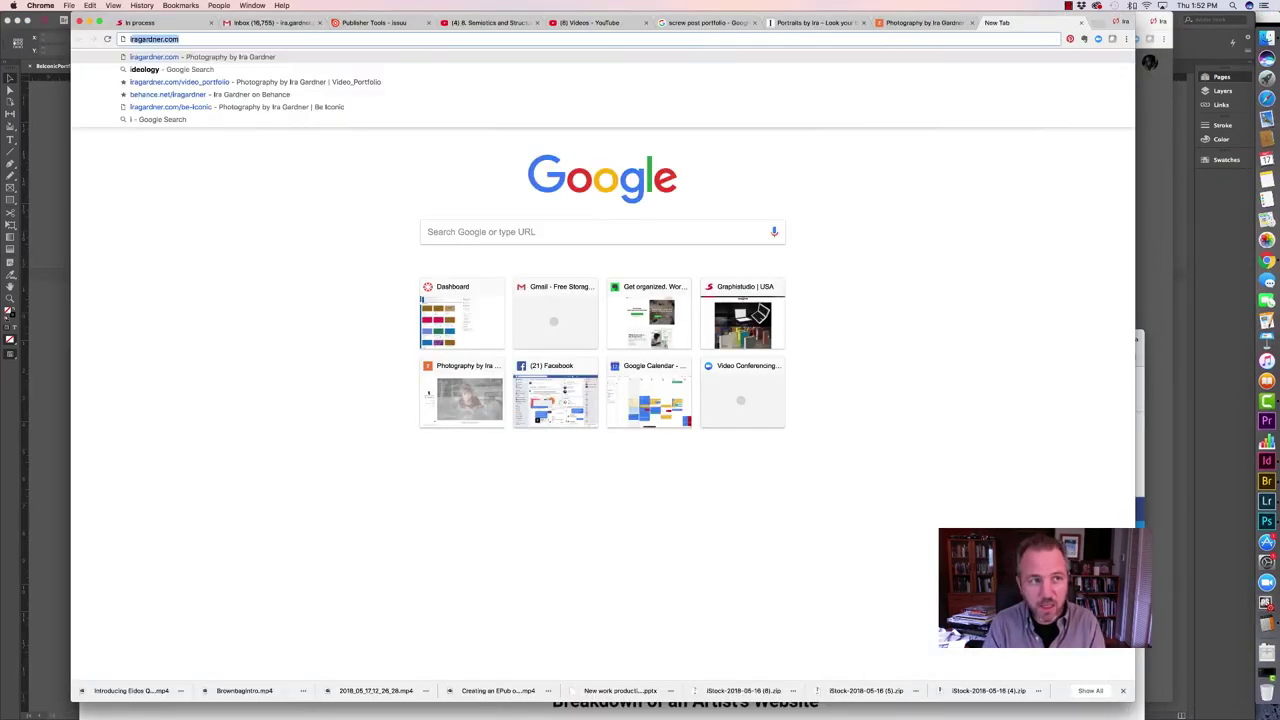
type("ssuu.com")
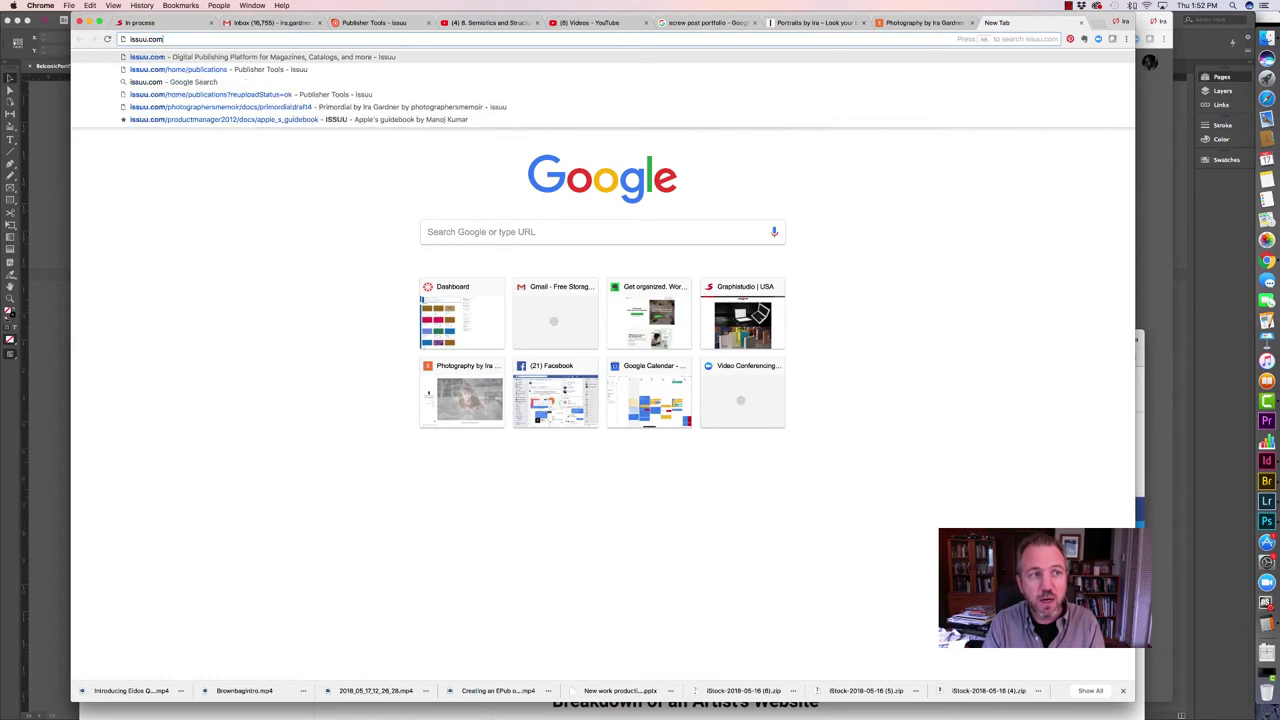
left_click(321, 106)
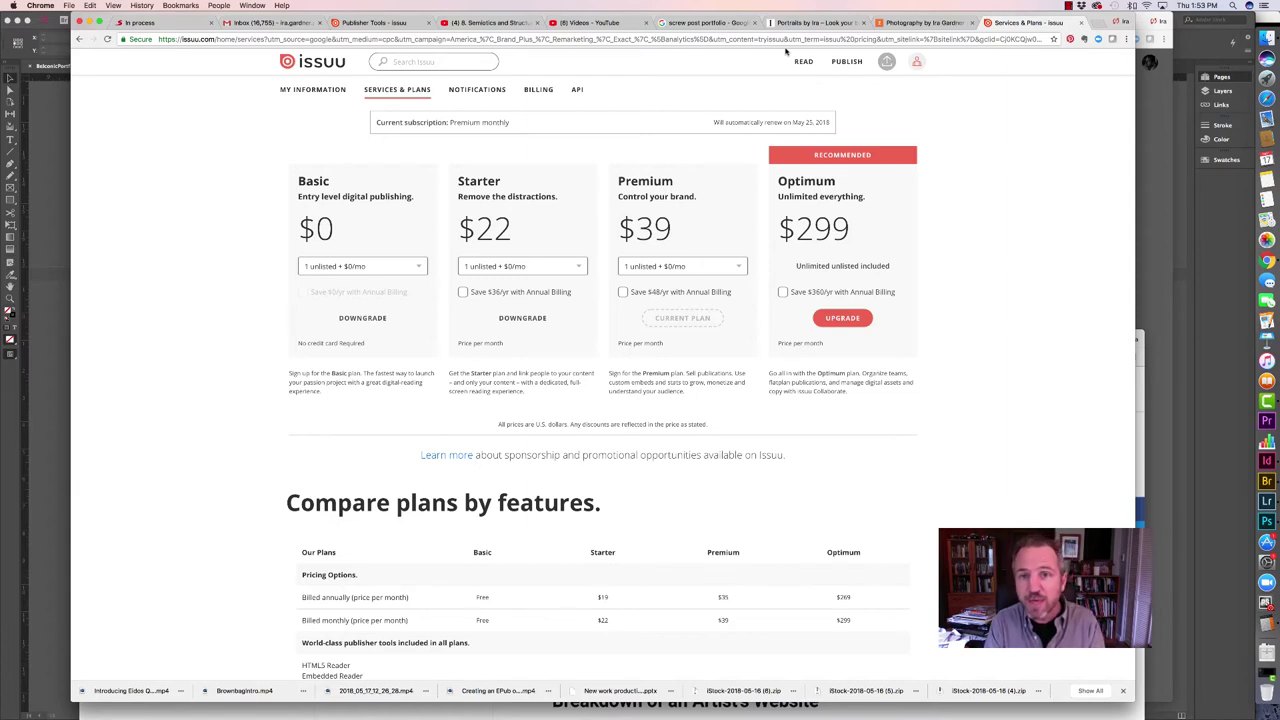
Page the Be Iconic portfolio embedded on the photographer's website to the pages 12-13 spread, view it full screen, and exit.
left_click(800, 23)
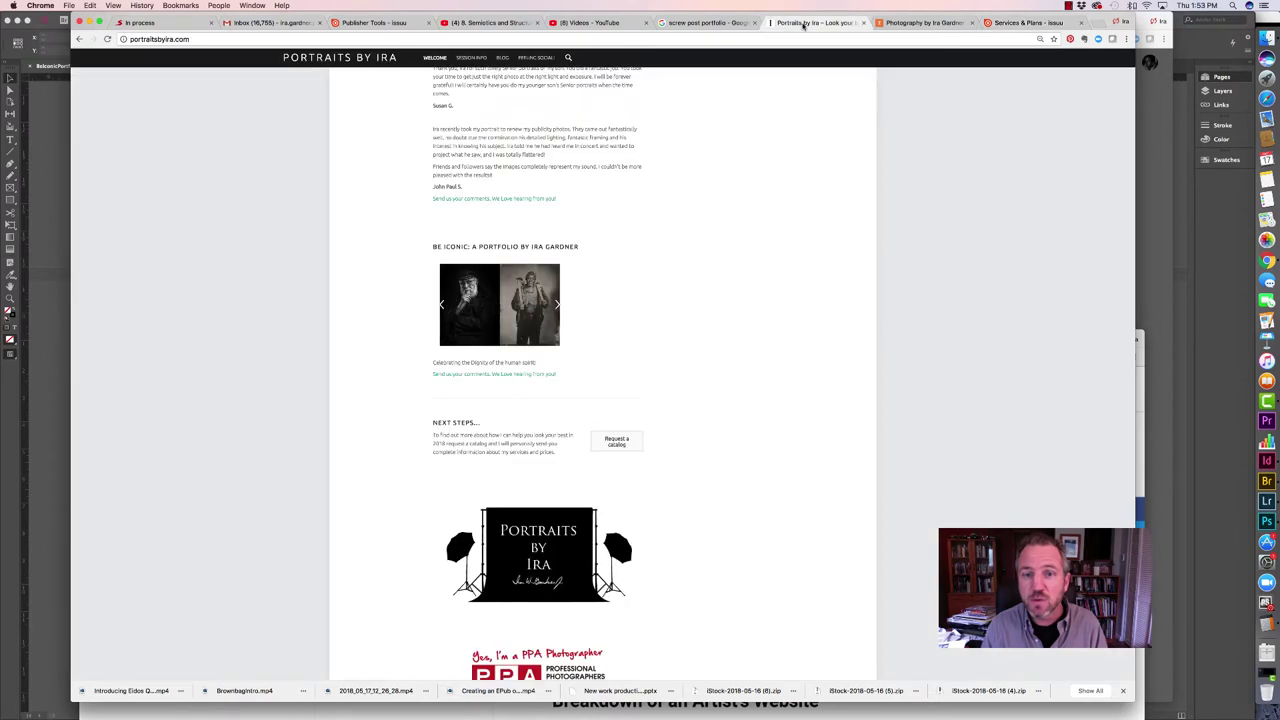
left_click(558, 310)
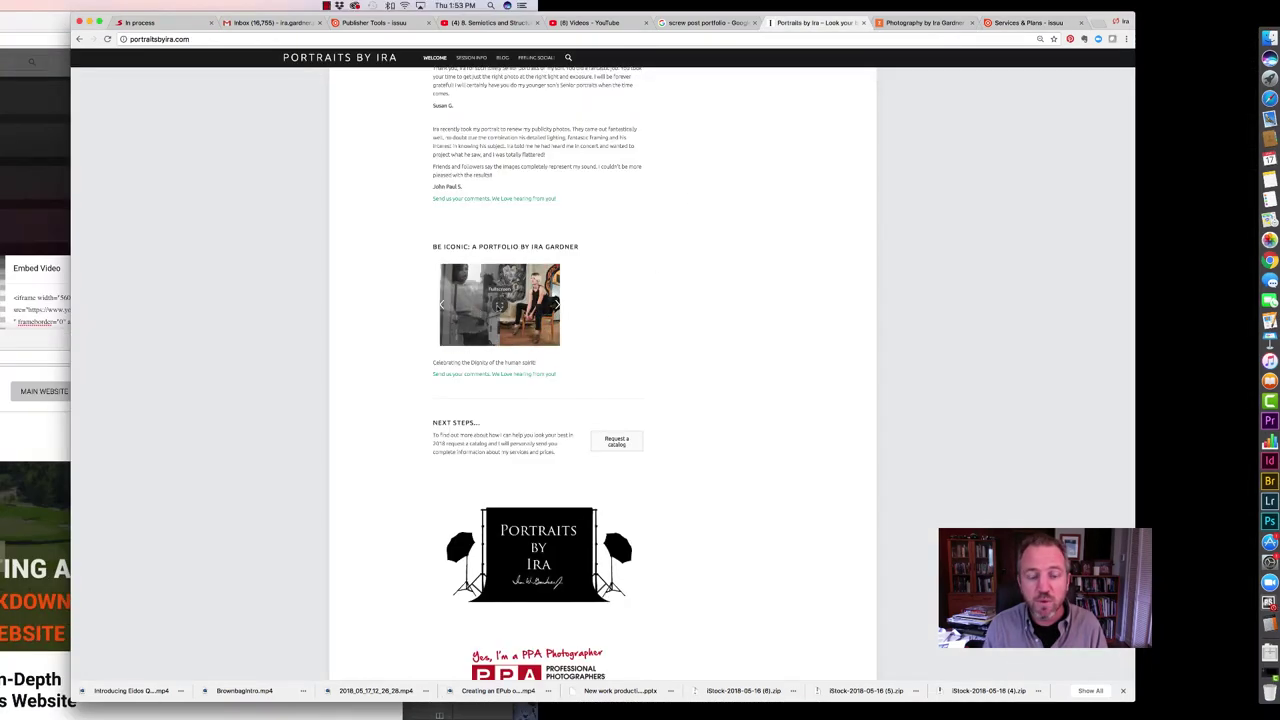
left_click(499, 306)
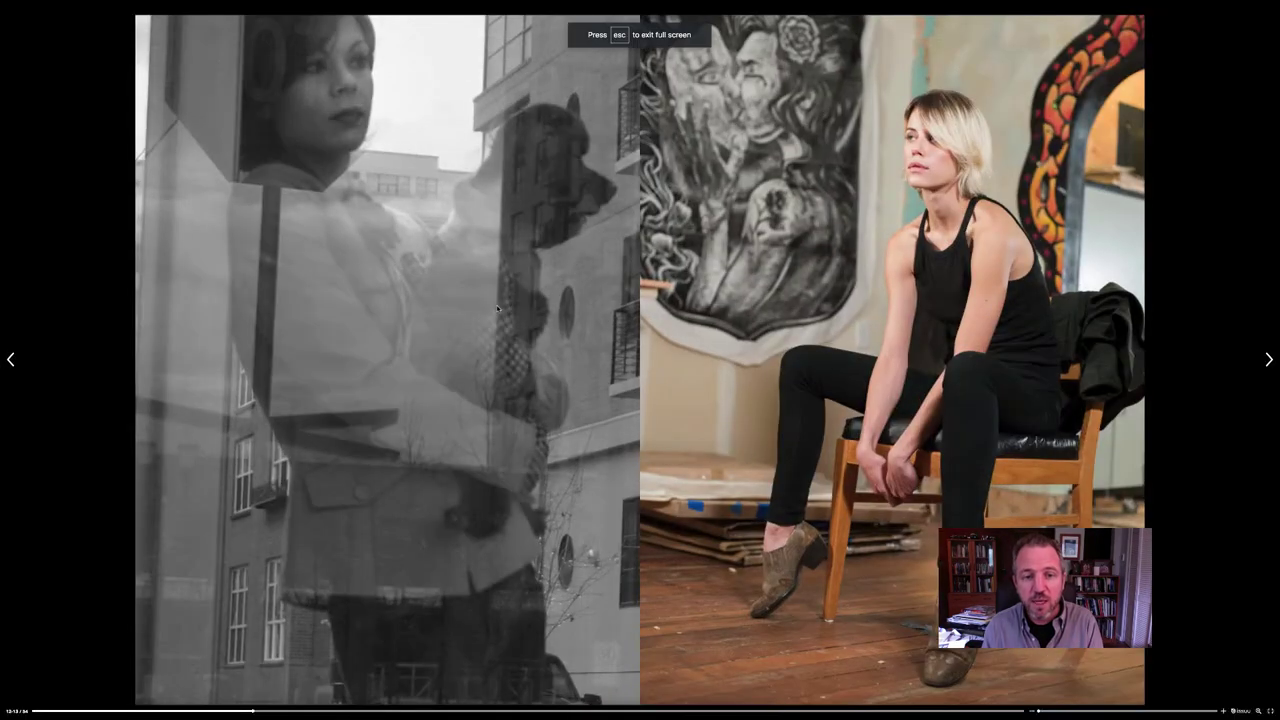
key("Escape")
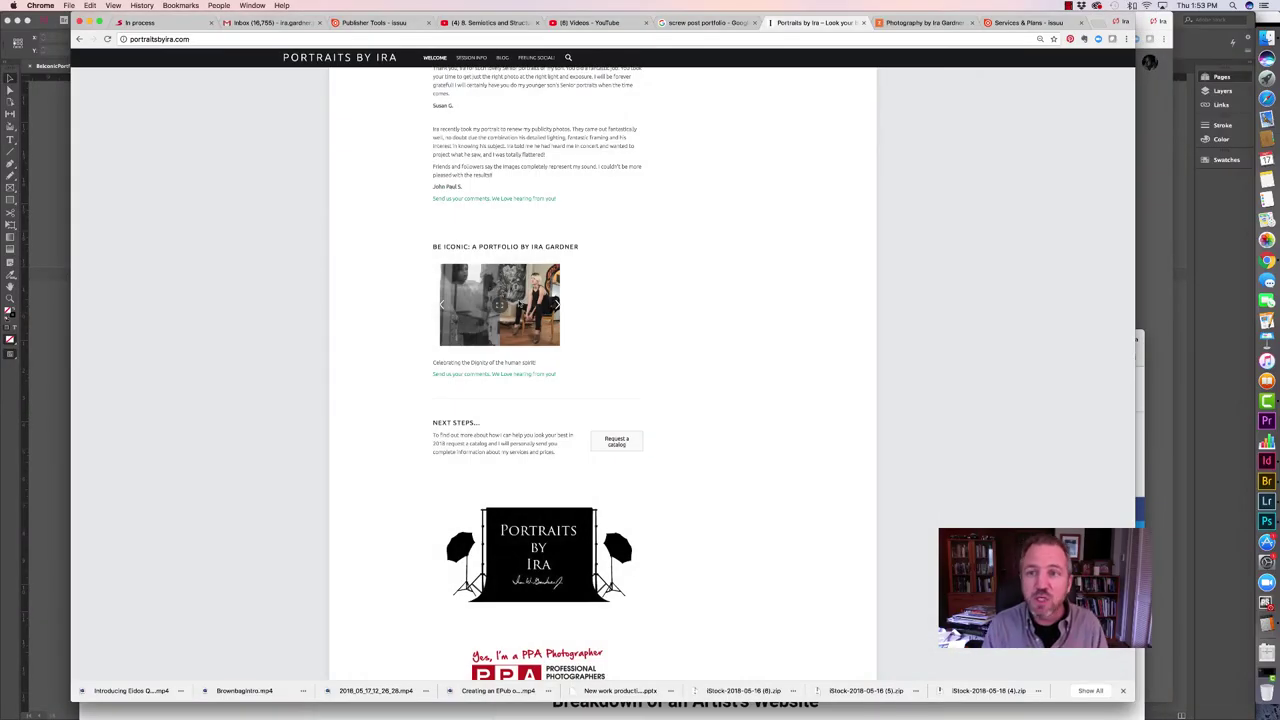
Return to issuu and open the account's publication list.
left_click(1015, 23)
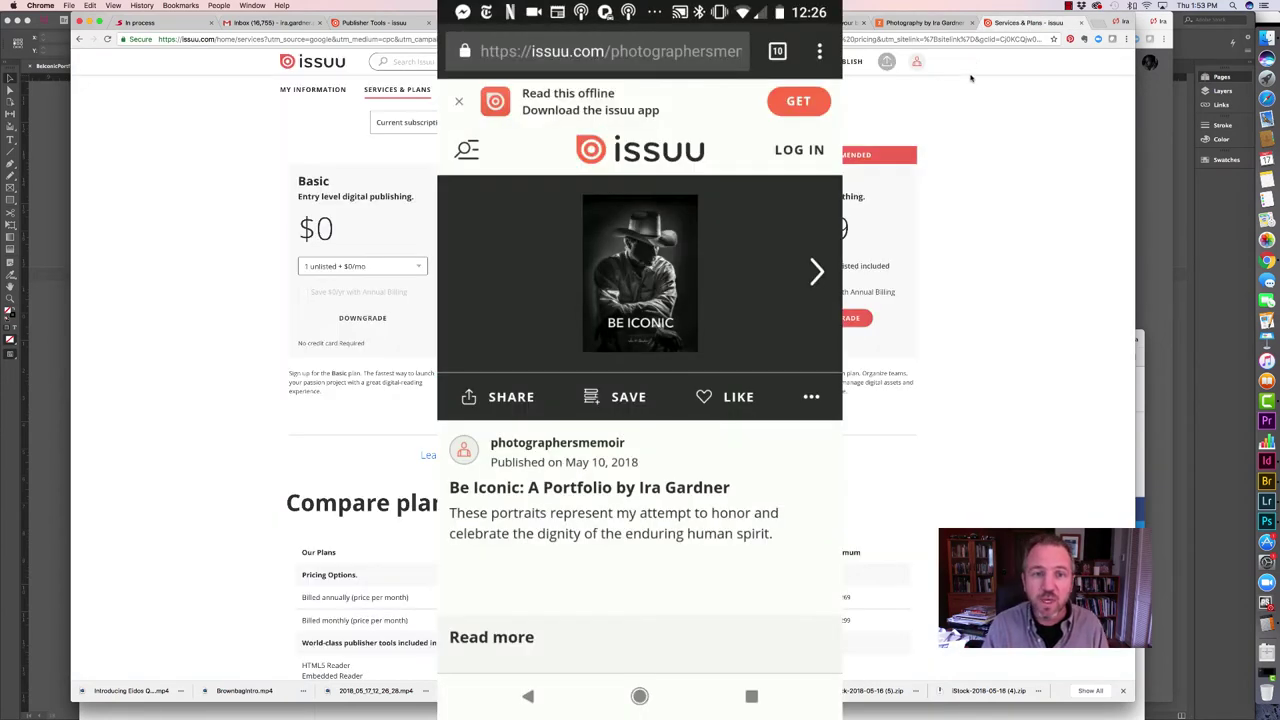
mouse_move(846, 62)
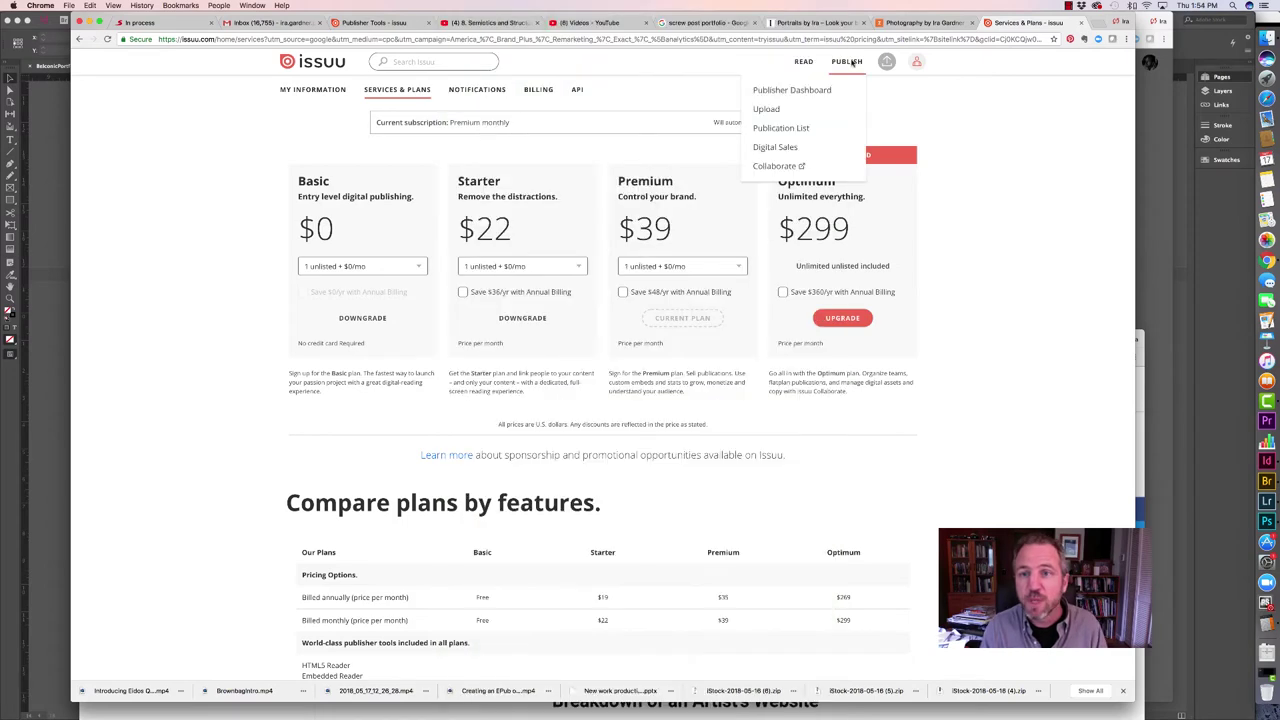
left_click(804, 129)
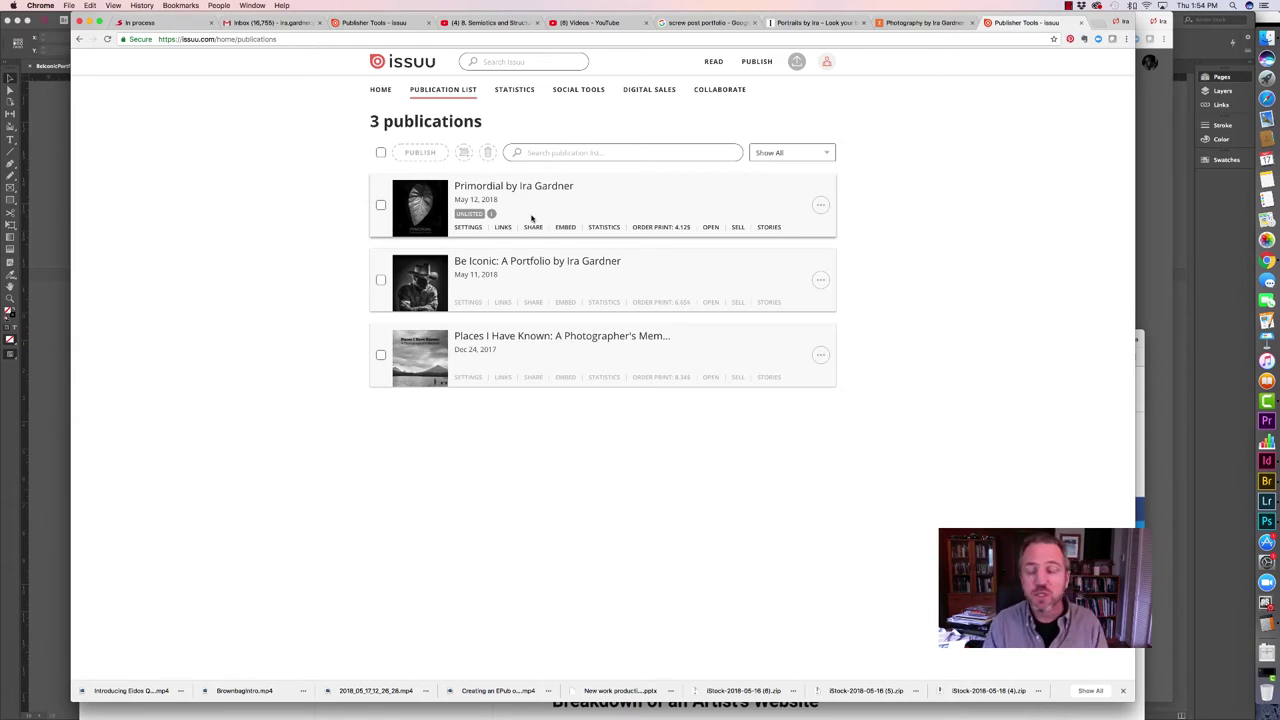
Switch to InDesign, paste a copy of the pages 18-19 portrait in place, and crop it at the gutter to cover the right-hand page only.
key("super+Tab")
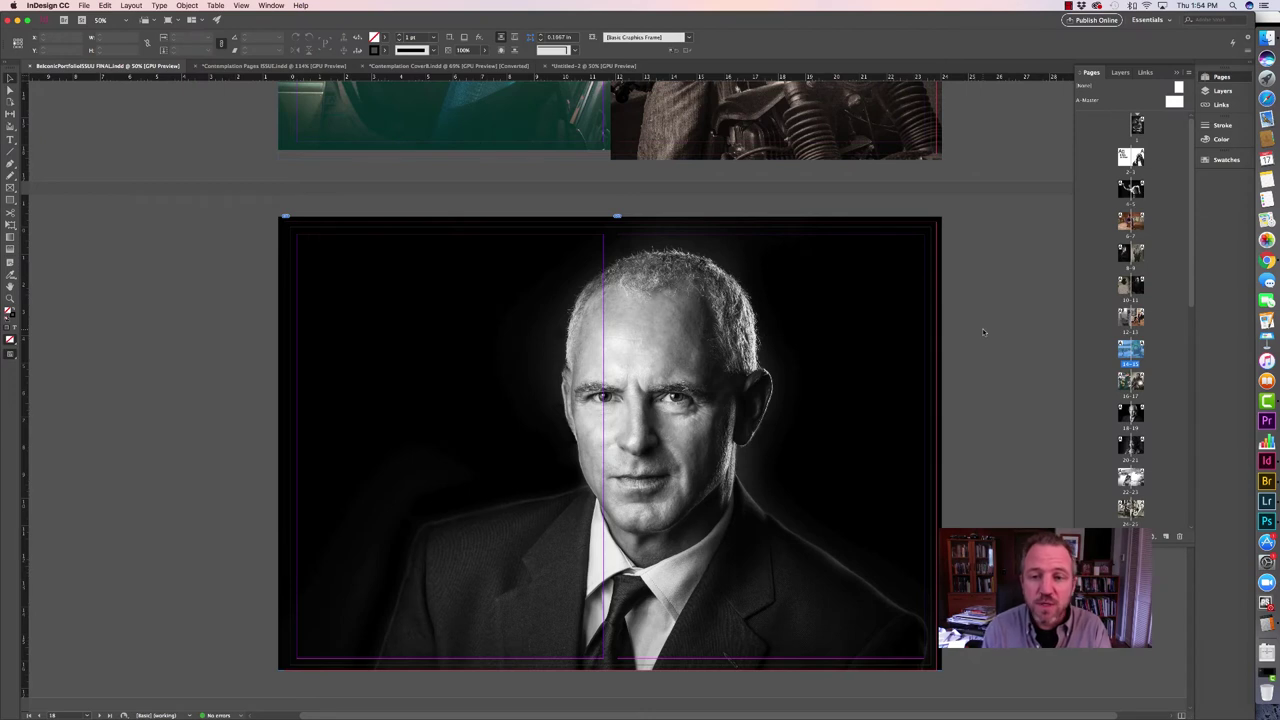
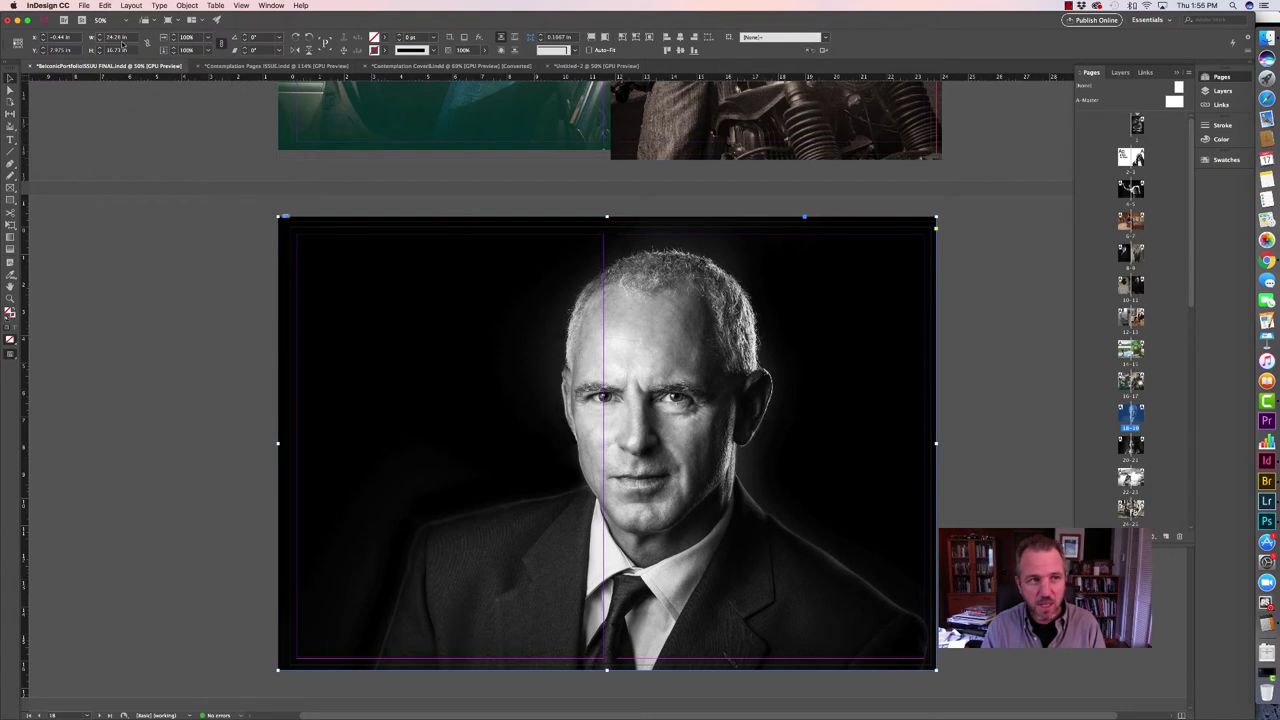
left_click(105, 5)
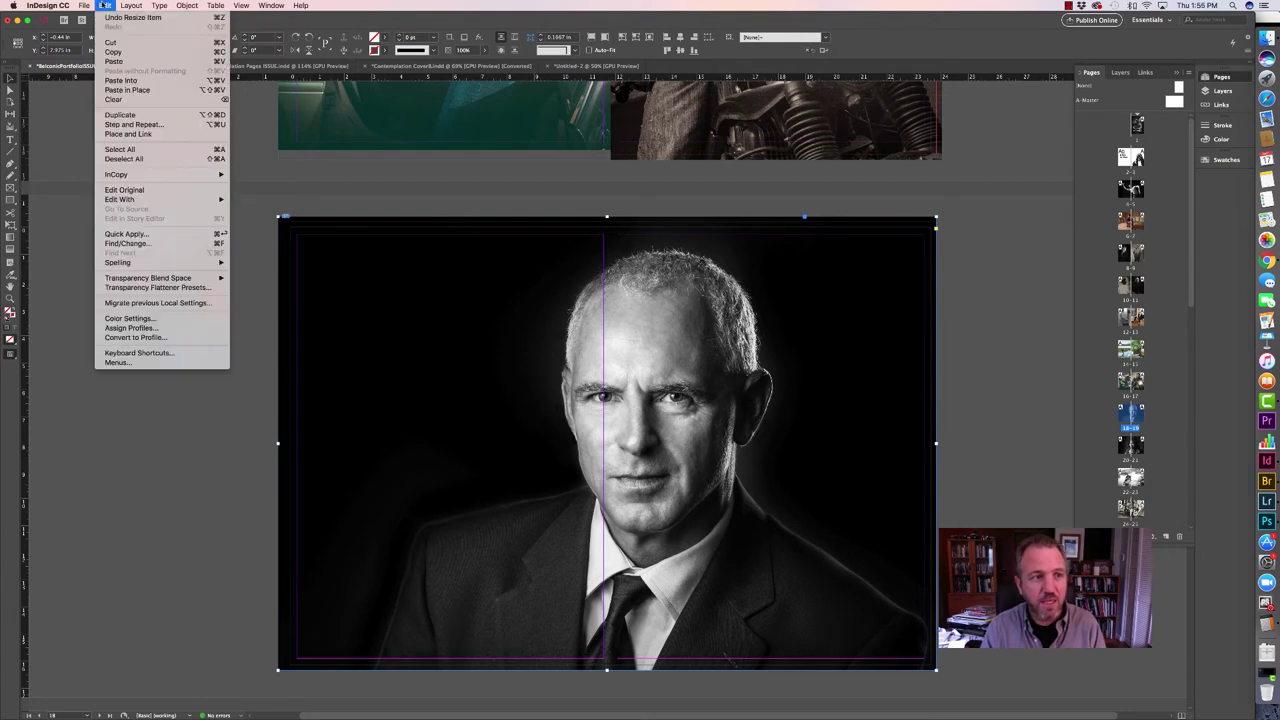
left_click(132, 91)
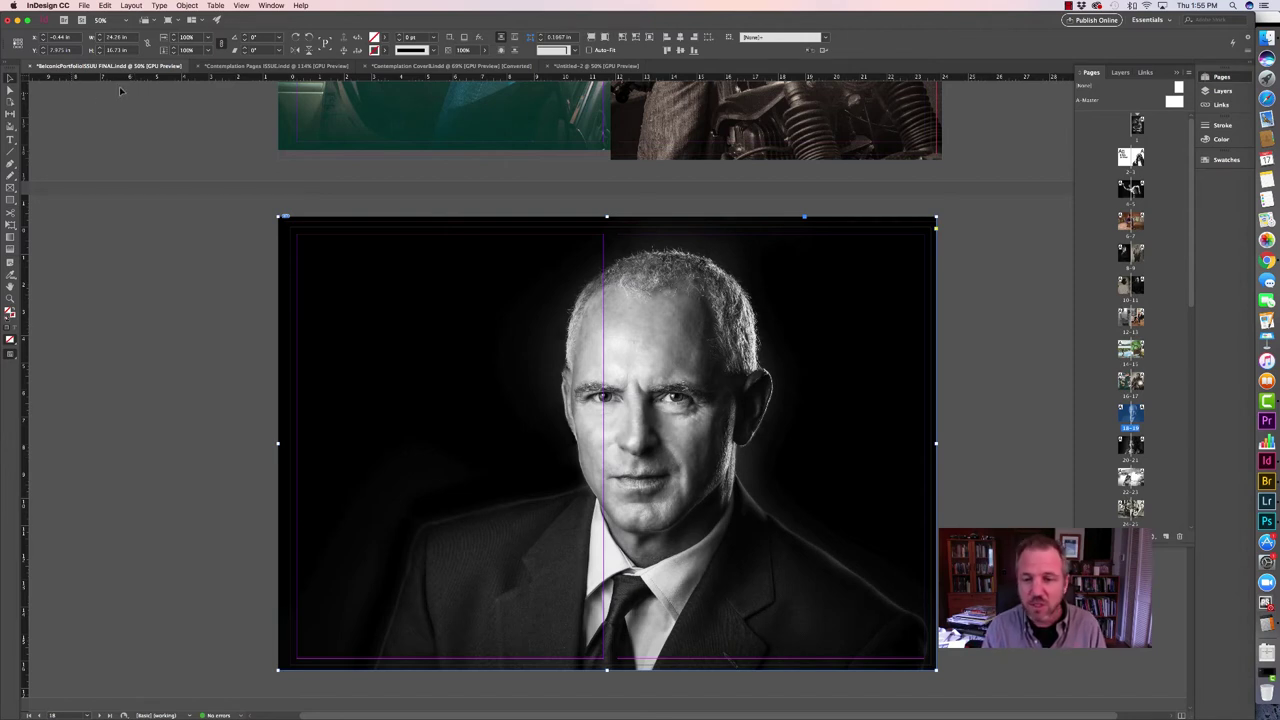
left_click(993, 282)
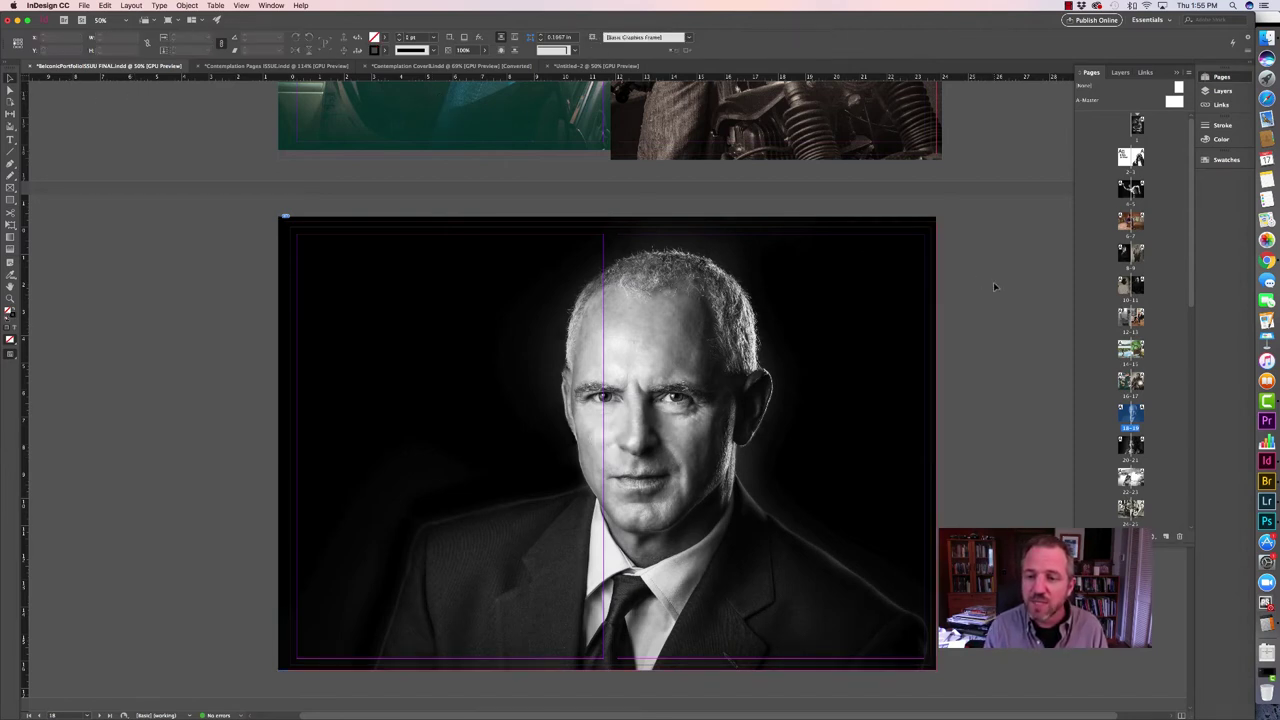
left_click(883, 303)
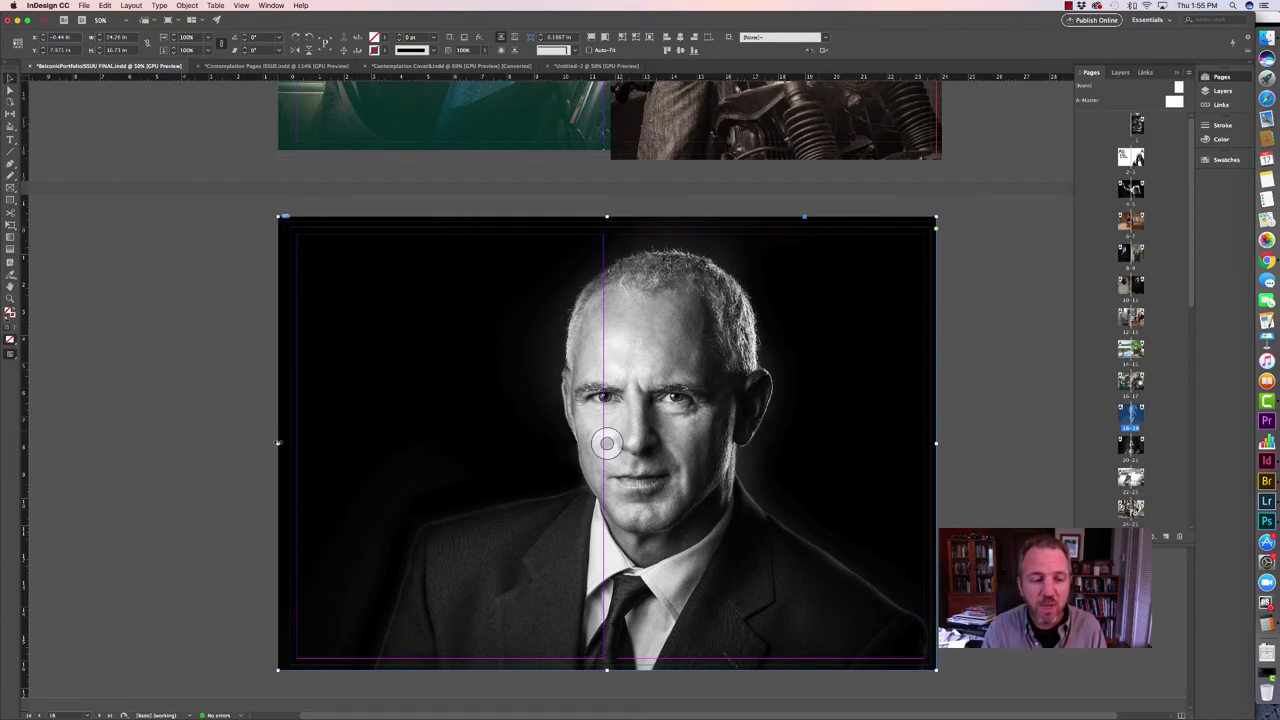
left_click_drag(278, 446, 611, 494)
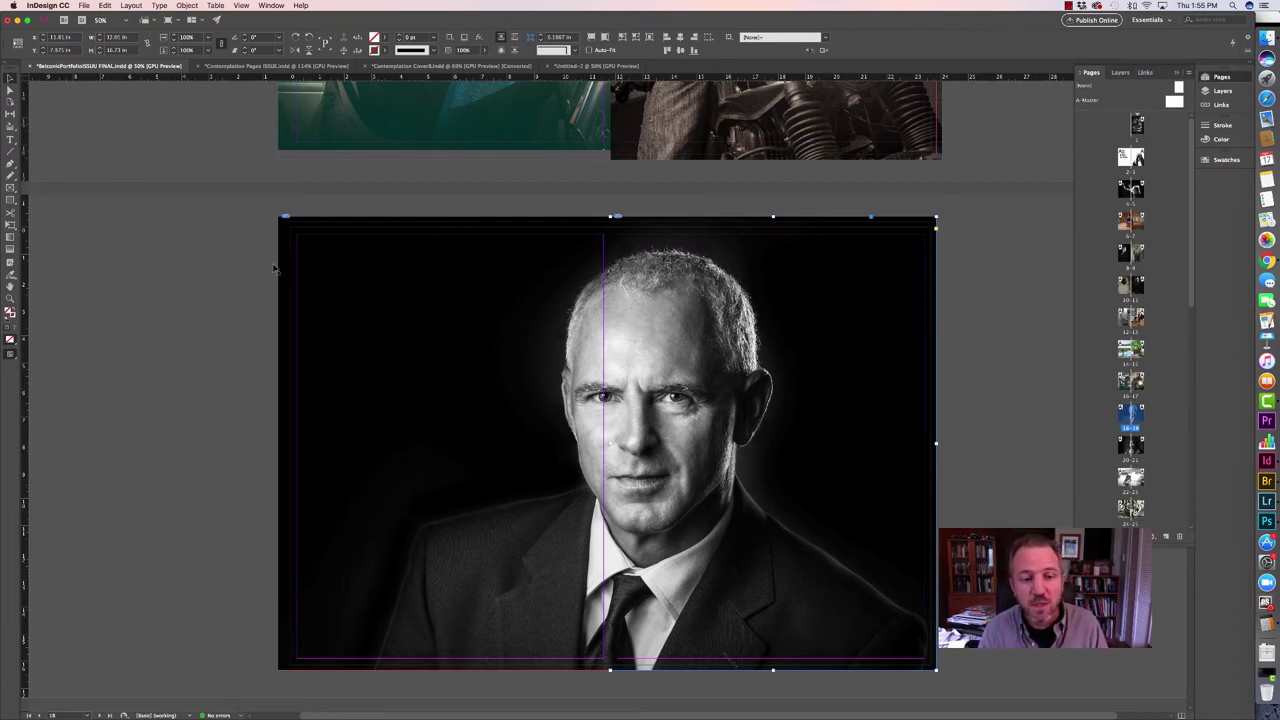
Crop the original portrait at the gutter to the left-hand page and preview the split spread in Presentation mode.
left_click(375, 322)
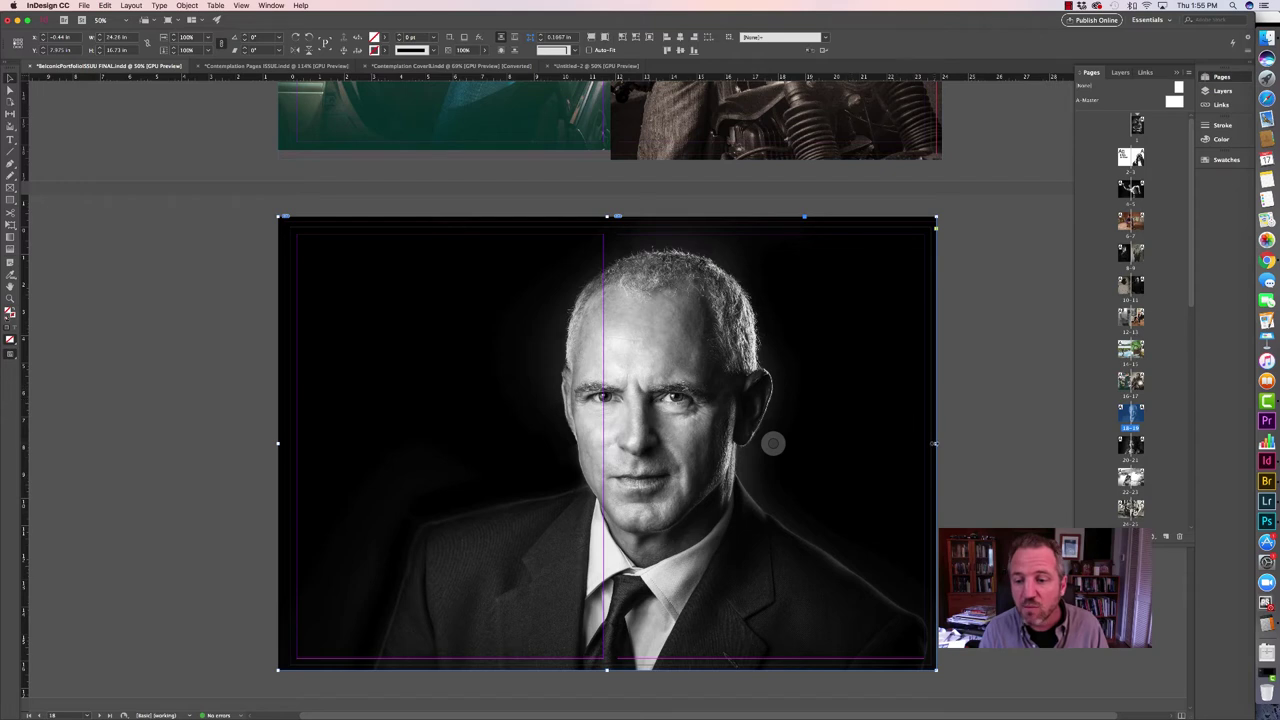
left_click_drag(936, 443, 610, 432)
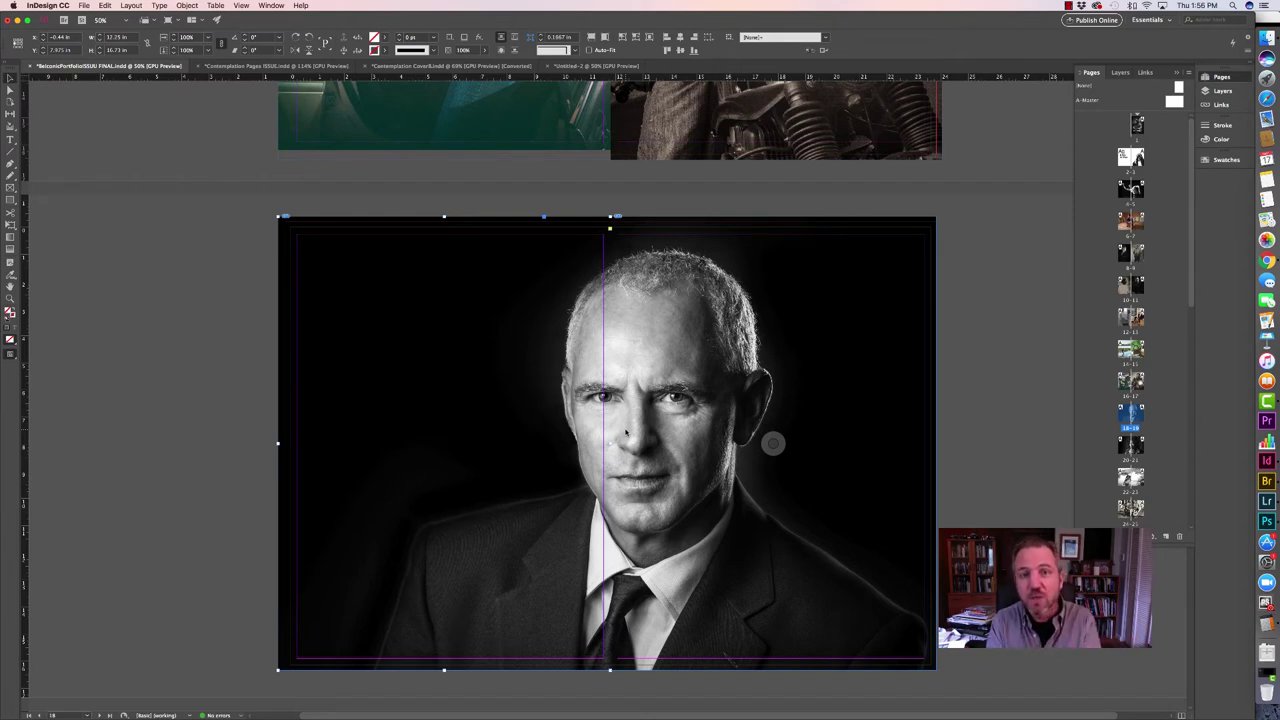
key("shift+w")
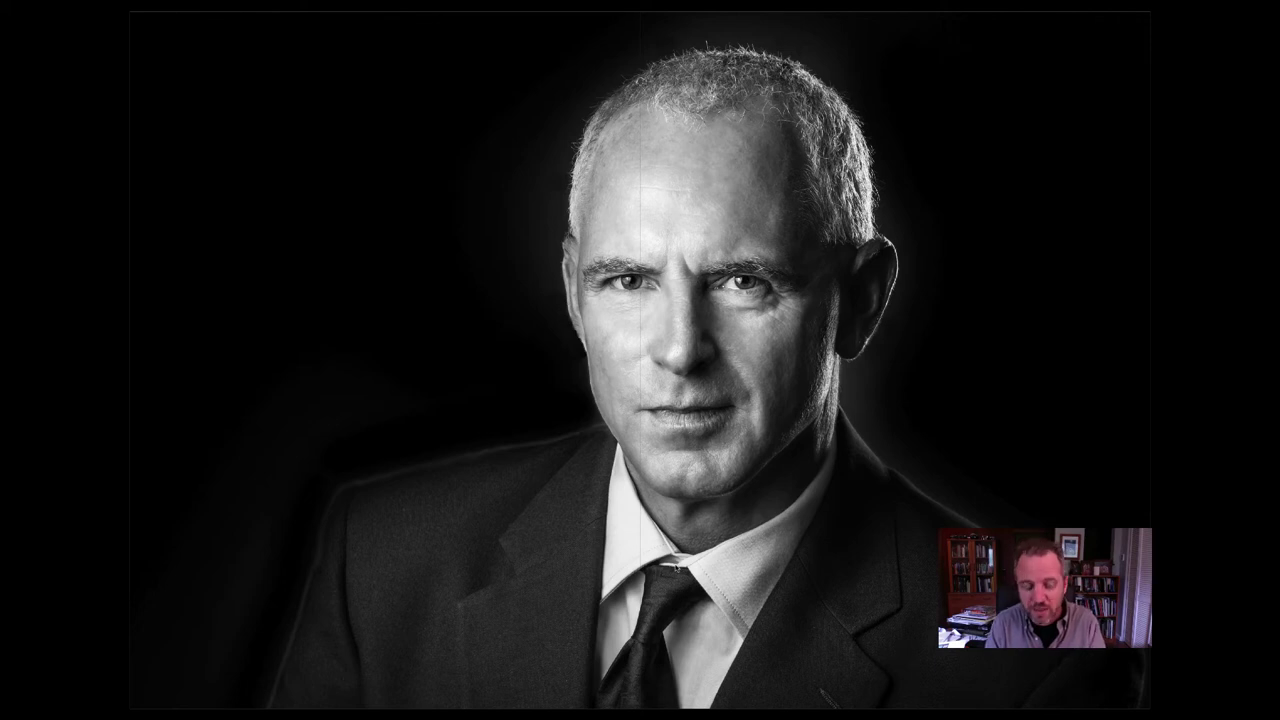
key("Escape")
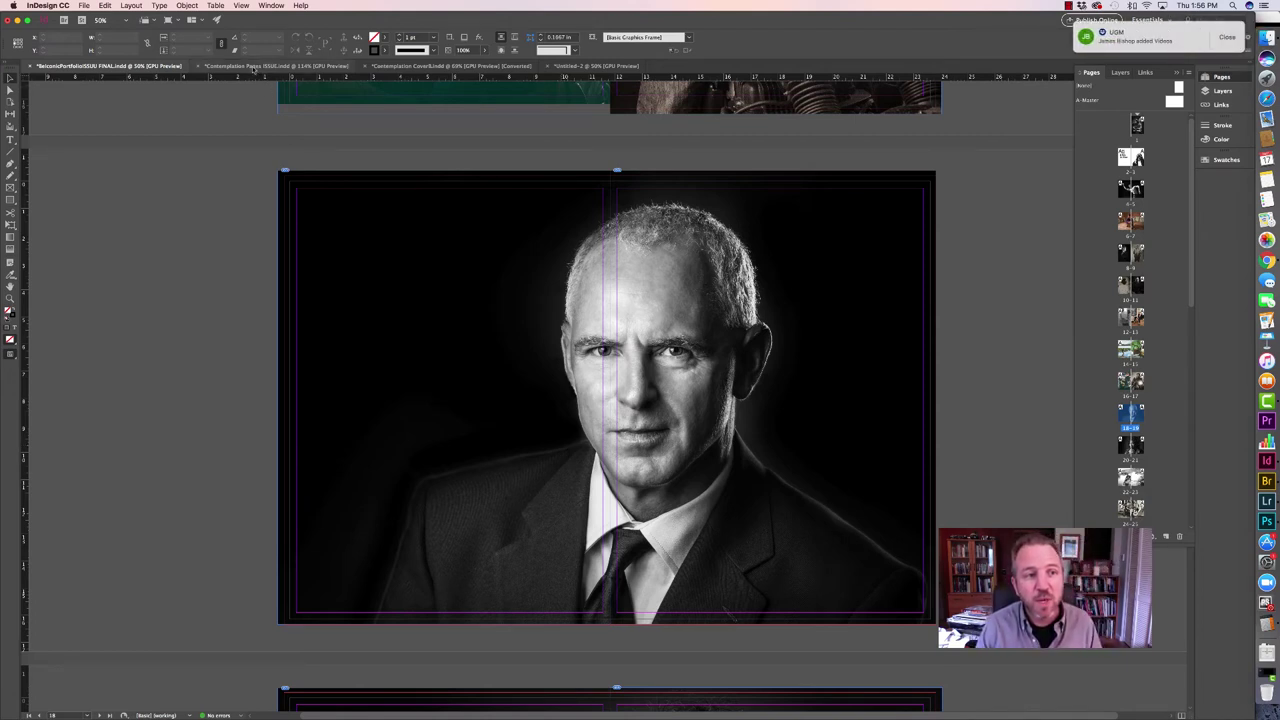
Open the Contemplation Pages document and review its layout from the cover to the Buddha and Einstein quotation spread.
left_click(254, 67)
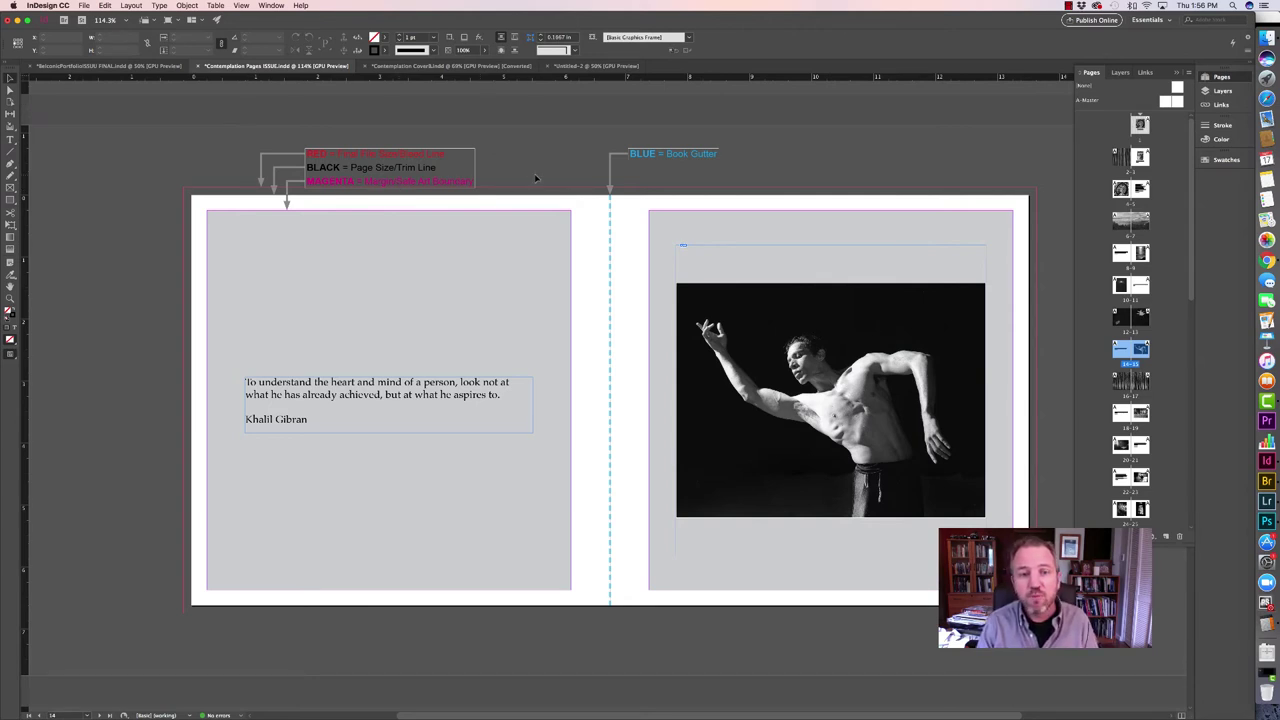
scroll(534, 173, "up", 20)
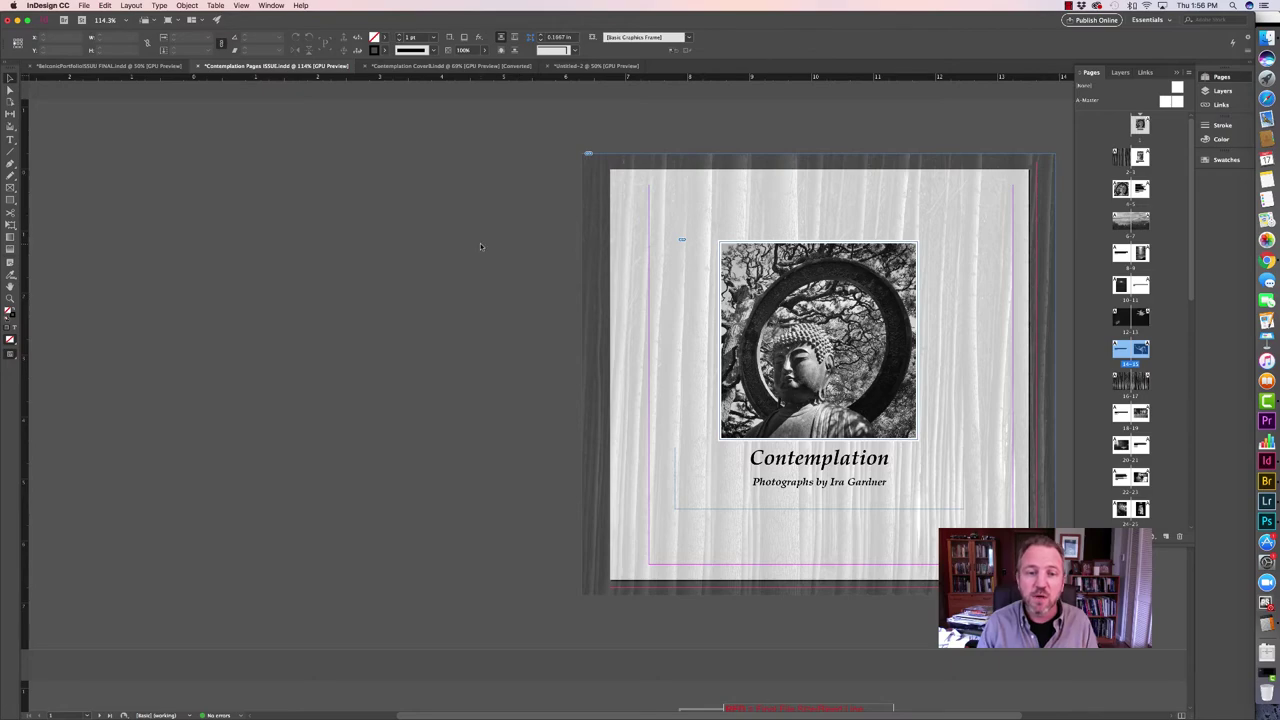
scroll(480, 243, "down", 15)
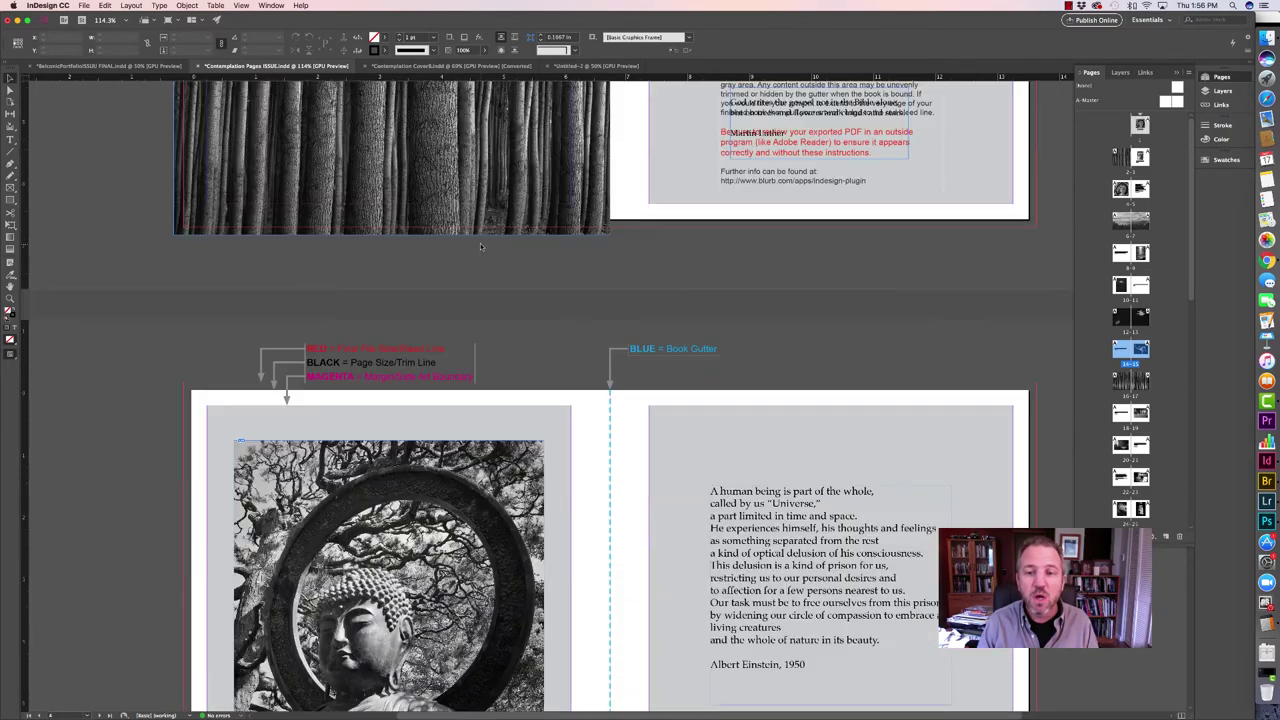
scroll(480, 246, "down", 5)
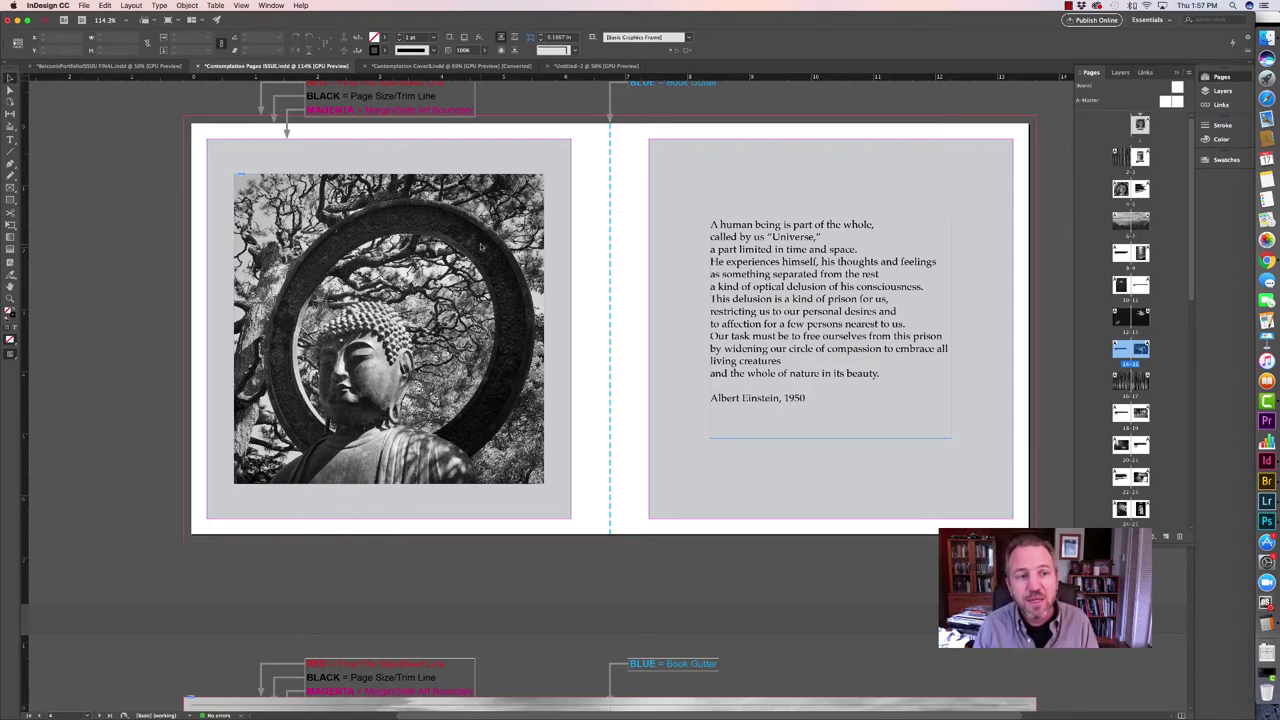
scroll(481, 245, "up", 1)
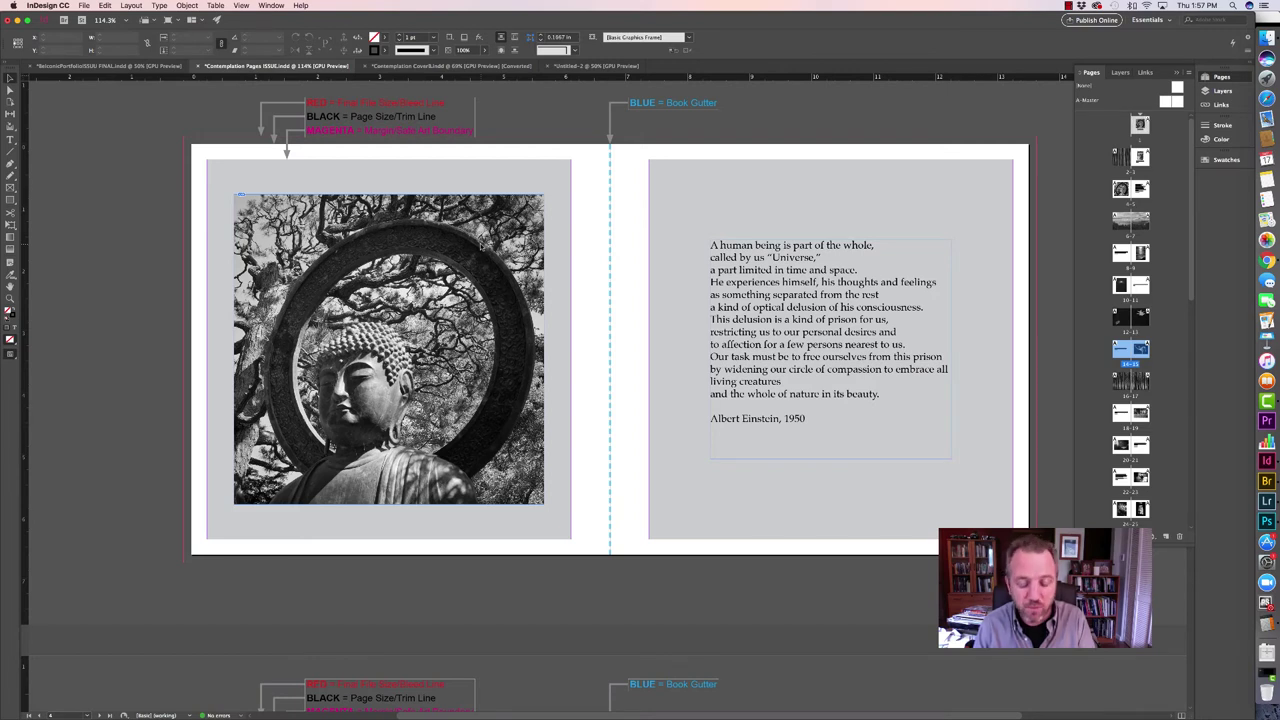
Preview the book full-screen, paging back to the cover and forward to the Khalil Gibran quote spread, and exit the preview.
key("shift+w")
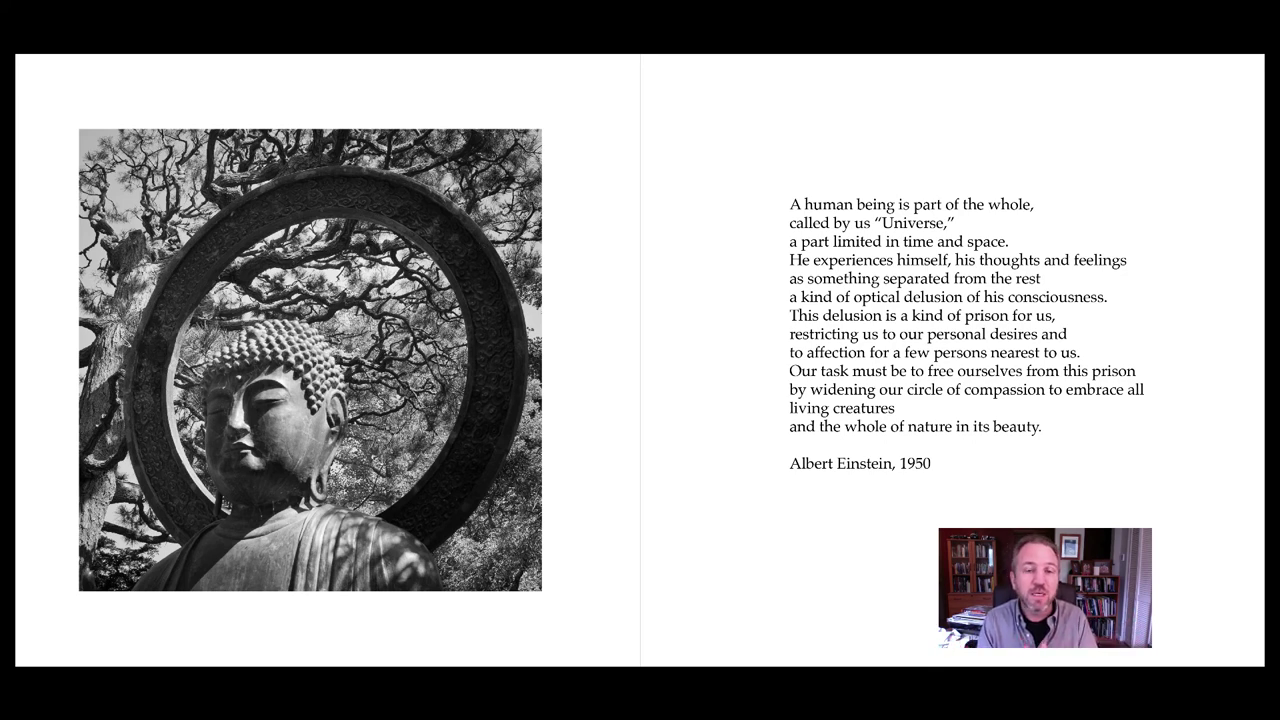
key("Left")
key("Left")
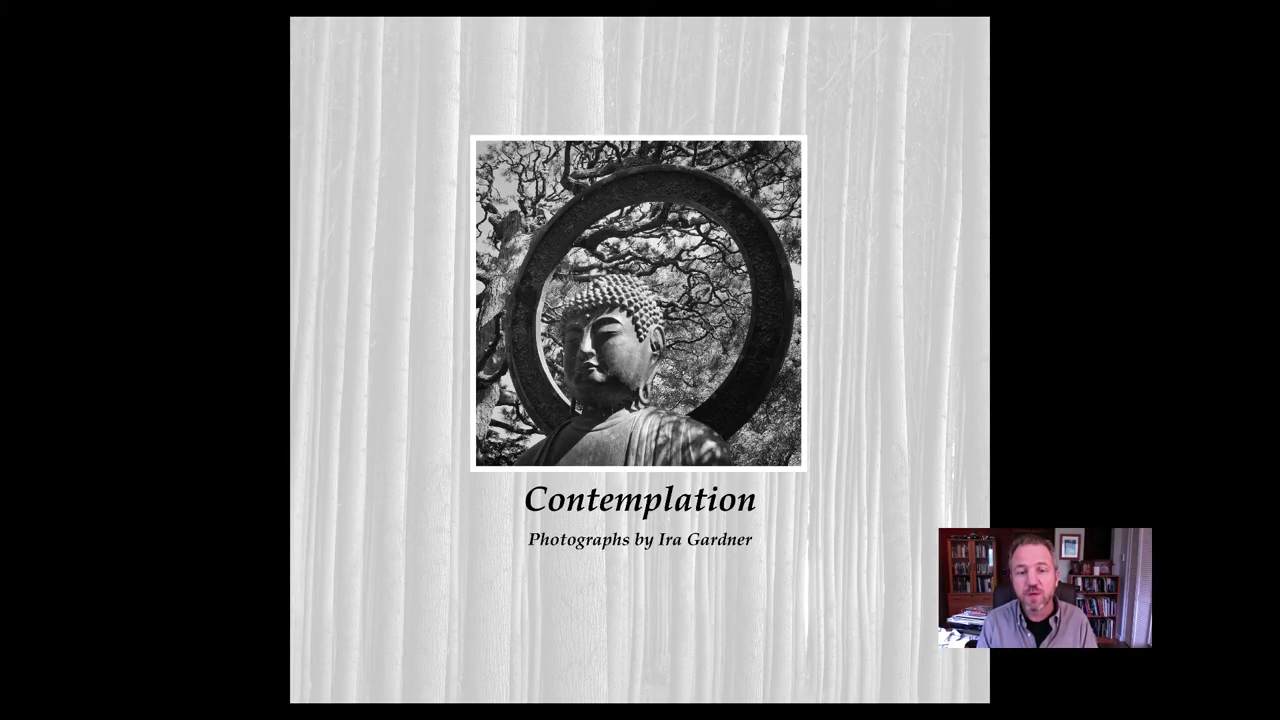
key("Right")
key("Right")
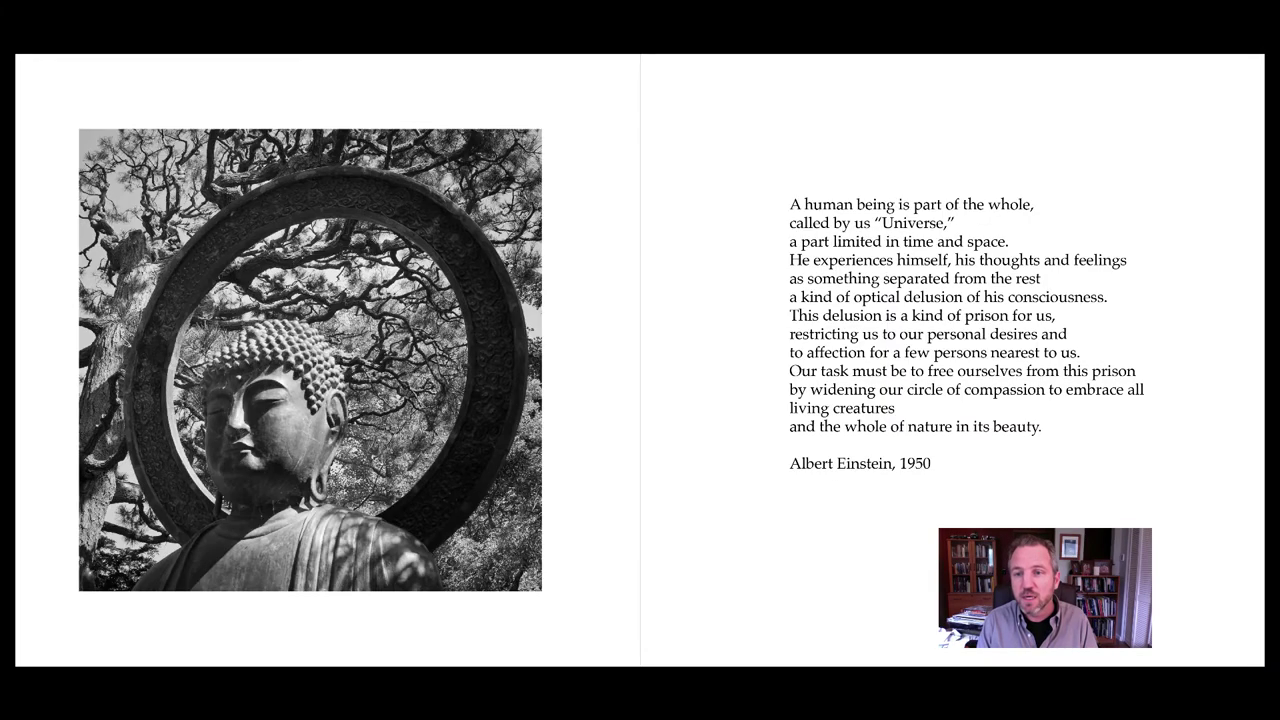
key("Right")
key("Right")
key("Right")
key("Right")
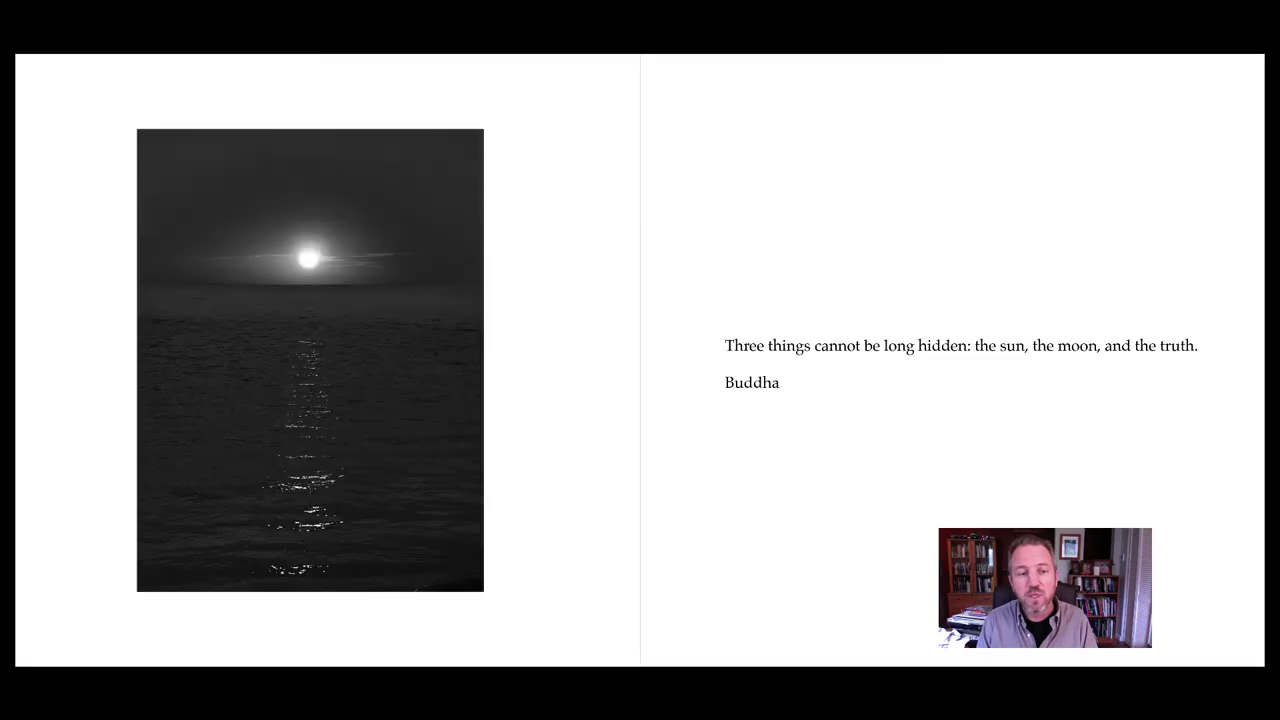
key("Right")
key("Escape")
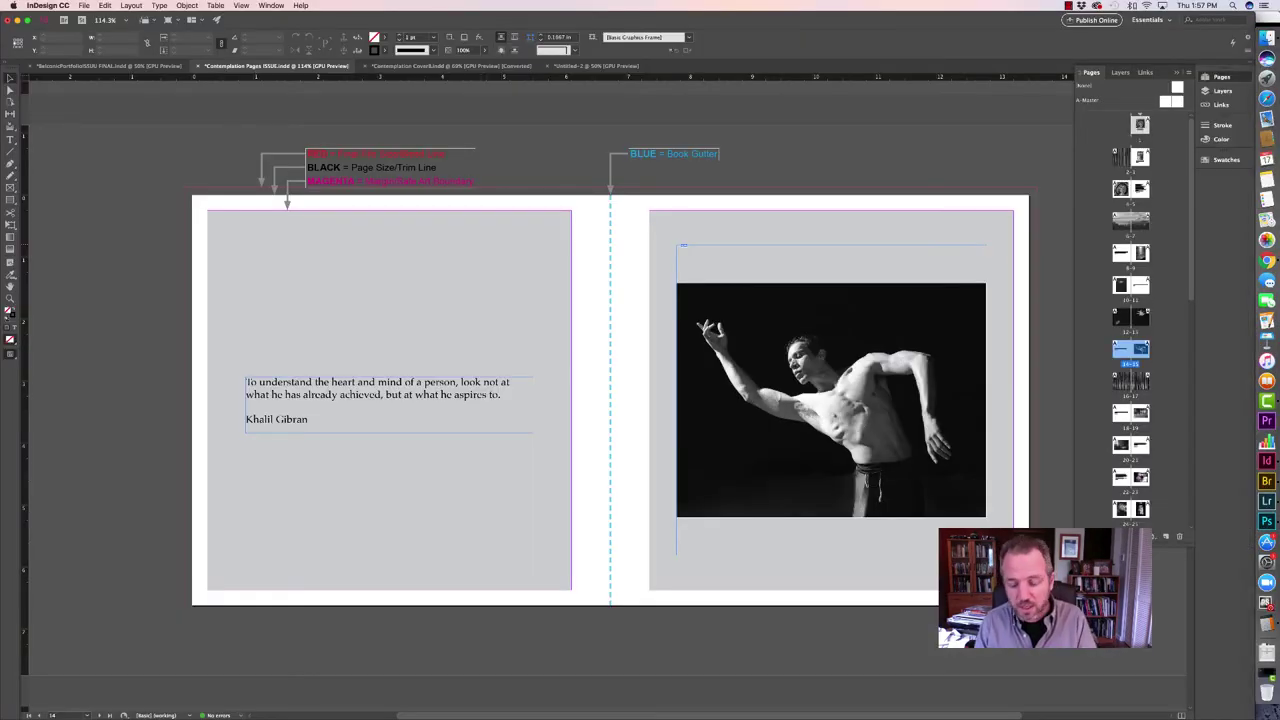
Pull the upper-left corner of the landscape frame on pages 6–7 in to the trim line, and extend it back out to -0.125 in.
scroll(612, 400, "up", 5)
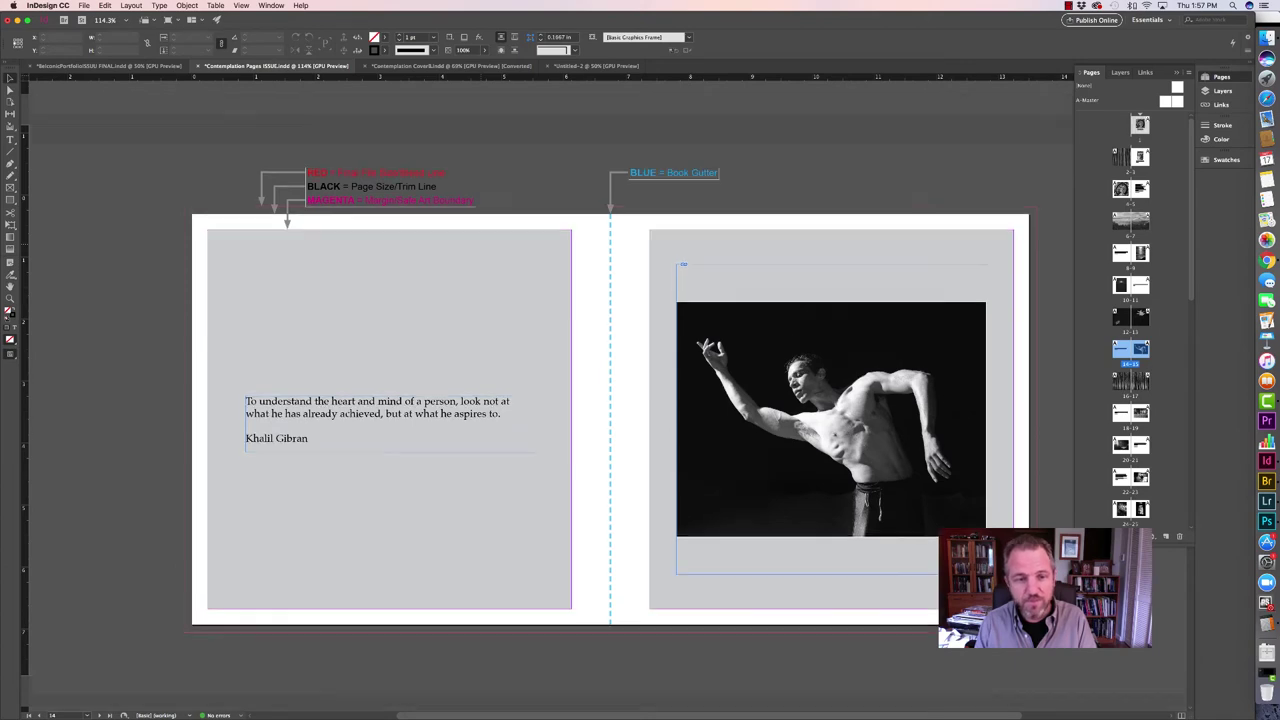
scroll(625, 400, "down", 5)
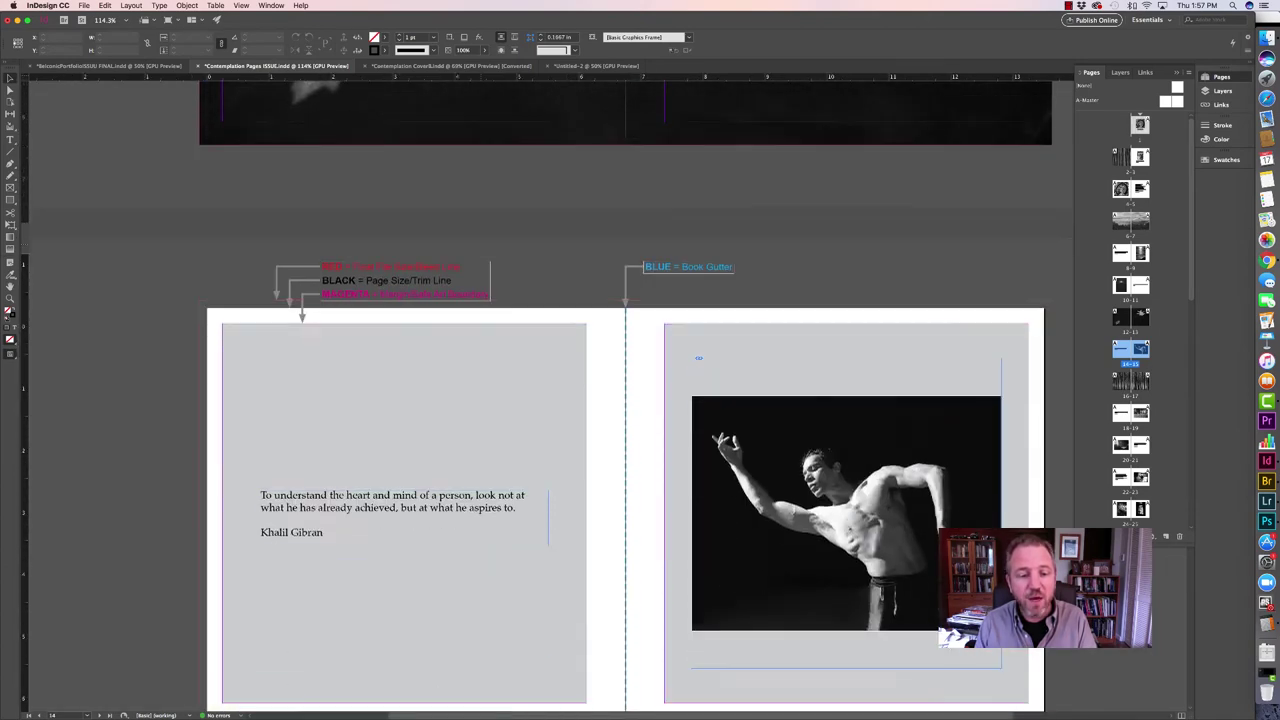
scroll(625, 400, "up", 5)
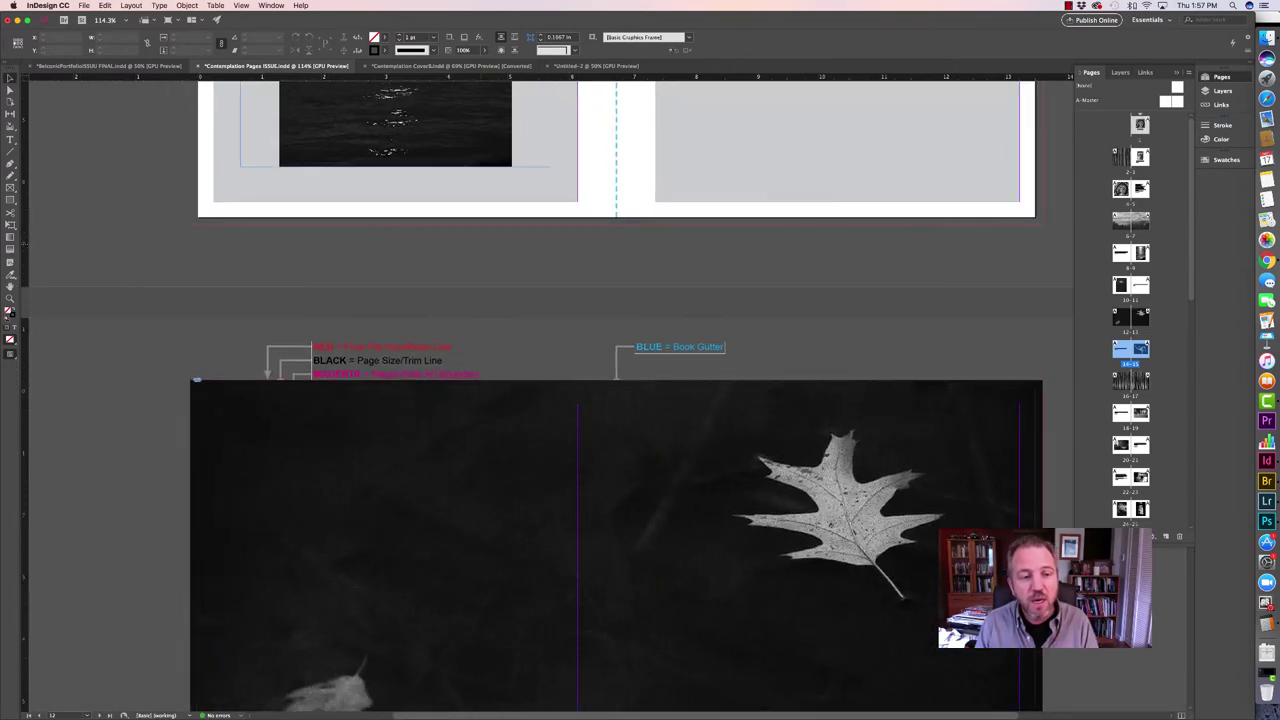
scroll(617, 396, "up", 15)
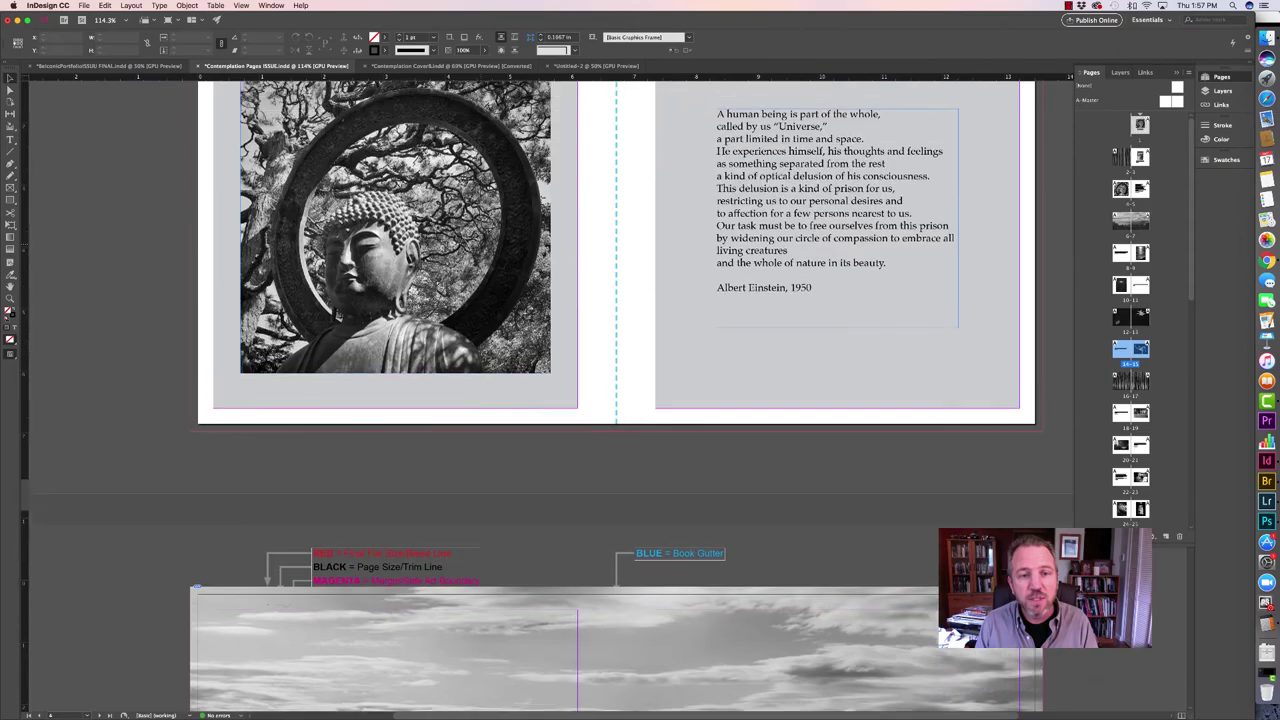
scroll(617, 396, "up", 10)
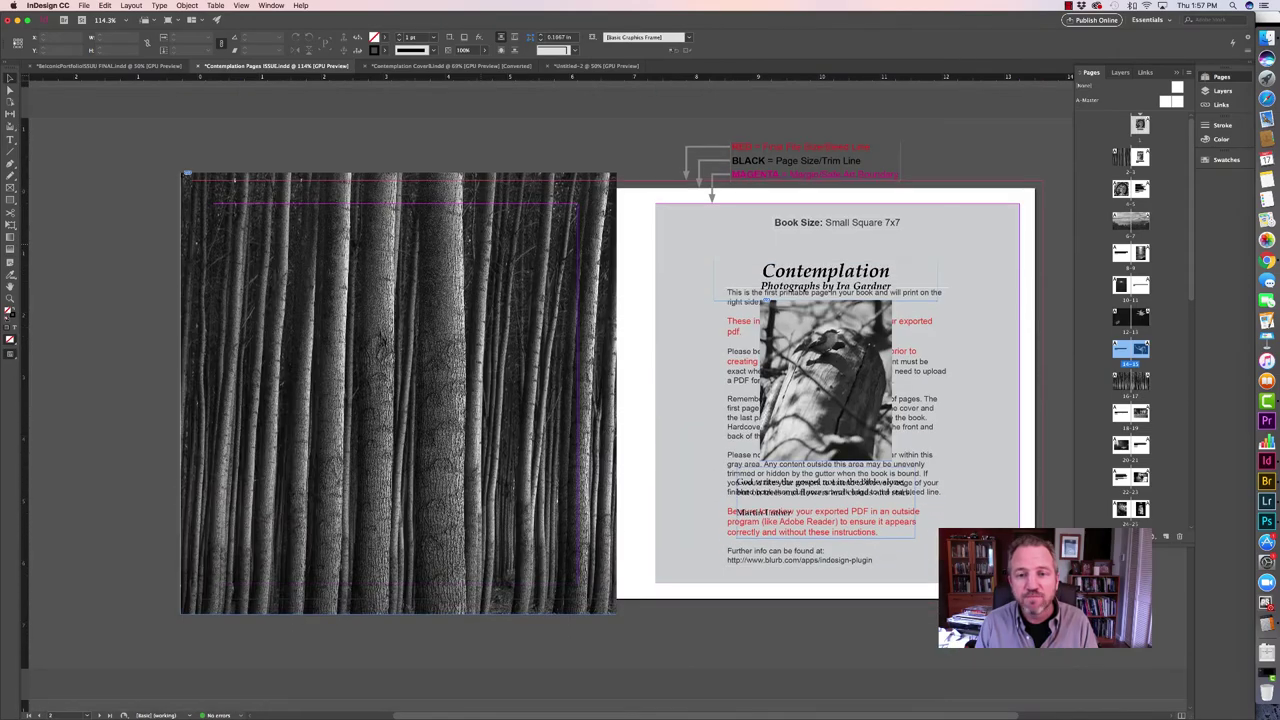
scroll(617, 396, "down", 8)
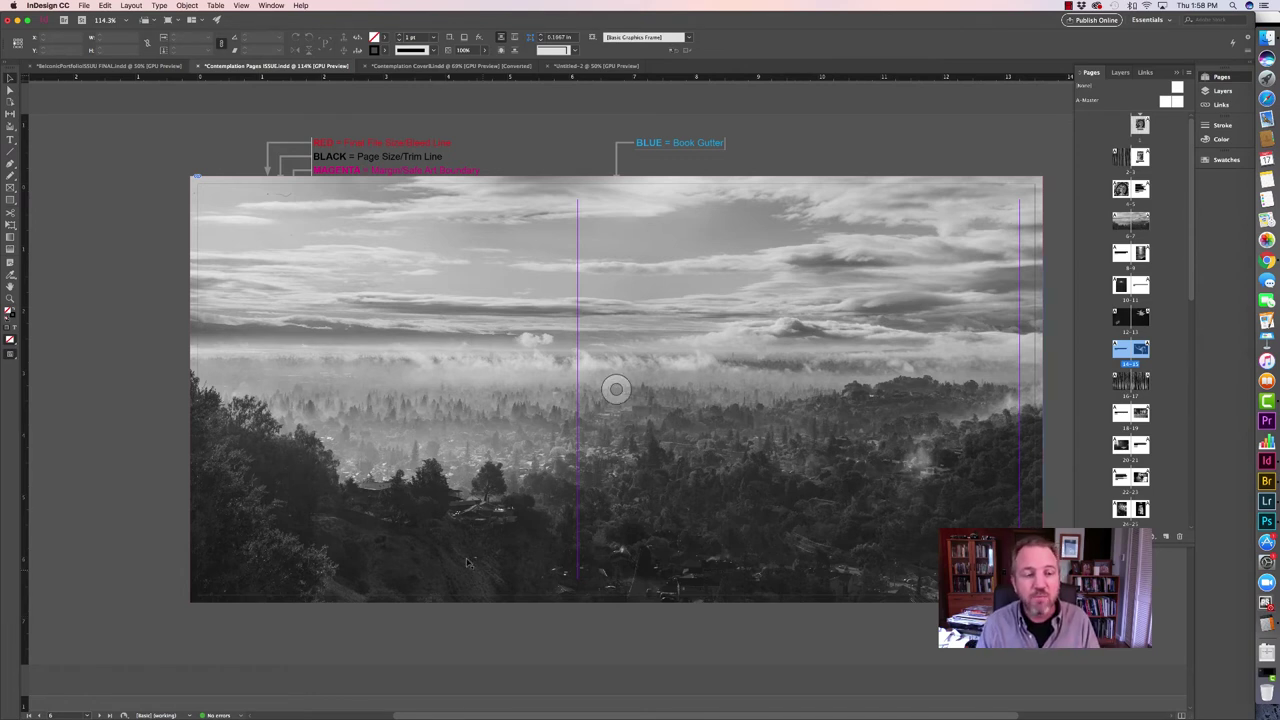
left_click(320, 290)
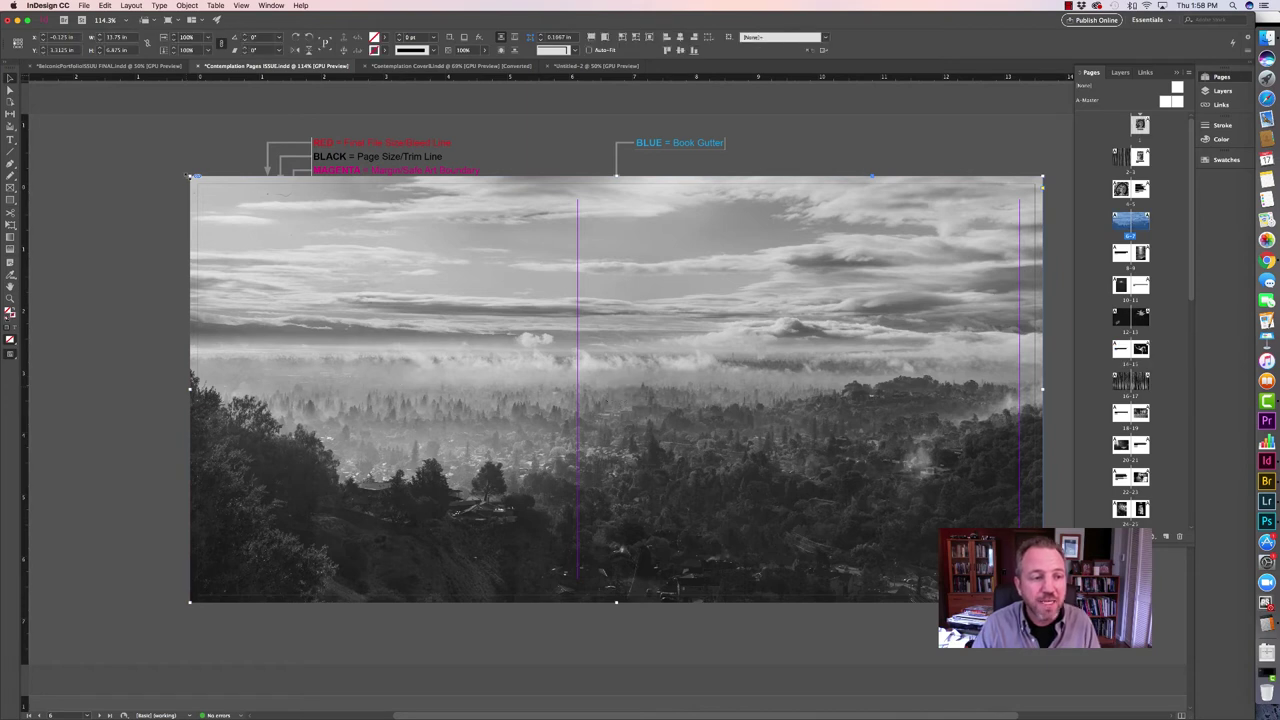
left_click_drag(190, 176, 197, 184)
left_click_drag(198, 188, 198, 185)
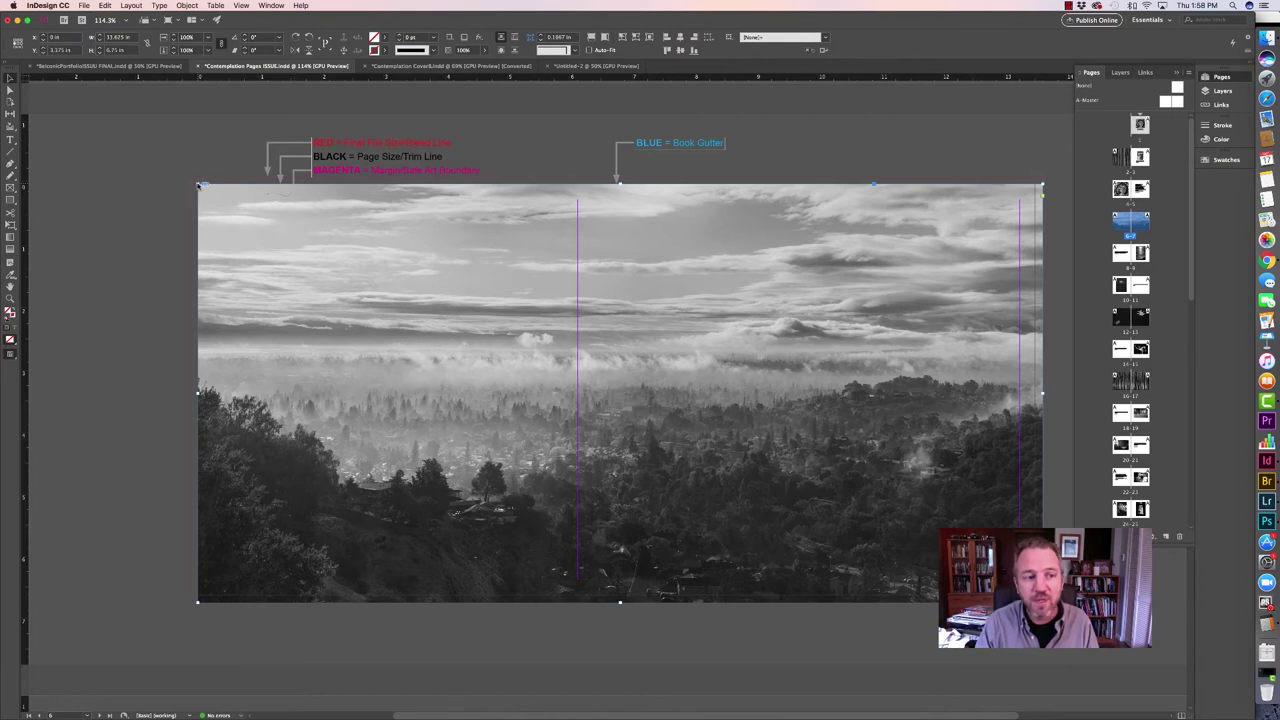
left_click_drag(200, 186, 189, 176)
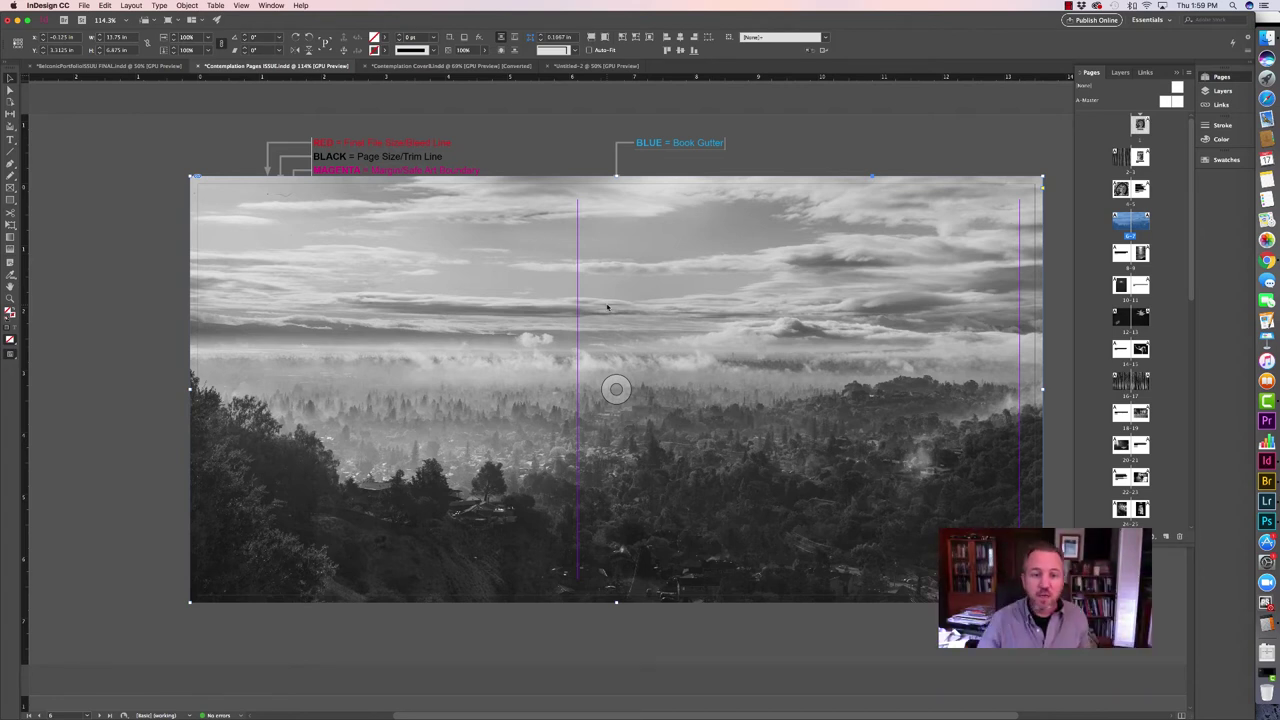
Examine the edges of the landscape spread on pages 6–7 and the book gutter on pages 8–9.
scroll(607, 307, "down", 5)
scroll(590, 243, "up", 7)
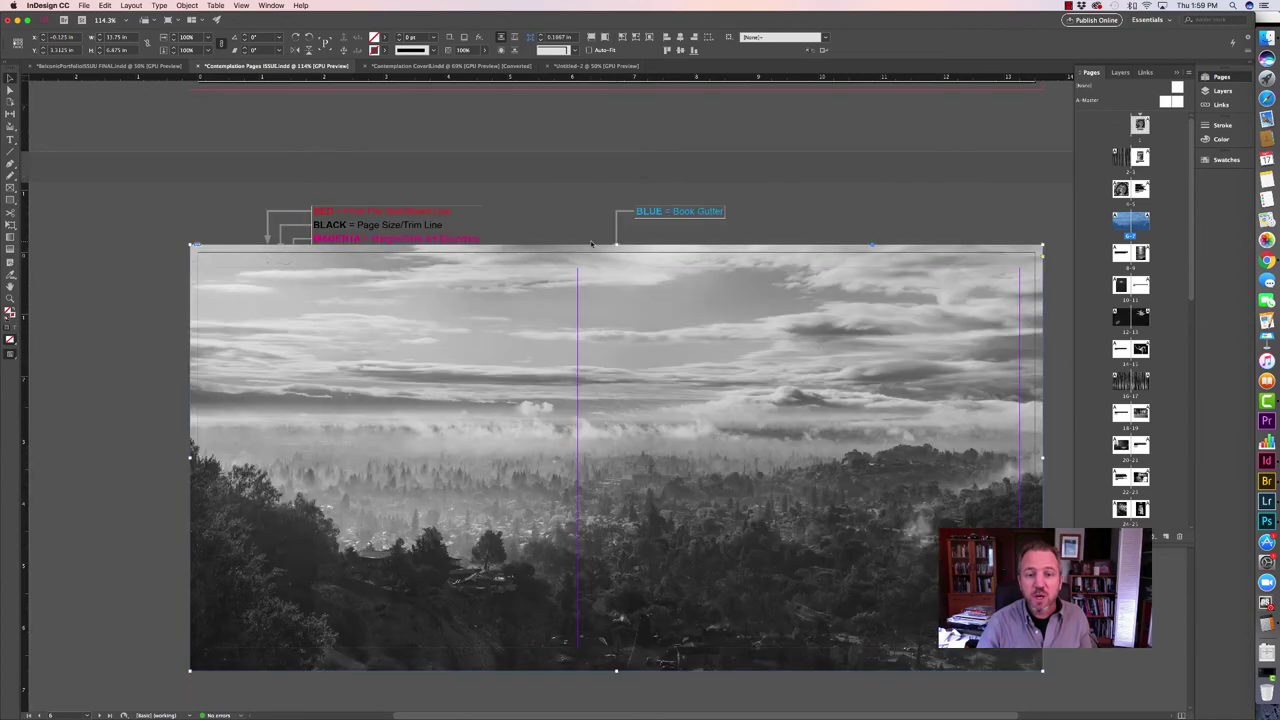
scroll(671, 357, "down", 5)
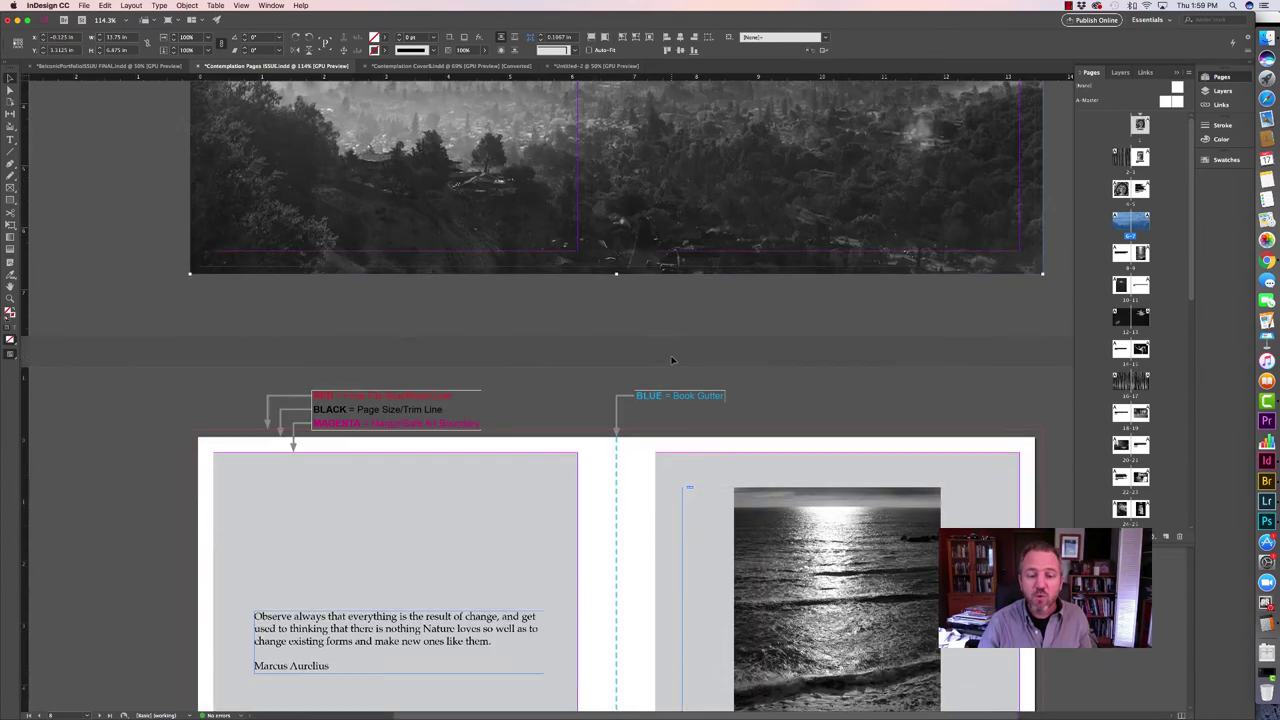
scroll(671, 359, "down", 1)
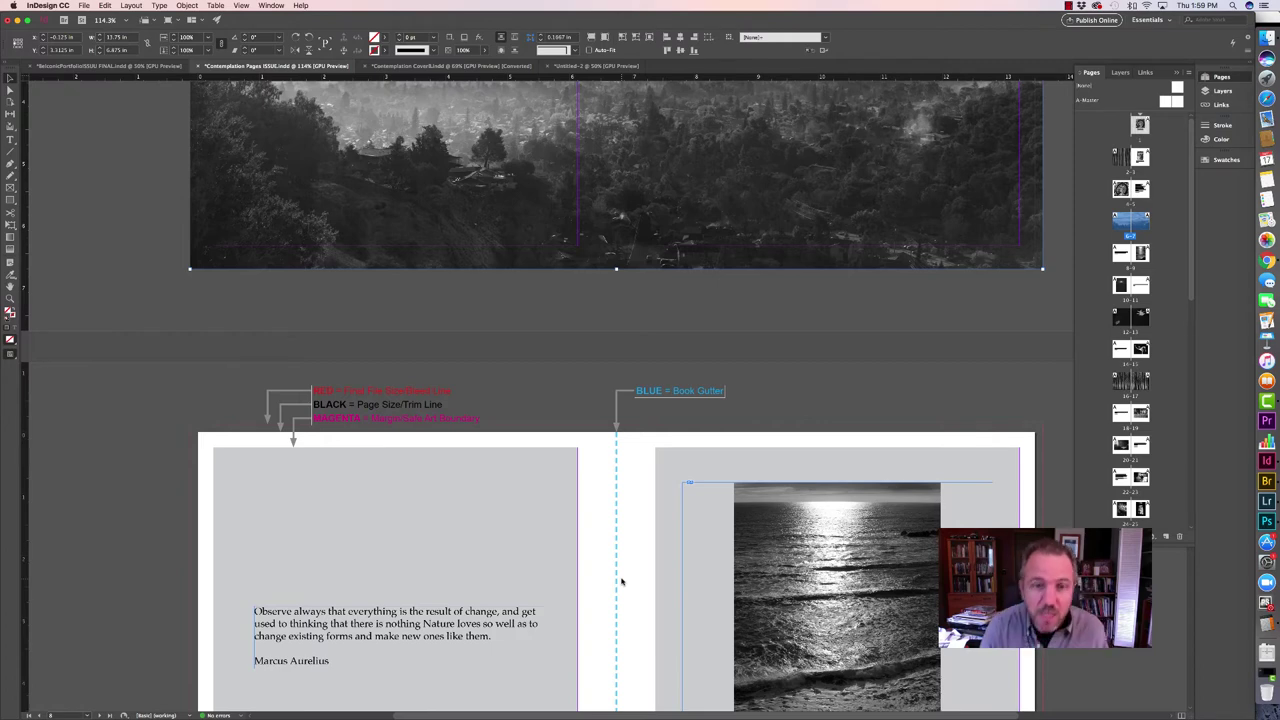
scroll(623, 583, "down", 1)
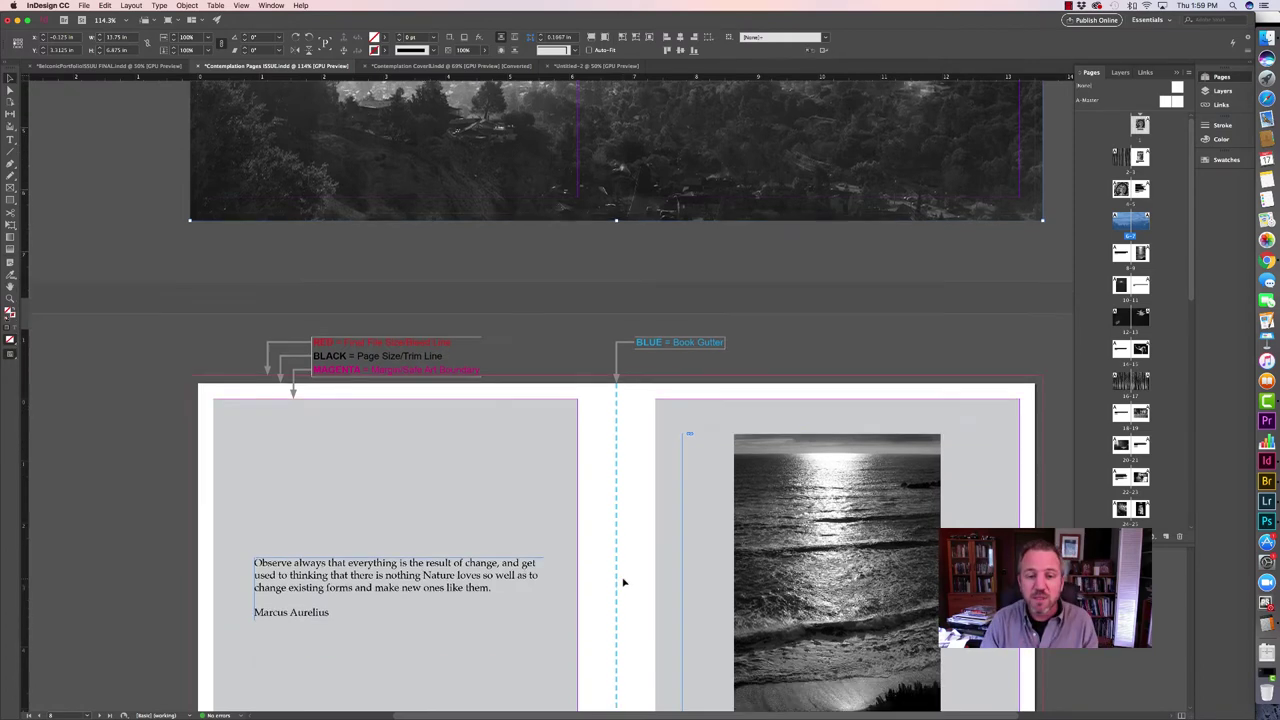
scroll(623, 583, "up", 3)
key("super+z")
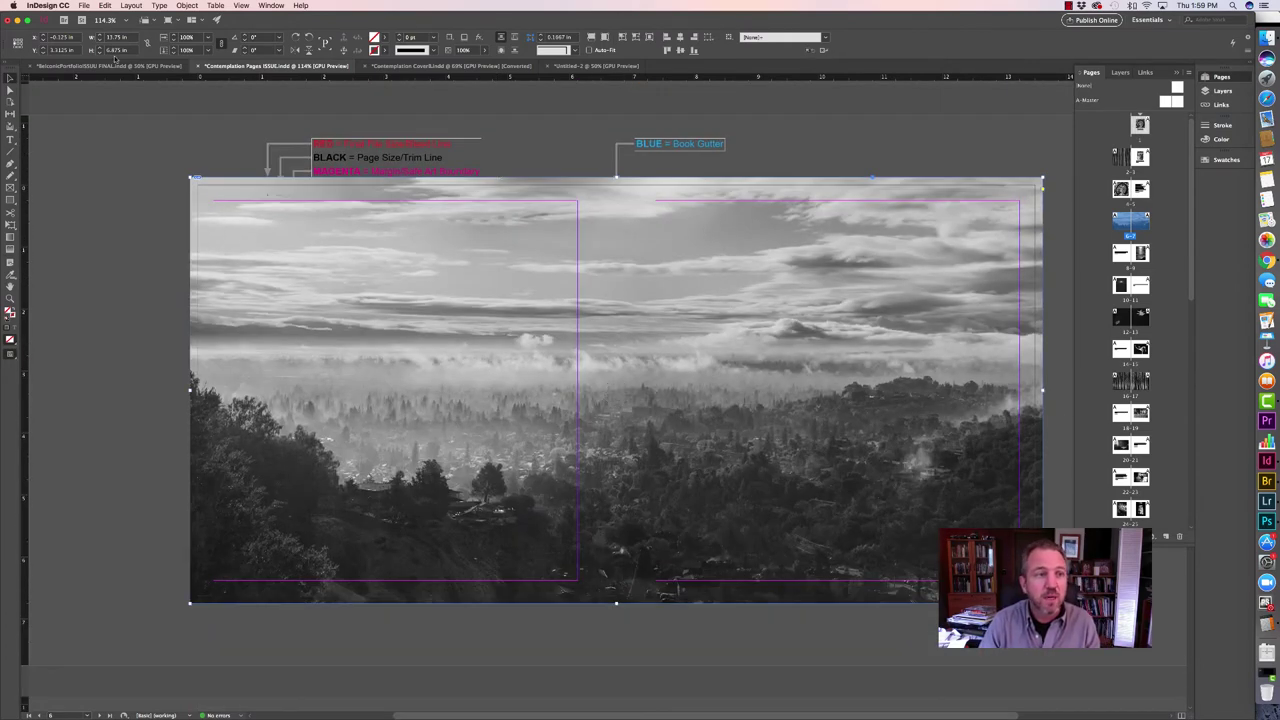
Compare the full-spread photos in the portfolio document and the layout of the Contemplation cover document, and return to the Contemplation pages document.
left_click(118, 66)
scroll(441, 320, "down", 2)
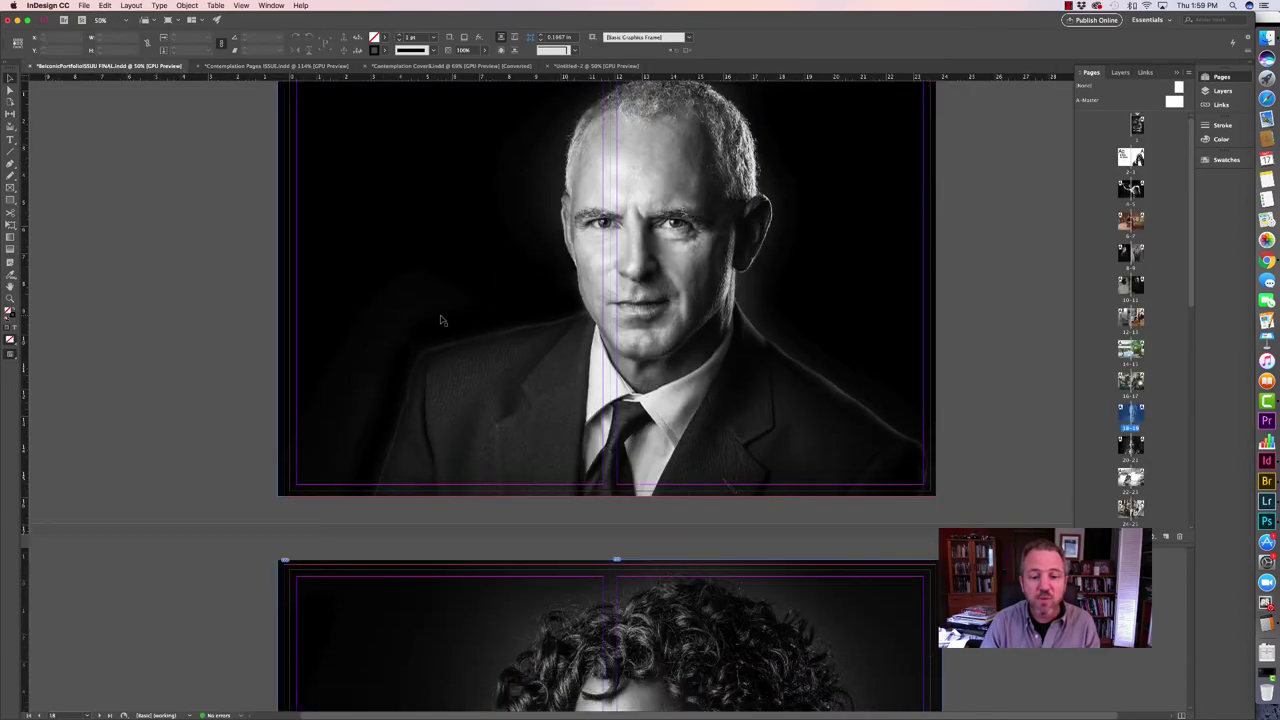
scroll(441, 320, "down", 20)
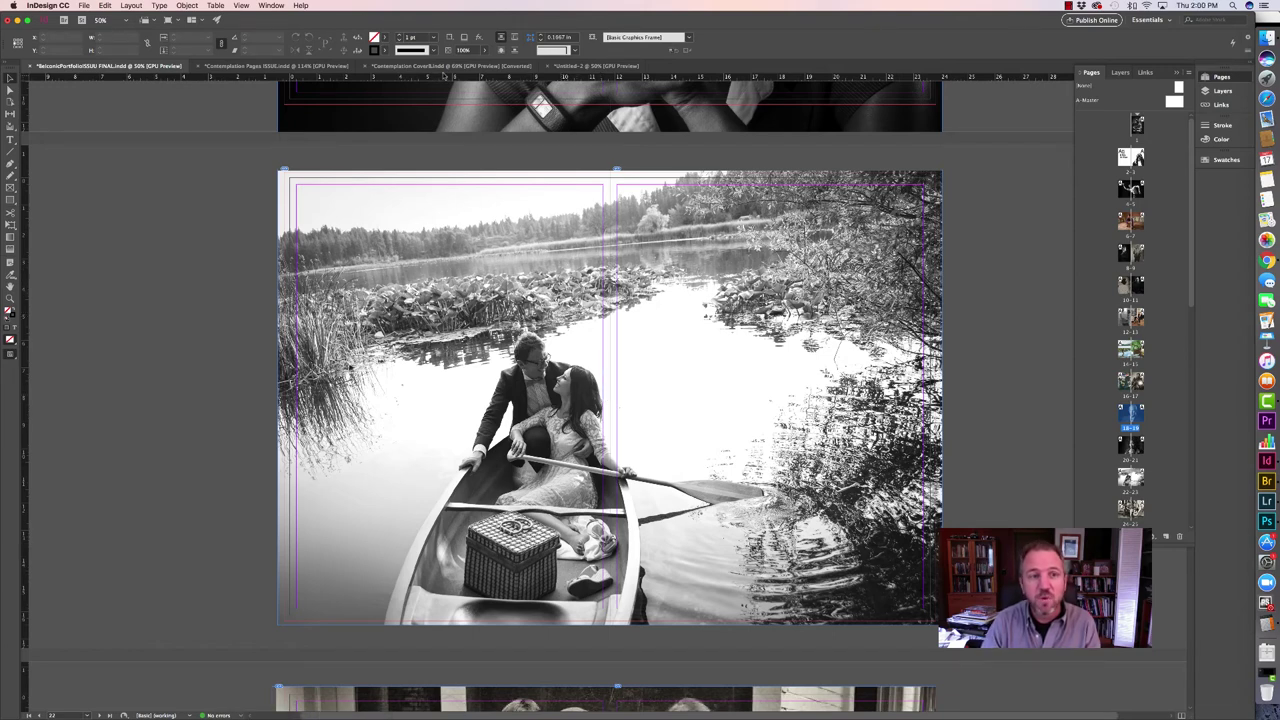
left_click(424, 70)
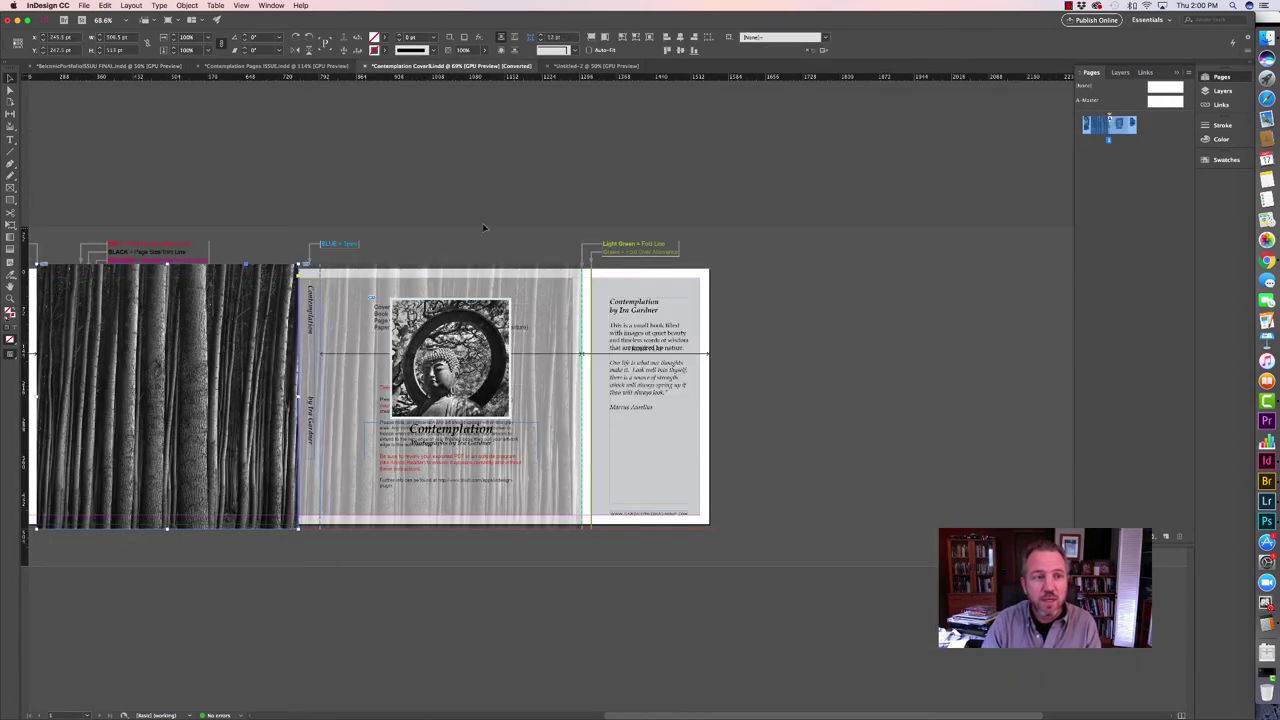
left_click(290, 67)
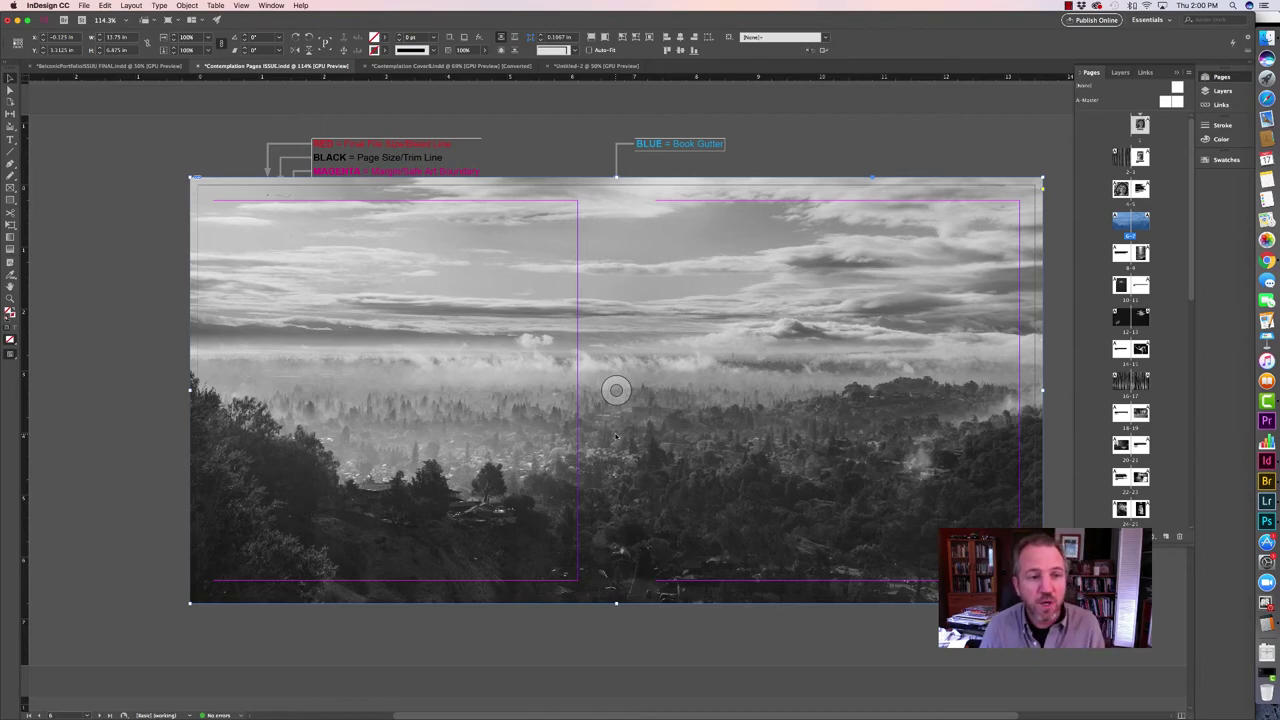
Open the landscape image on pages 6–7 in Photoshop for editing.
scroll(616, 437, "down", 15)
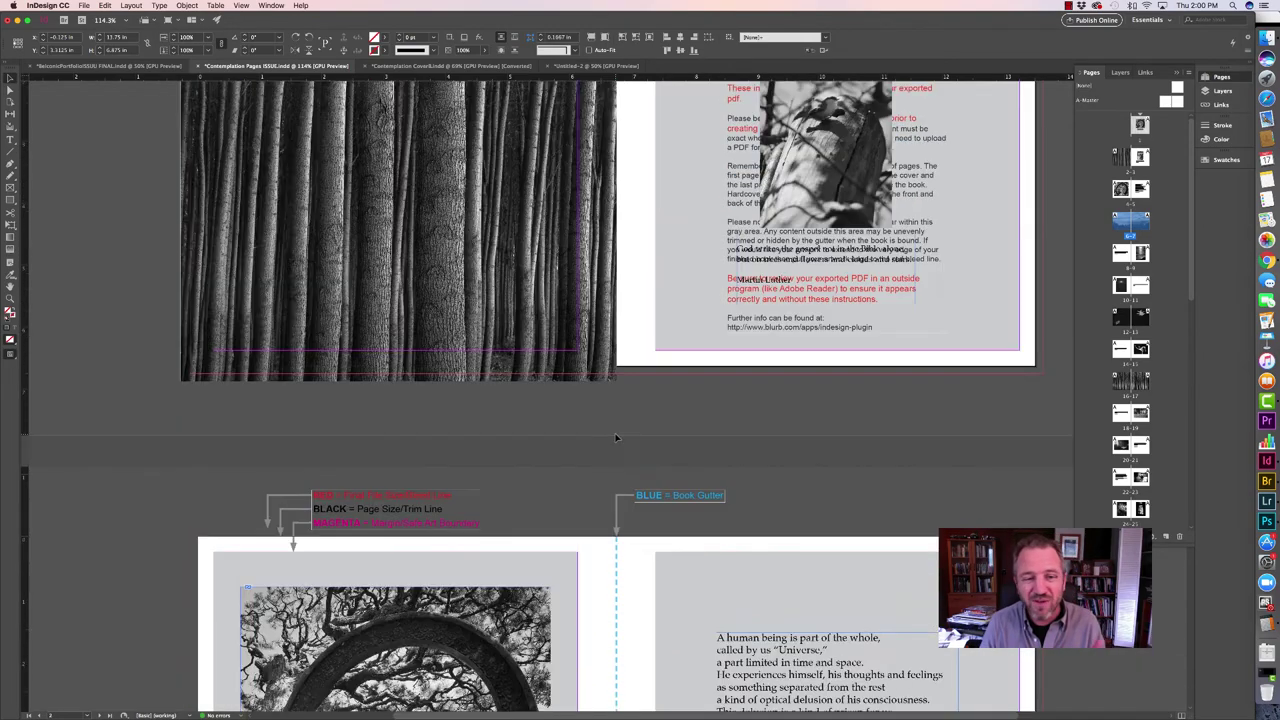
scroll(616, 437, "up", 10)
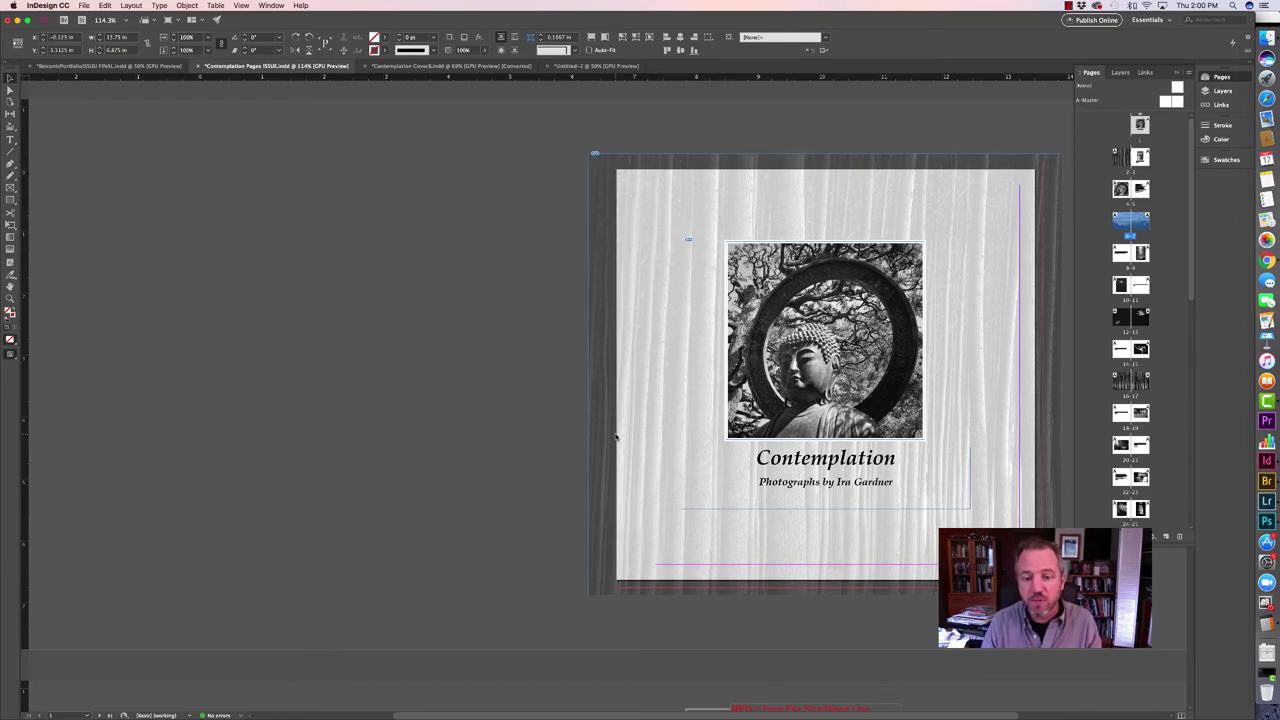
scroll(616, 437, "down", 10)
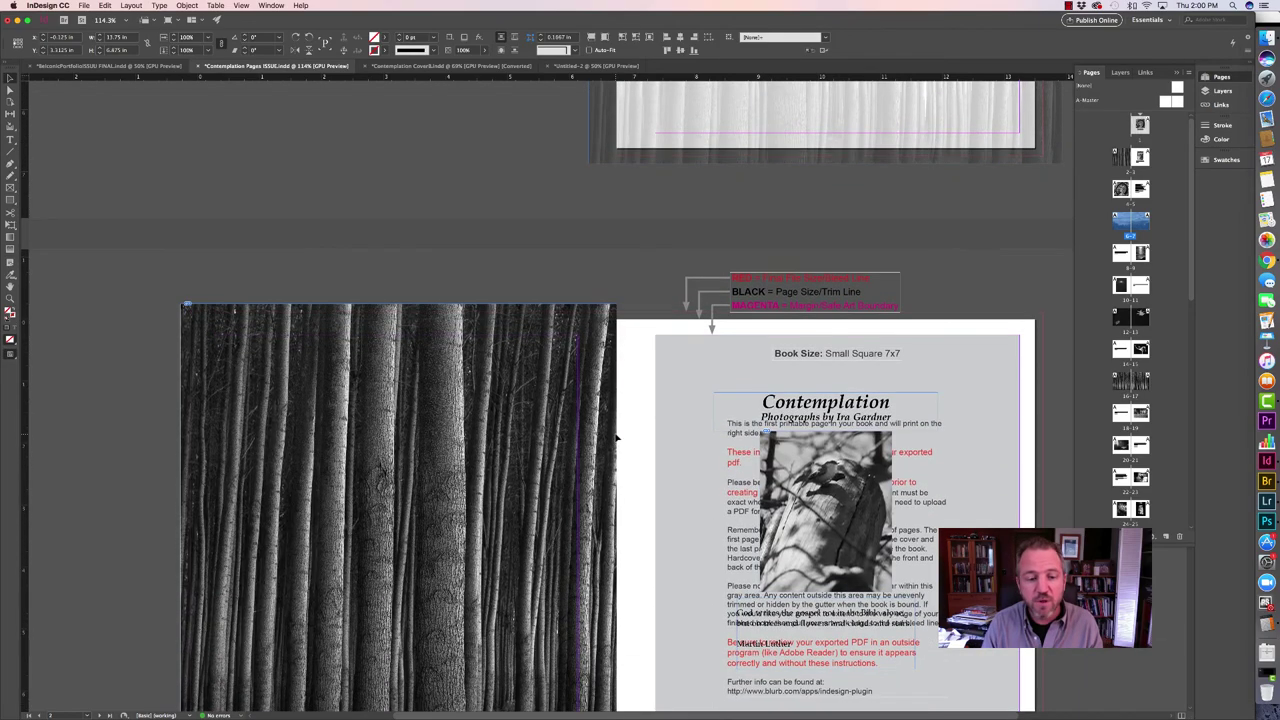
scroll(616, 437, "down", 10)
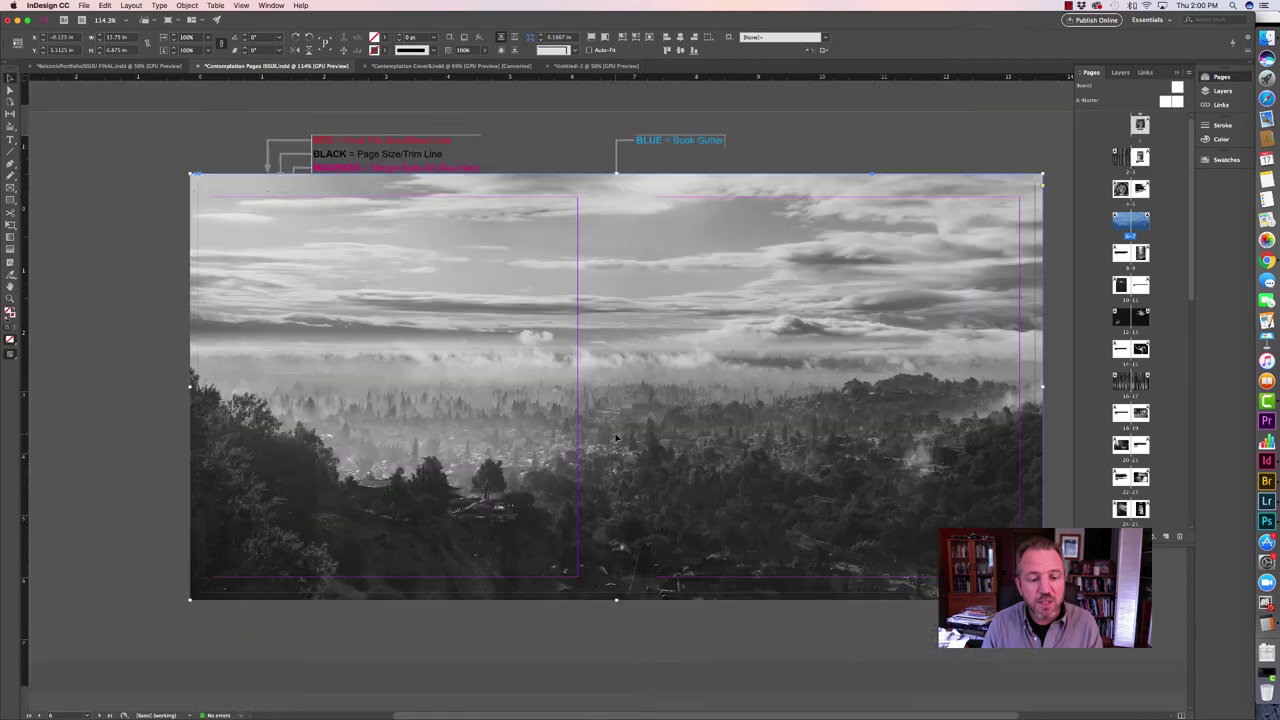
scroll(616, 437, "up", 2)
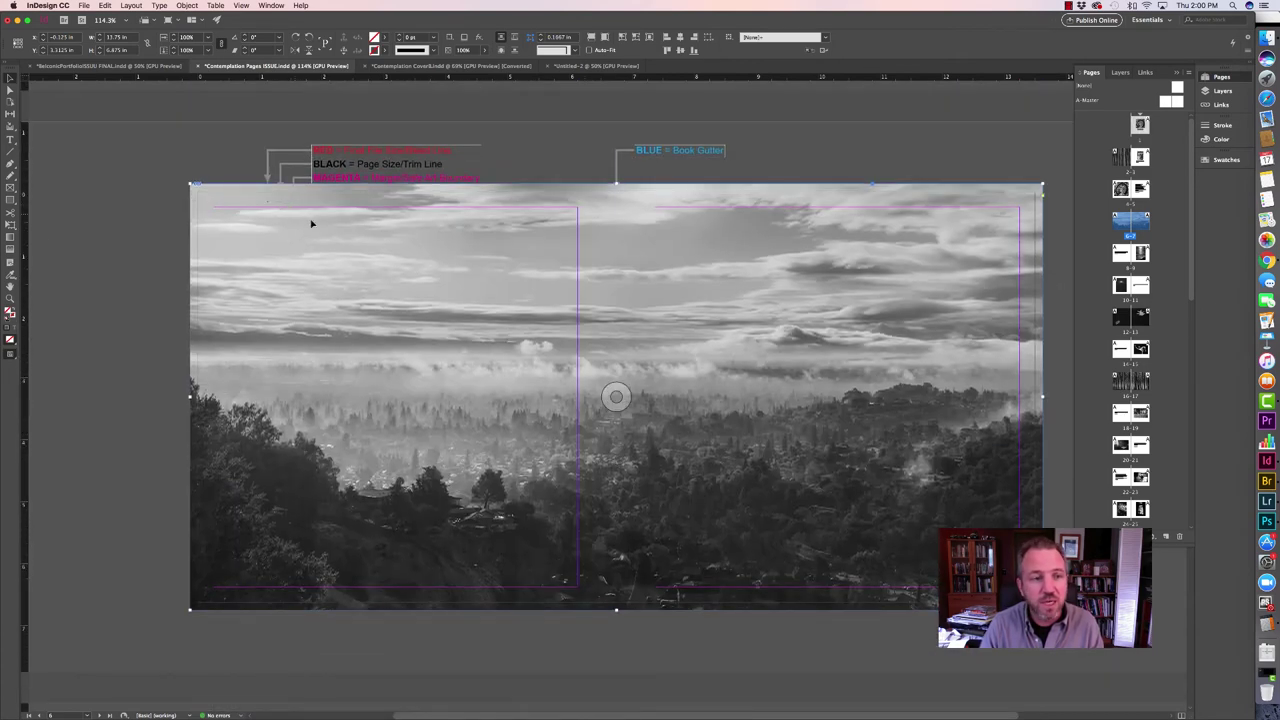
left_click(104, 6)
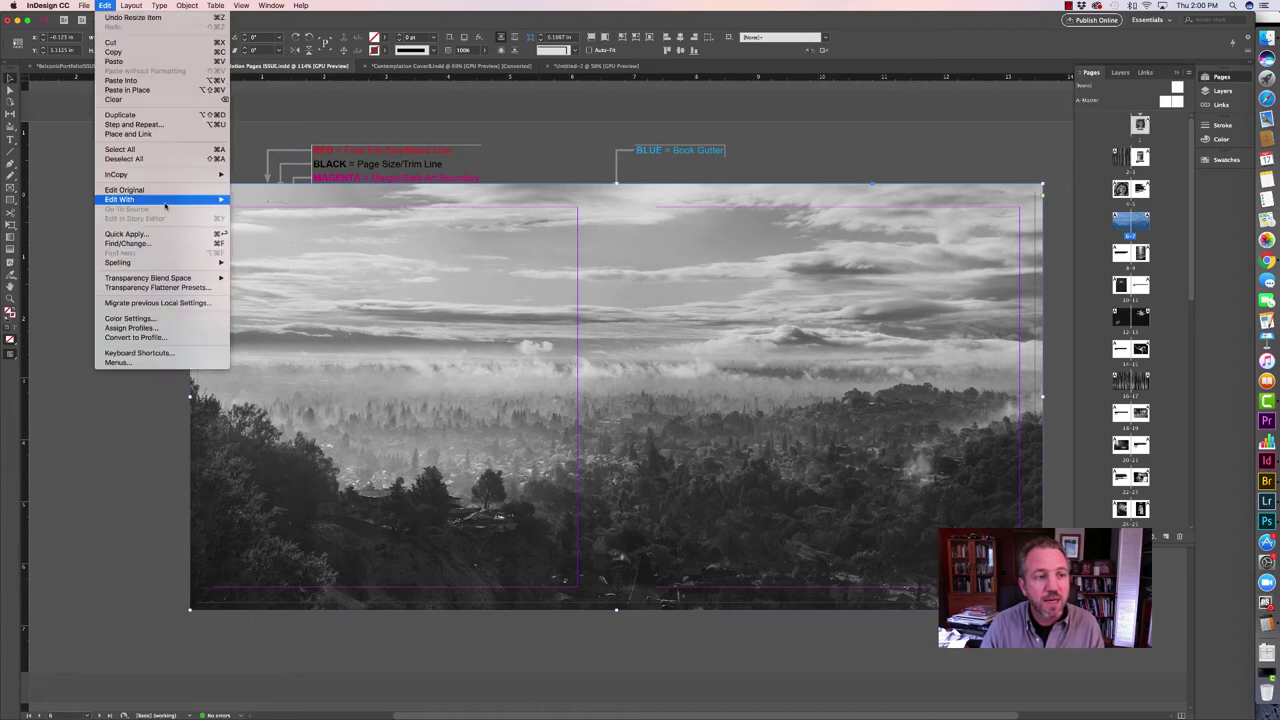
mouse_move(169, 203)
left_click(249, 202)
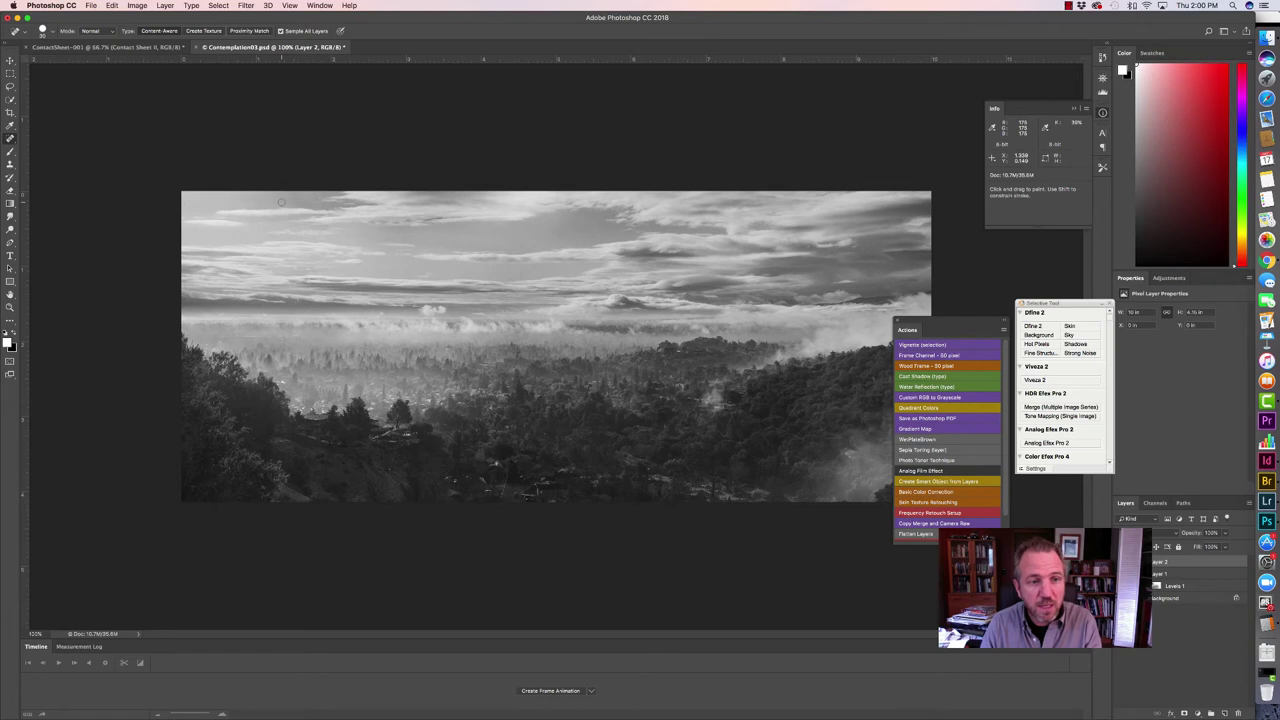
Save and close Contemplation03.psd, and return to the Contemplation pages document in InDesign.
key("super+s")
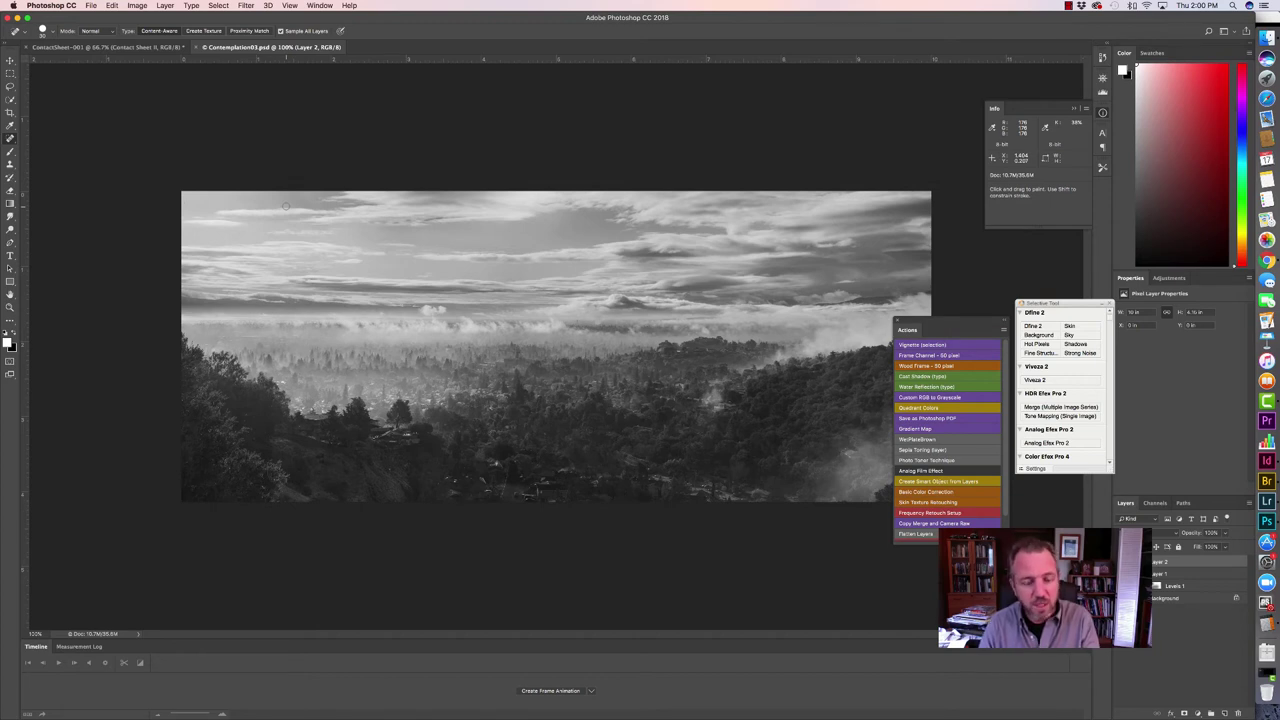
key("super+w")
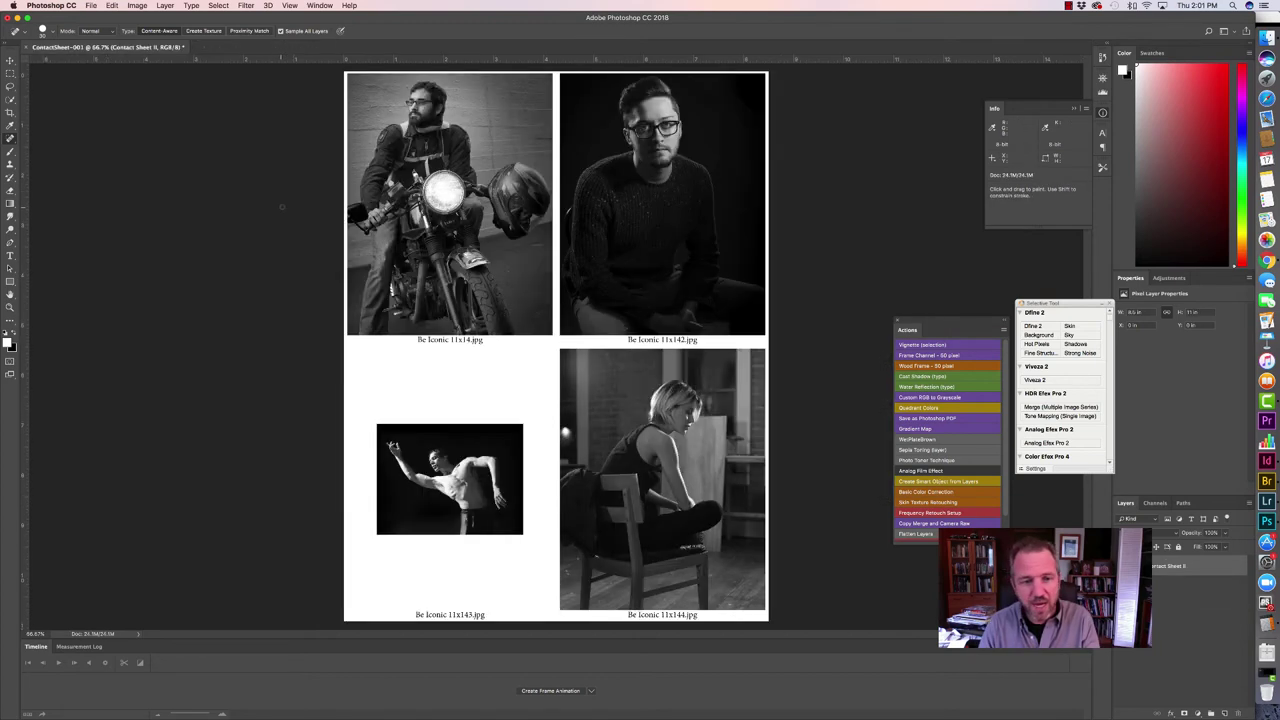
key("super+w")
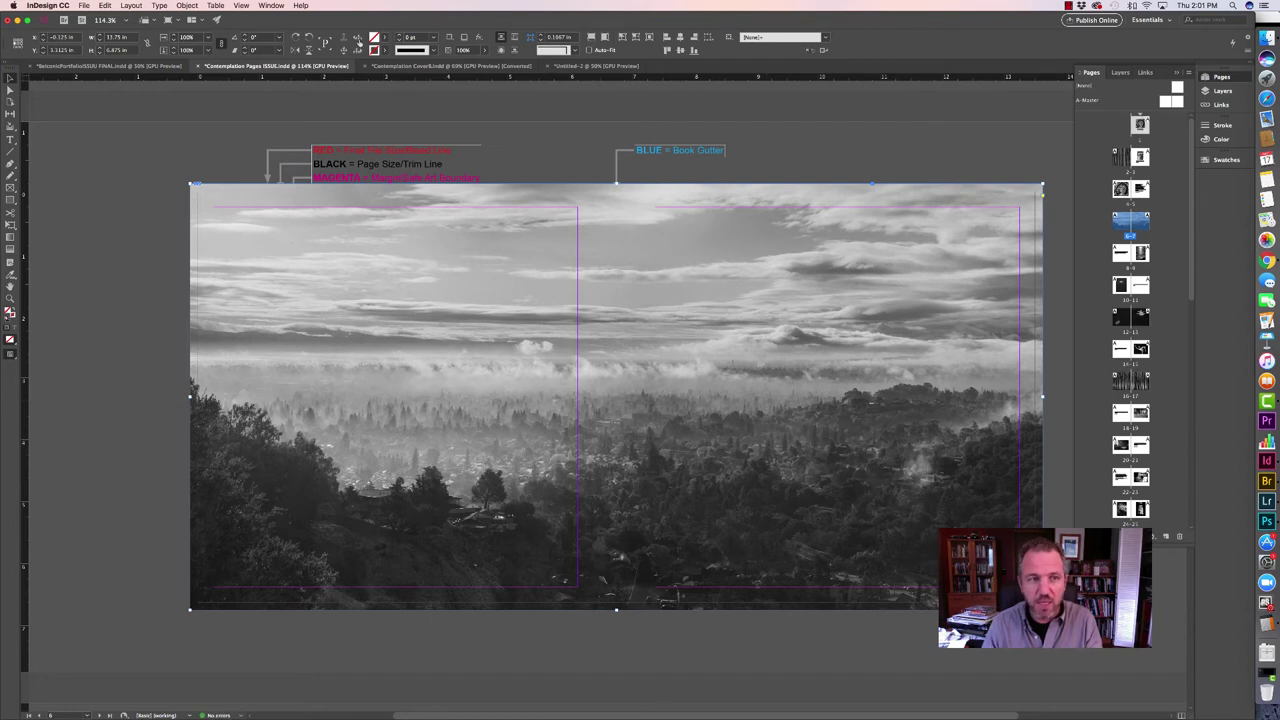
left_click(103, 5)
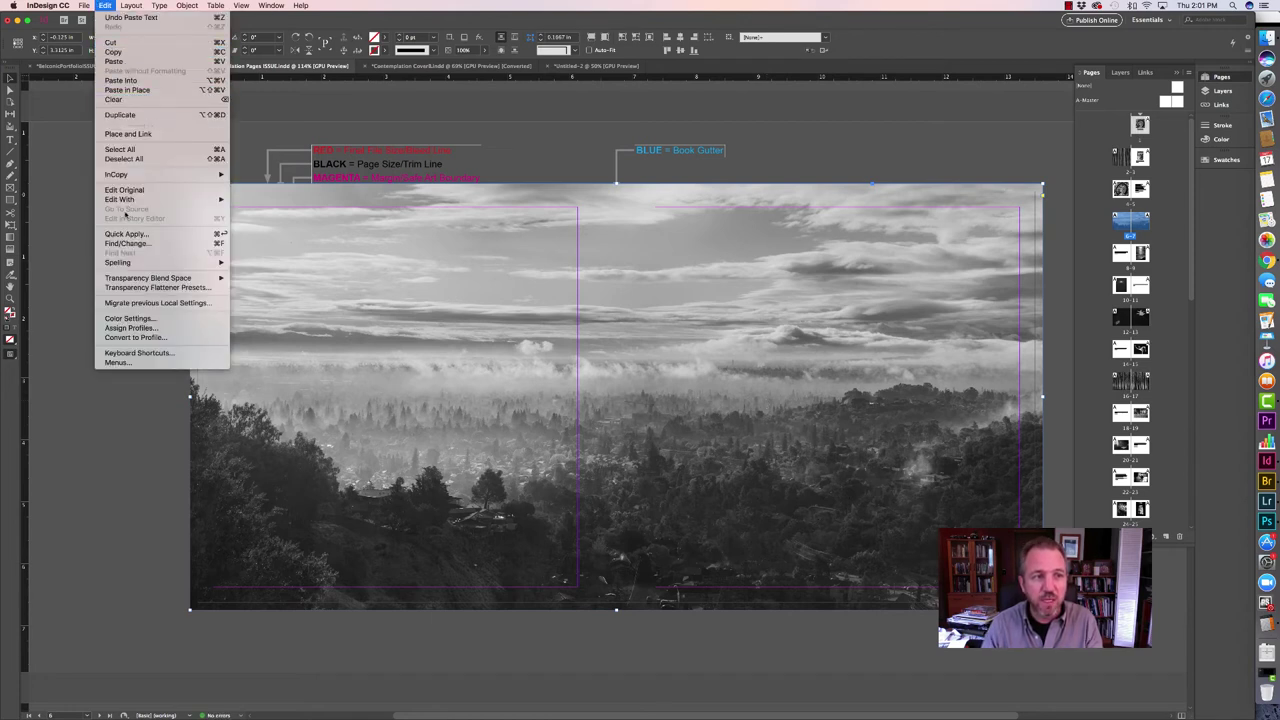
left_click(87, 455)
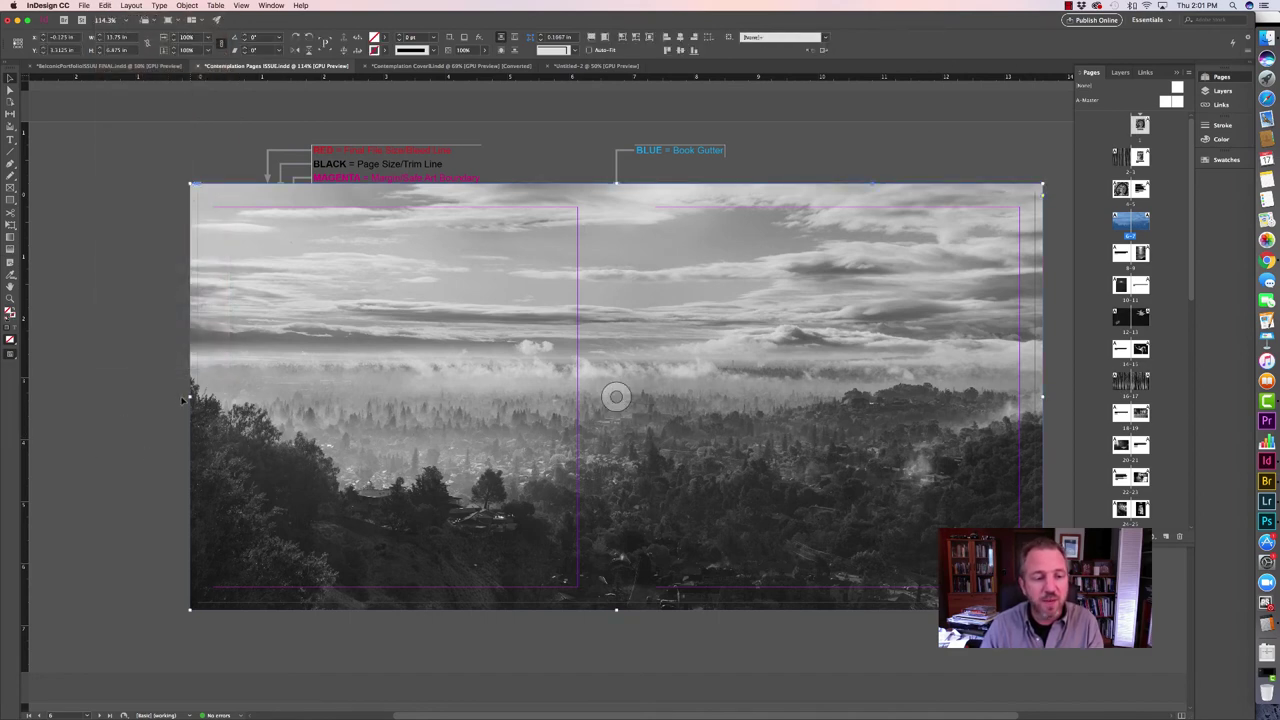
Crop the two stacked copies of the landscape photo on pages 6–7 at the book gutter, leaving one half per page.
left_click_drag(190, 396, 616, 445)
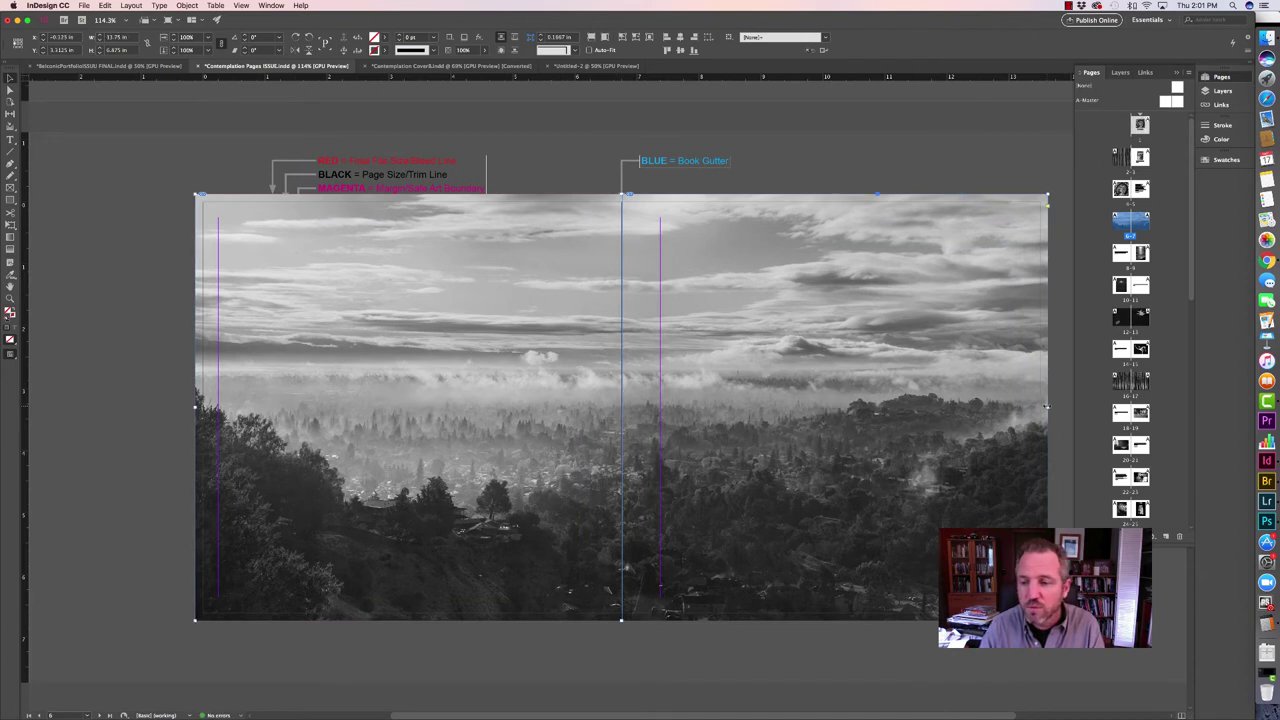
left_click_drag(1047, 407, 620, 412)
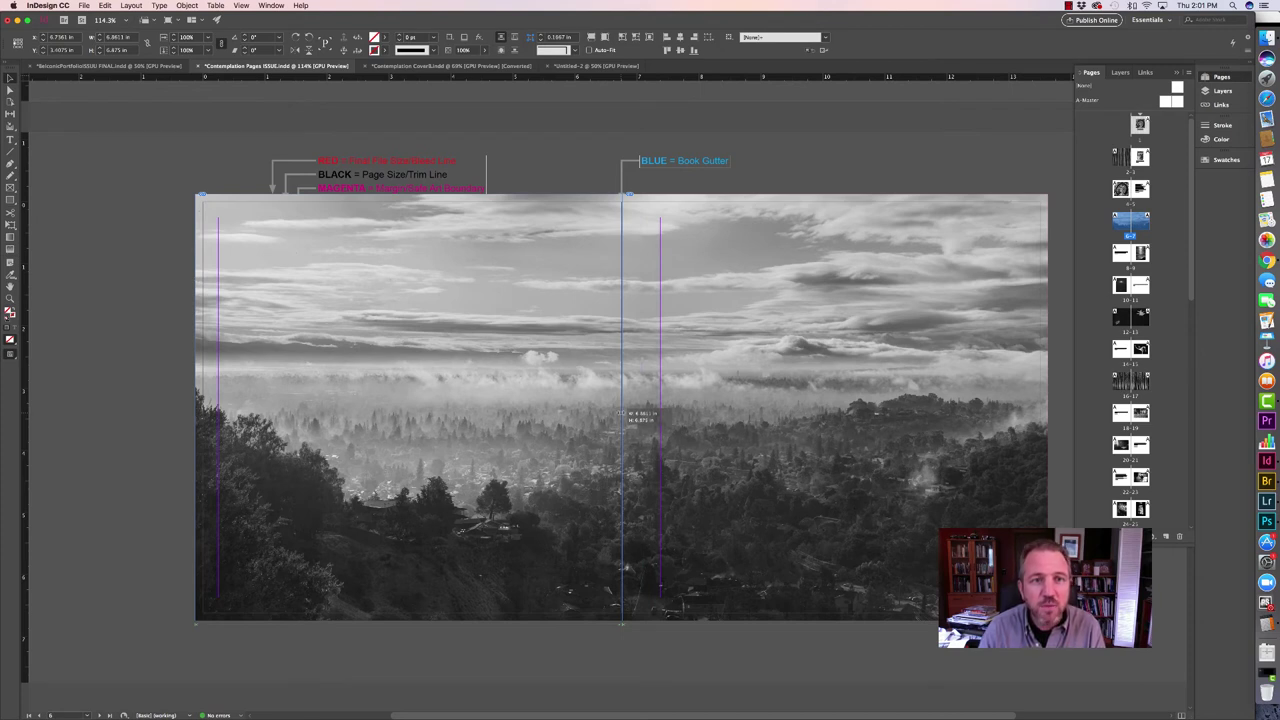
left_click_drag(620, 412, 620, 412)
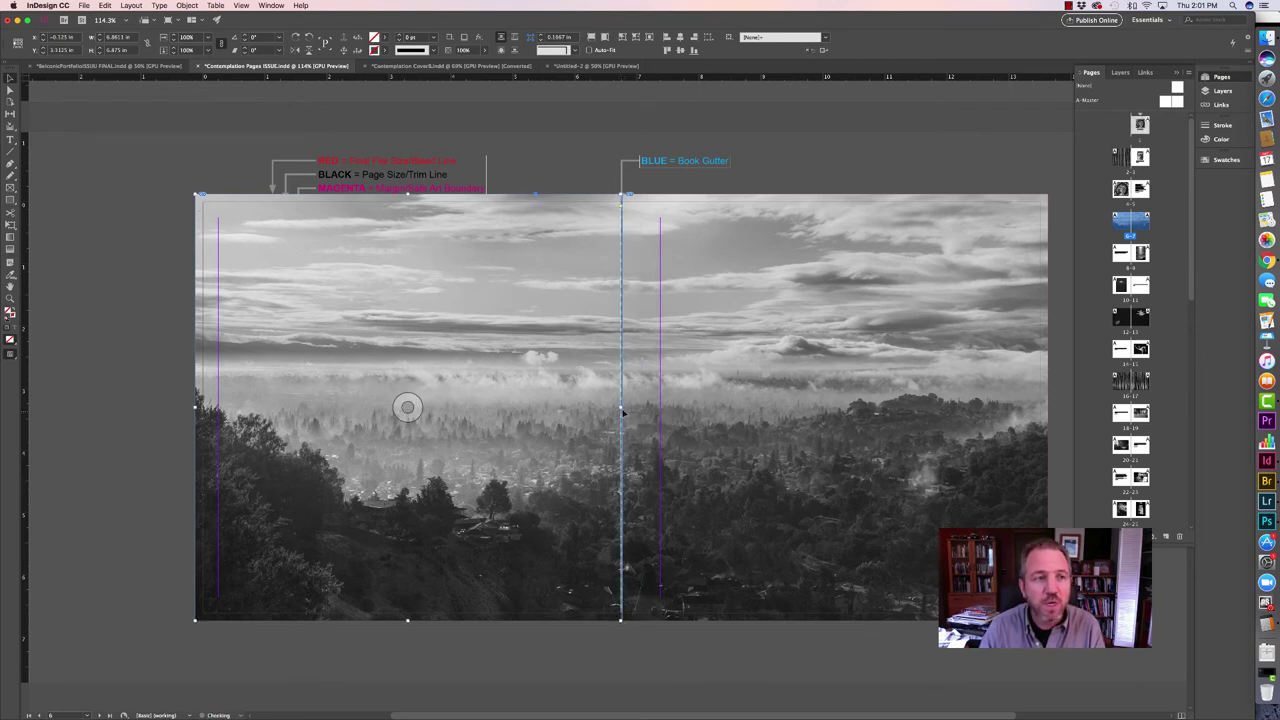
Check the page width and the bleed values in the document setup without changing them.
left_click(84, 5)
mouse_move(119, 170)
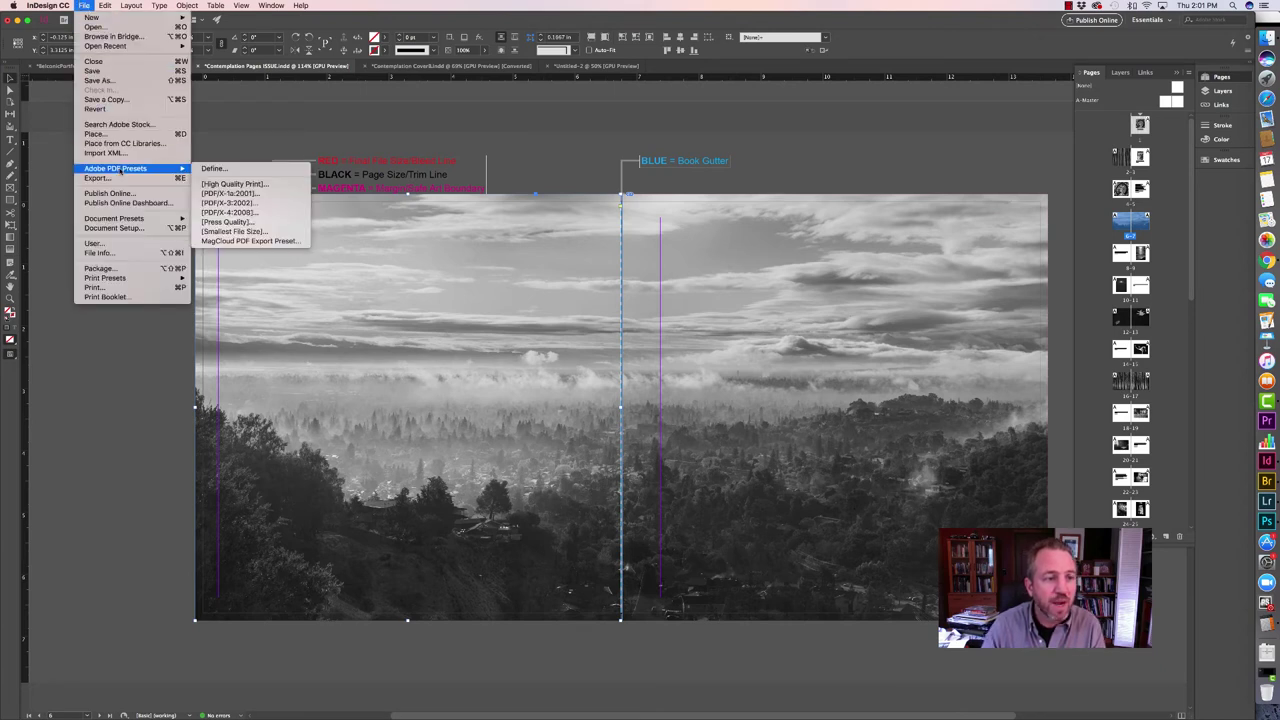
left_click(113, 228)
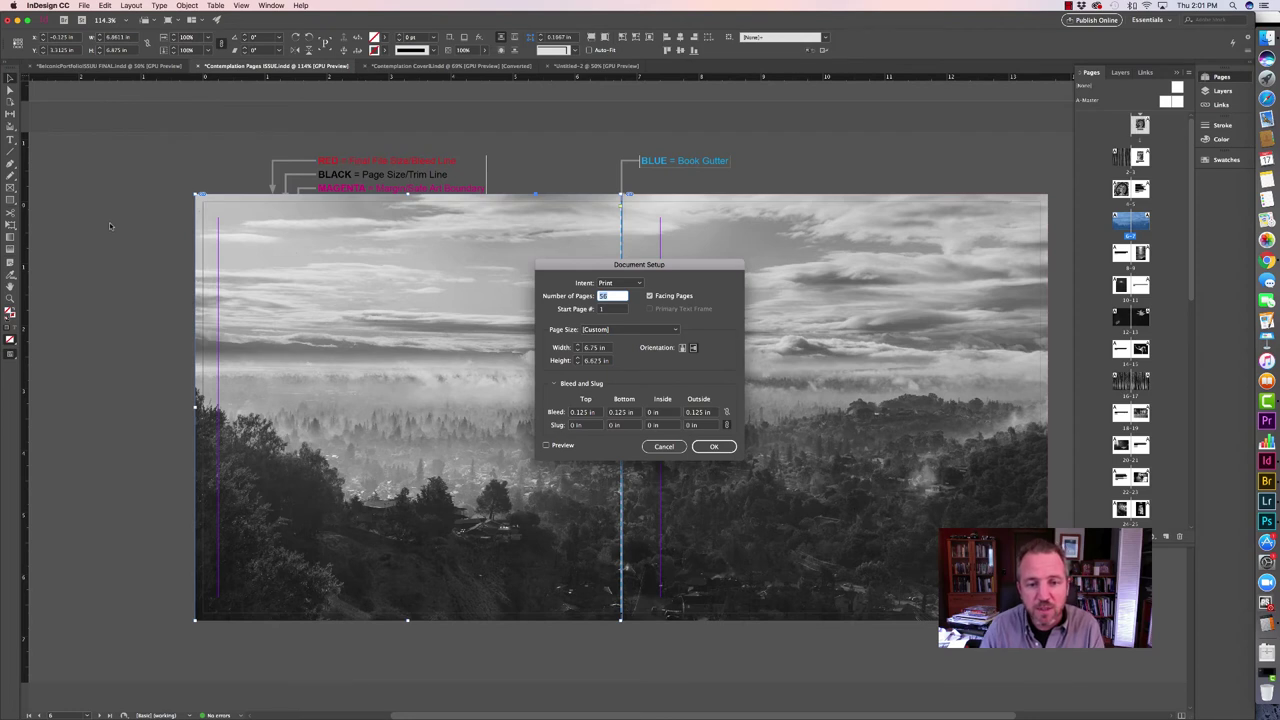
left_click(666, 447)
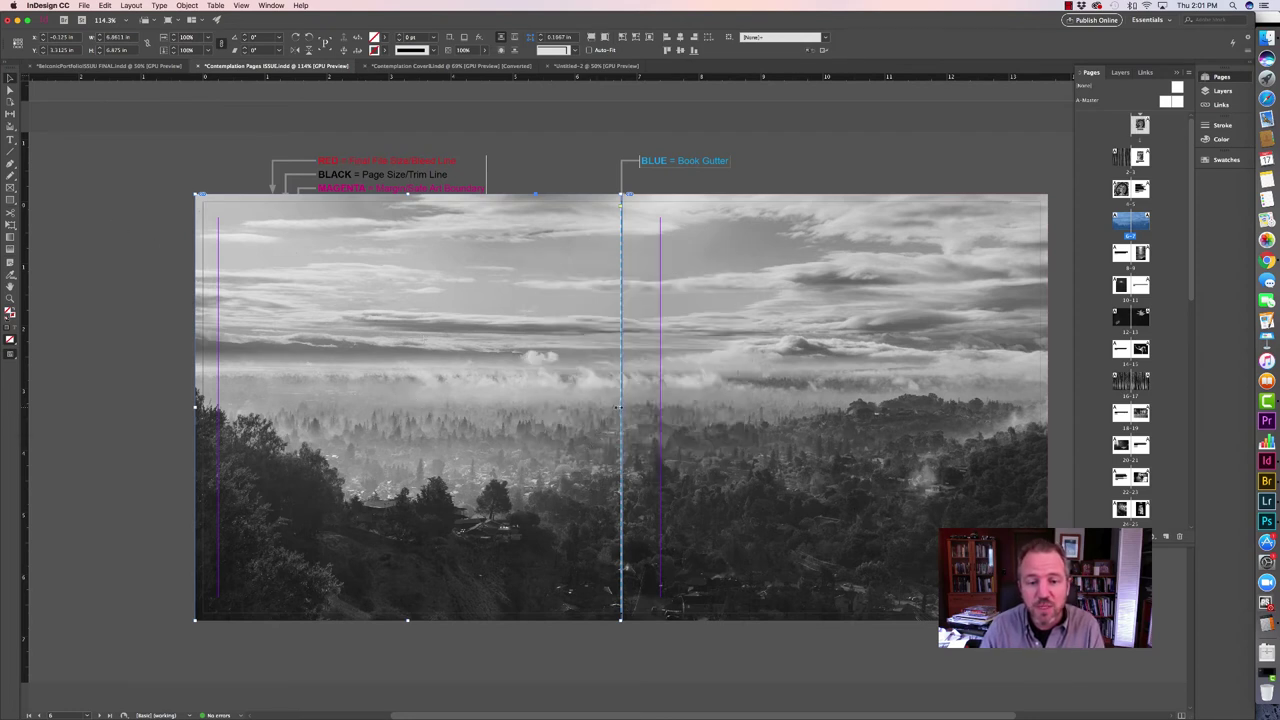
Adjust the left half of the landscape photo to the gutter and set its right edge at X 6.75 in.
left_click_drag(619, 406, 622, 407)
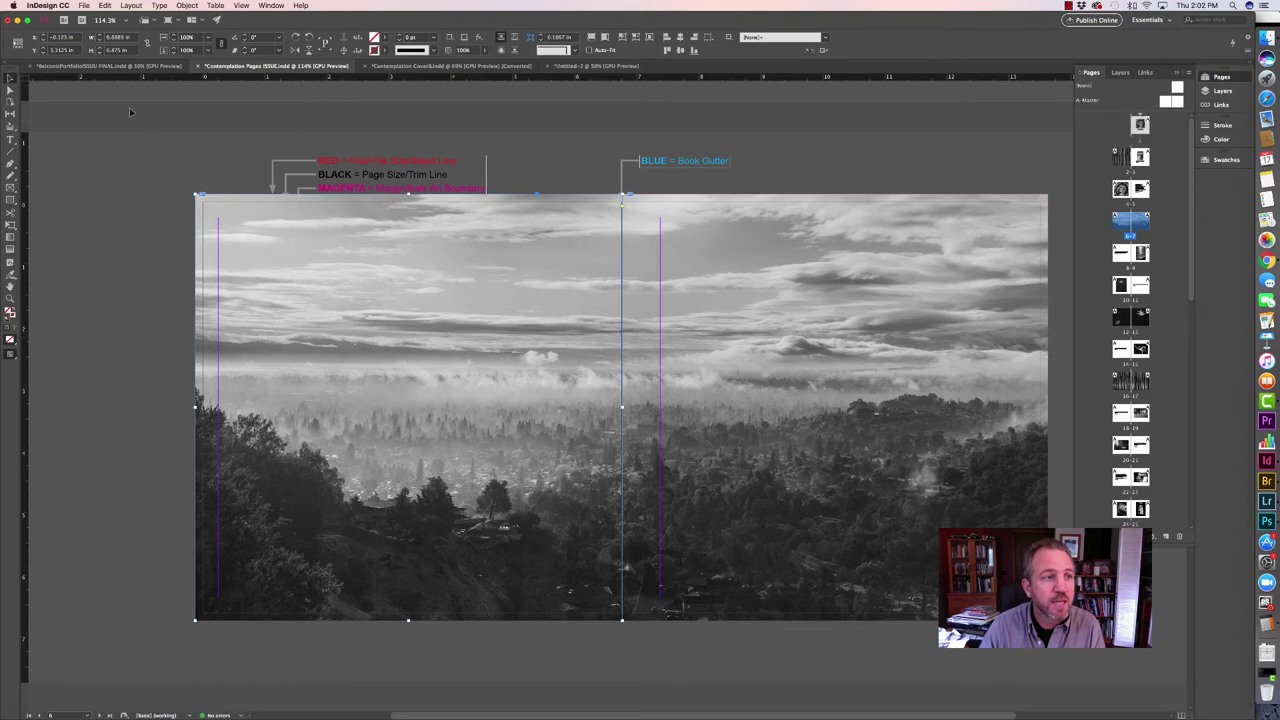
left_click(60, 37)
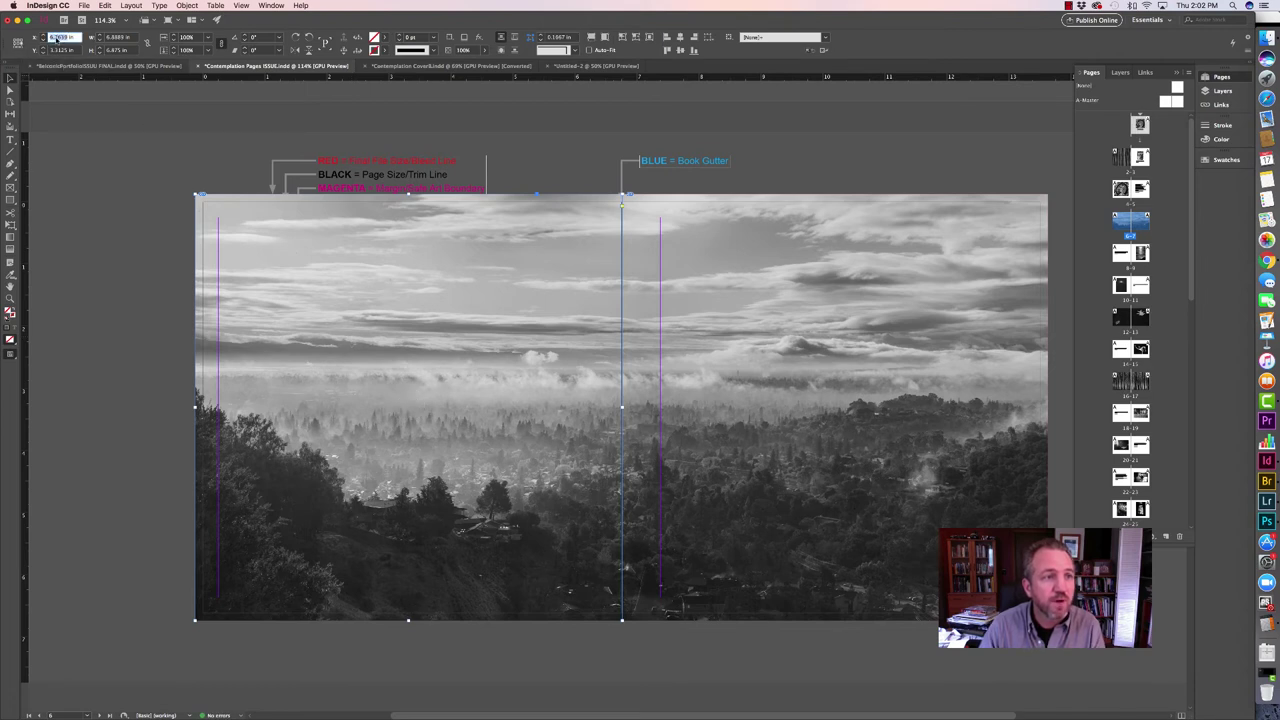
type("6")
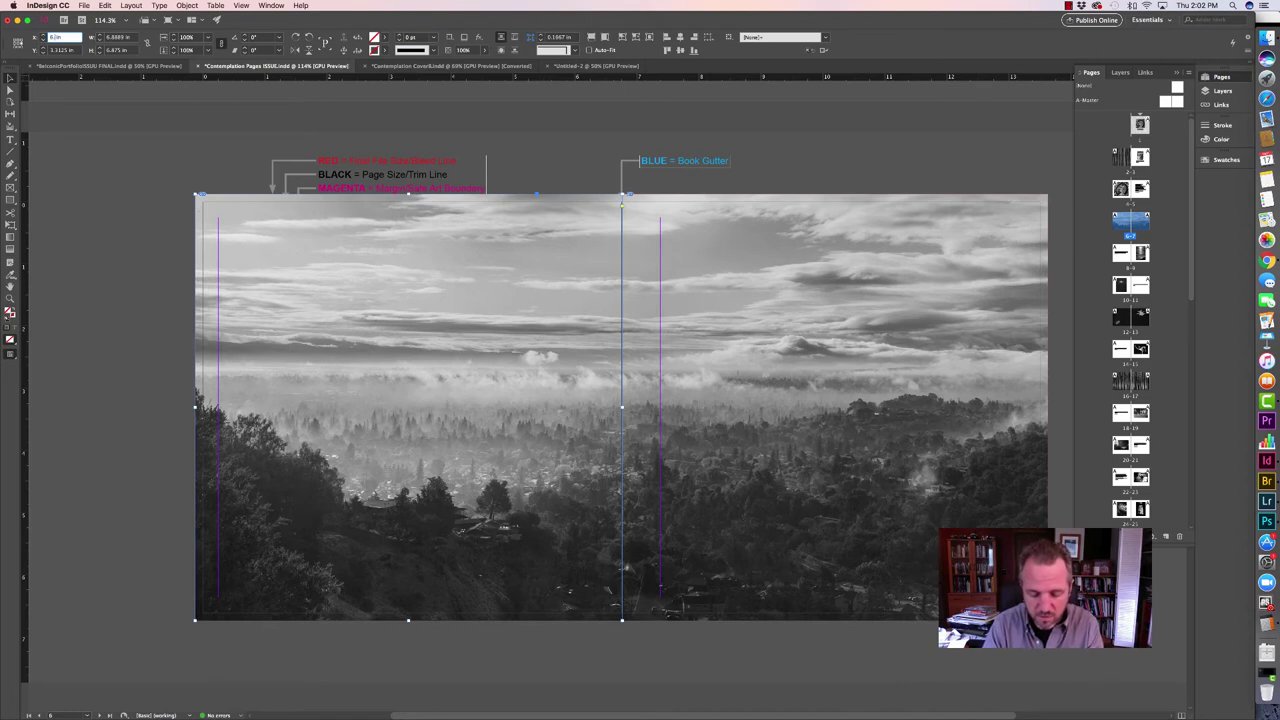
type(".75")
key("Return")
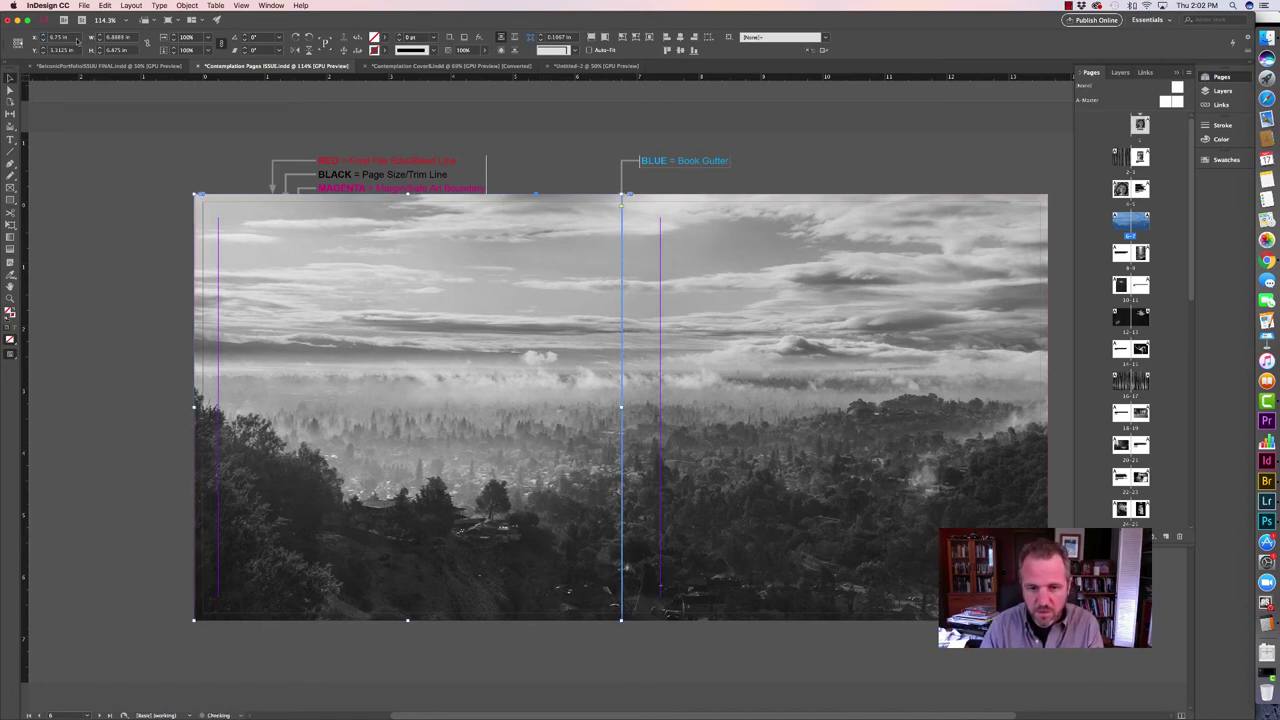
Set the left edge of the landscape photo's right half at X 6.75 in and preview the spread full screen.
left_click(688, 312)
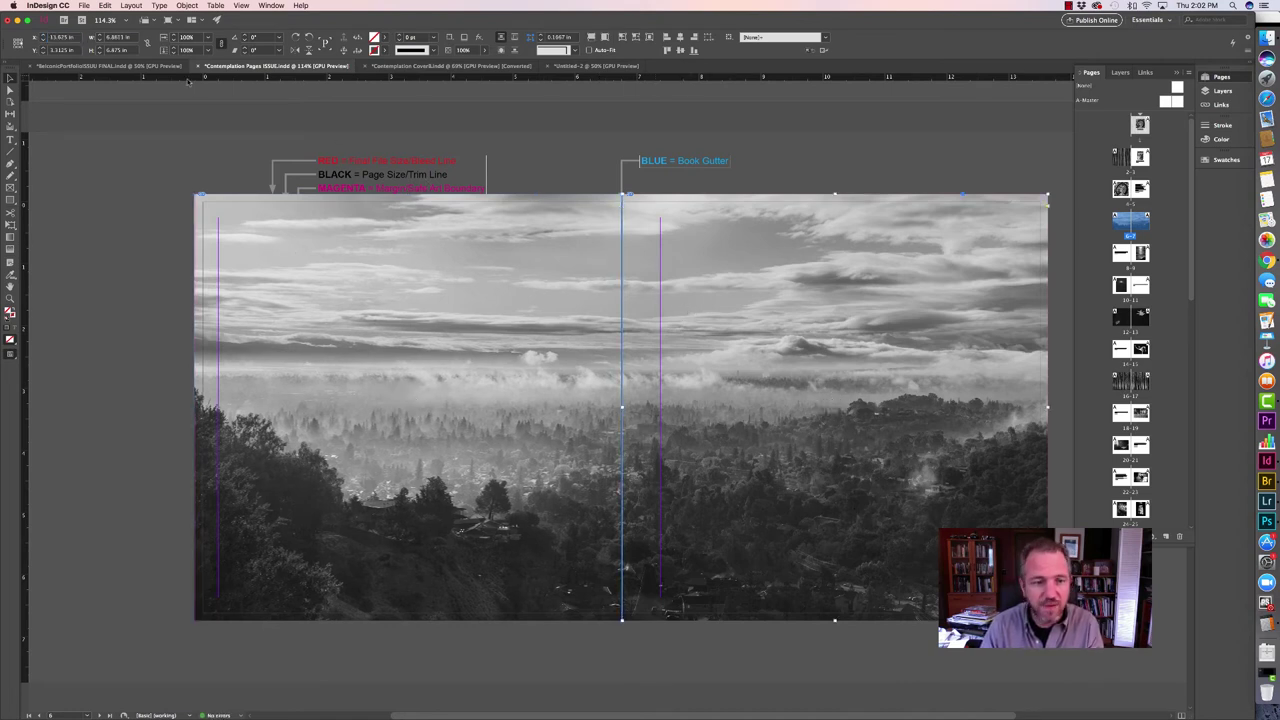
left_click(64, 42)
type("6.7659")
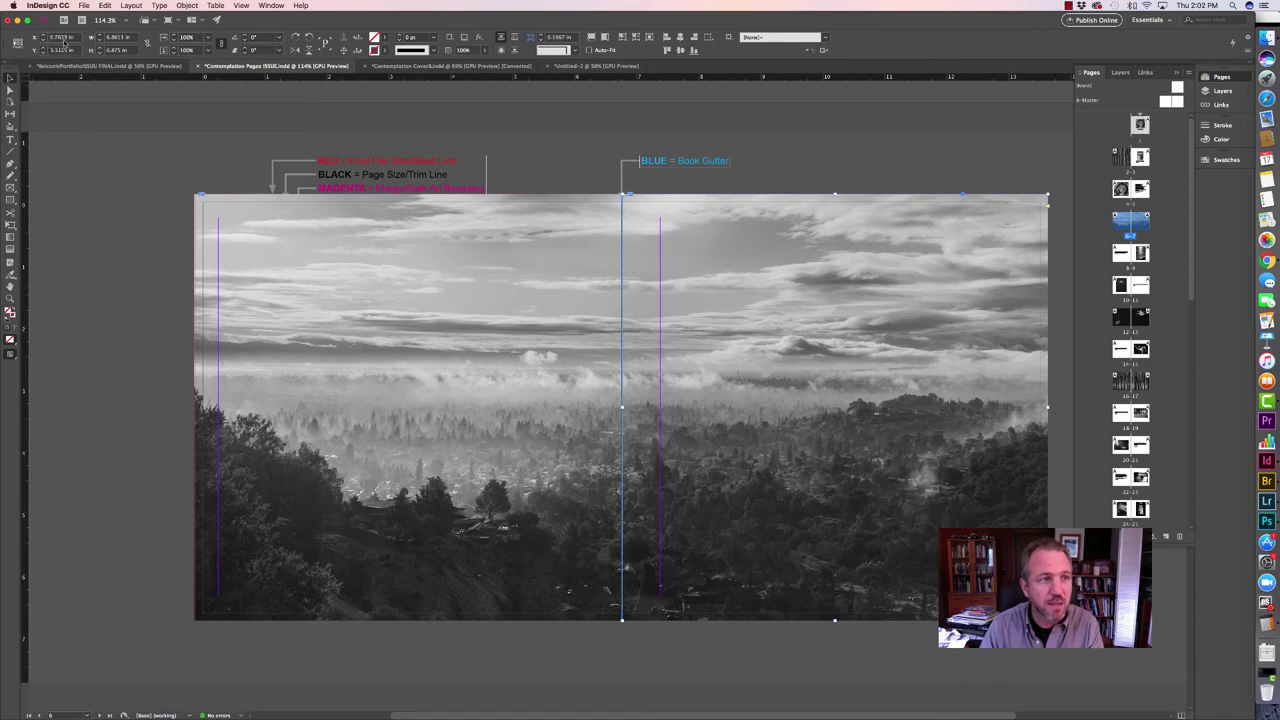
double_click(60, 38)
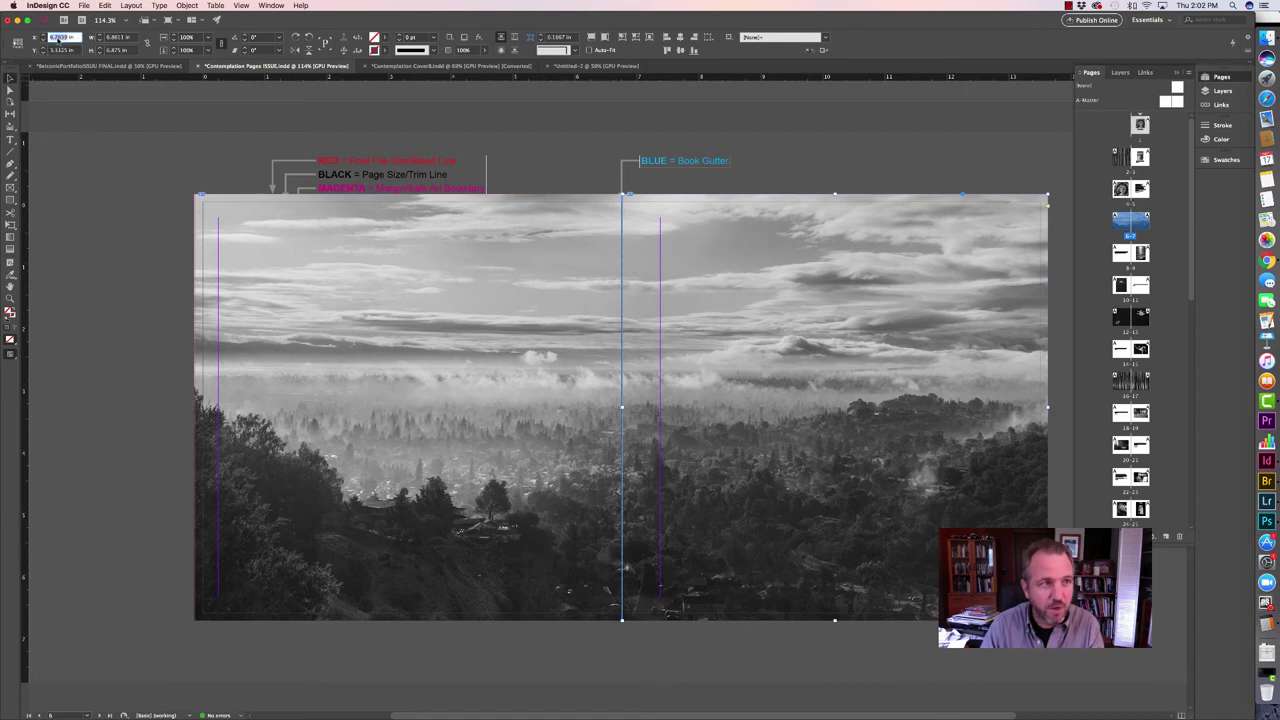
type("6")
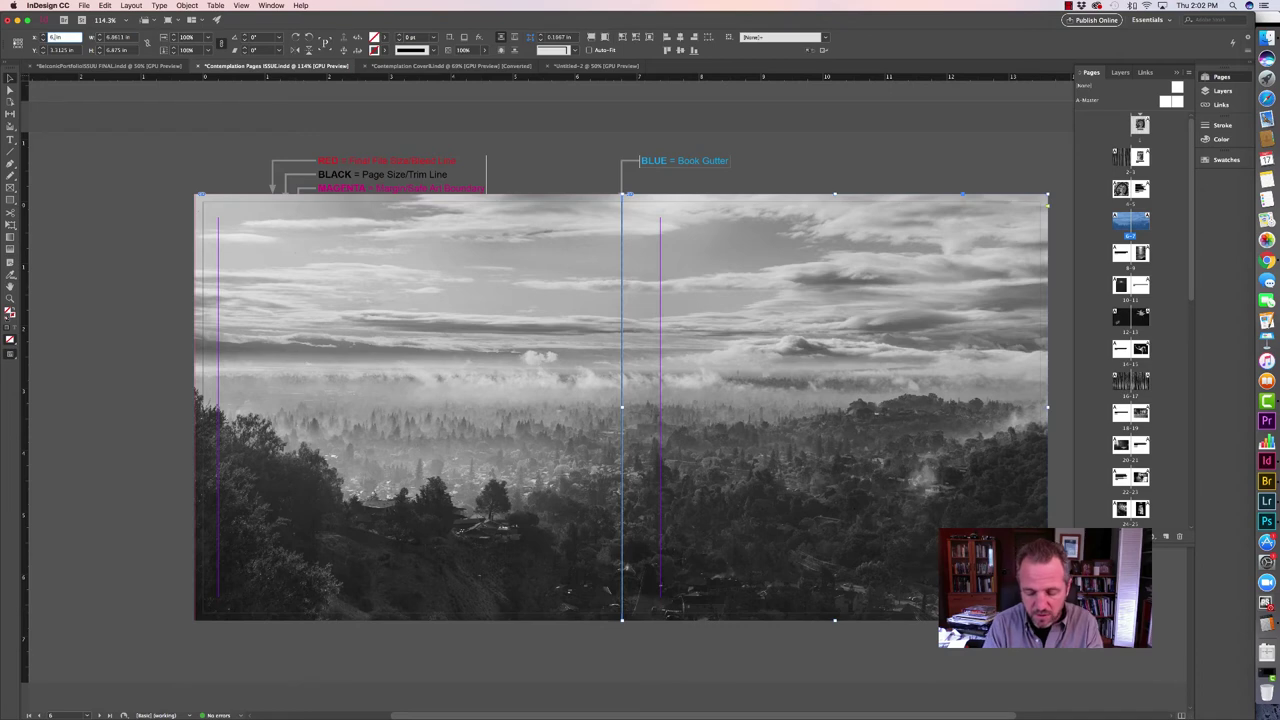
type(".75")
key("Return")
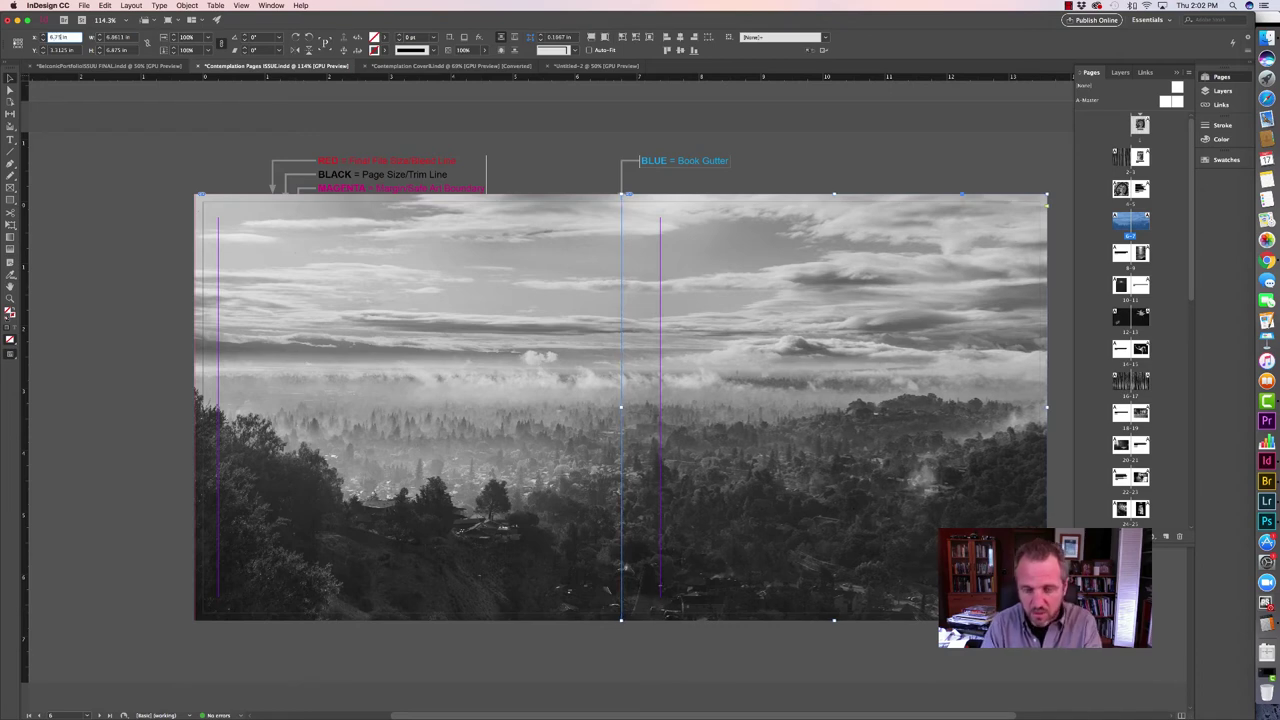
key("shift+w")
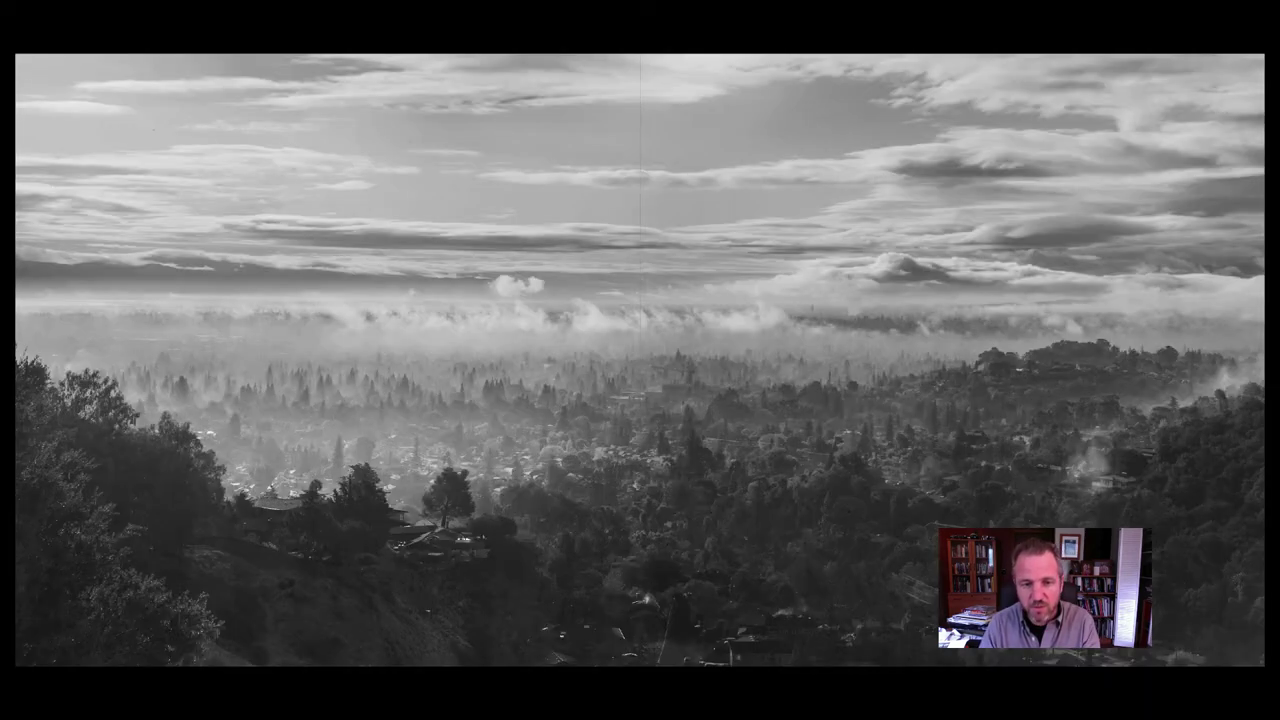
key("Escape")
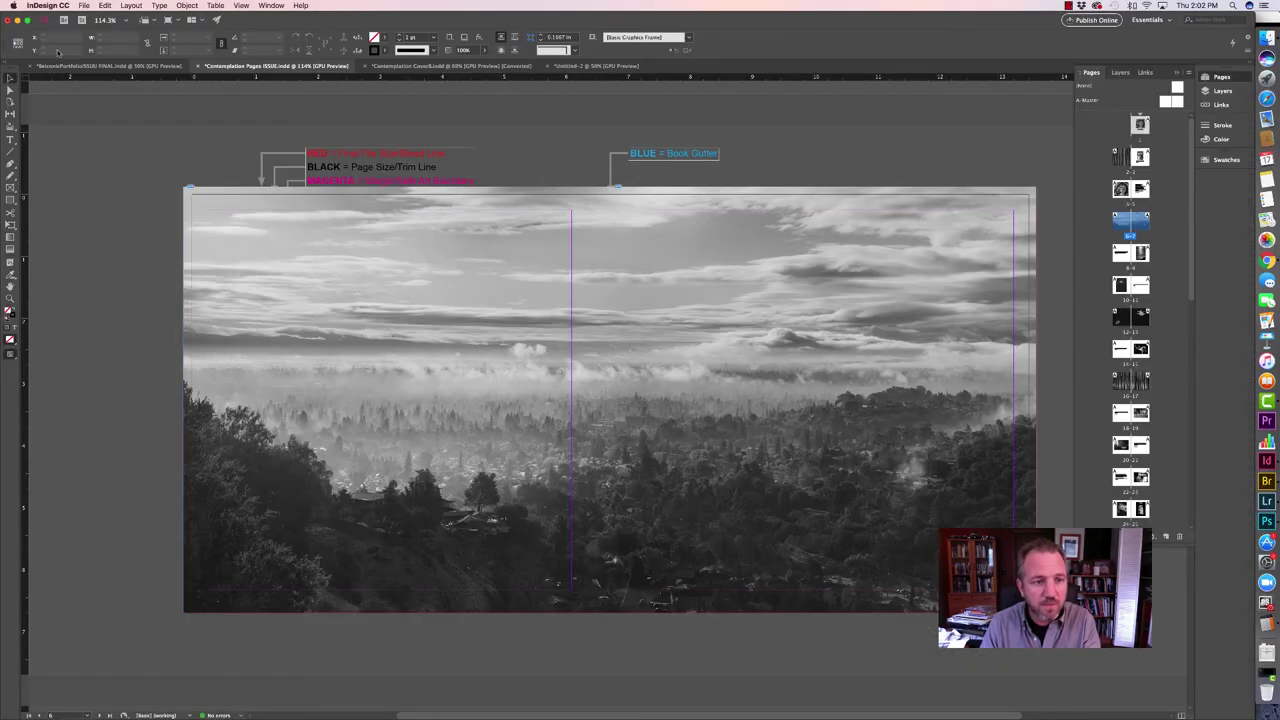
Split the leaf photo on pages 12–13 at the book gutter into two one-page copies and preview the spread full screen.
scroll(329, 314, "down", 10)
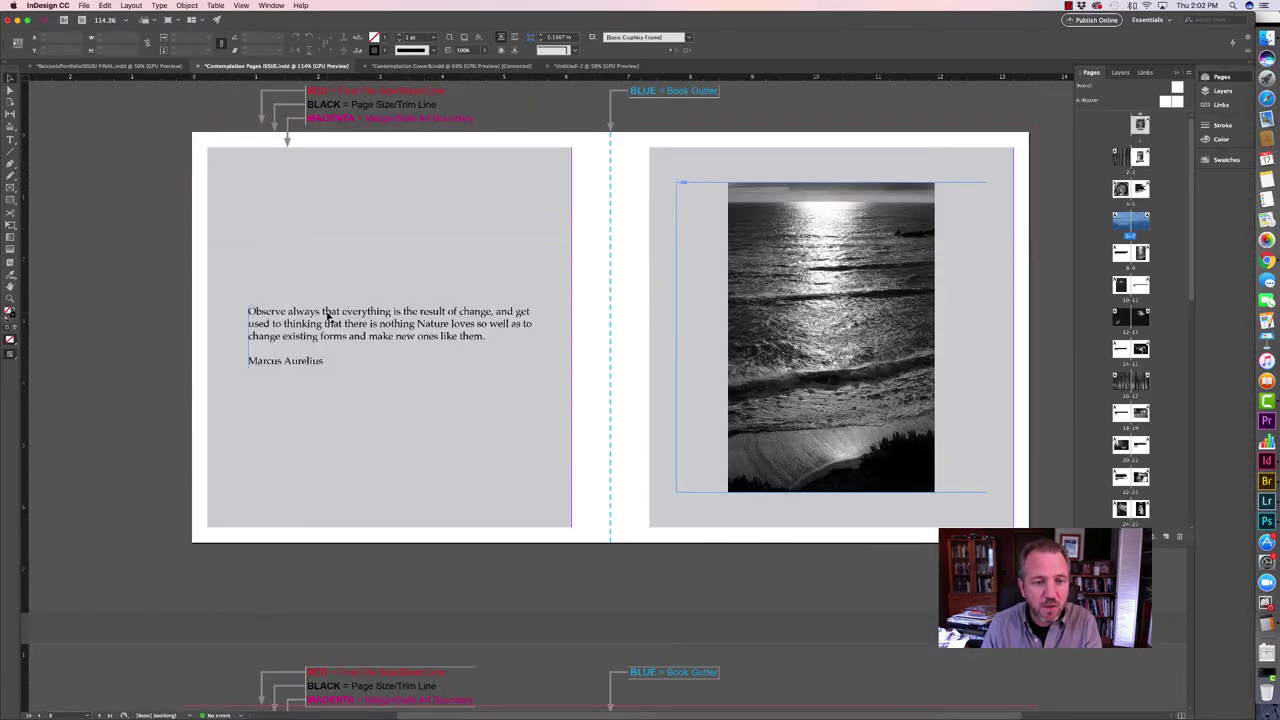
scroll(329, 314, "down", 15)
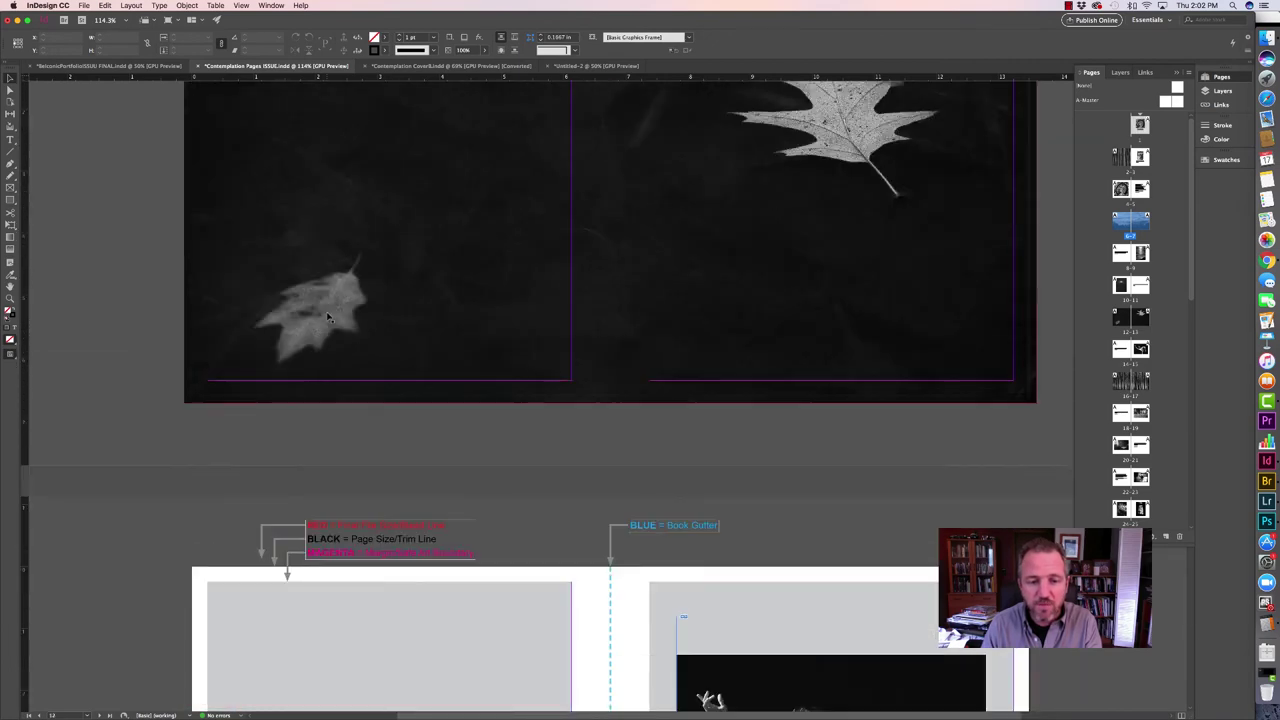
scroll(327, 317, "up", 10)
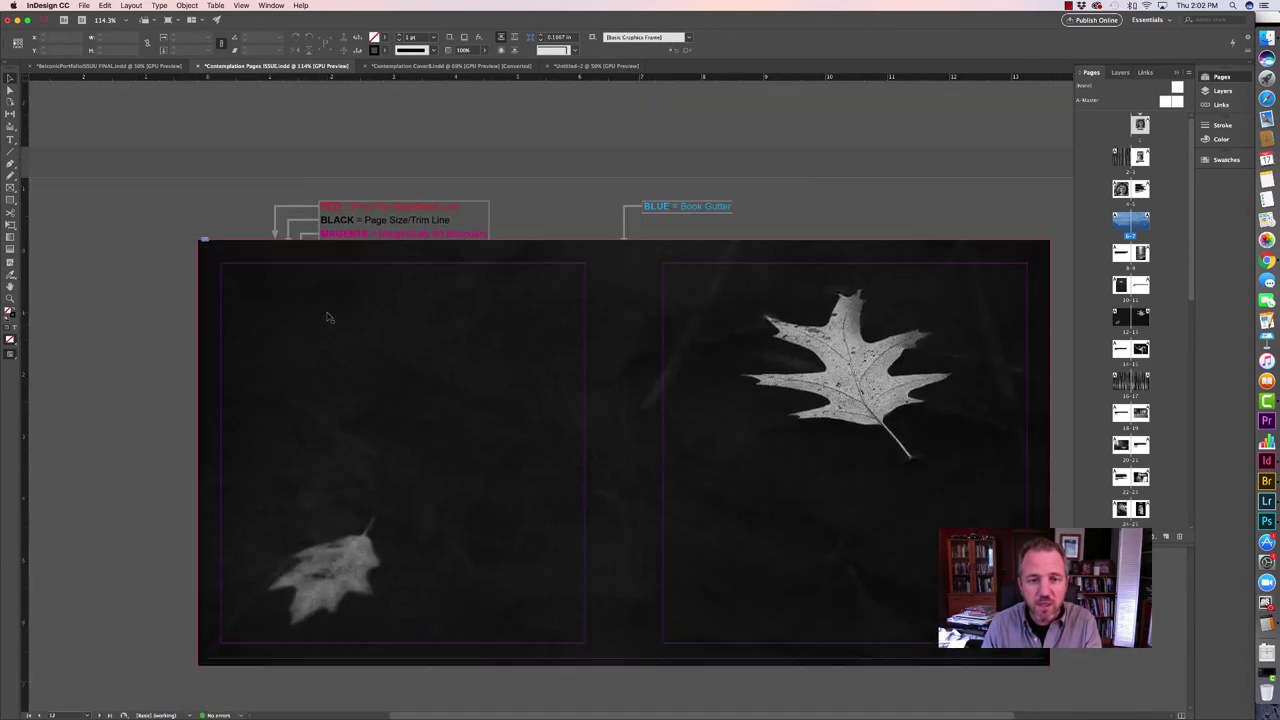
left_click(369, 406)
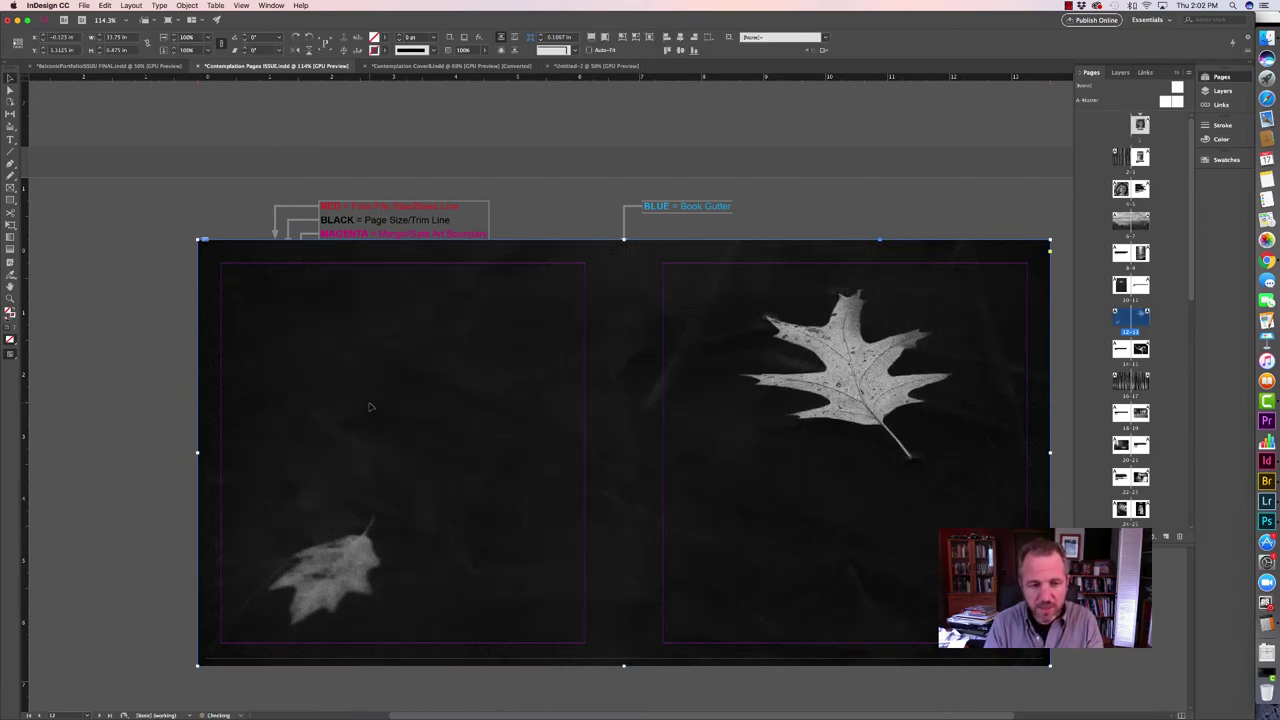
left_click(121, 407)
left_click(273, 438)
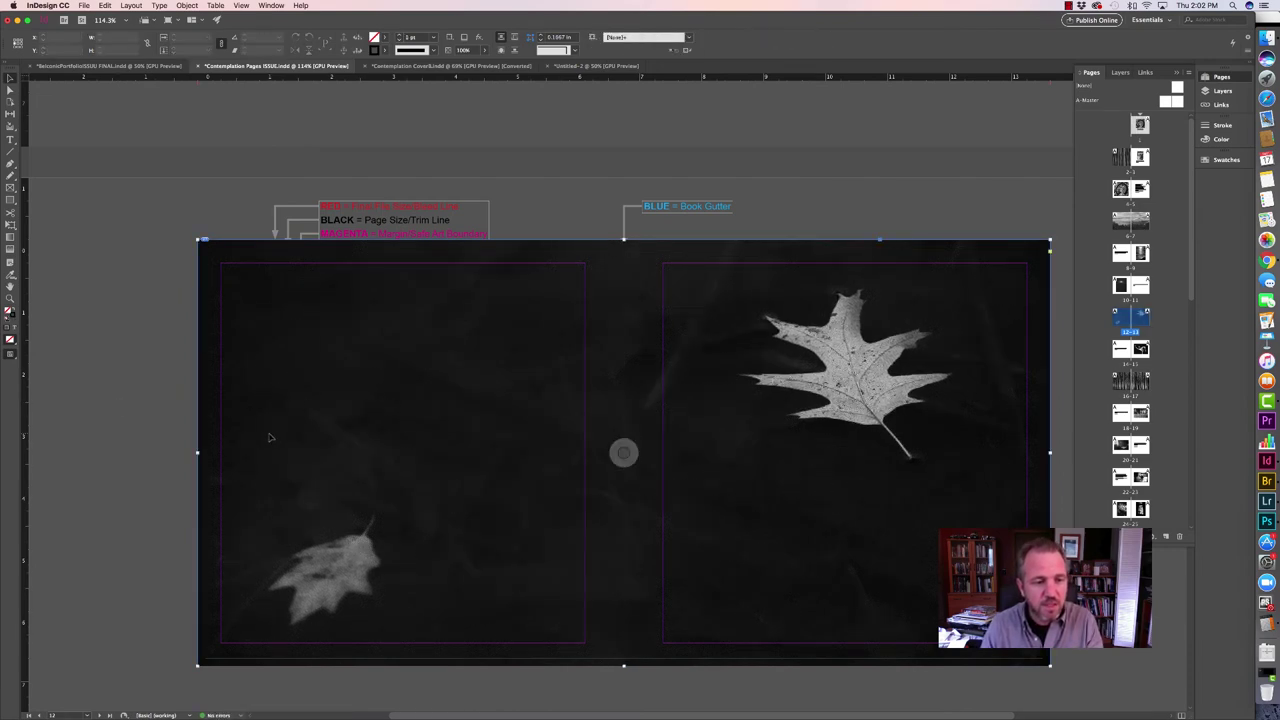
left_click_drag(197, 453, 624, 483)
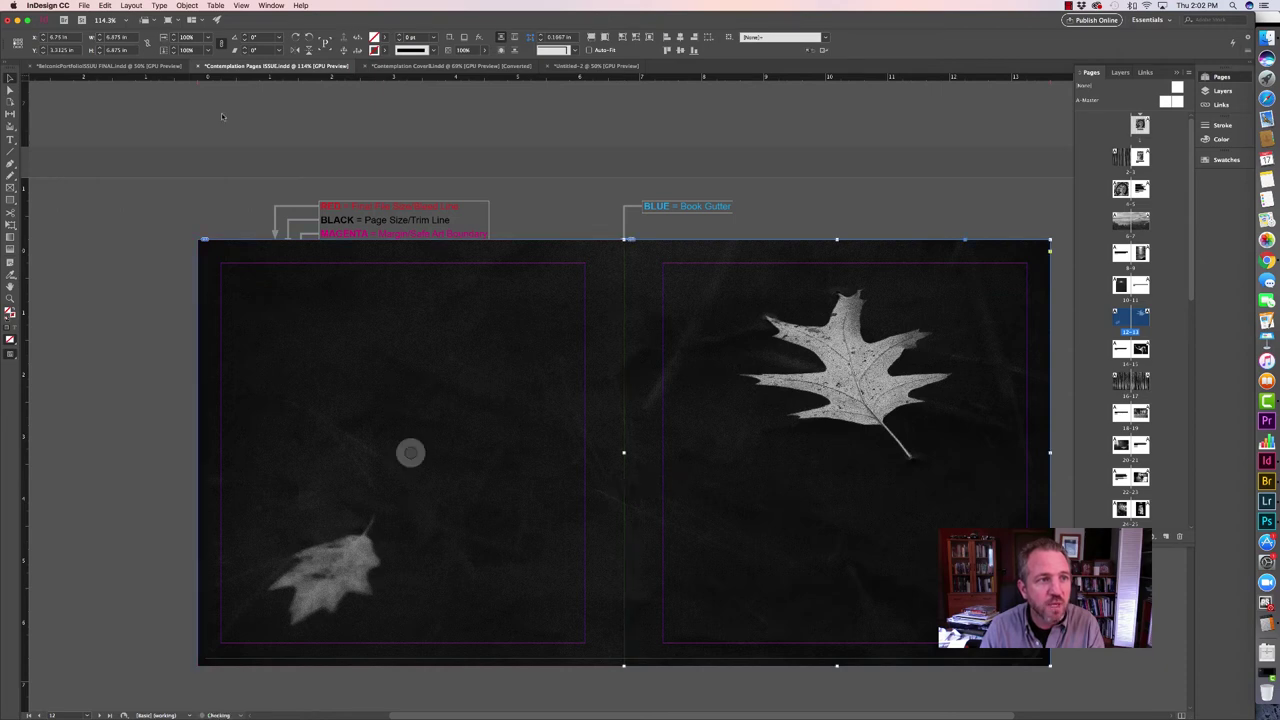
left_click(500, 600)
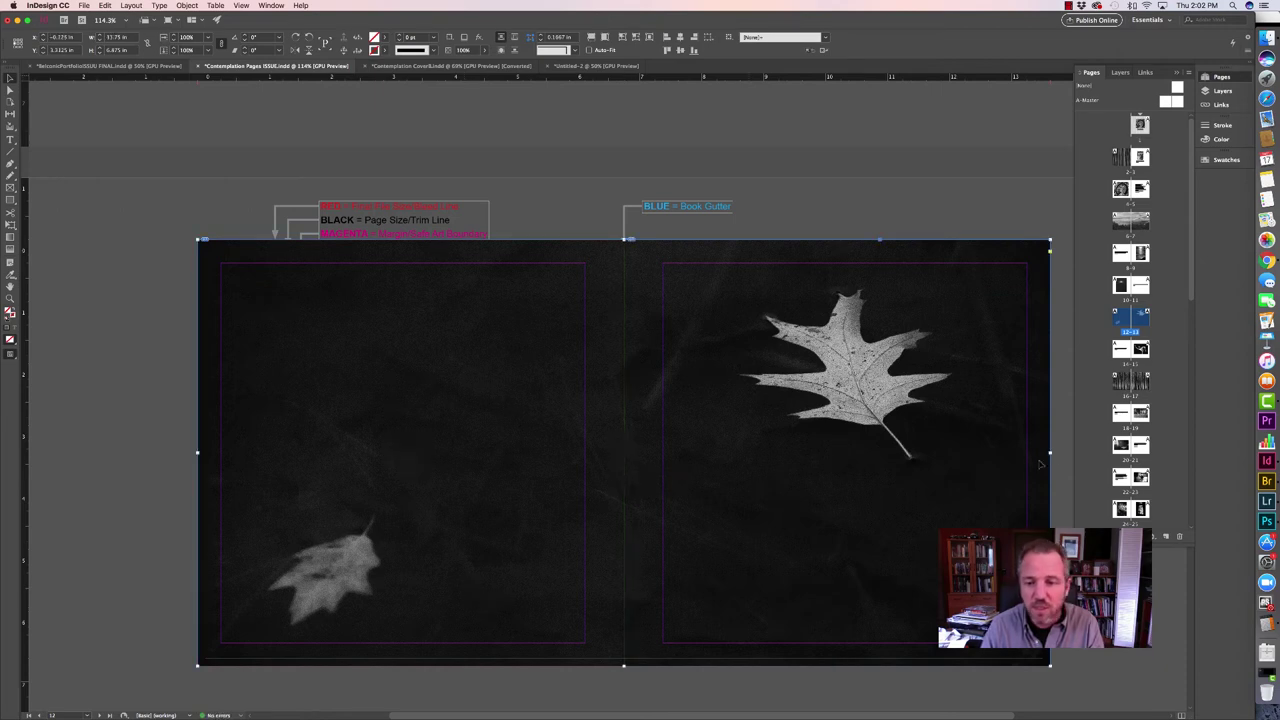
left_click_drag(1050, 453, 624, 450)
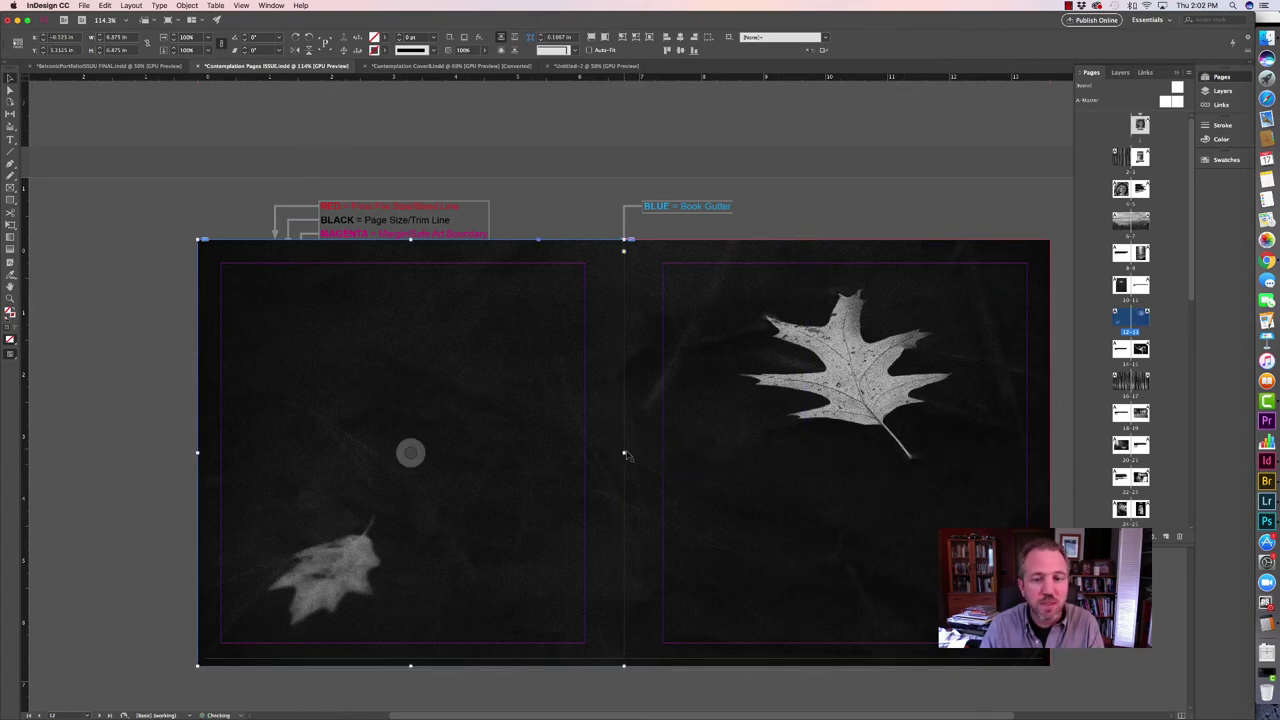
key("shift+w")
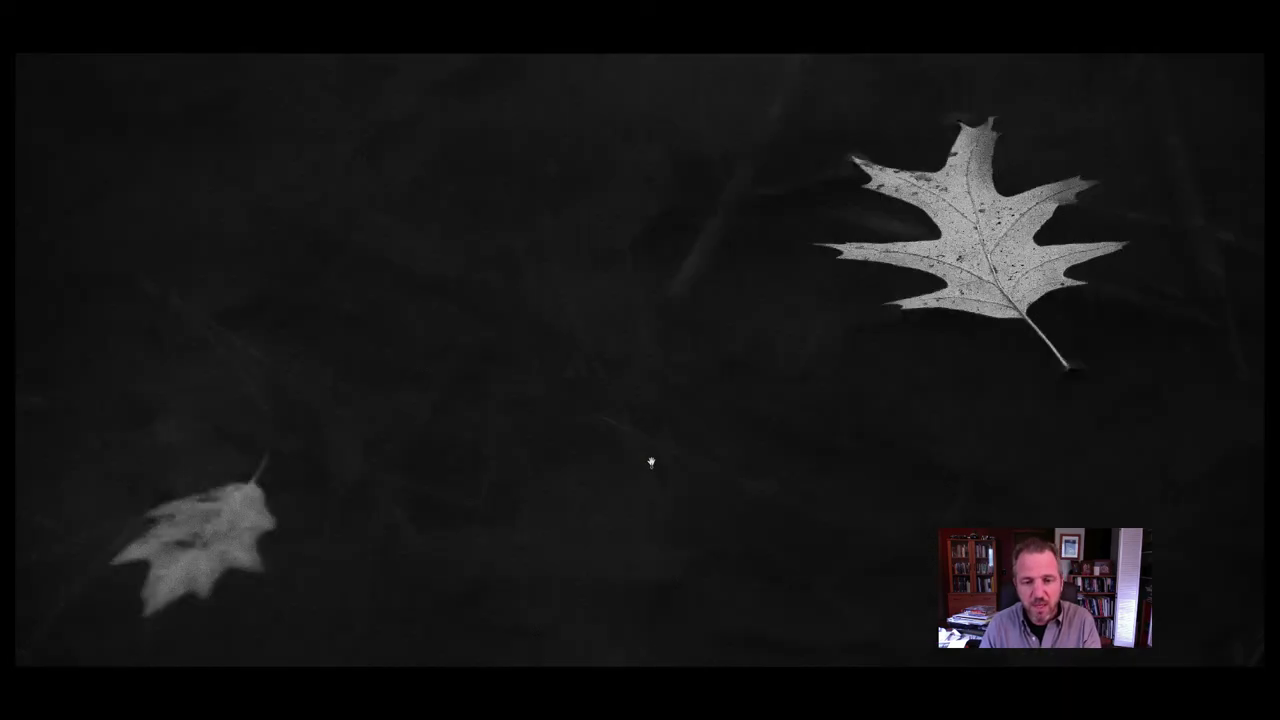
key("Escape")
Select the full-spread tree photo on pages 16–17.
scroll(651, 464, "down", 10)
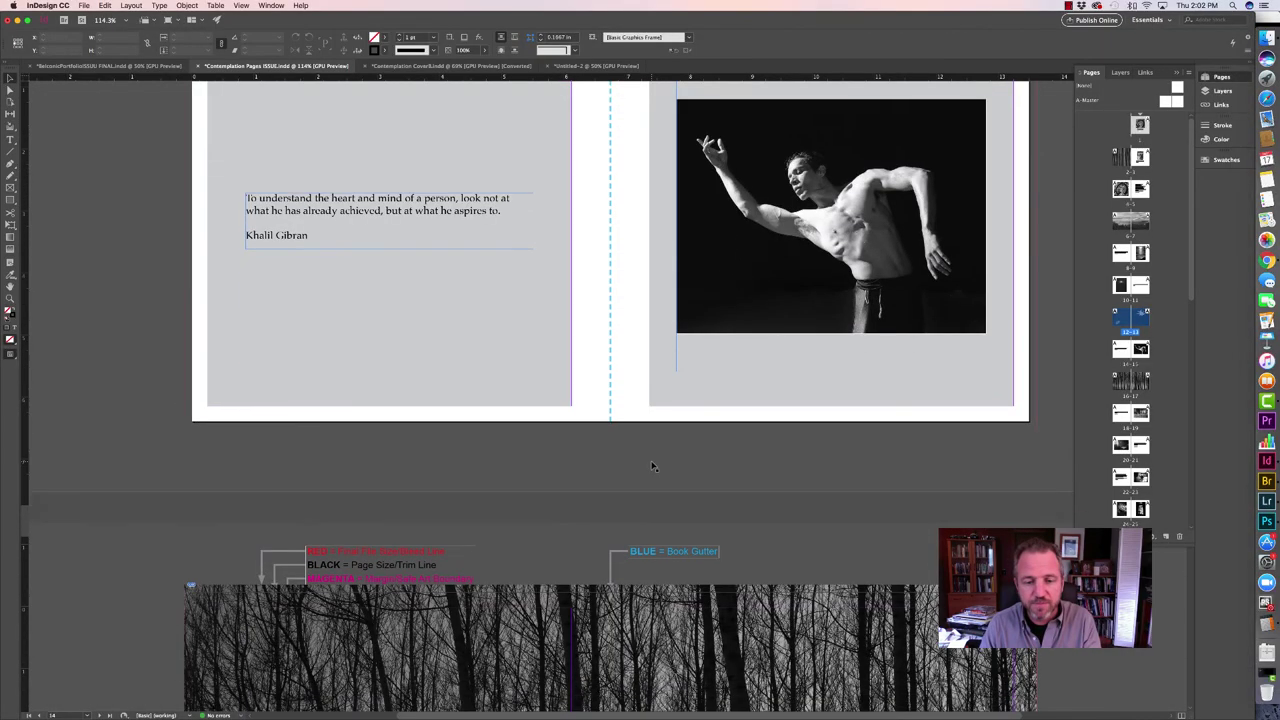
scroll(651, 464, "down", 5)
left_click(621, 468)
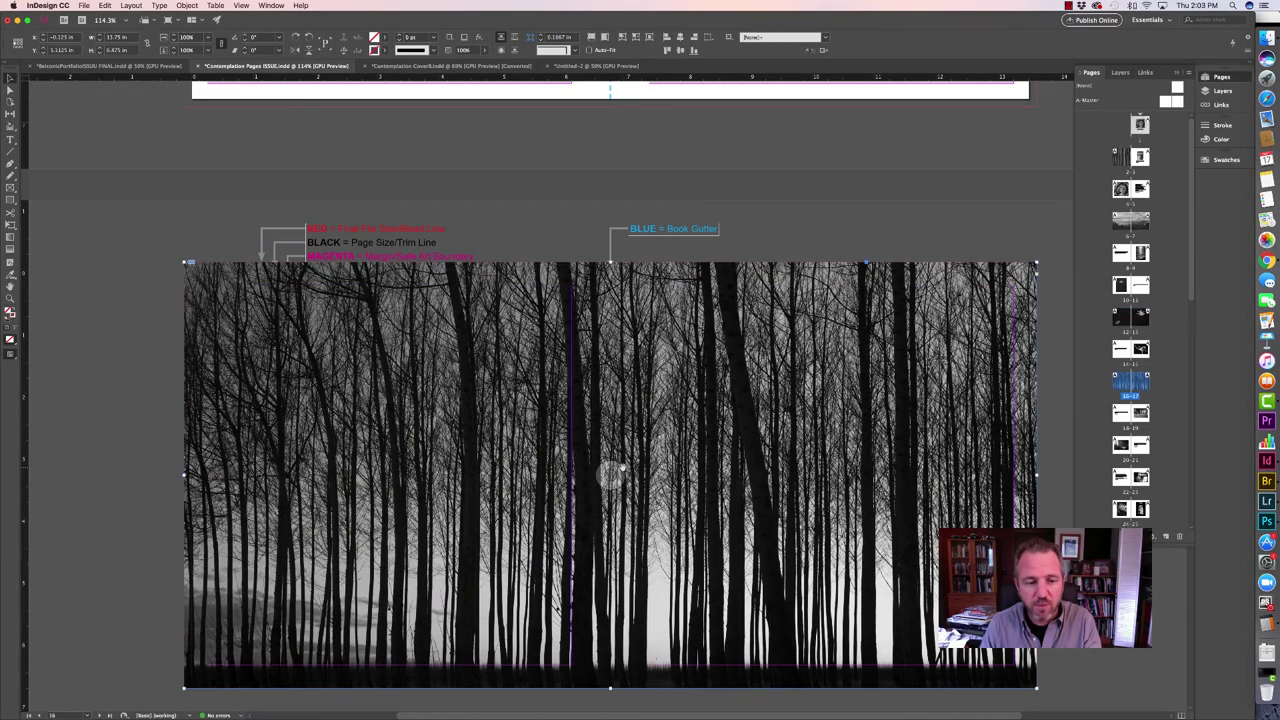
Examine the closing spread with the About the Photographs page and its facing forest photo, and return to the book's opening page.
scroll(610, 475, "down", 20)
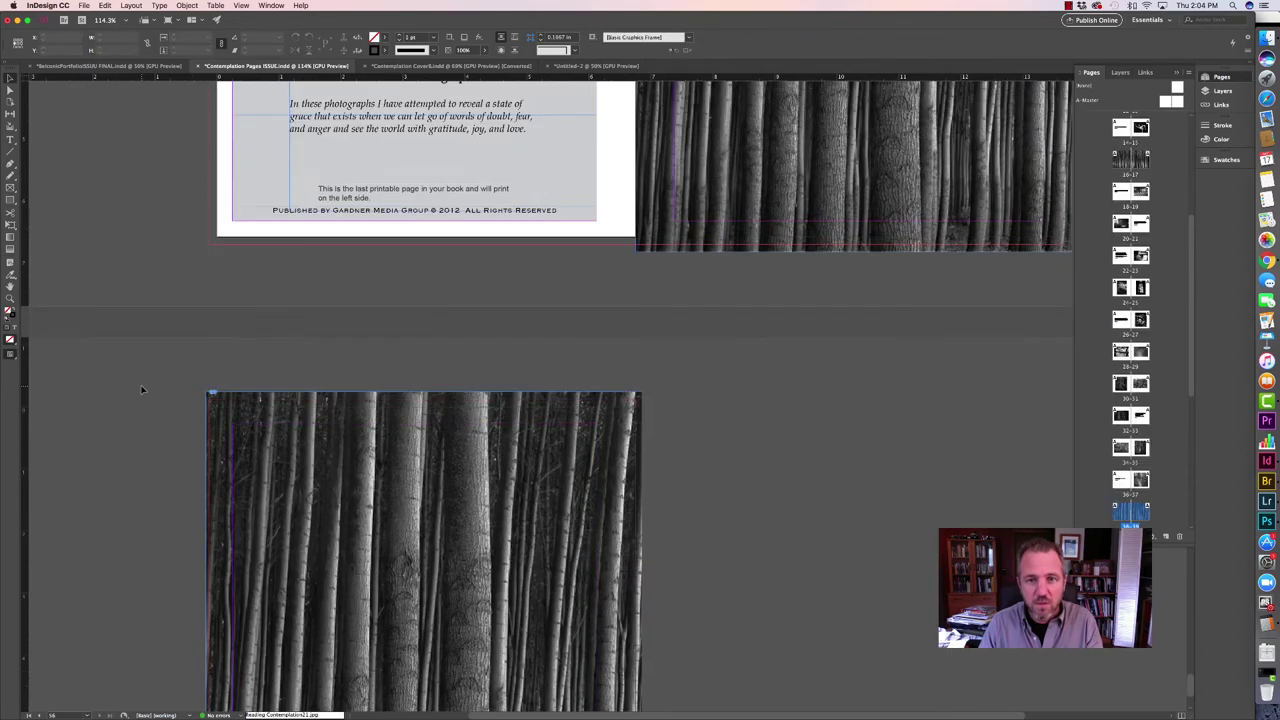
scroll(400, 430, "up", 5)
scroll(142, 390, "right", 2)
scroll(142, 390, "right", 2)
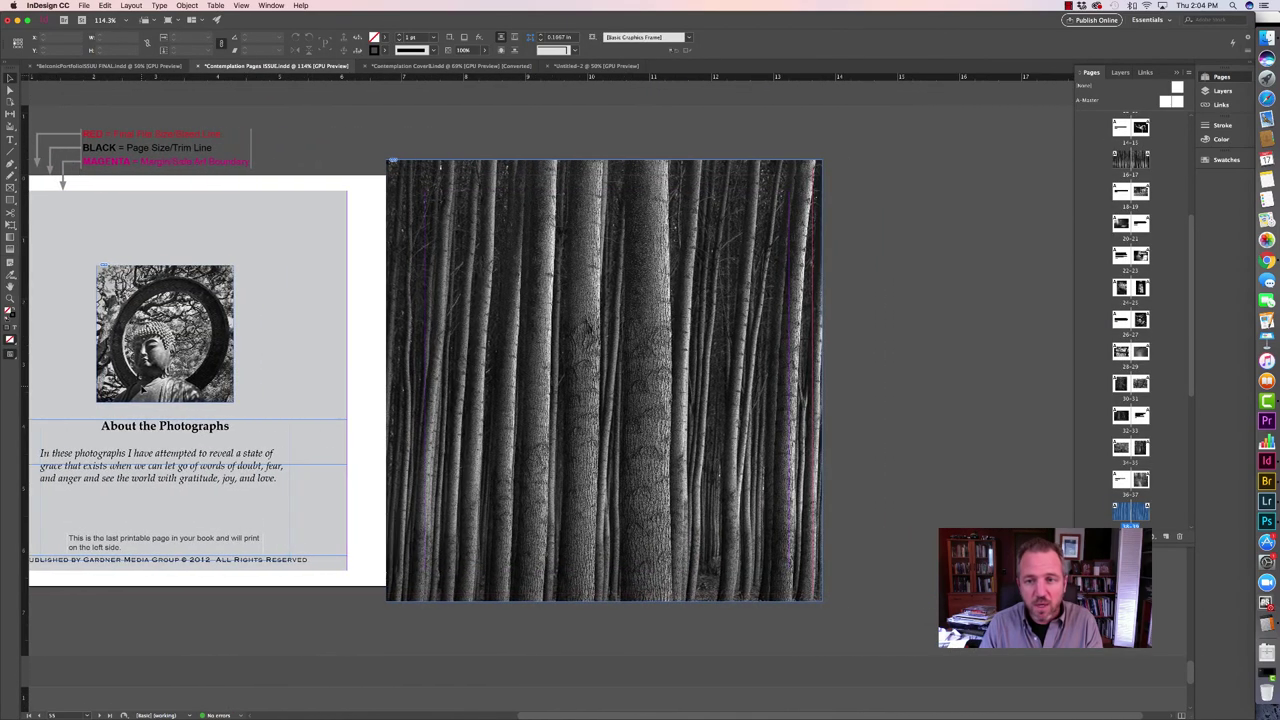
scroll(142, 390, "up", 2)
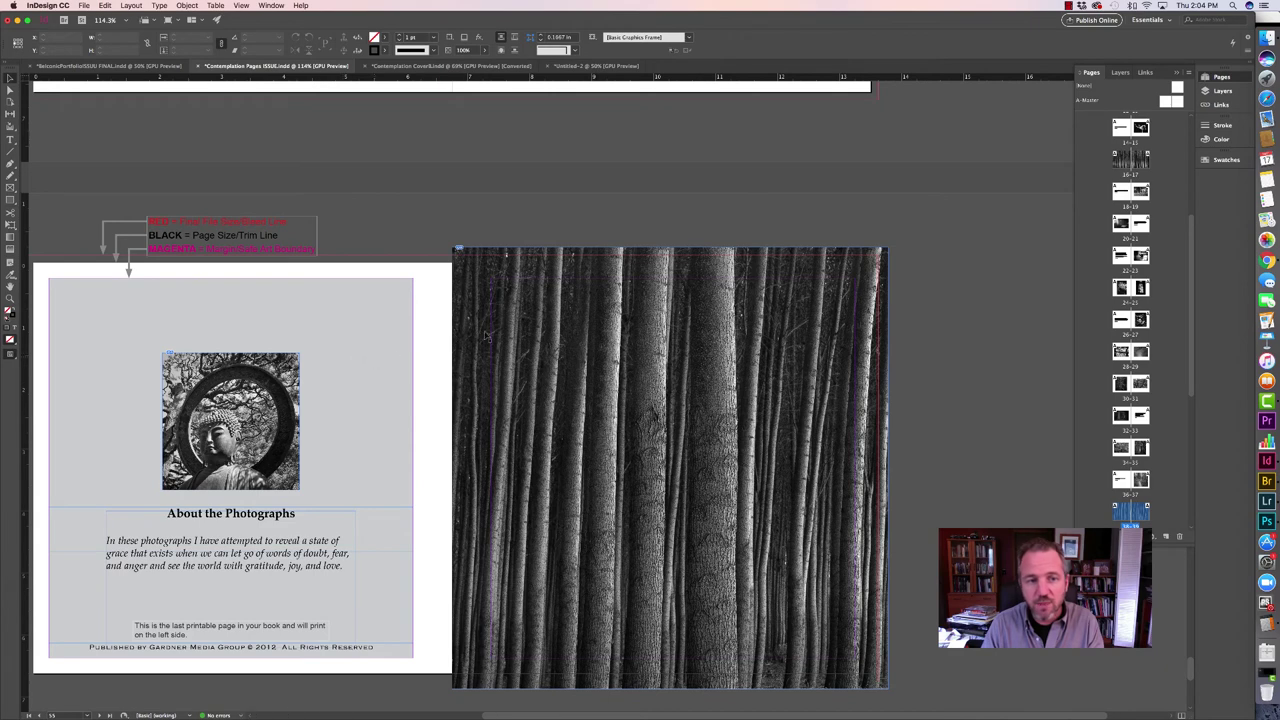
scroll(480, 257, "left", 1)
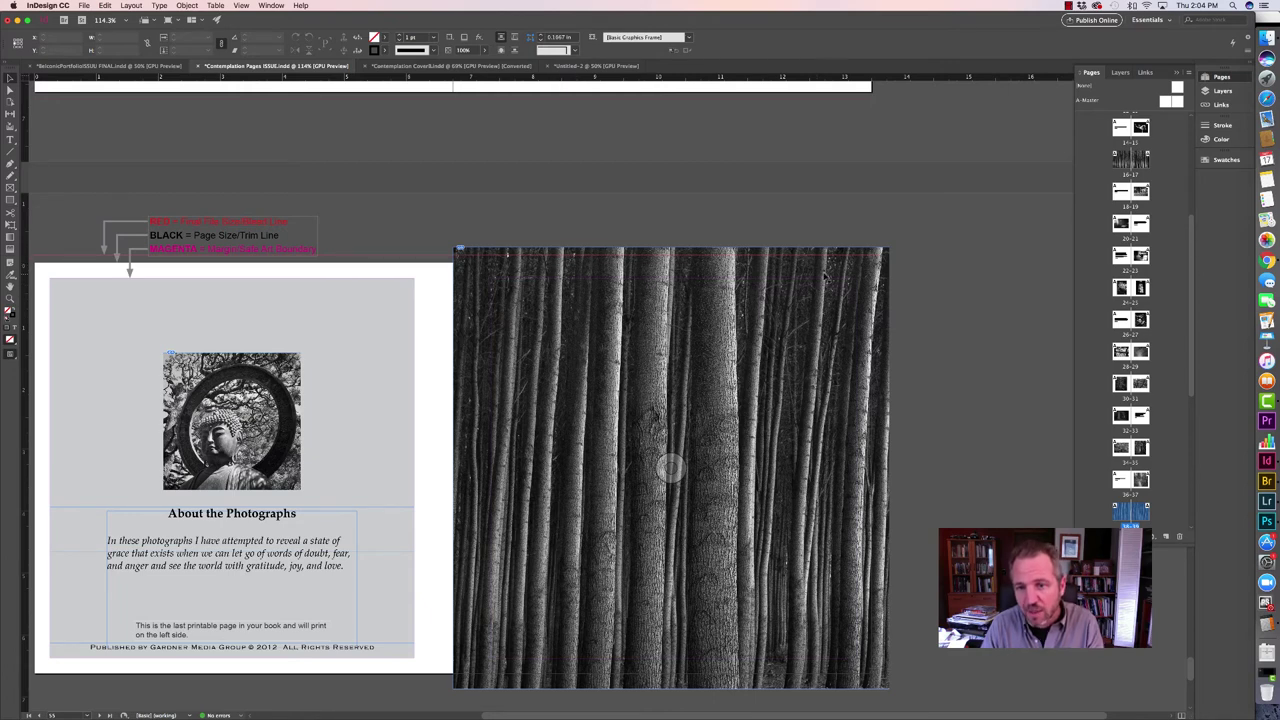
scroll(827, 273, "up", 15)
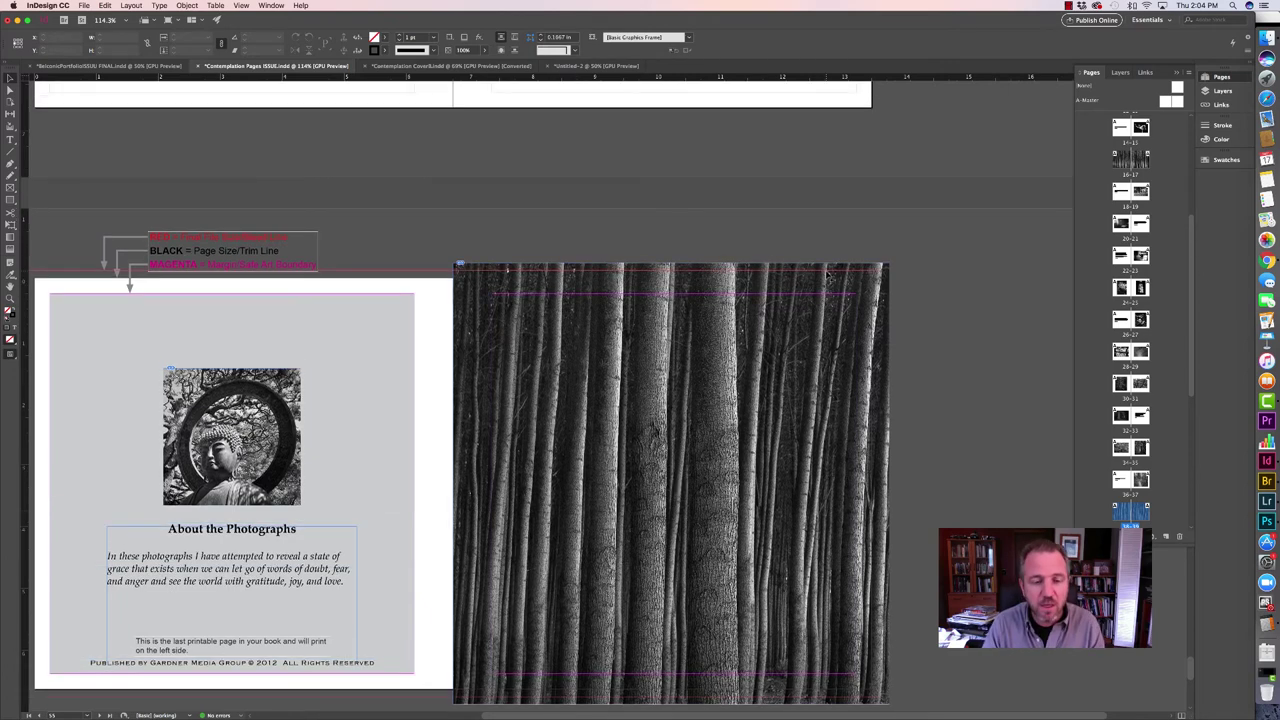
scroll(827, 273, "up", 15)
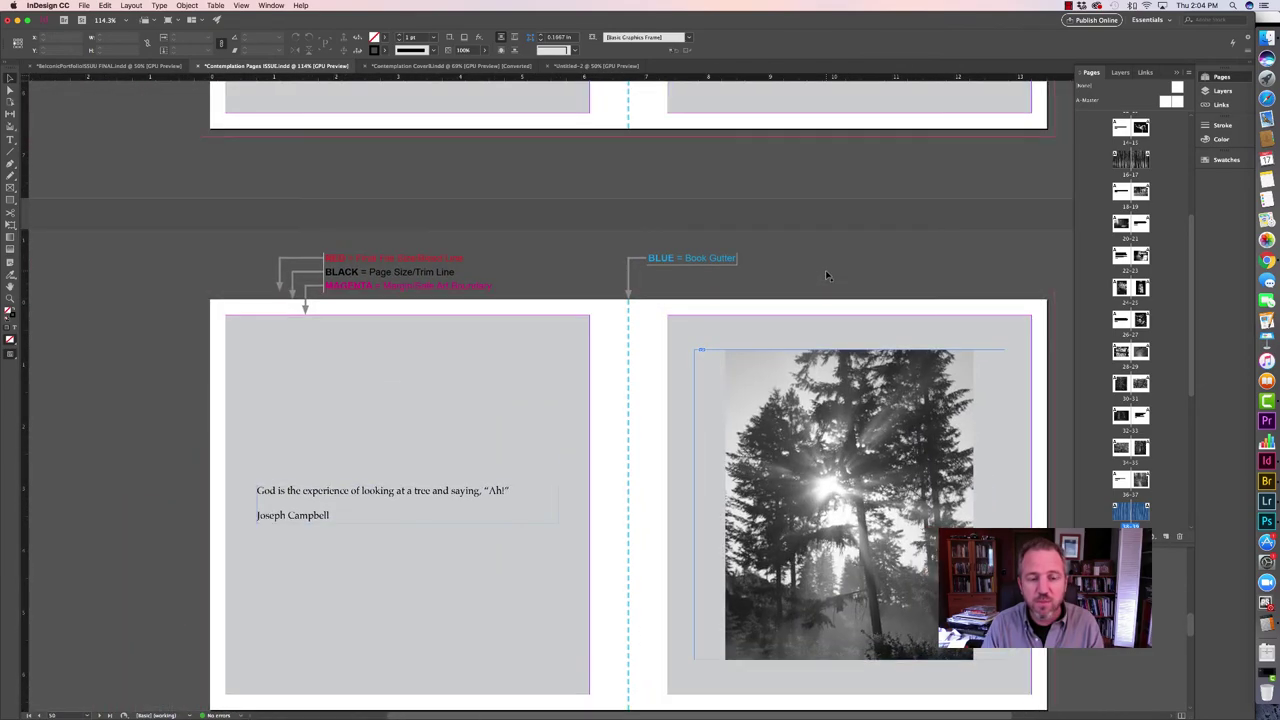
scroll(827, 273, "up", 15)
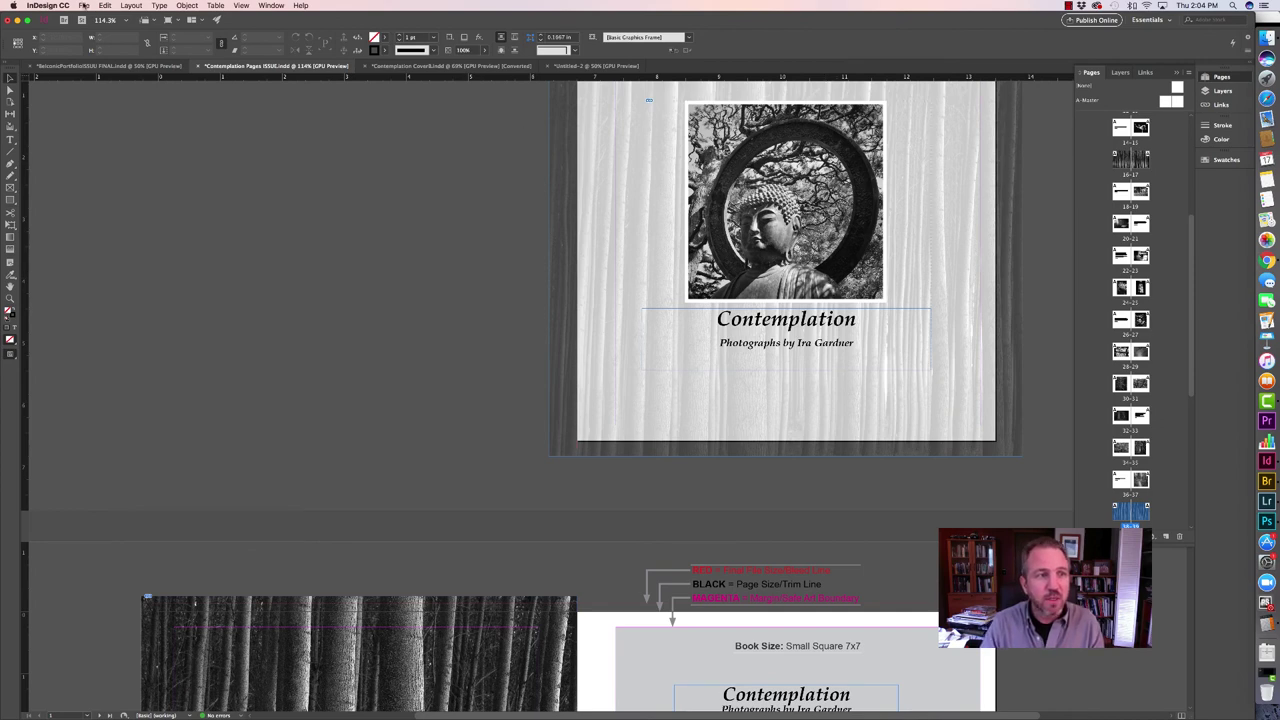
Set up an export named Contemplation in the ISSUU BOOK FILES folder, using the Adobe PDF (Interactive) format.
left_click(84, 5)
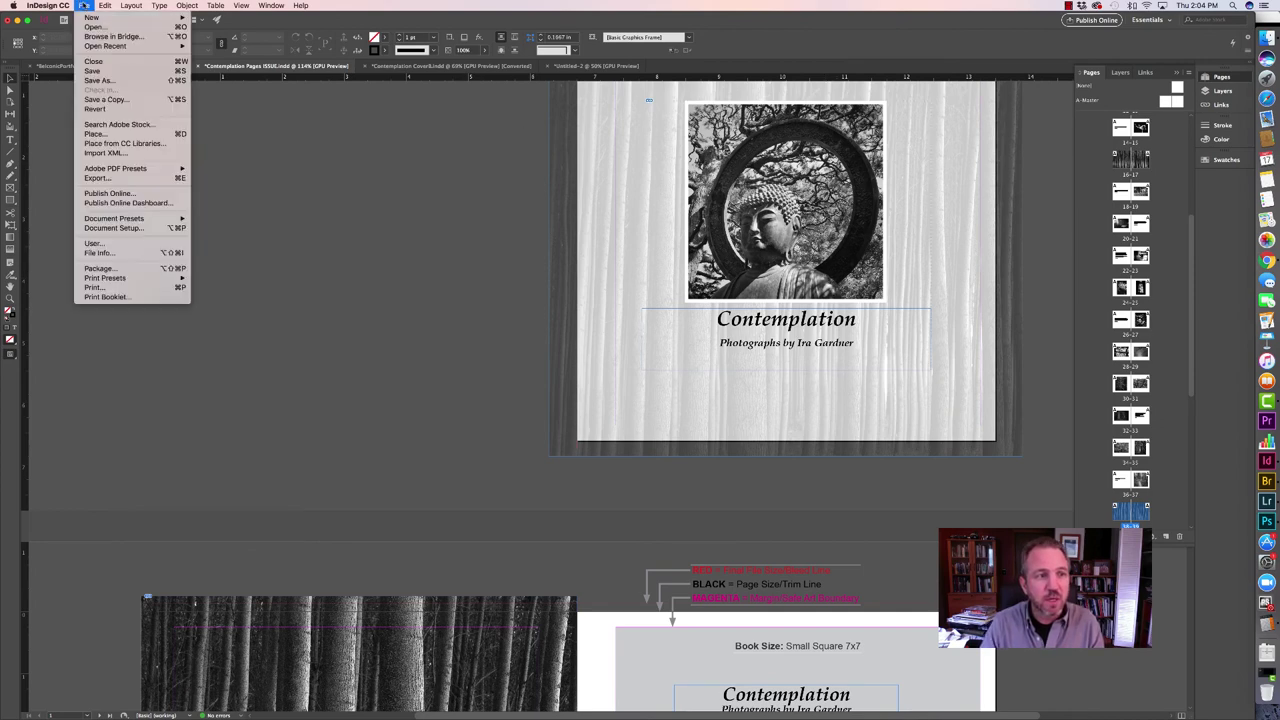
left_click(98, 177)
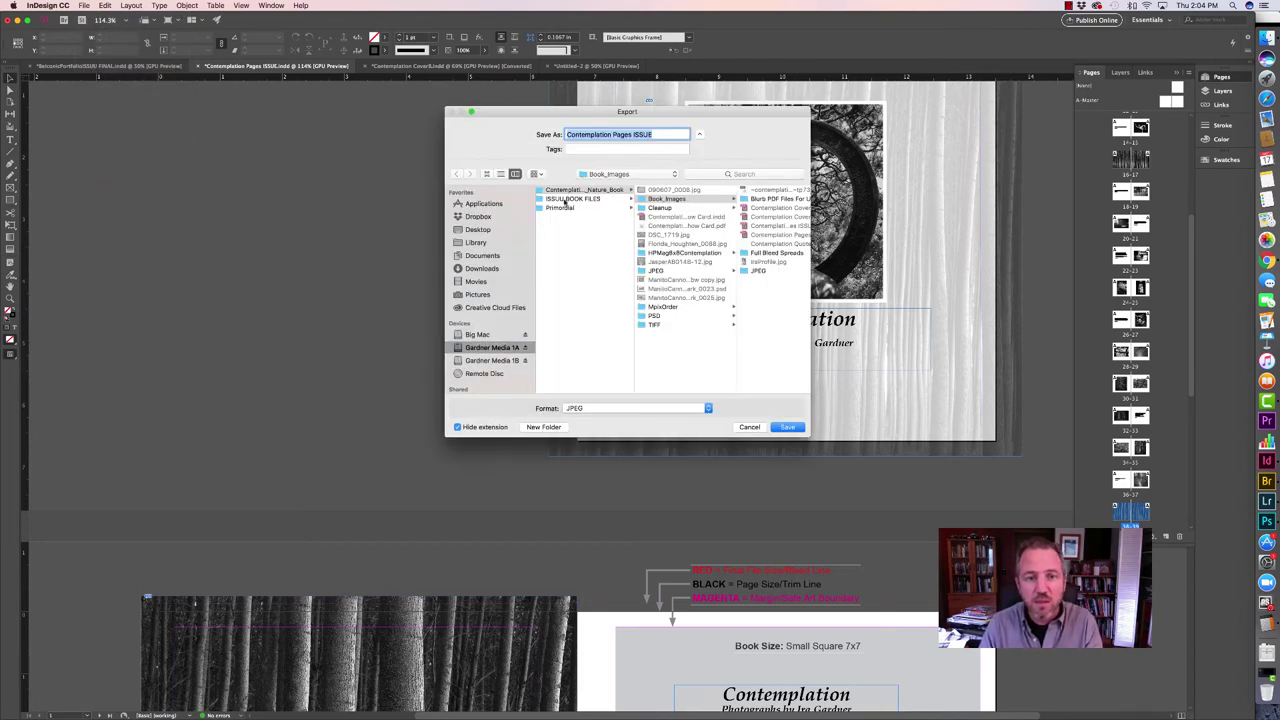
left_click(569, 200)
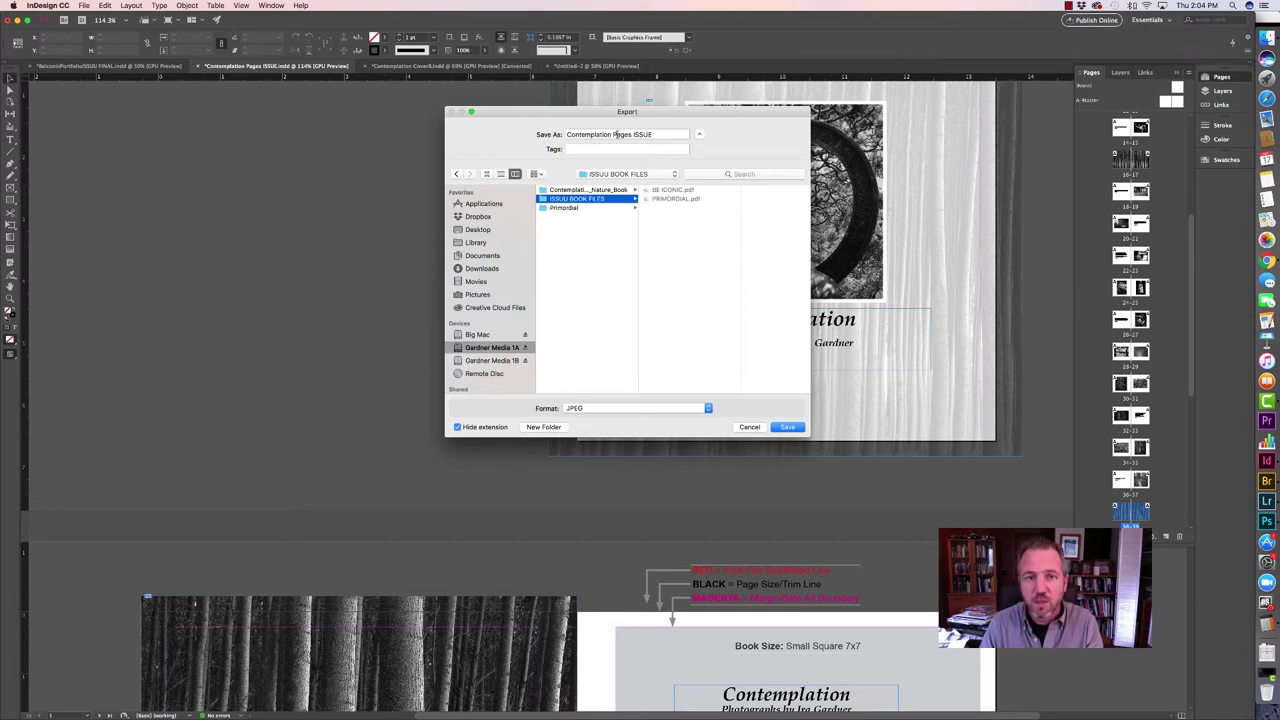
left_click_drag(614, 134, 655, 134)
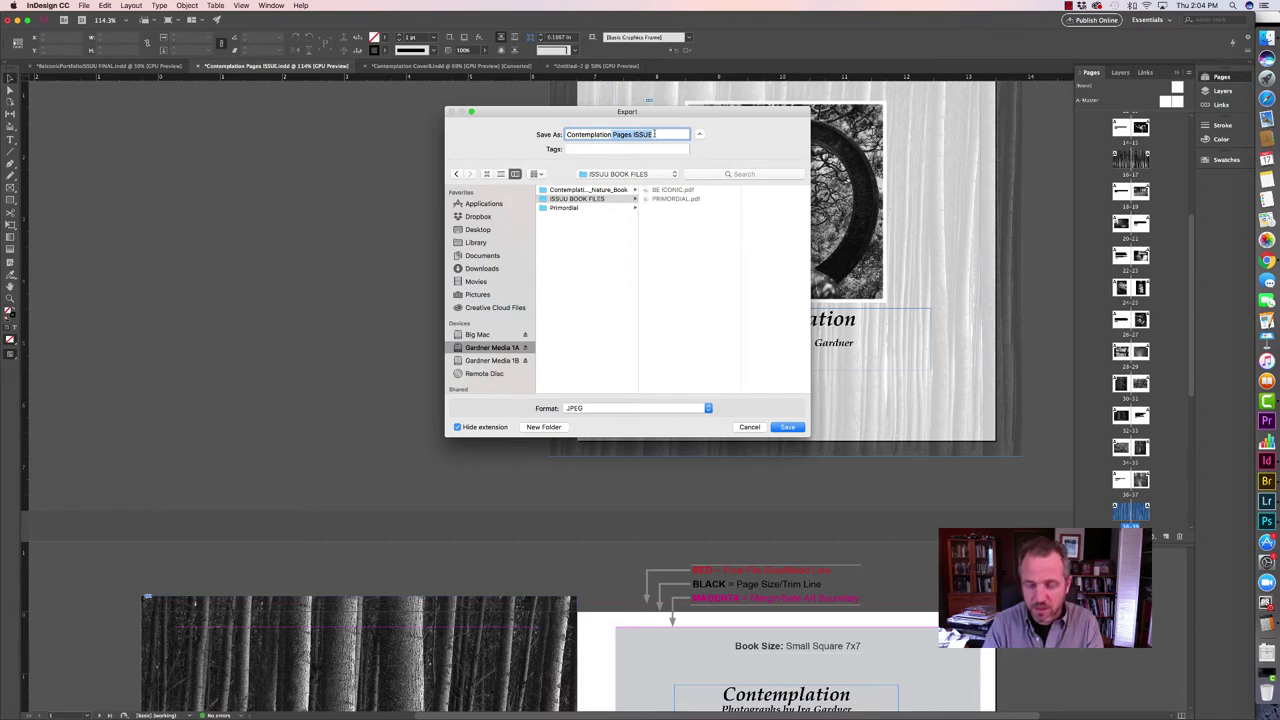
key("BackSpace")
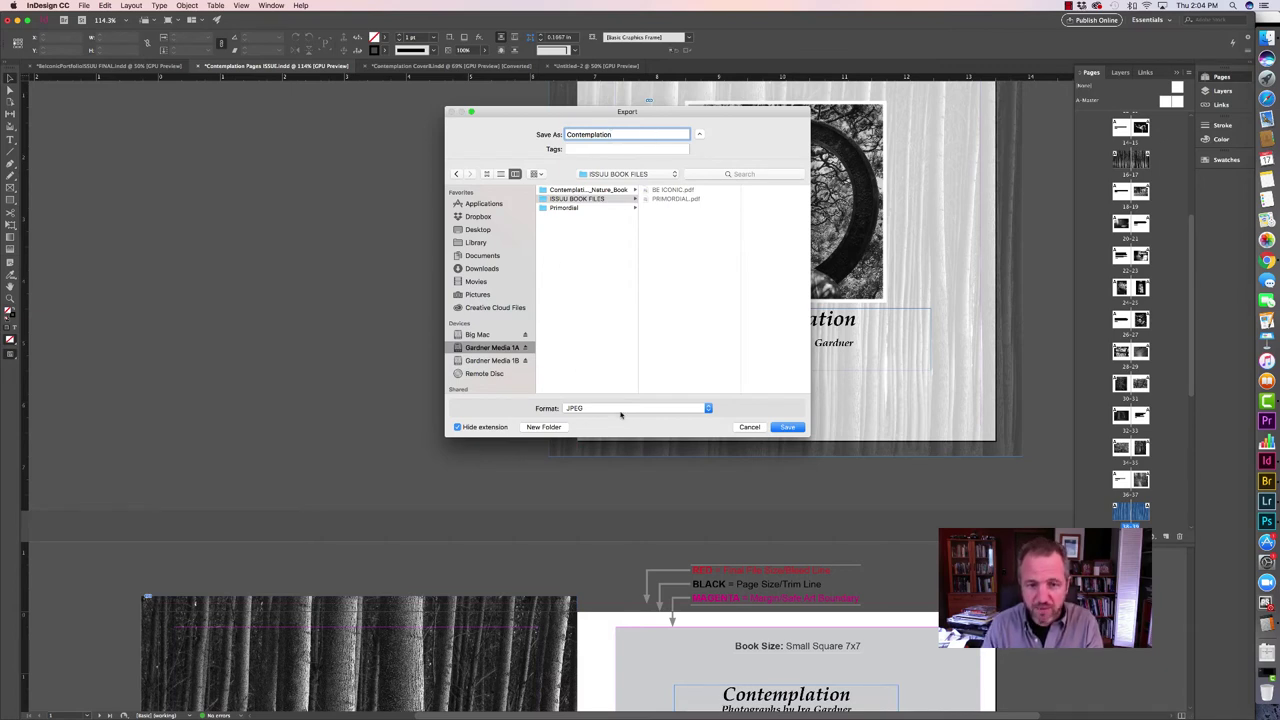
left_click(621, 409)
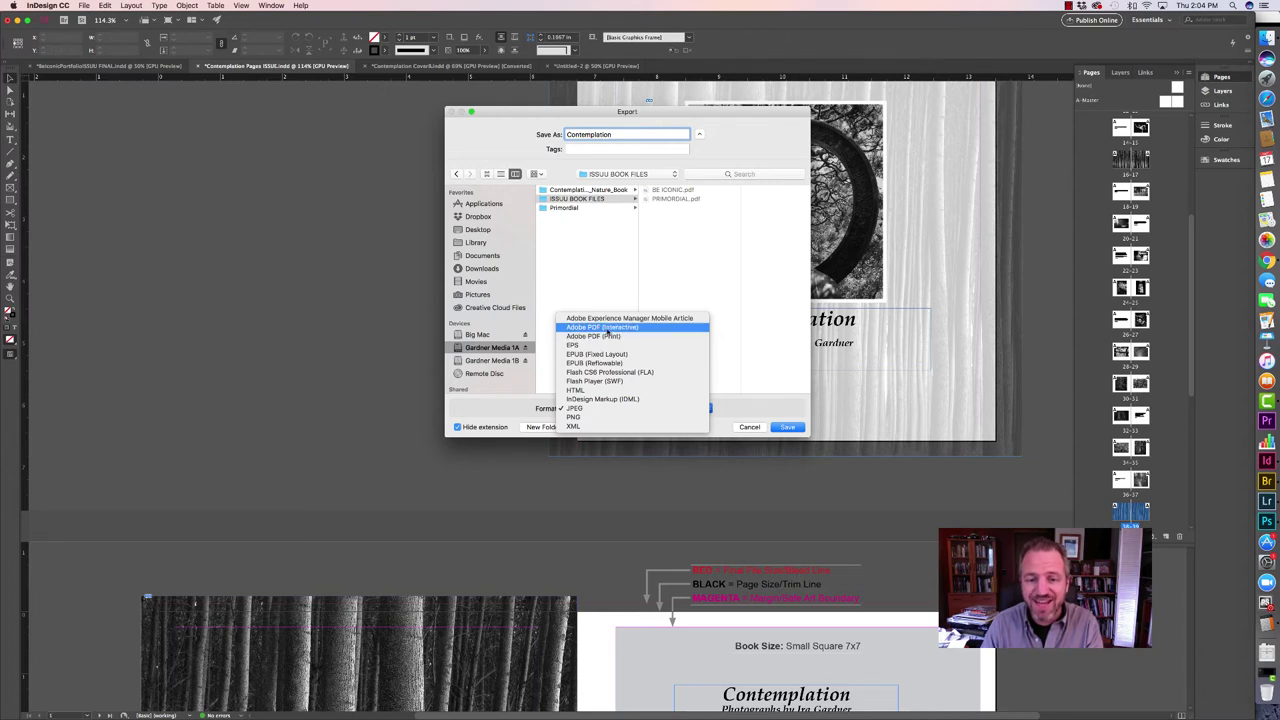
left_click(607, 329)
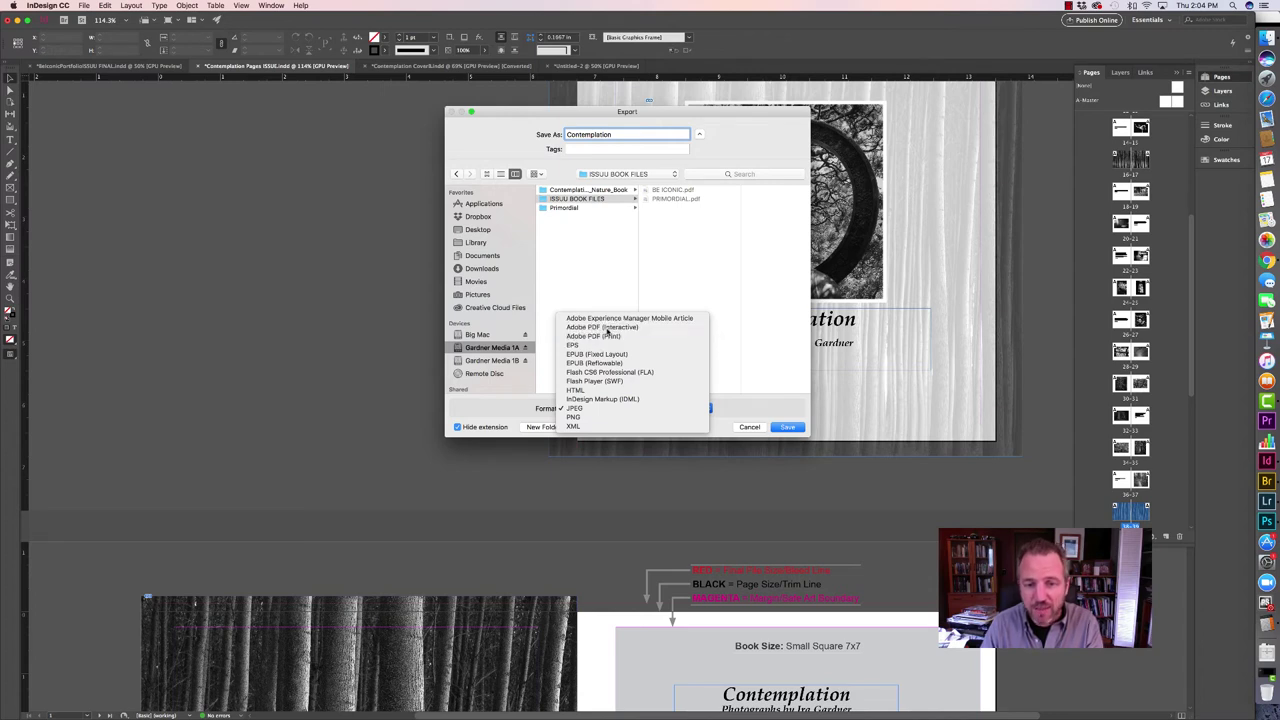
left_click(788, 427)
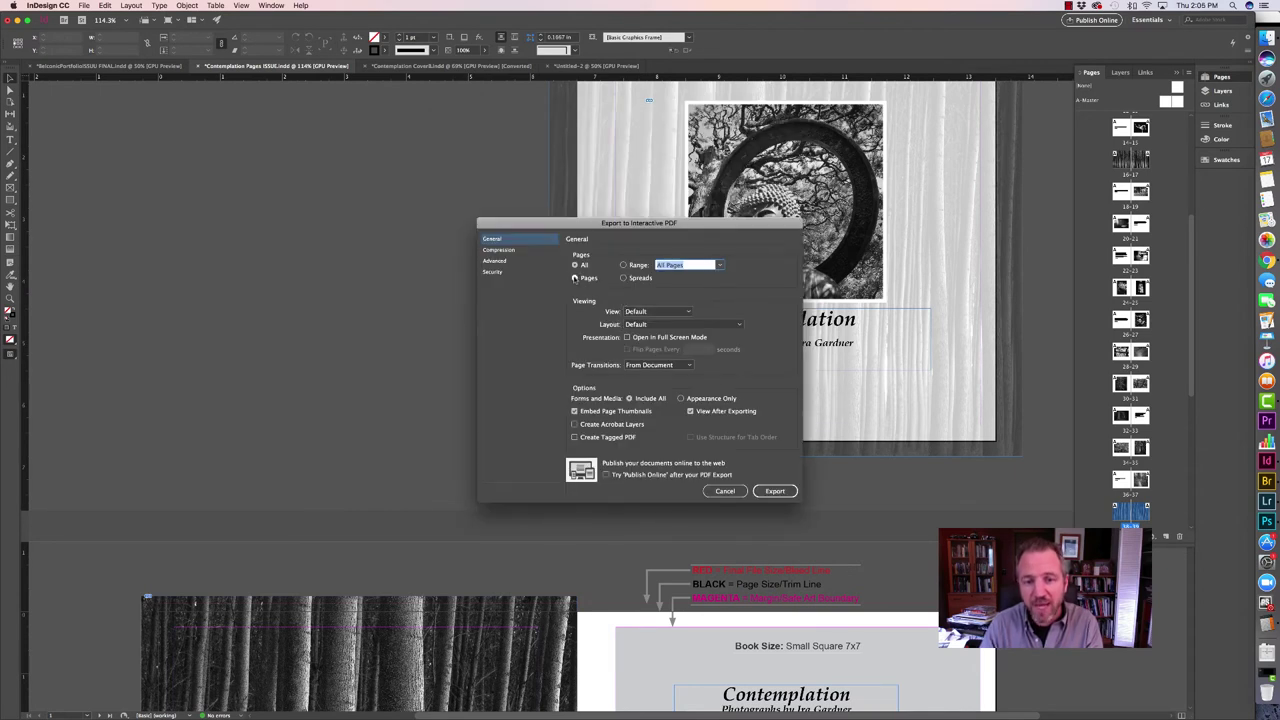
Set the PDF's image compression to JPEG 2000 (Lossless) at a resolution of 144 ppi.
left_click(517, 252)
left_click(665, 266)
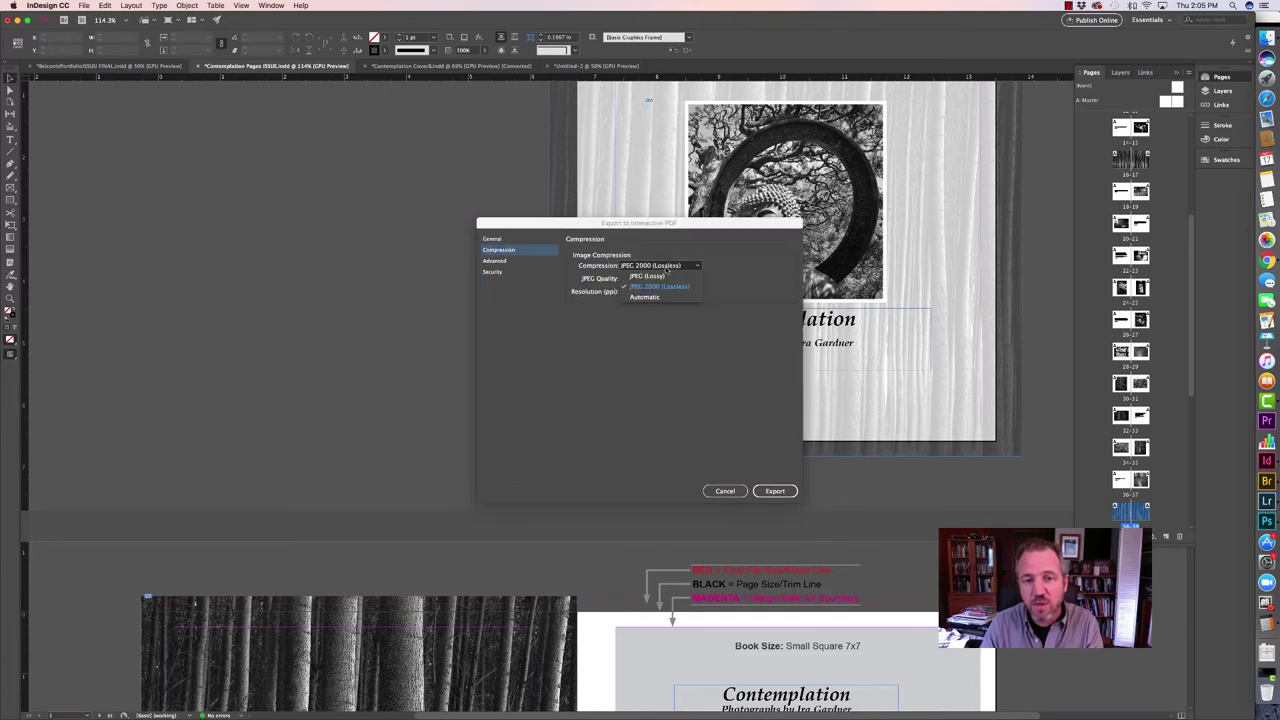
left_click(673, 287)
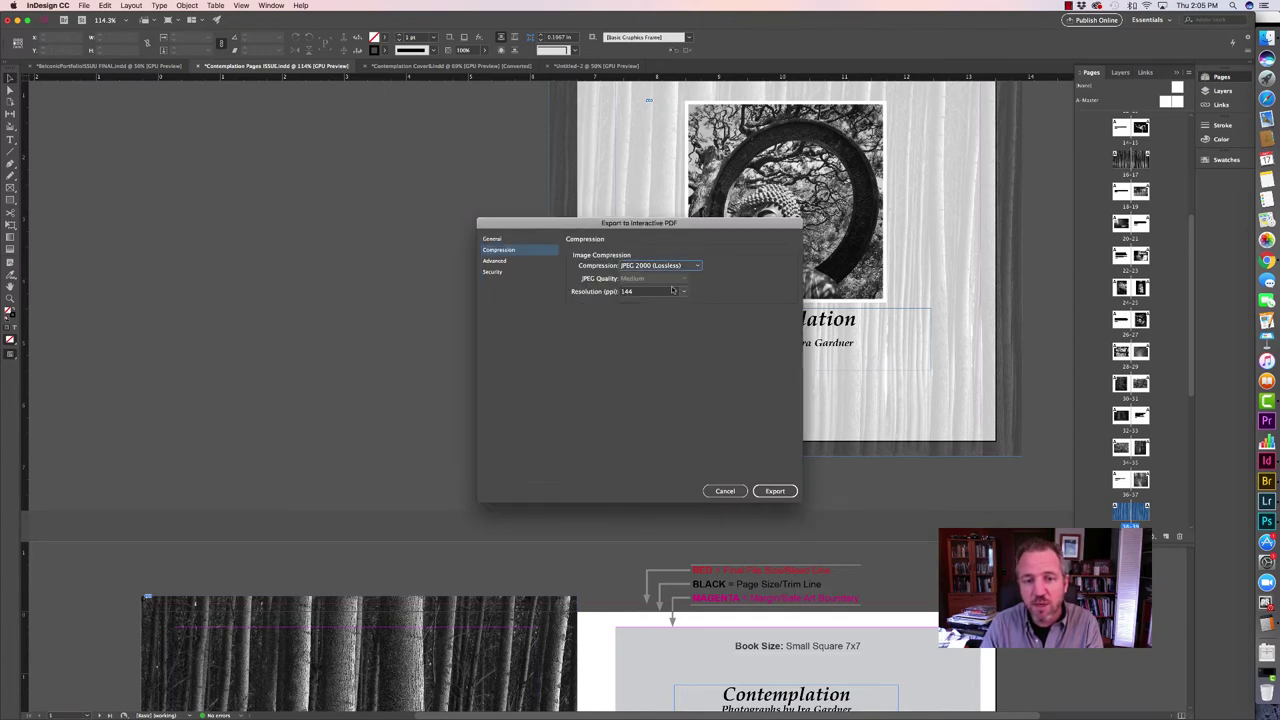
left_click(684, 291)
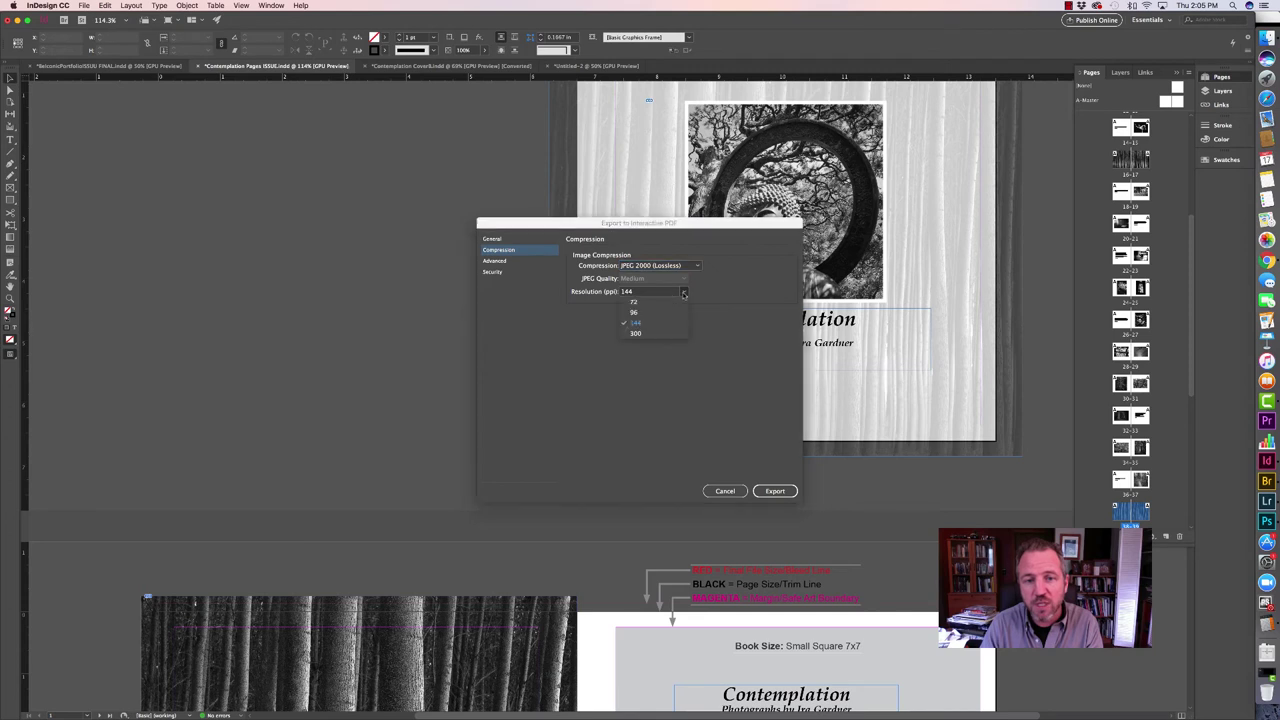
left_click(636, 324)
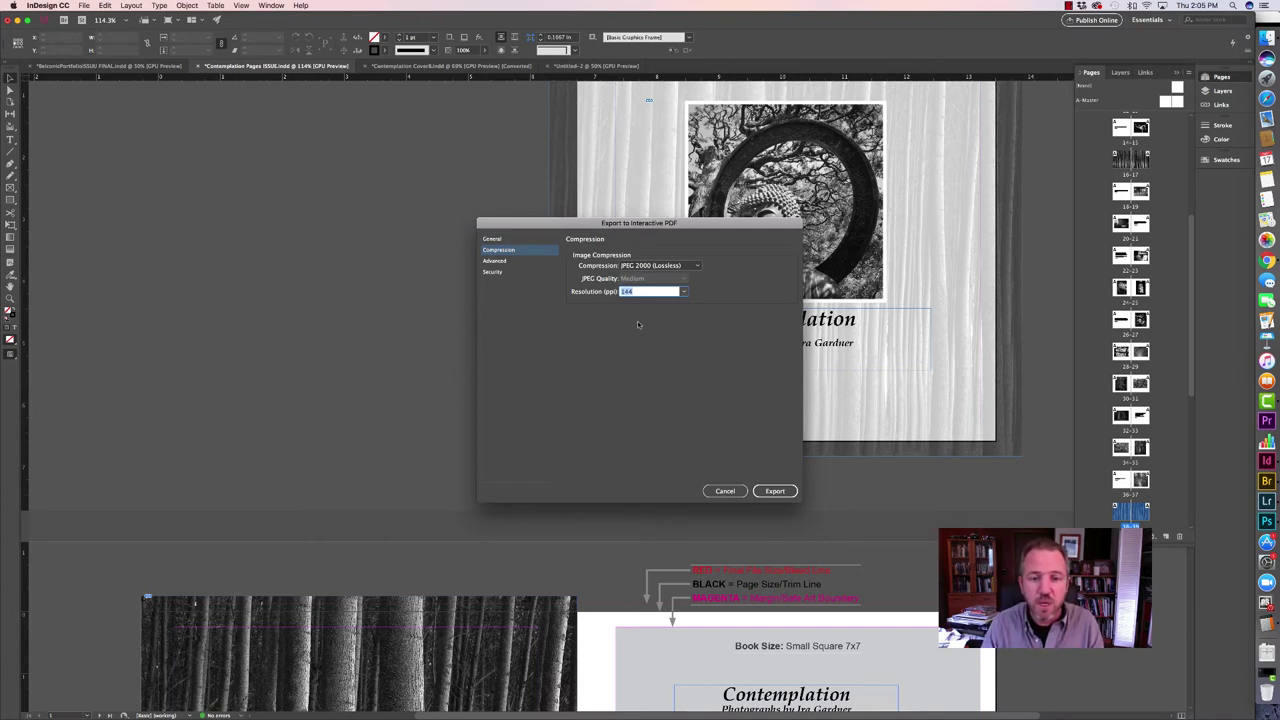
Check the advanced and general PDF options, try to export all pages as single pages, and cancel the export.
left_click(500, 261)
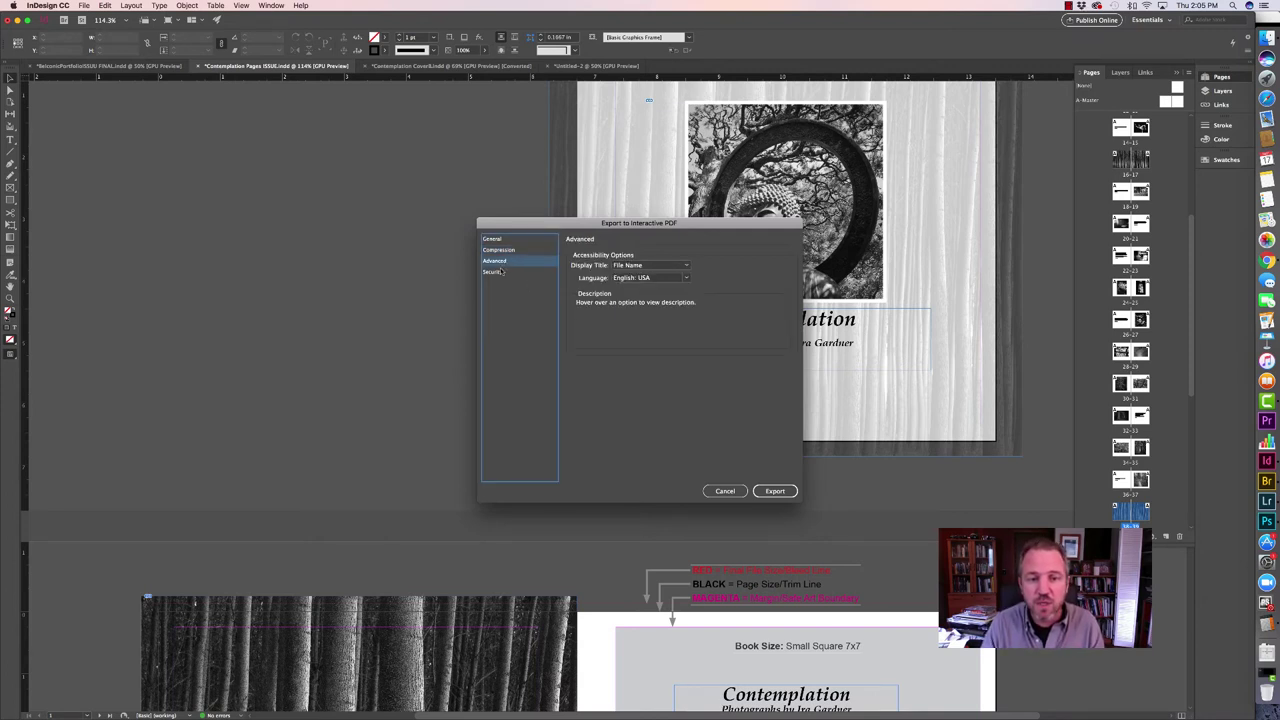
left_click(493, 238)
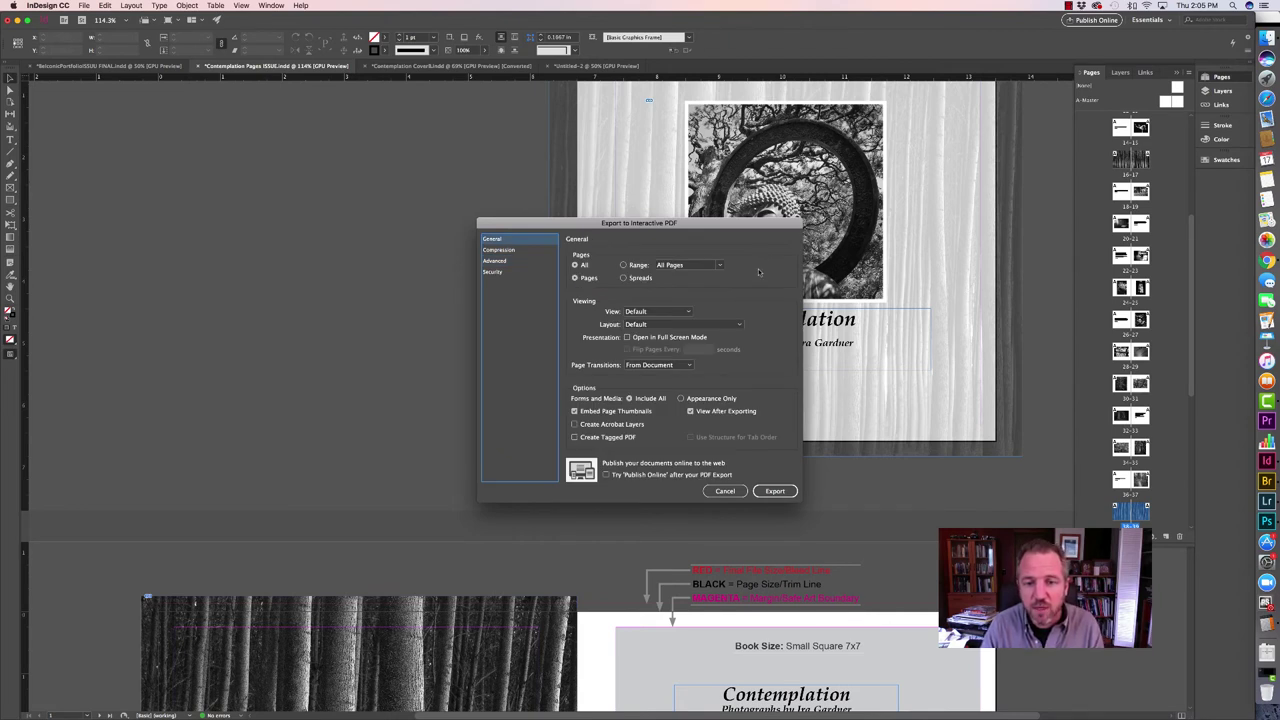
left_click(778, 491)
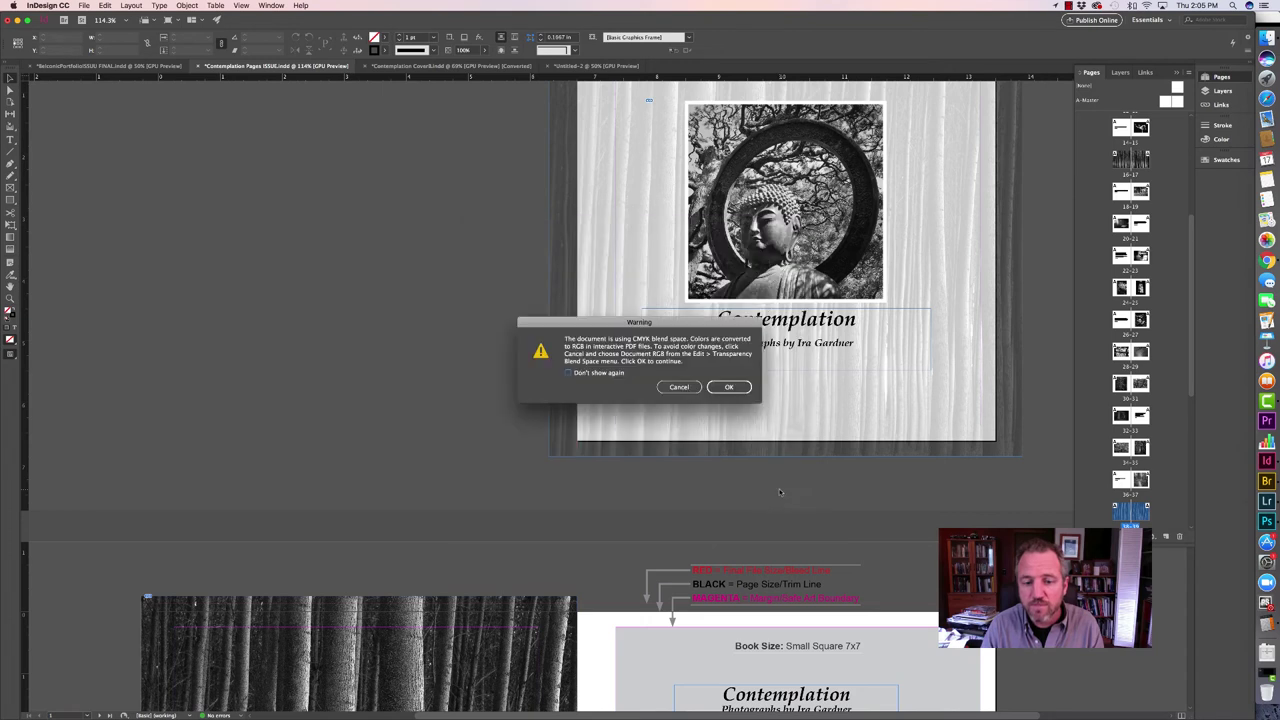
left_click(678, 388)
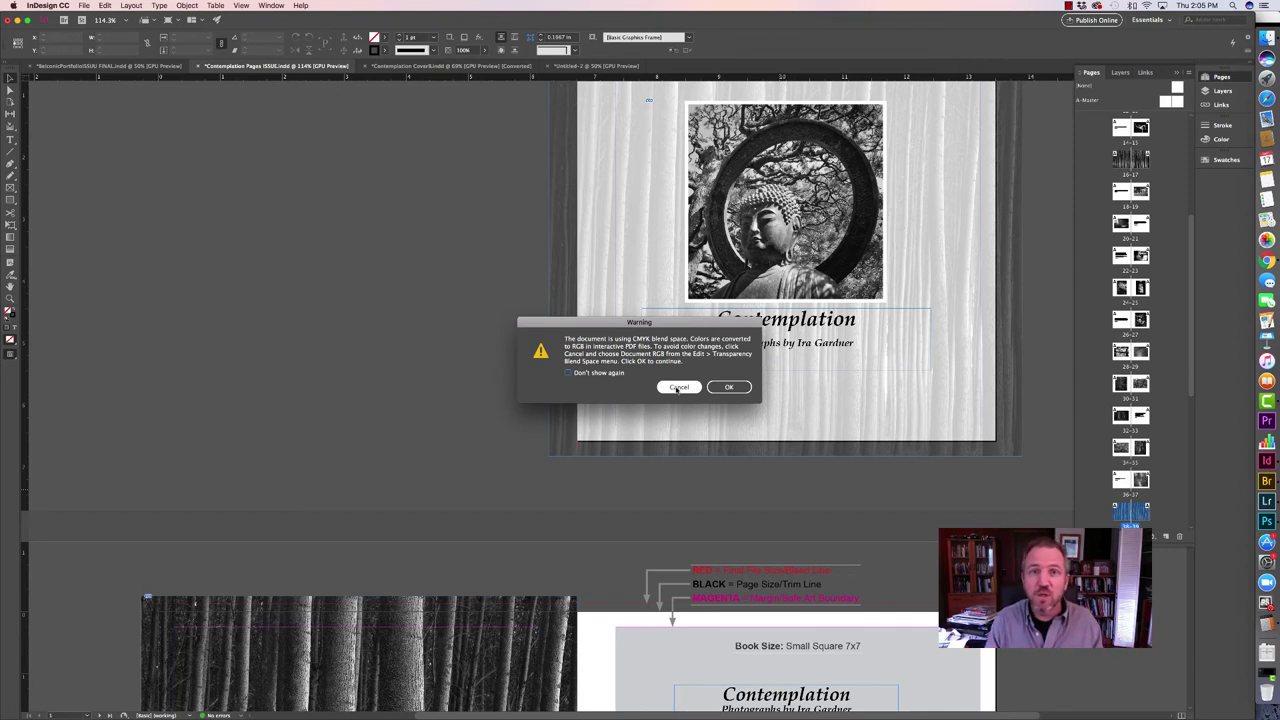
left_click(678, 388)
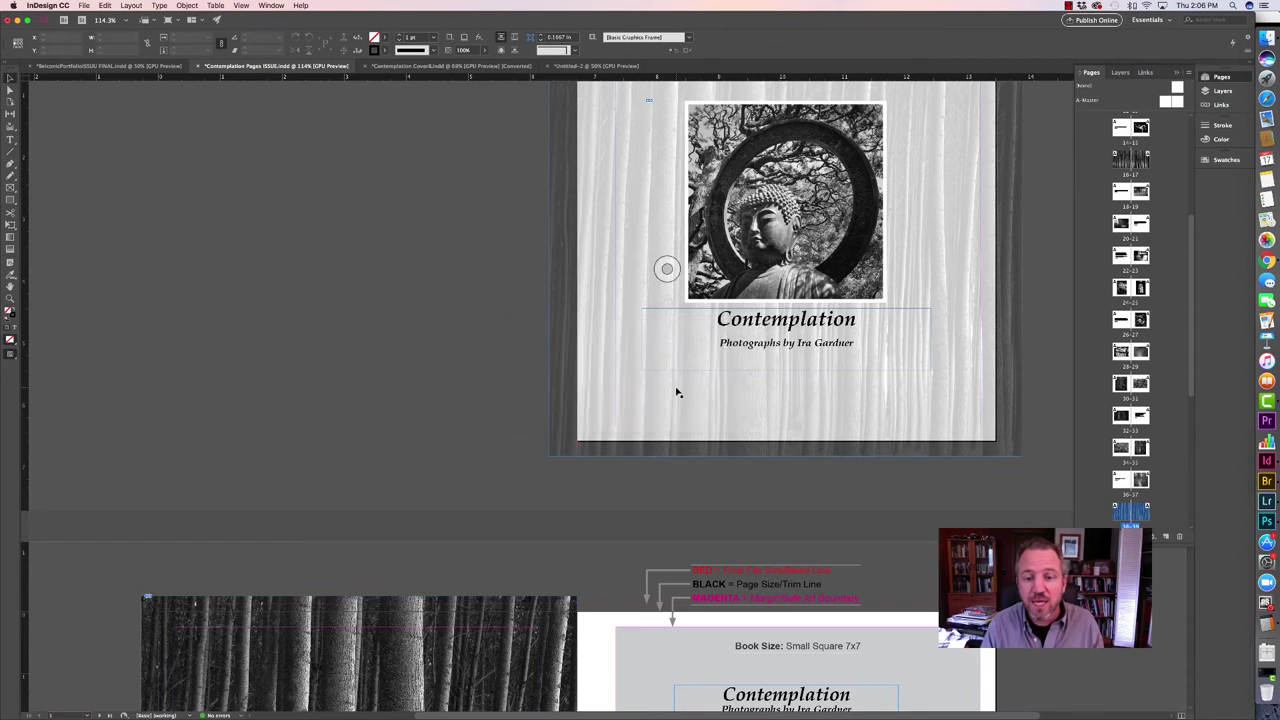
Change the document's transparency blend space to Document RGB.
left_click(104, 5)
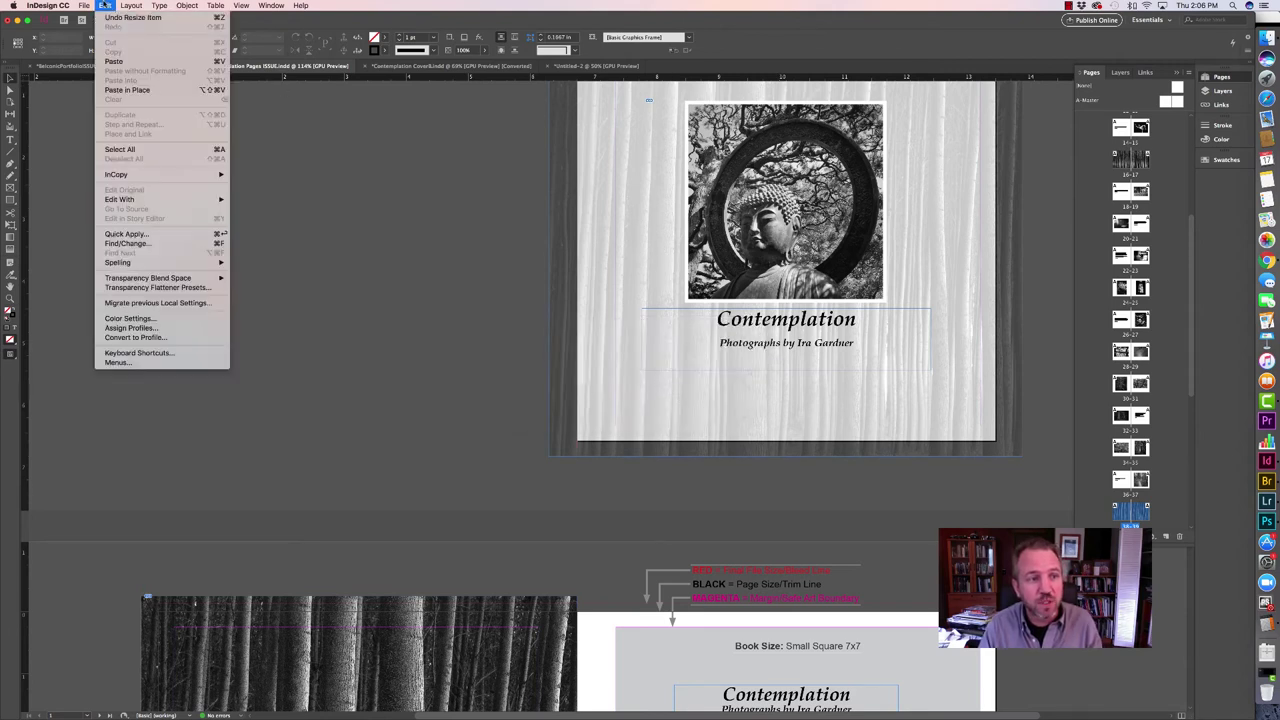
mouse_move(163, 280)
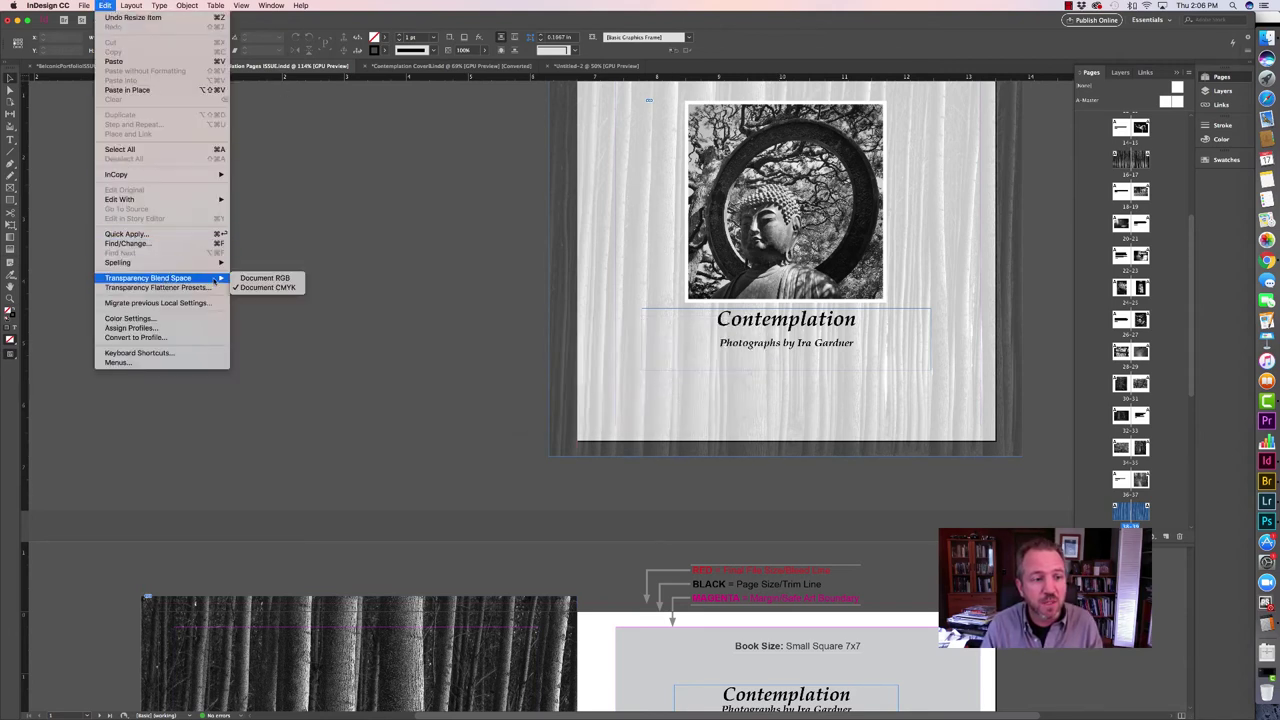
left_click(264, 278)
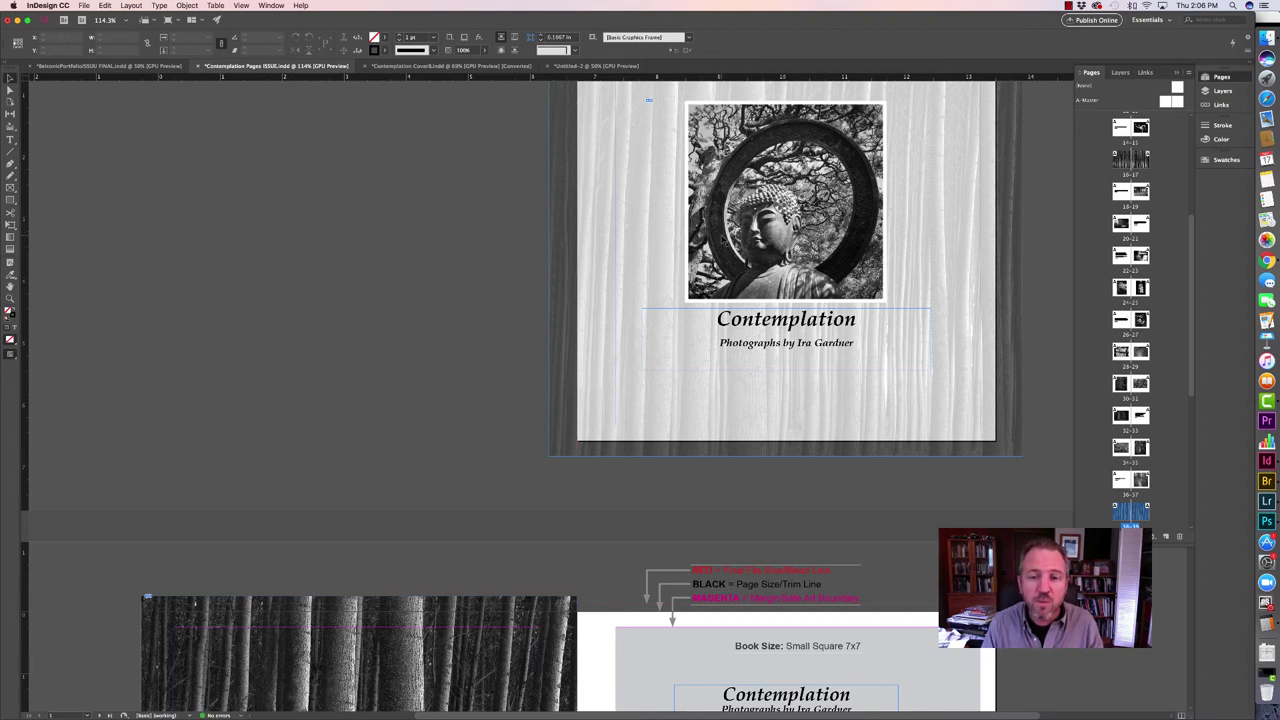
Select the Buddha photo on the opening page and open it in Adobe Photoshop CC 2018.
left_click(786, 202)
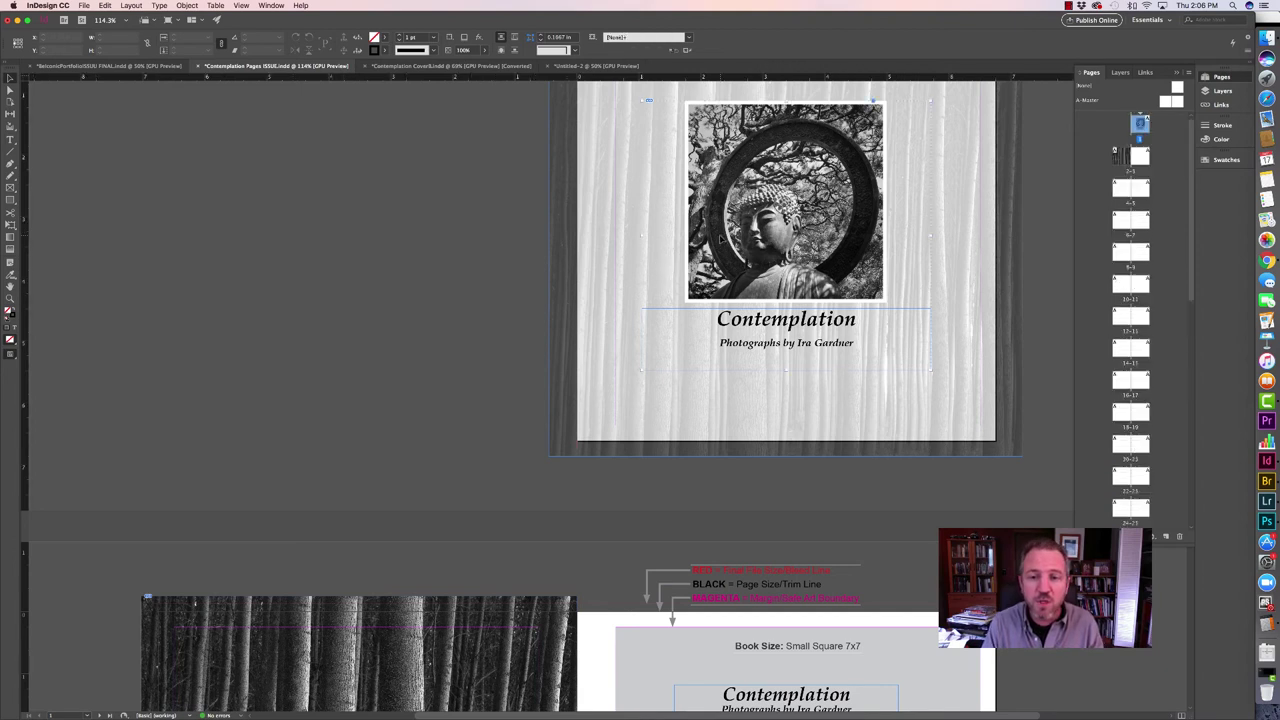
left_click(105, 5)
mouse_move(122, 199)
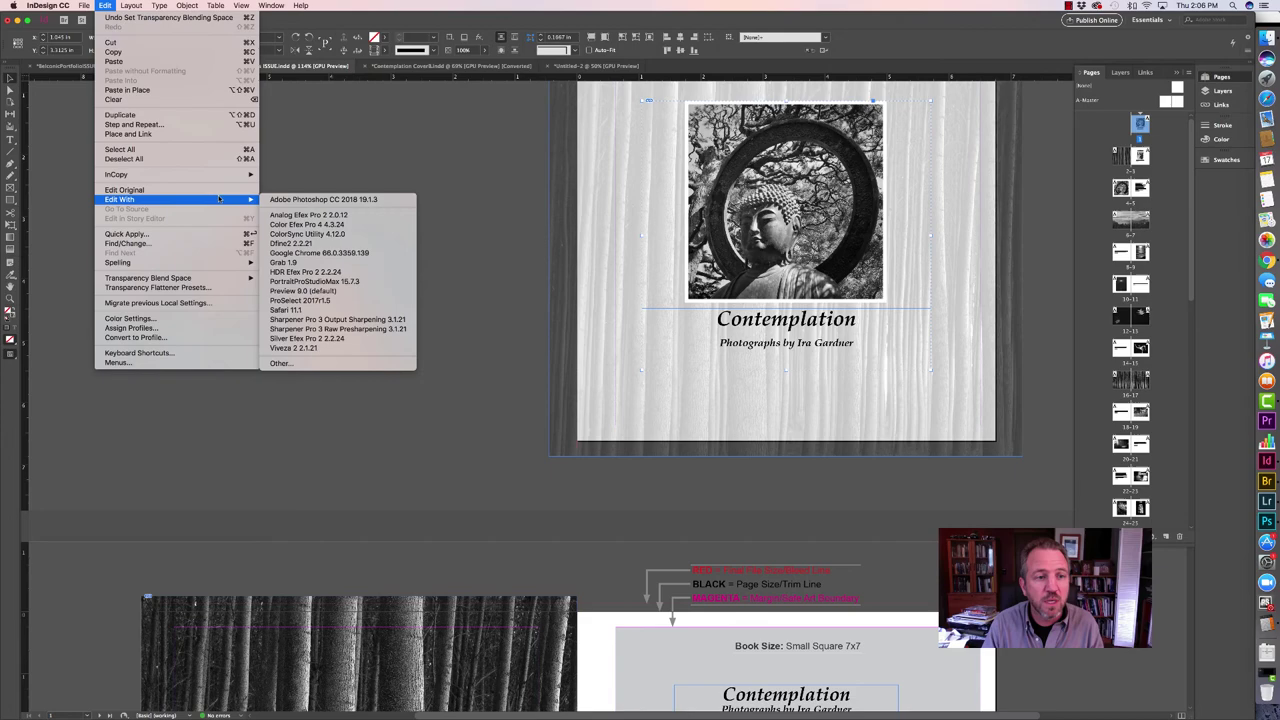
left_click(296, 199)
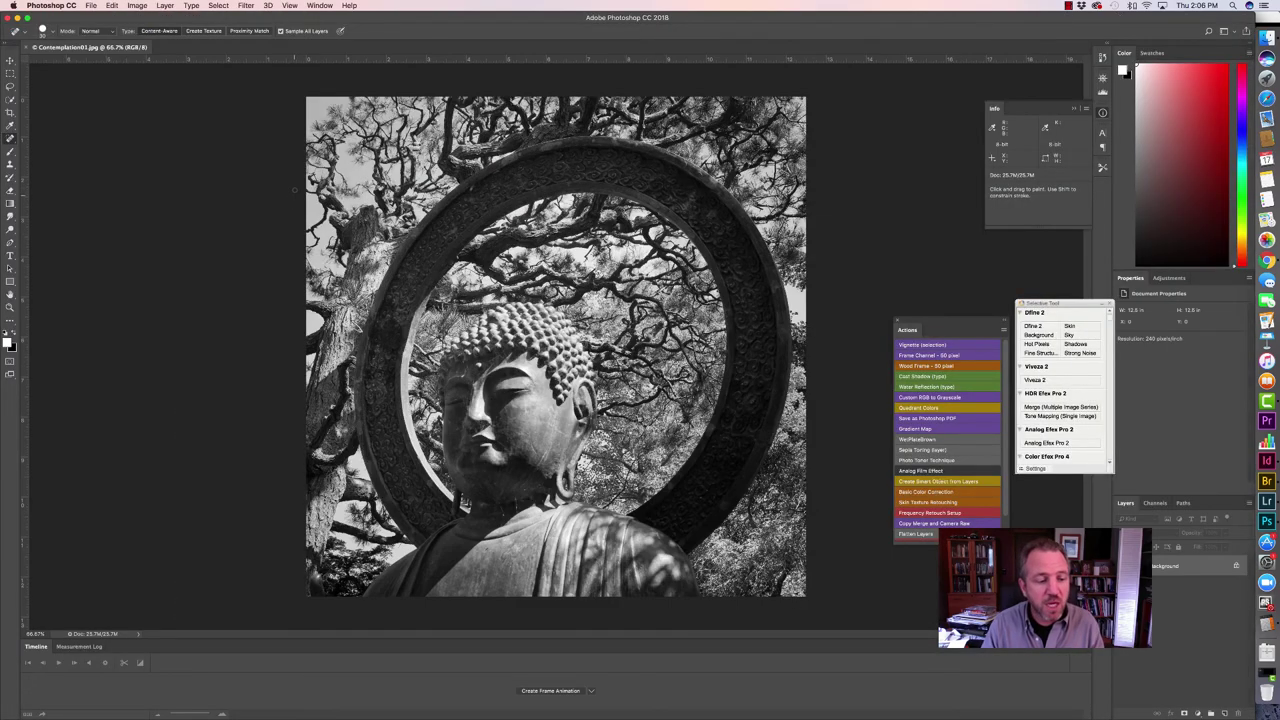
Examine the Buddha photo's color mode options, including Grayscale, close the image without converting it, and return to InDesign.
left_click(138, 5)
mouse_move(140, 17)
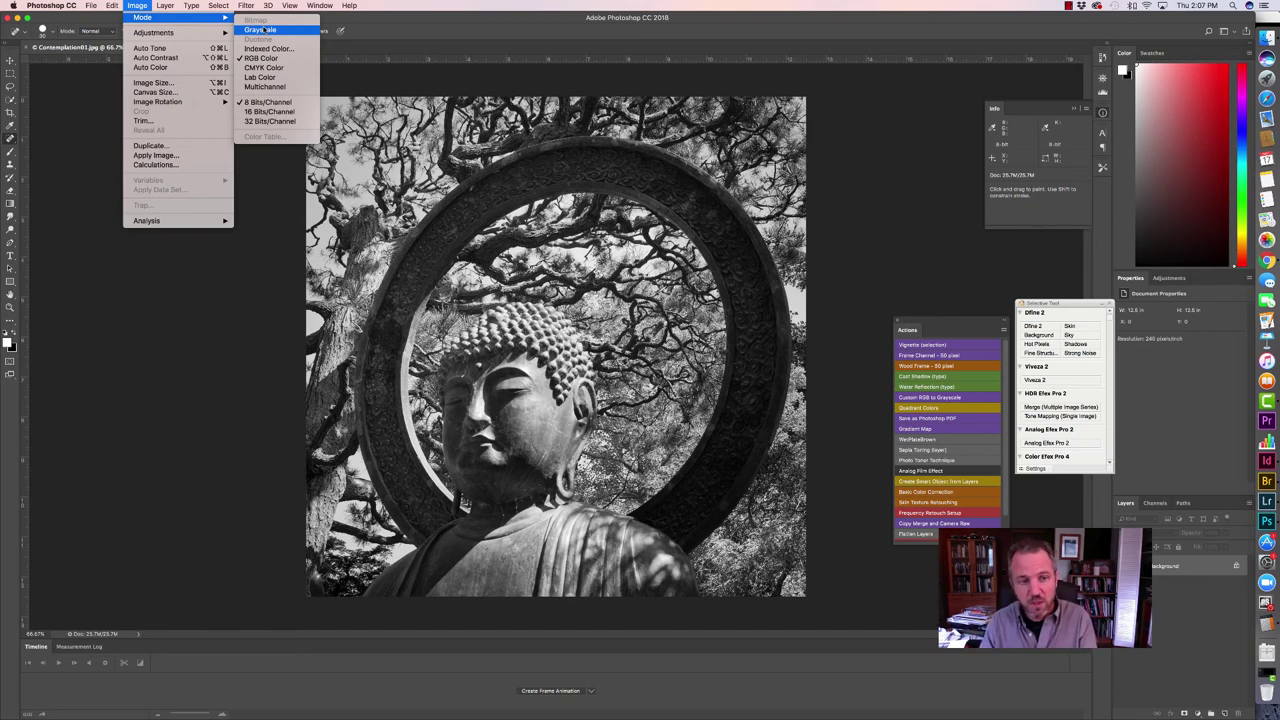
left_click(263, 30)
key("super+w")
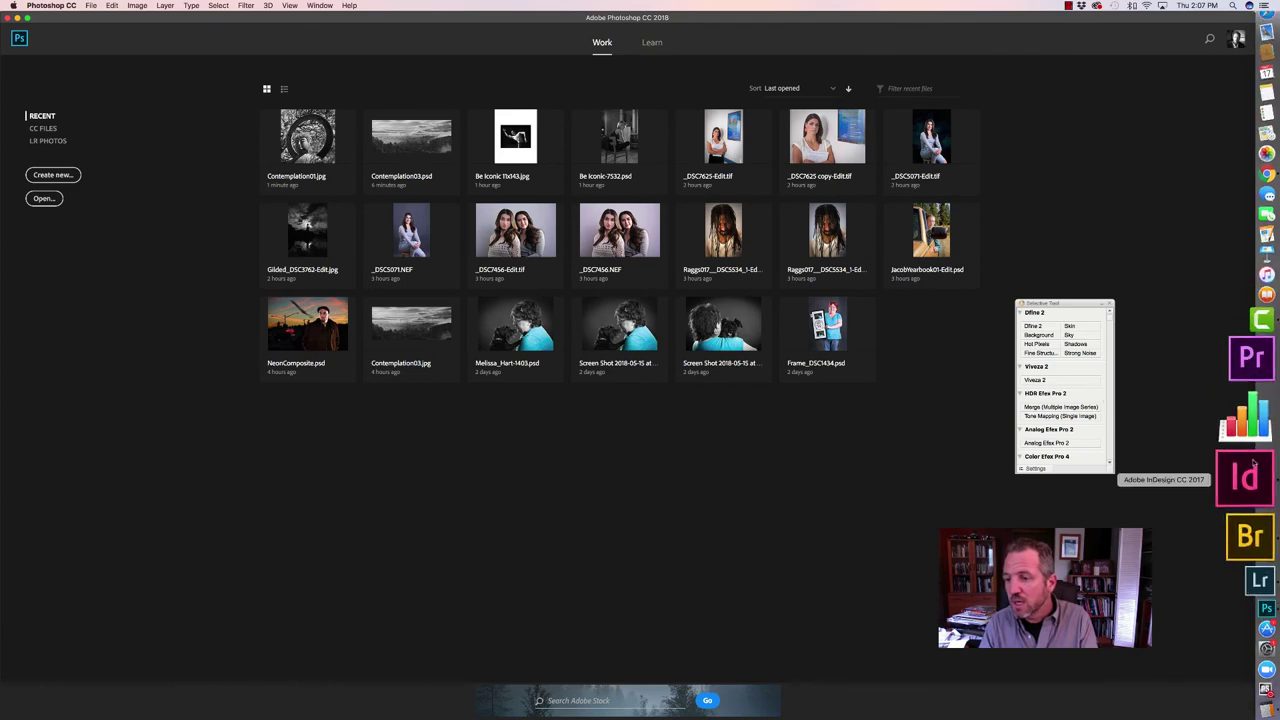
left_click(1256, 466)
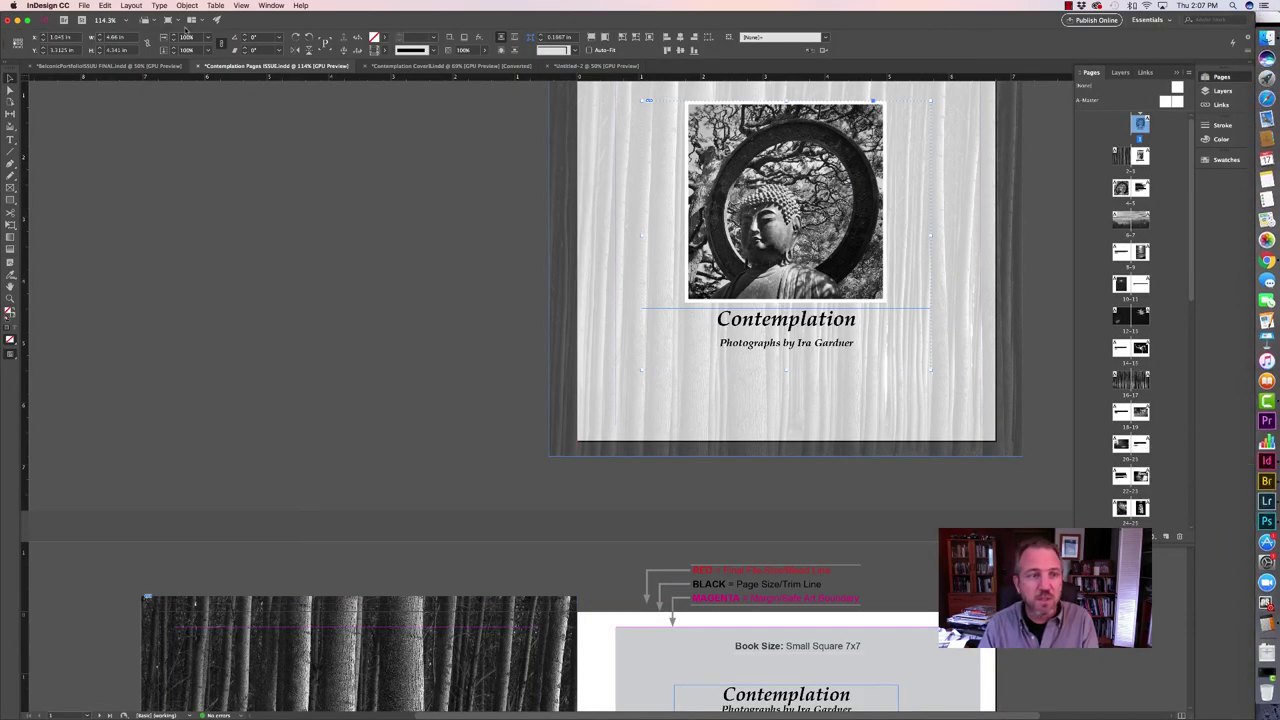
Export all pages as the interactive PDF Contemplation to ISSUU BOOK FILES, using JPEG 2000 (Lossless) compression at 144 ppi.
left_click(84, 5)
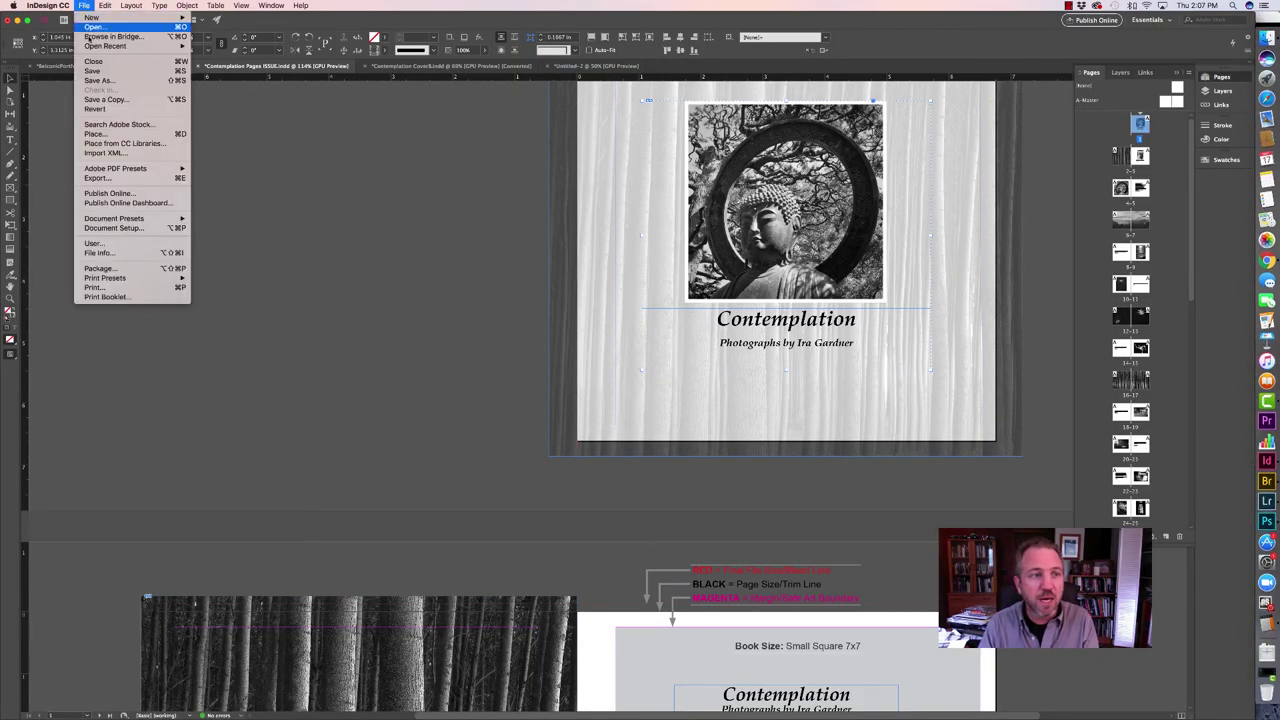
left_click(128, 179)
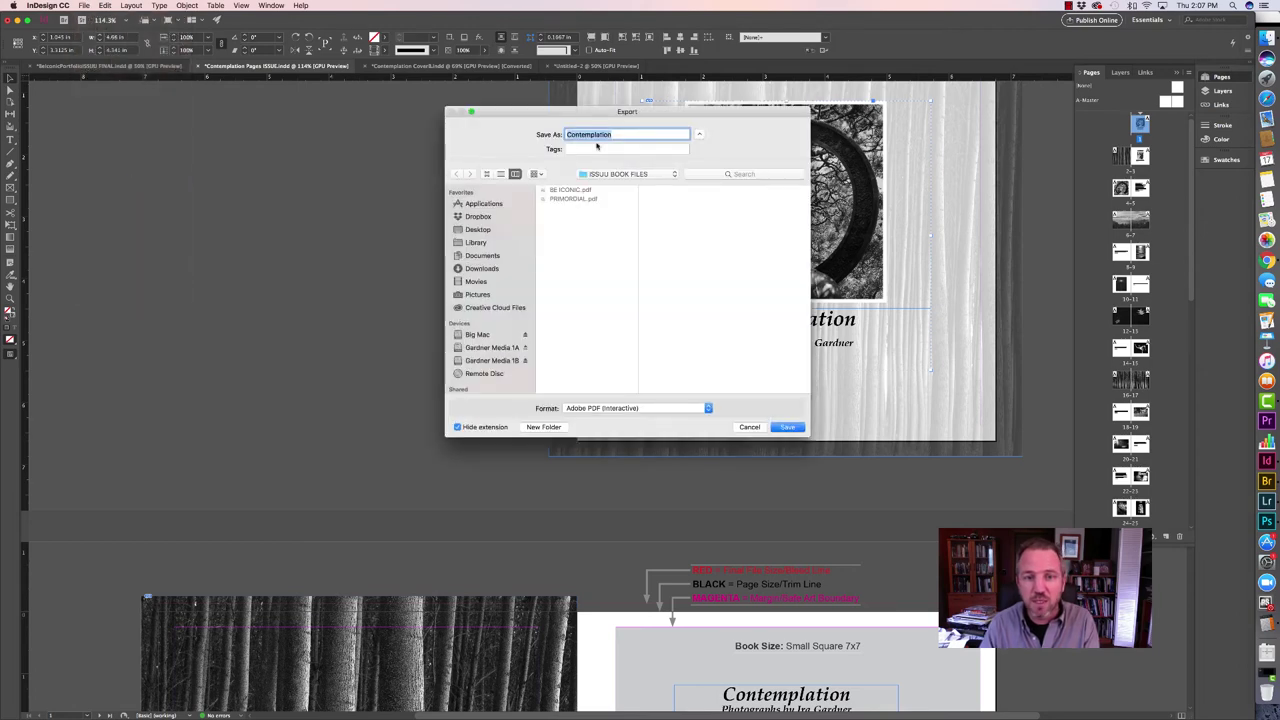
left_click(784, 429)
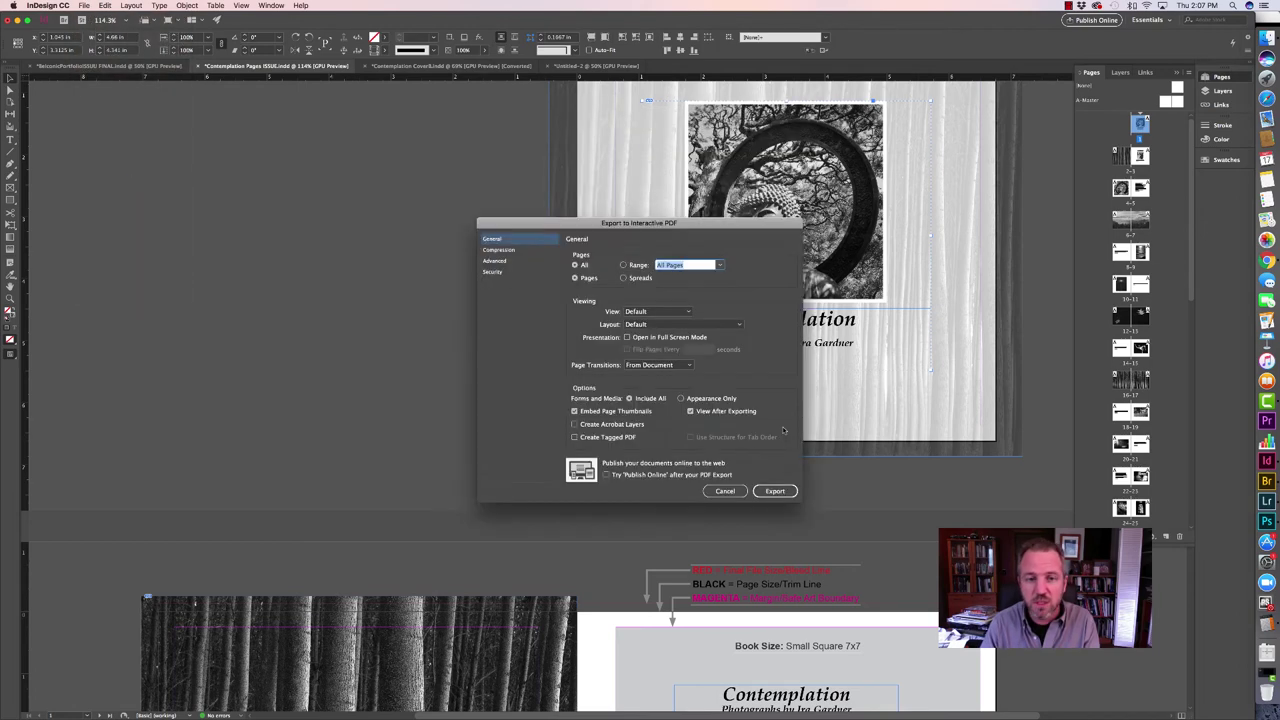
left_click(498, 249)
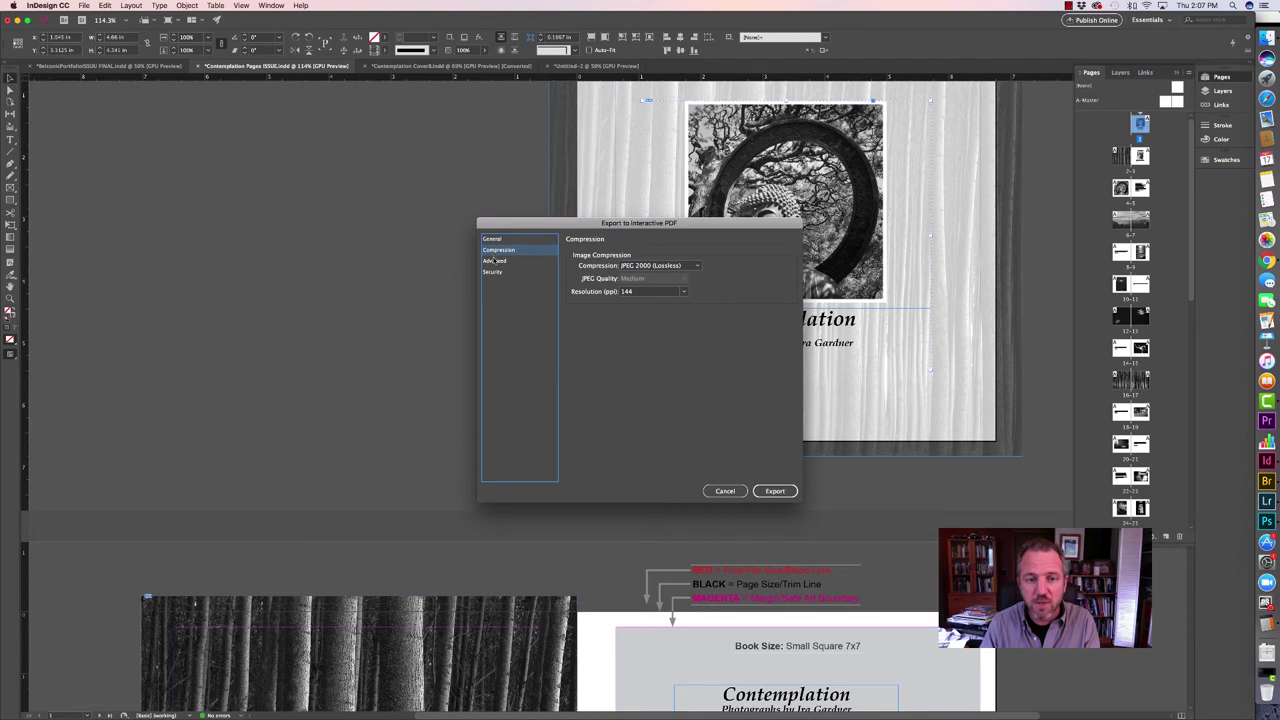
left_click(776, 491)
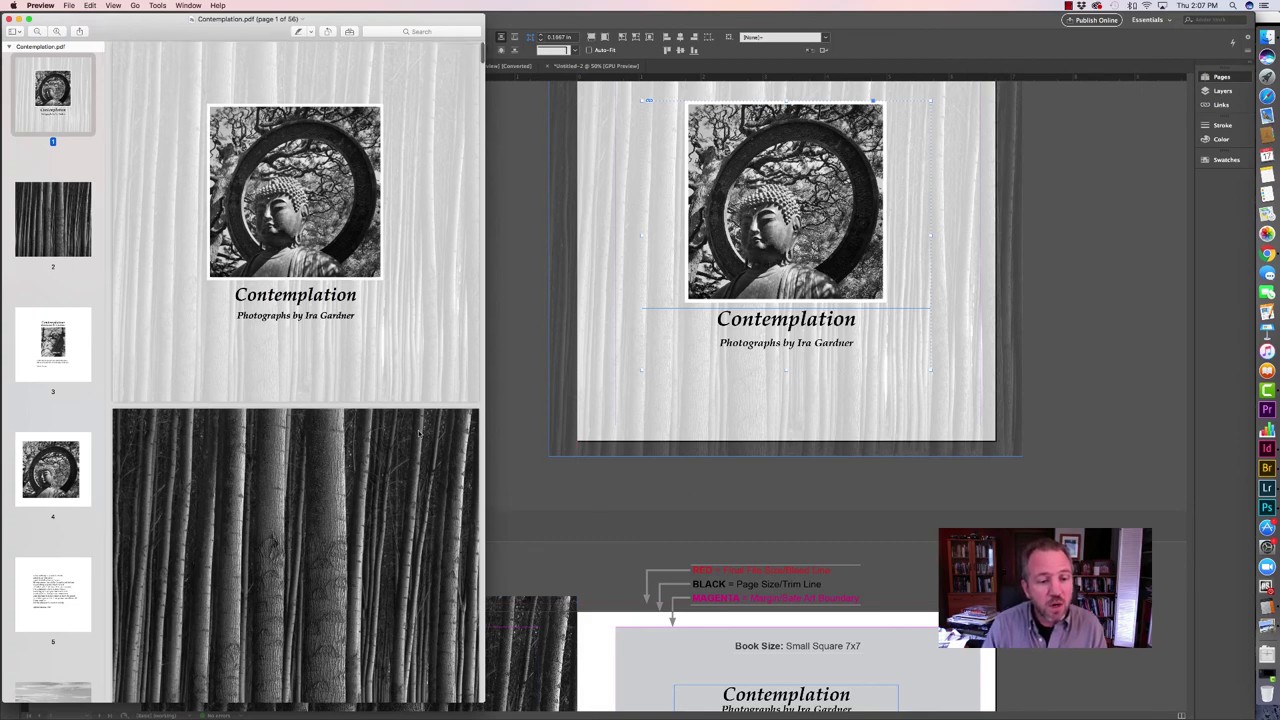
Look through the exported Contemplation PDF from the cover to page 15, checking the split full-spread photos.
scroll(418, 432, "down", 5)
scroll(418, 432, "down", 20)
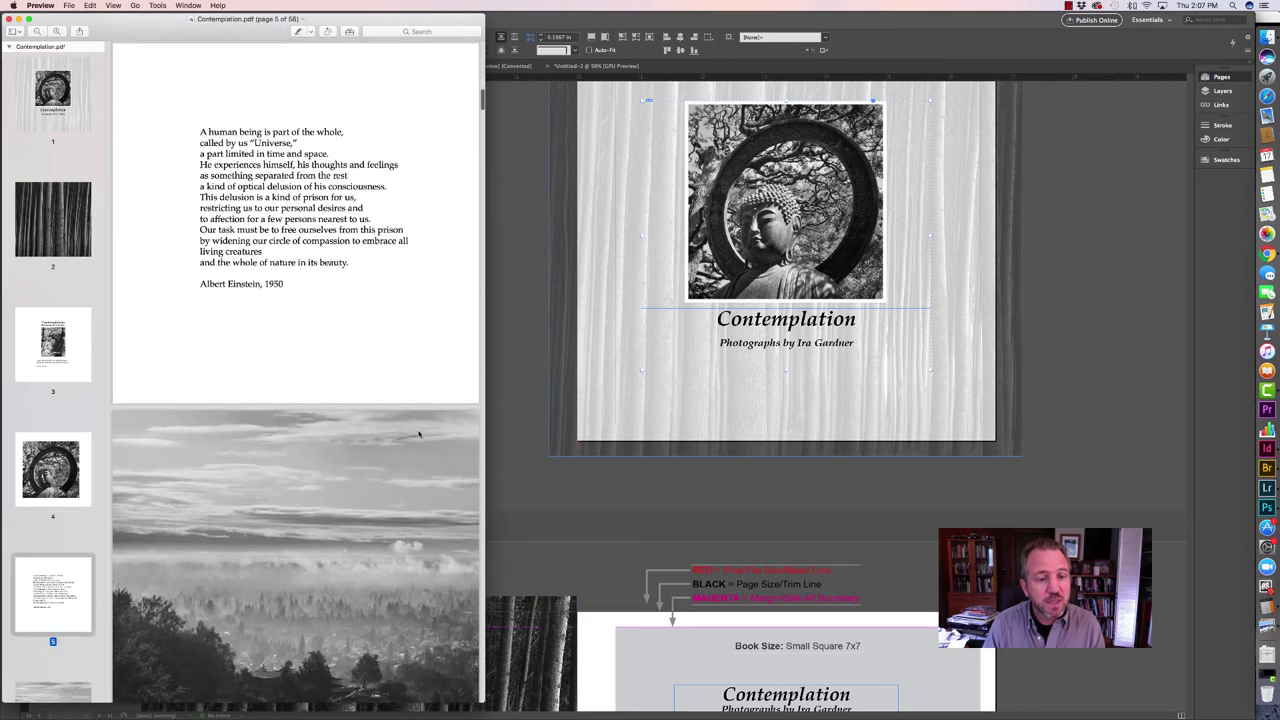
scroll(418, 432, "down", 10)
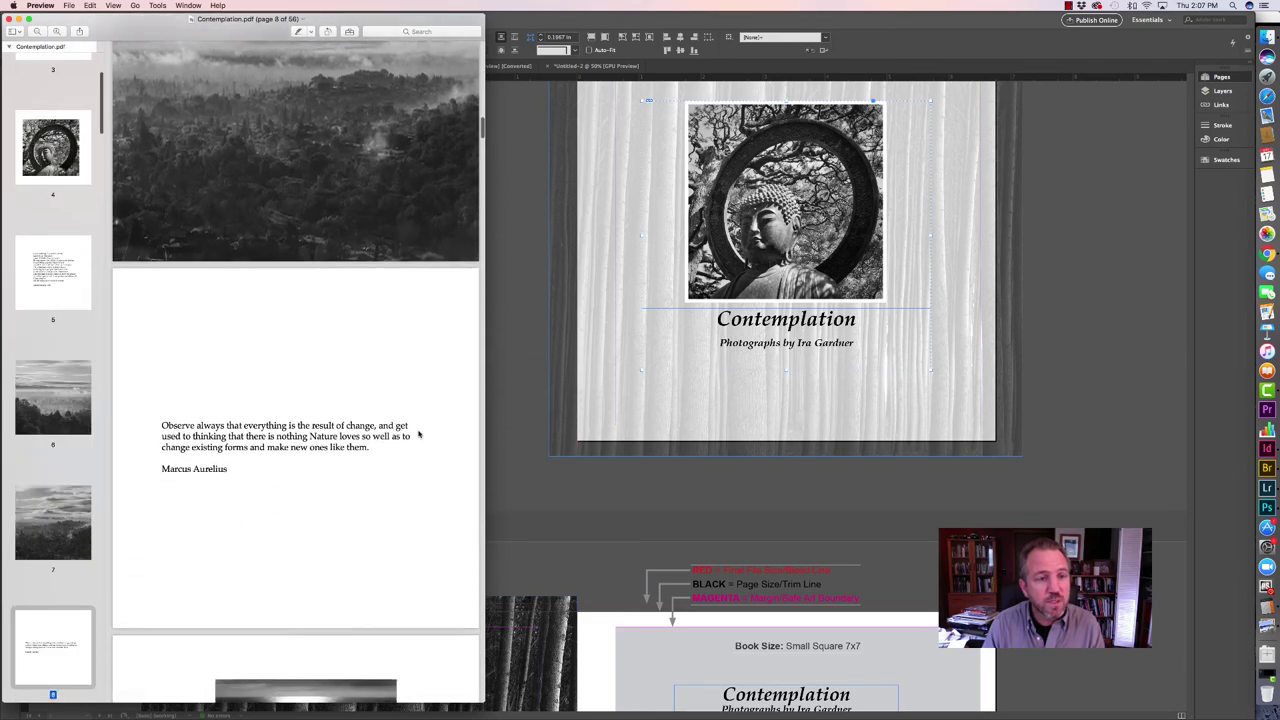
scroll(418, 433, "down", 20)
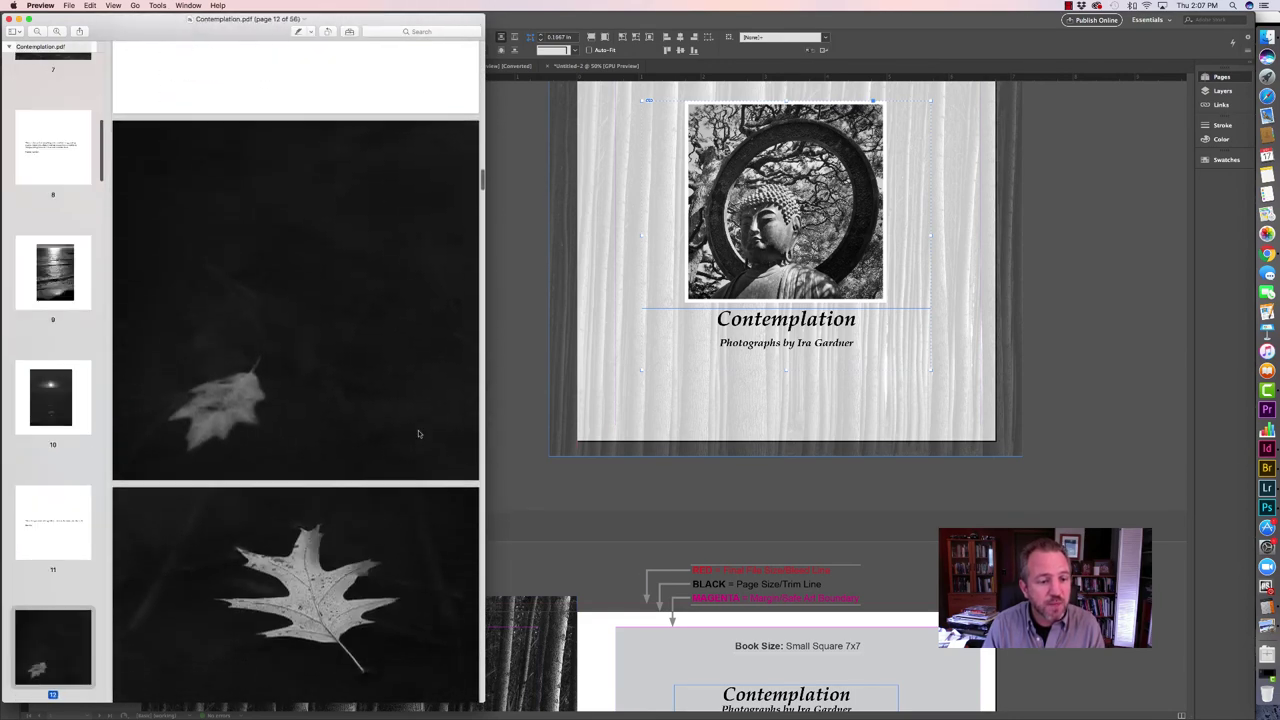
scroll(418, 433, "down", 20)
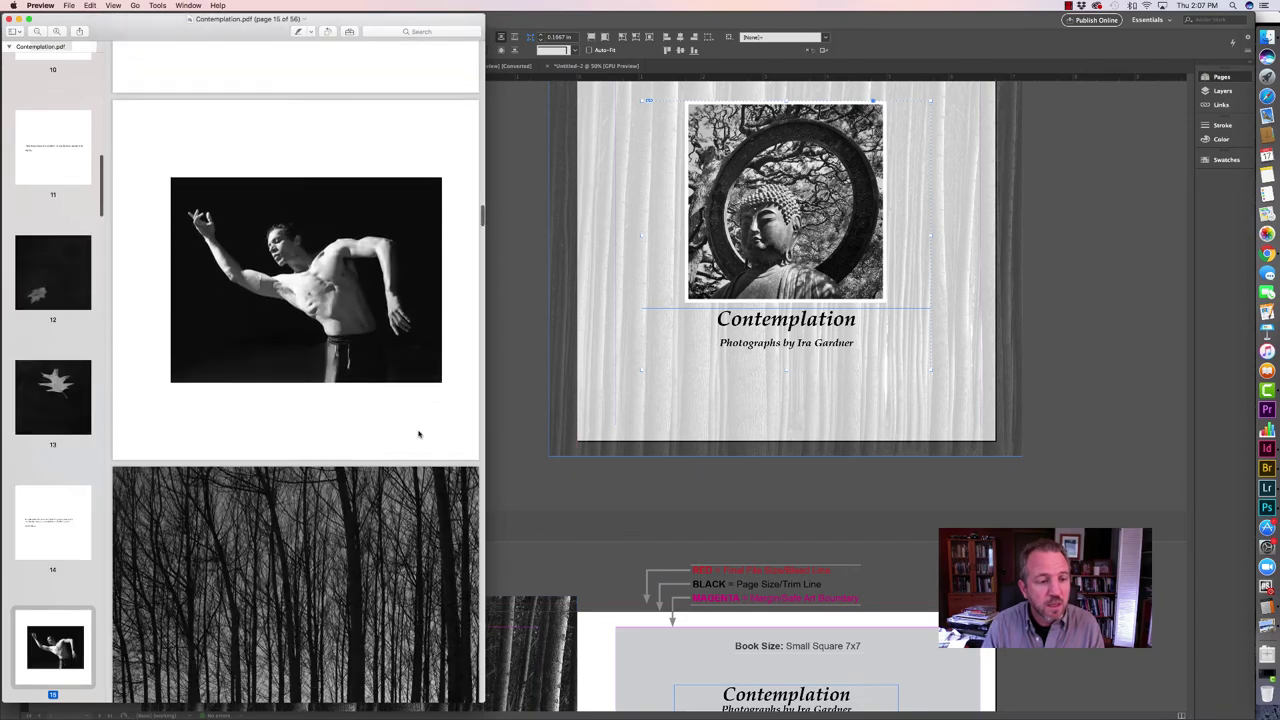
Look through the remaining pages of the exported Contemplation PDF, from page 15 onward.
scroll(418, 433, "down", 20)
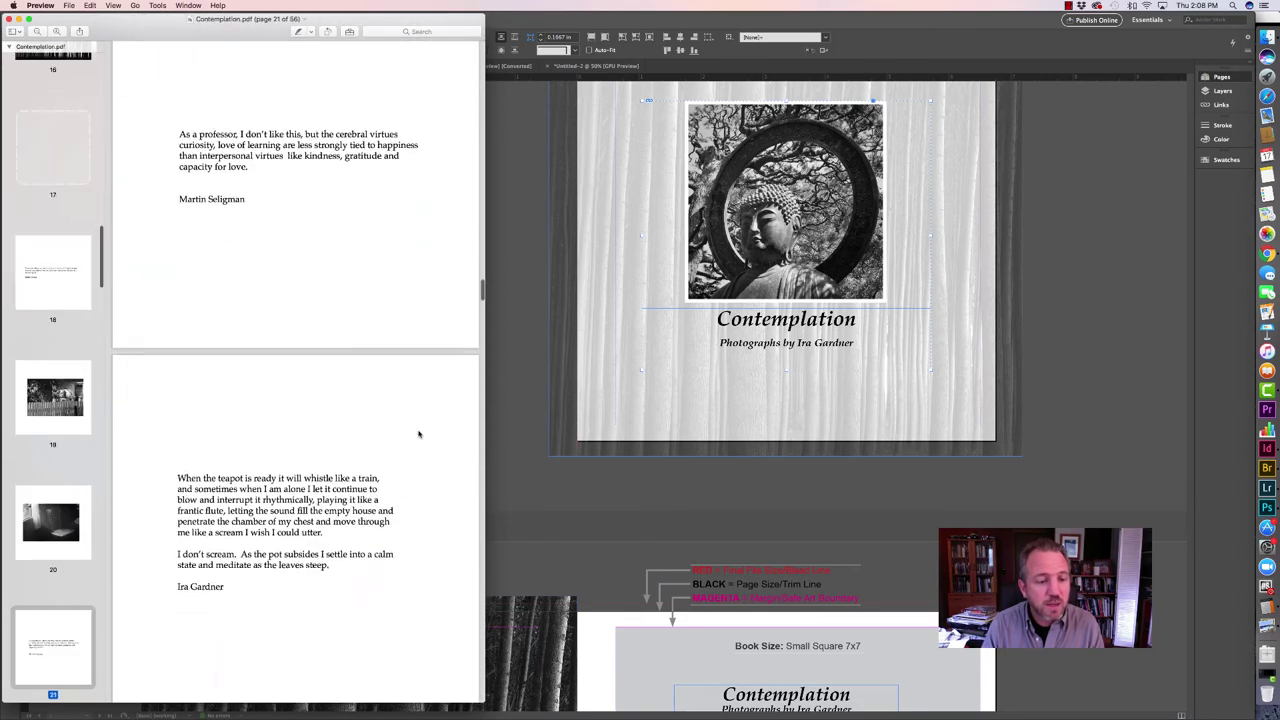
scroll(418, 433, "down", 20)
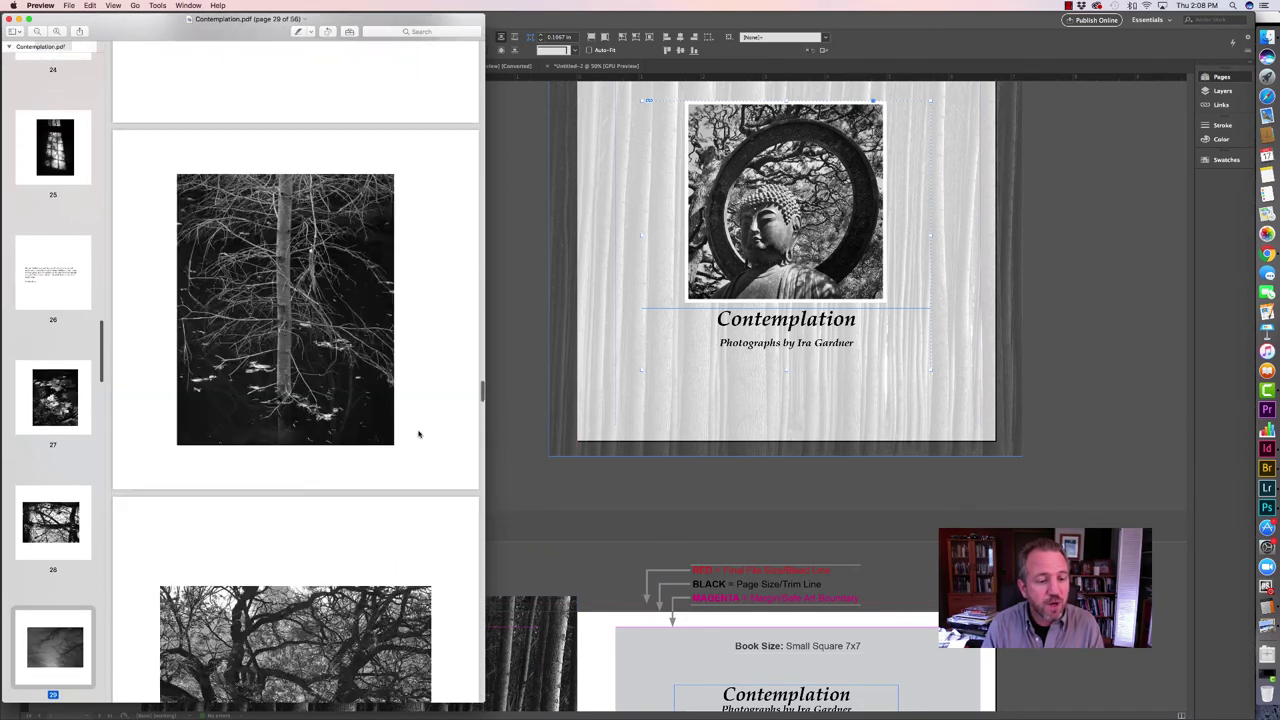
scroll(418, 433, "down", 20)
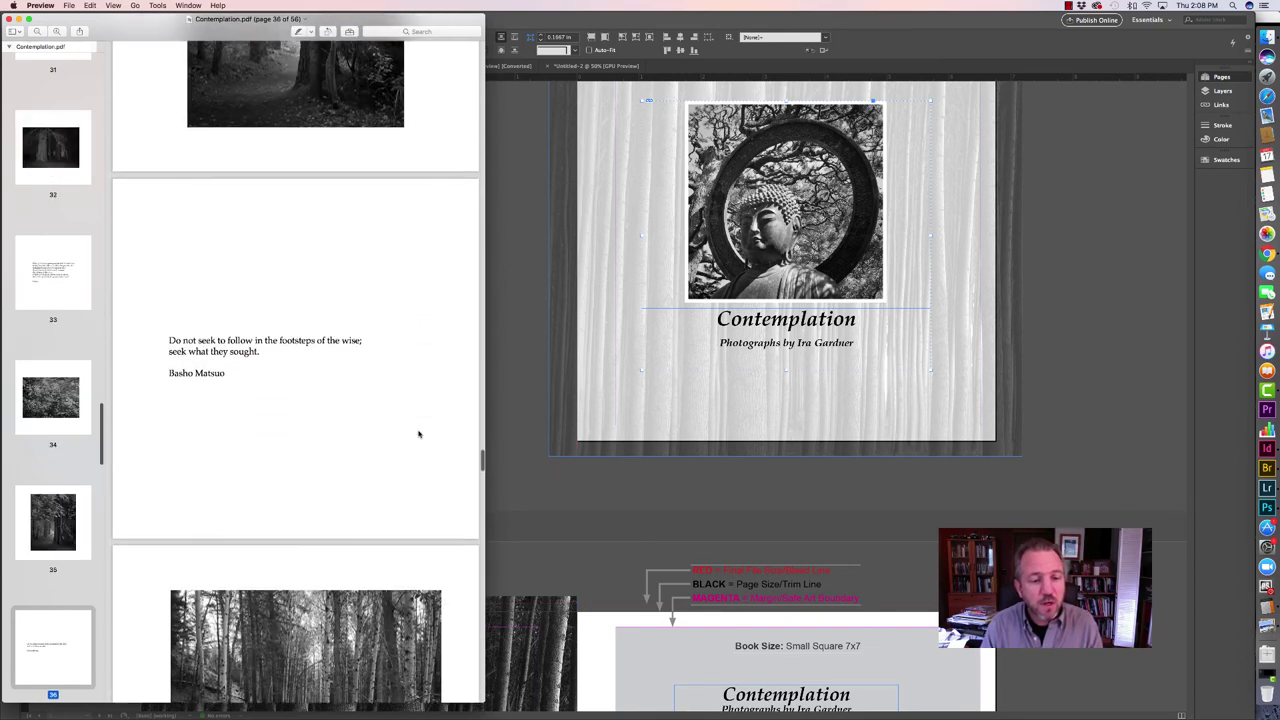
scroll(448, 340, "down", 4)
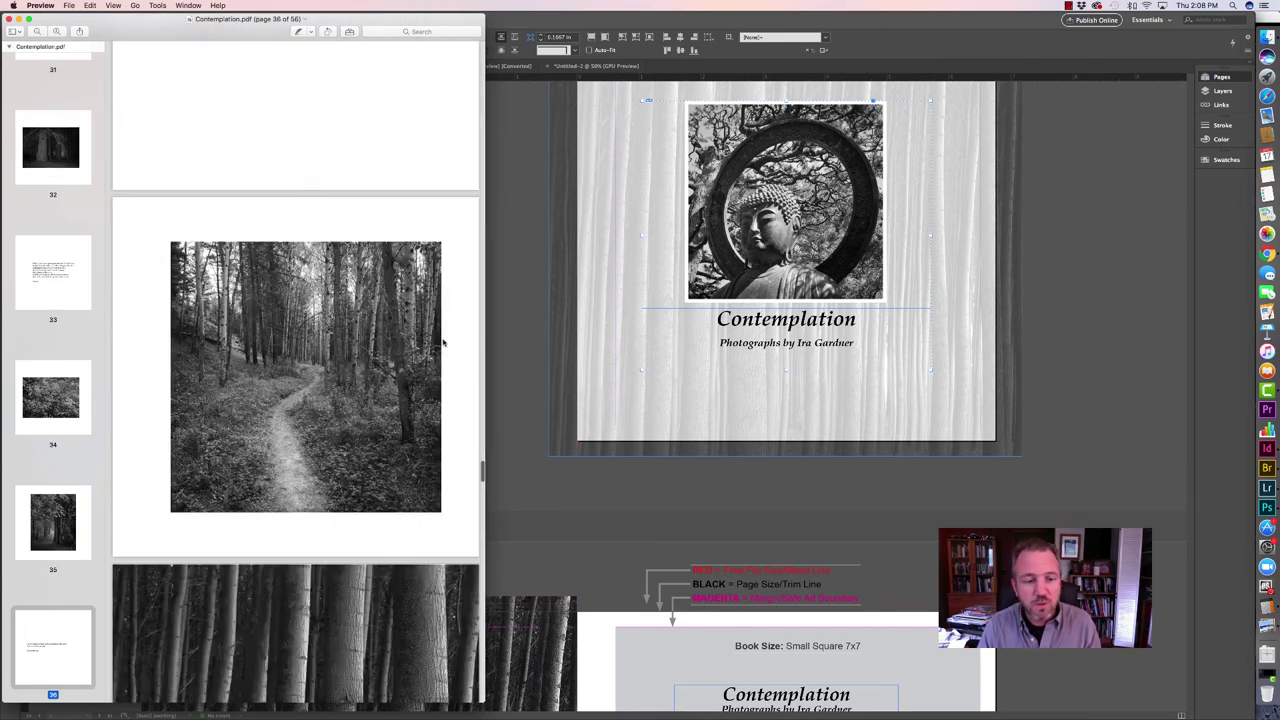
Switch to Chrome and upload Contemplation.pdf from the ISSUU BOOK FILES folder to issuu as a new publication.
key("super+Tab")
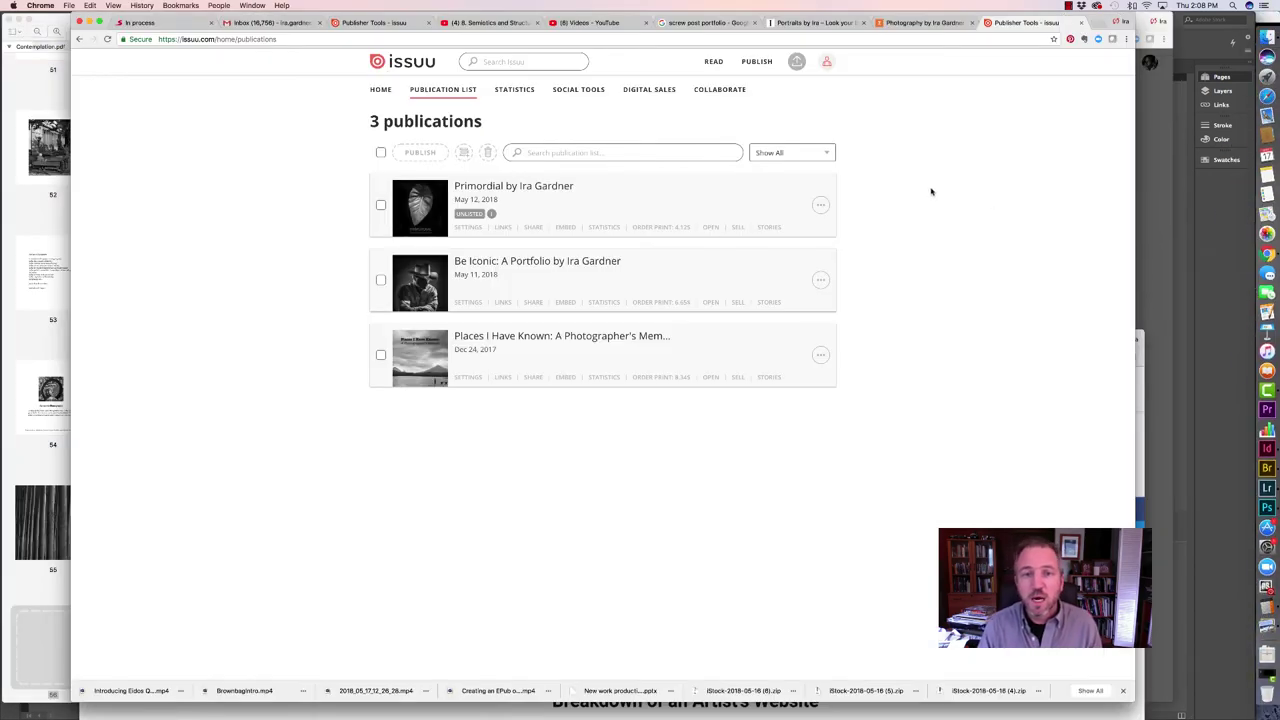
left_click(797, 65)
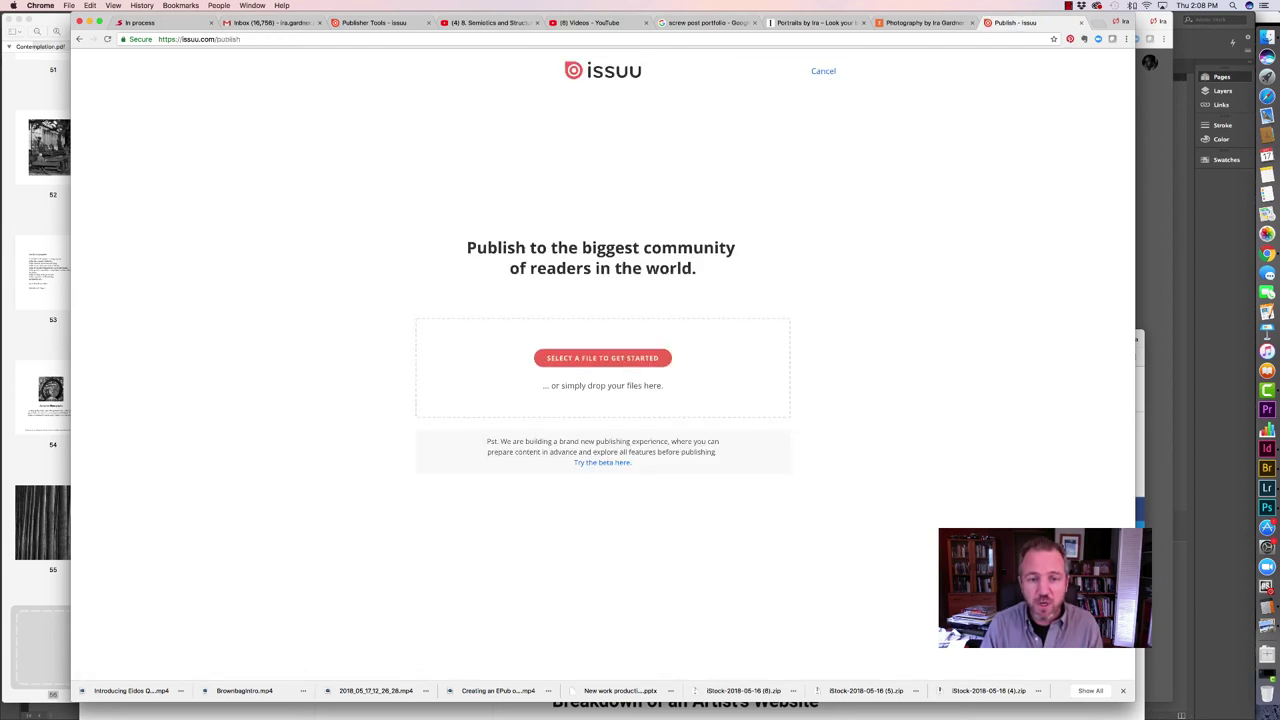
left_click(588, 361)
left_click(600, 58)
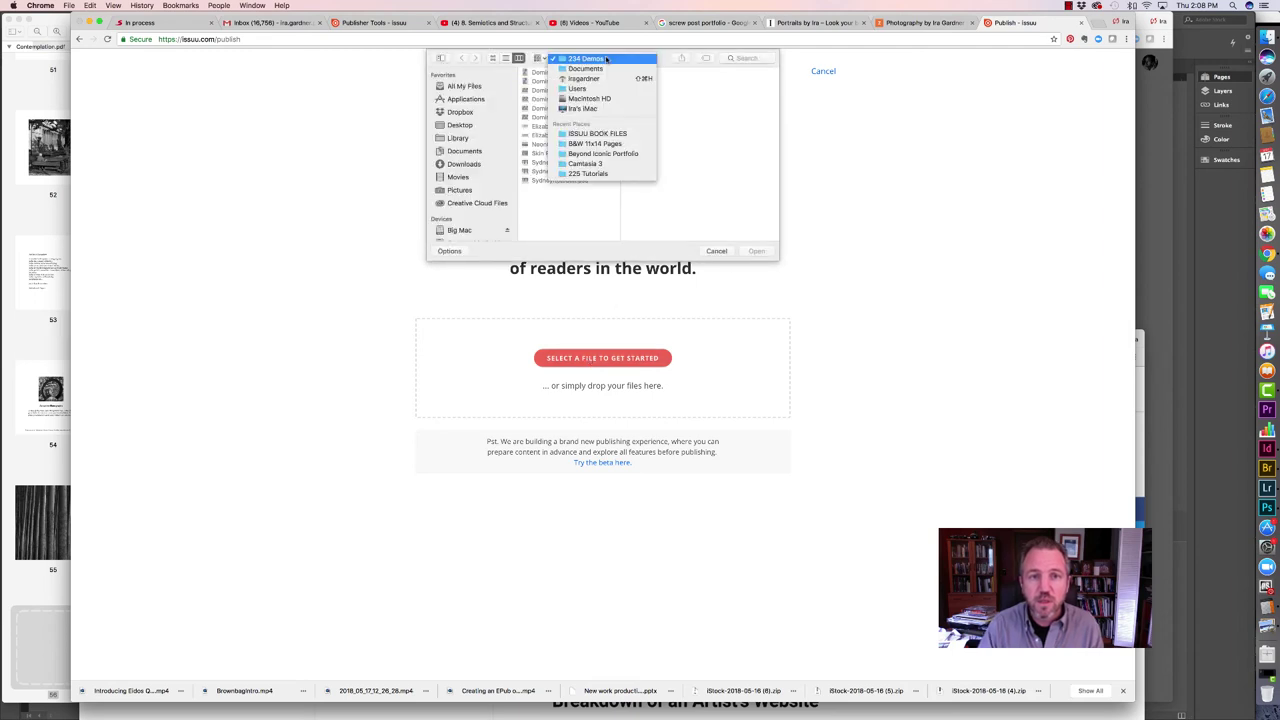
left_click(612, 133)
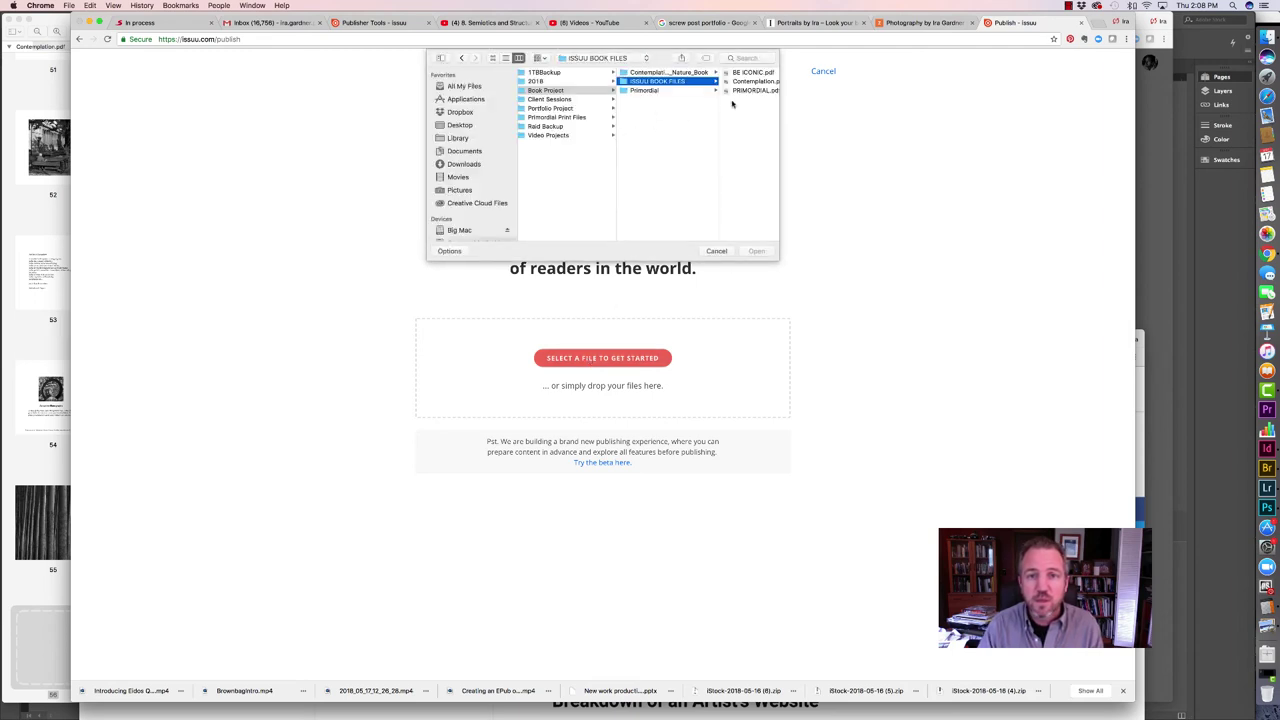
left_click(748, 82)
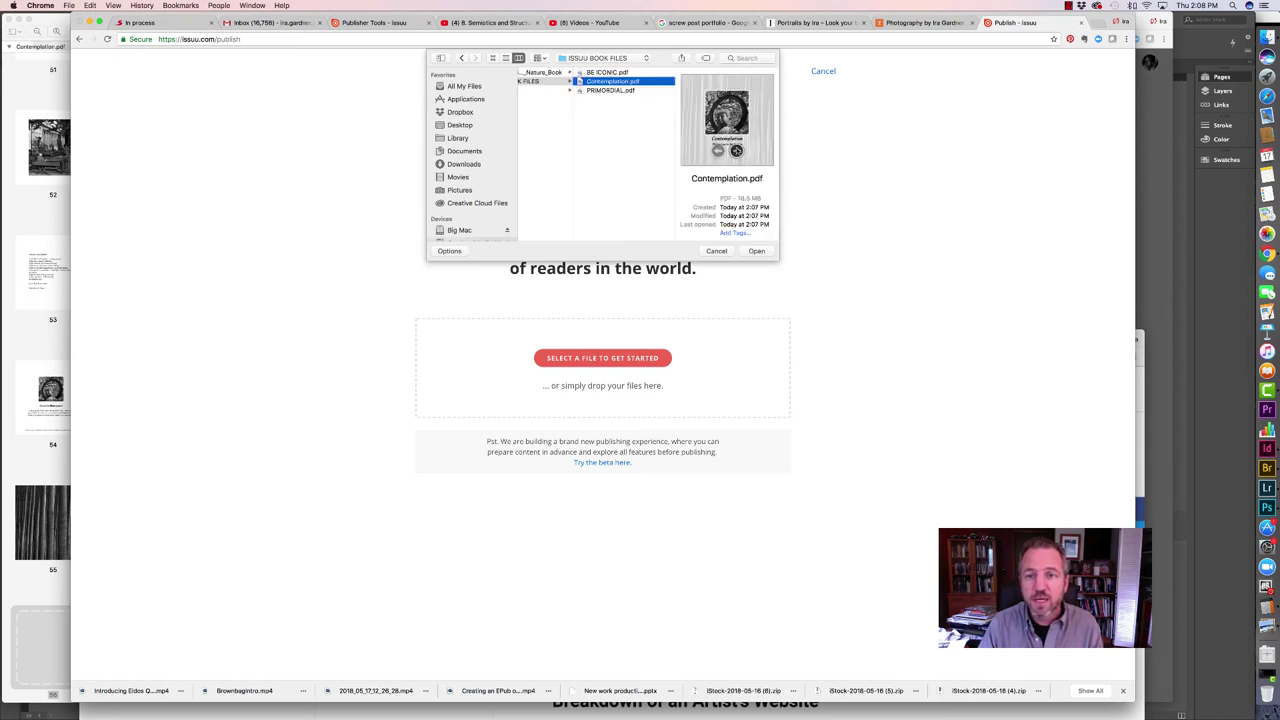
left_click(738, 152)
left_click(738, 152)
left_click(737, 151)
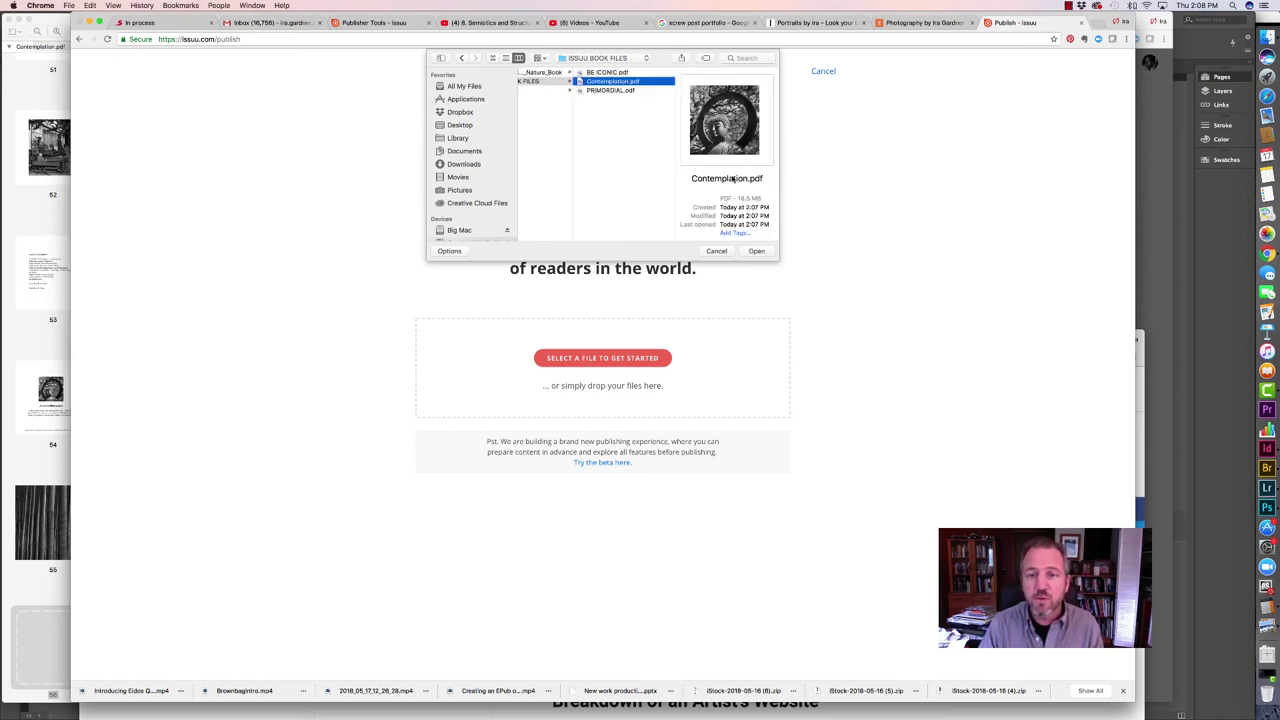
left_click(757, 251)
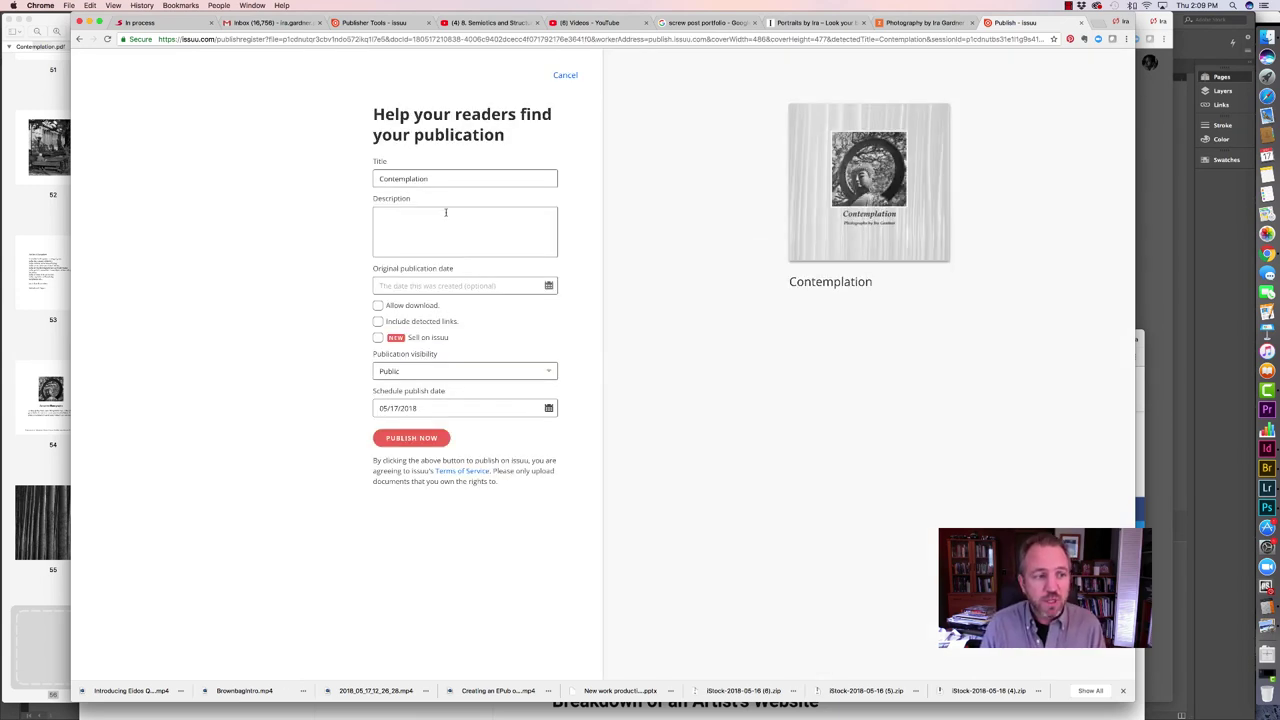
Switch to InDesign and copy the blurb and quotation below the title on the Contemplation Cover document's flap.
left_click(1258, 452)
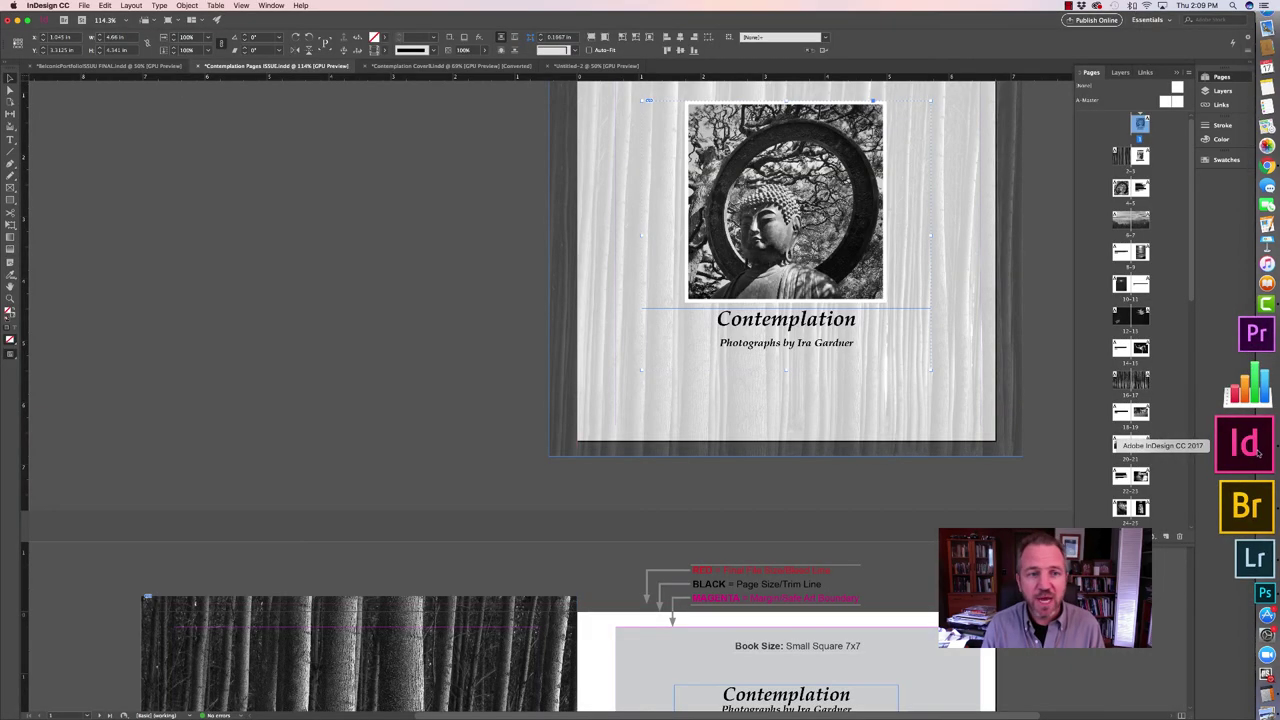
left_click(408, 67)
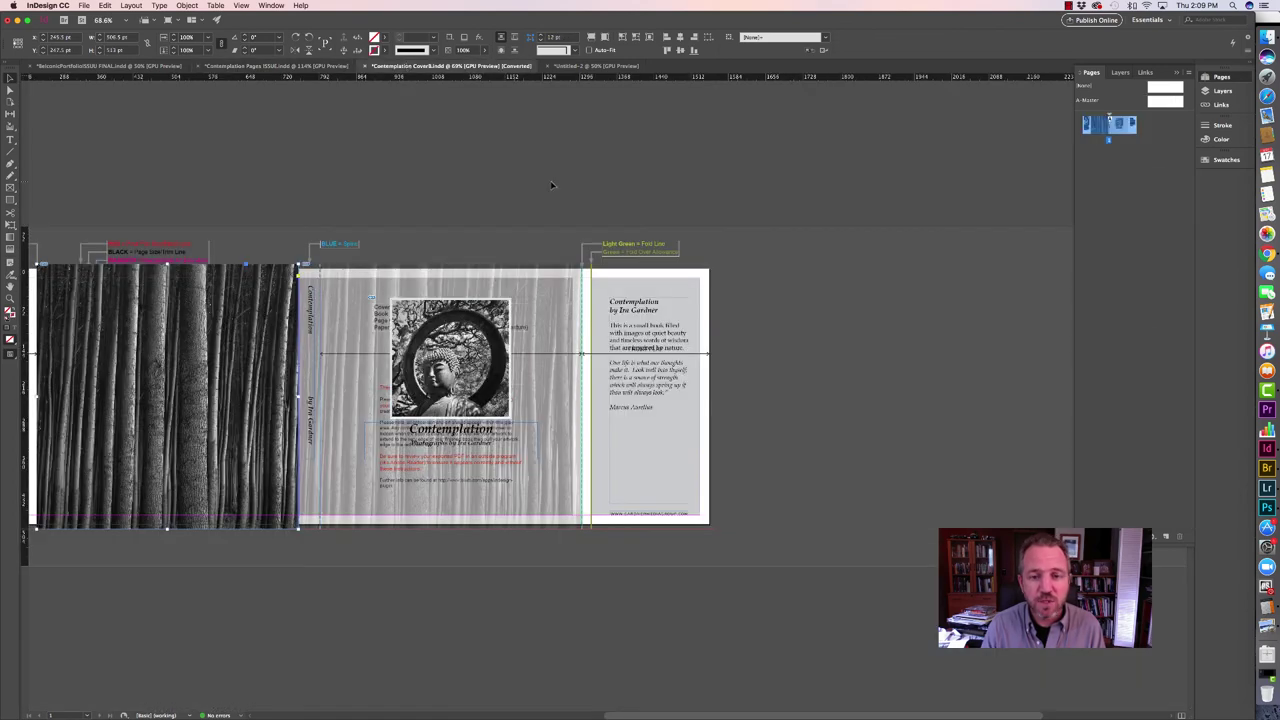
left_click(614, 328)
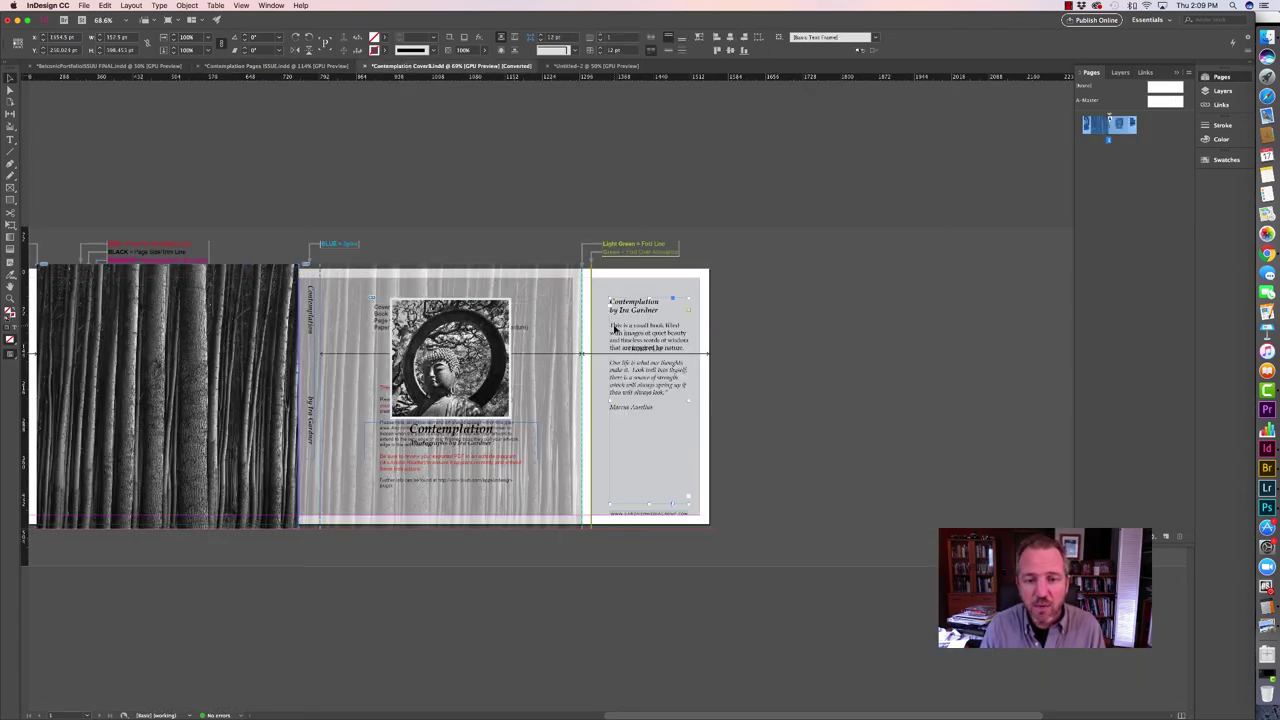
double_click(614, 328)
left_click_drag(611, 326, 660, 409)
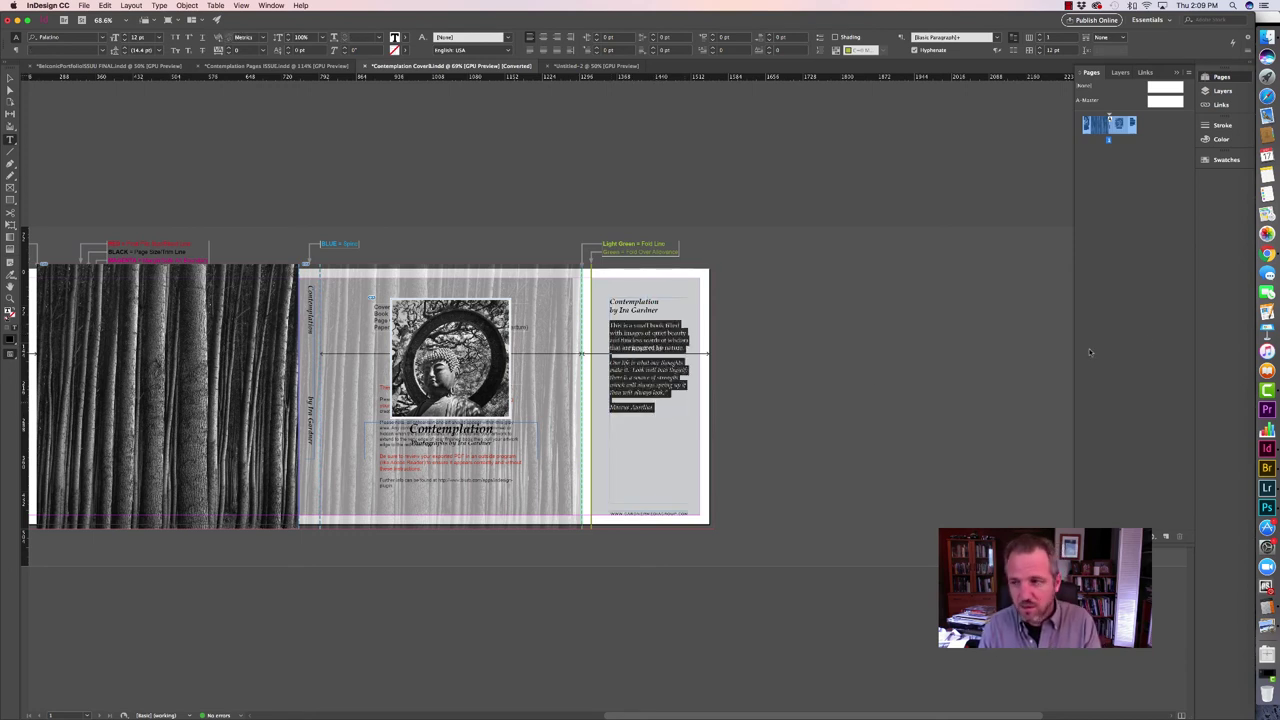
Return to Chrome and paste the copied blurb and quotation as the publication's description.
left_click(1250, 256)
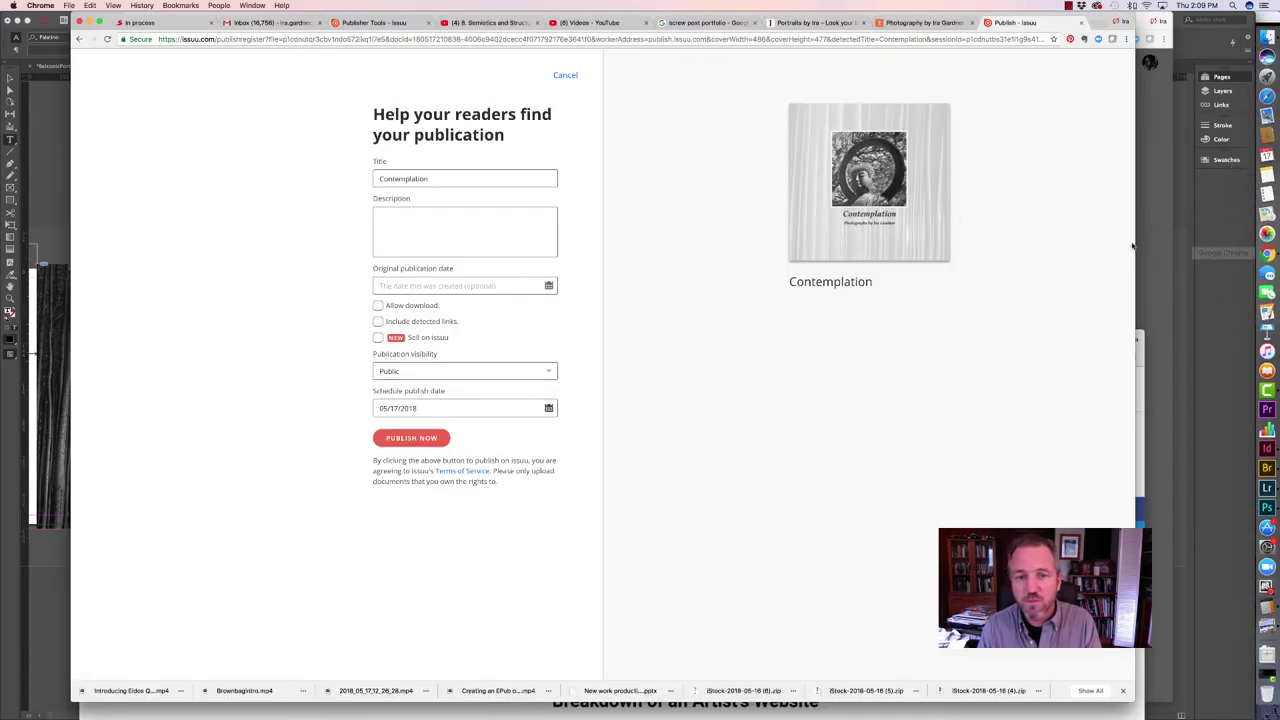
left_click(454, 221)
key("super+v")
scroll(454, 221, "up", 5)
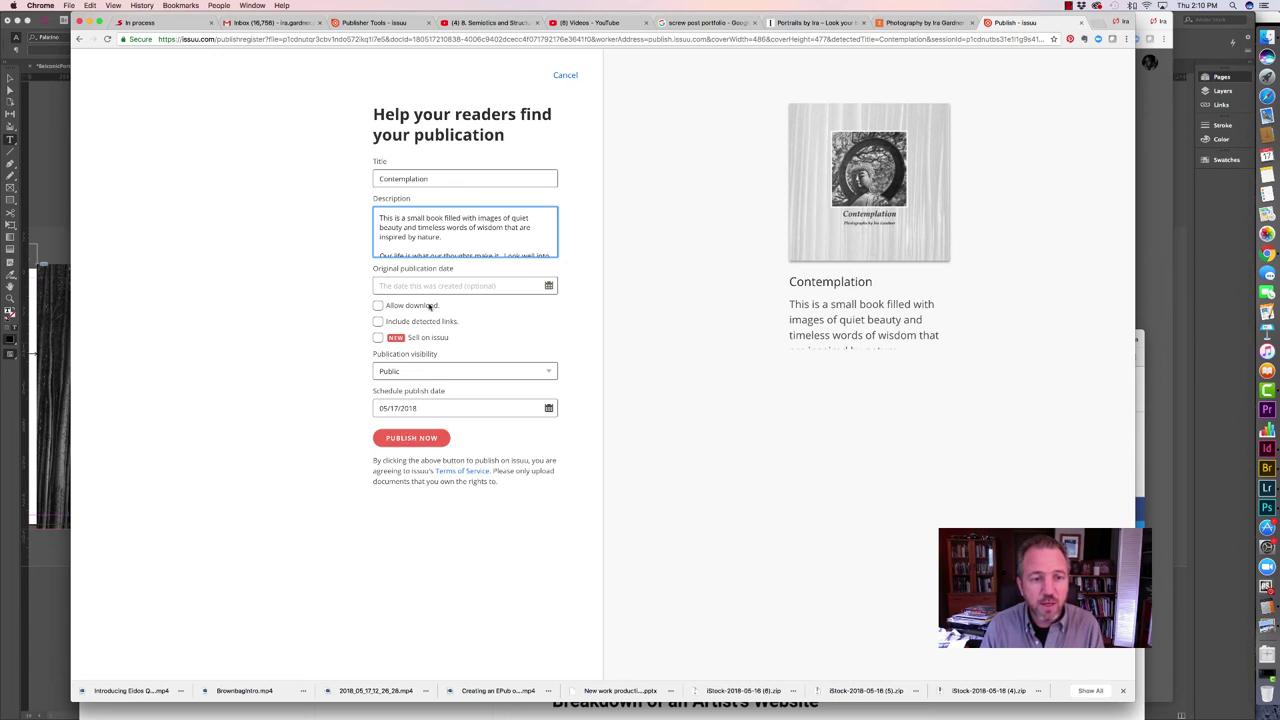
Set the original publication date to 09/30/2012.
left_click(548, 286)
left_click(535, 300)
left_click(535, 300)
left_click(535, 300)
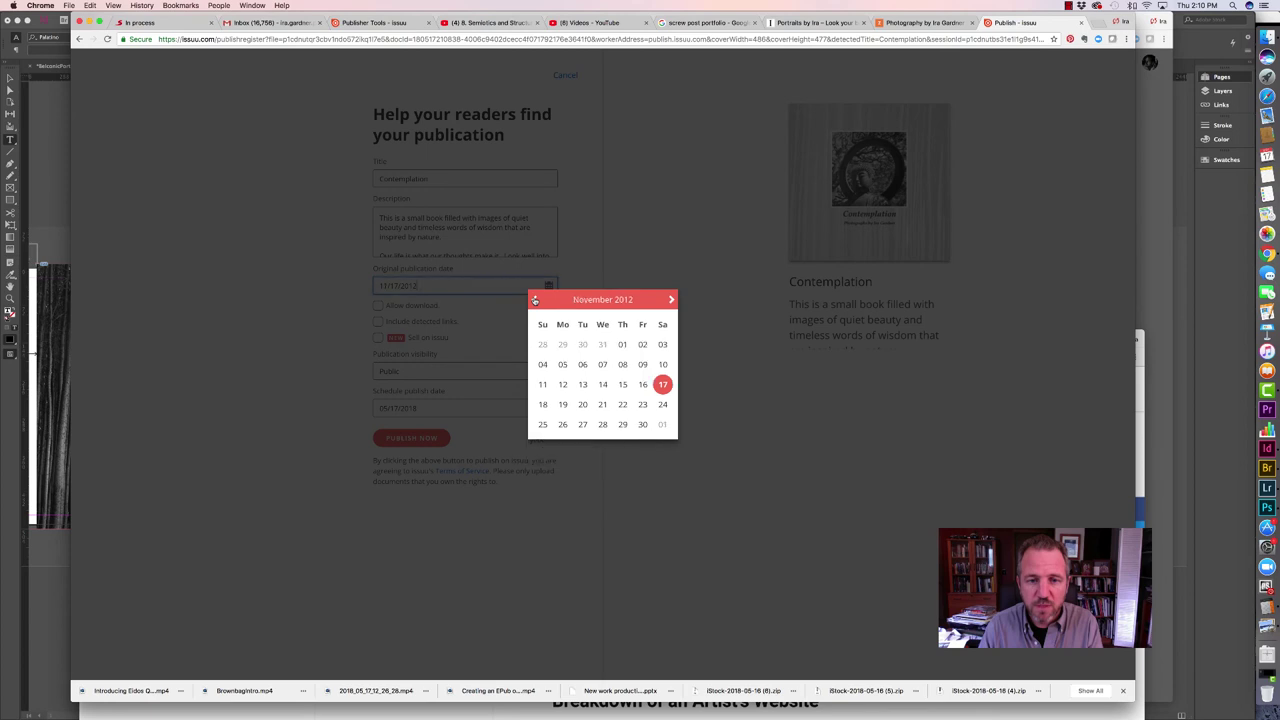
left_click(535, 300)
left_click(535, 300)
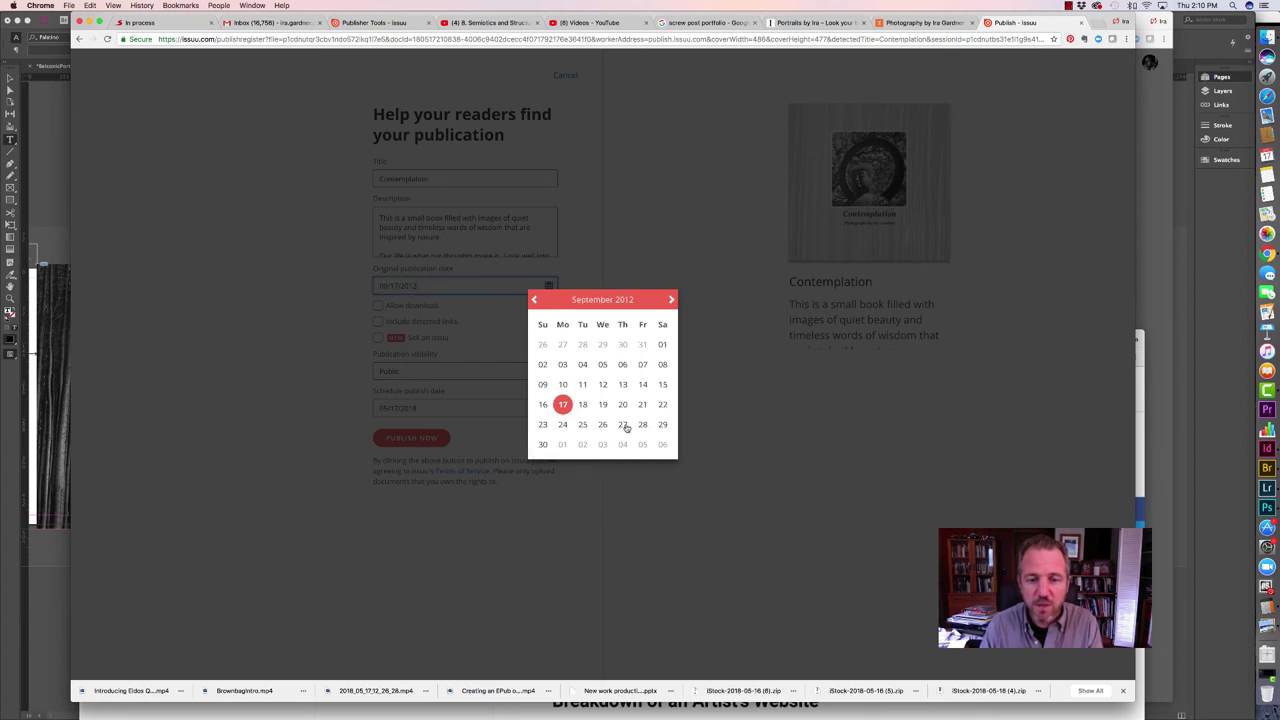
left_click(543, 444)
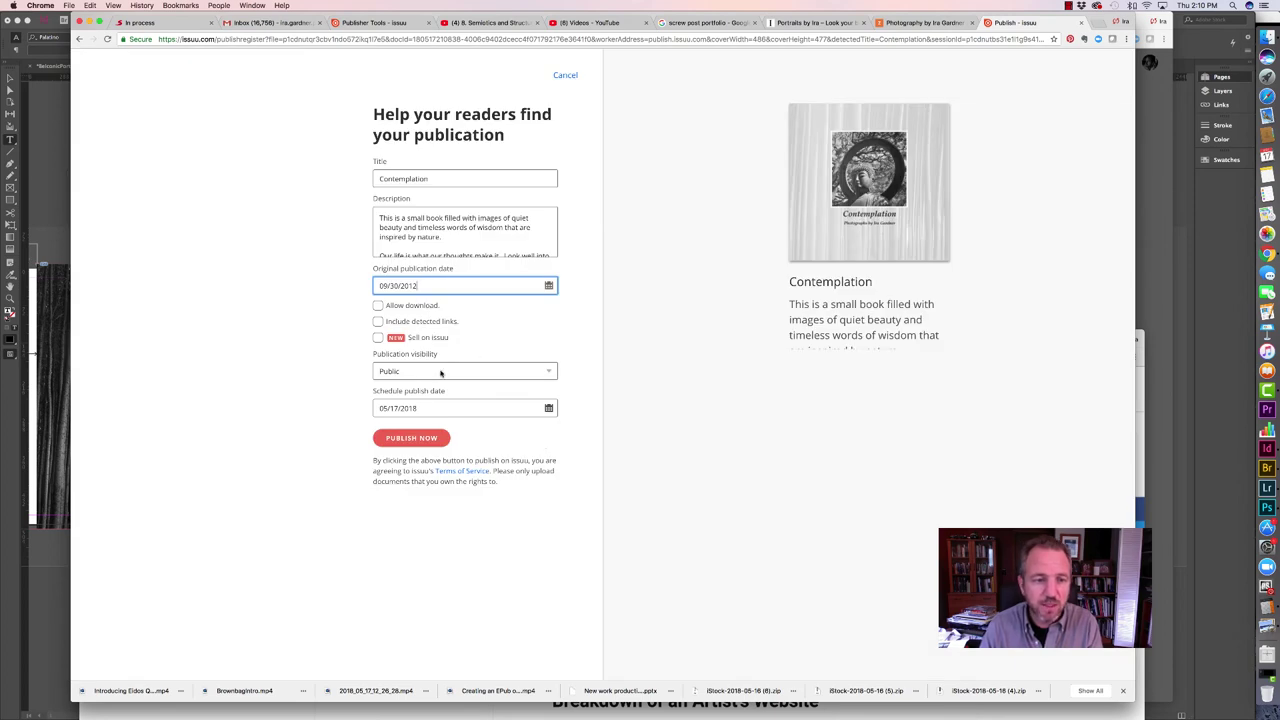
Publish Contemplation on issuu, choosing Editorial as the publication type.
left_click(404, 439)
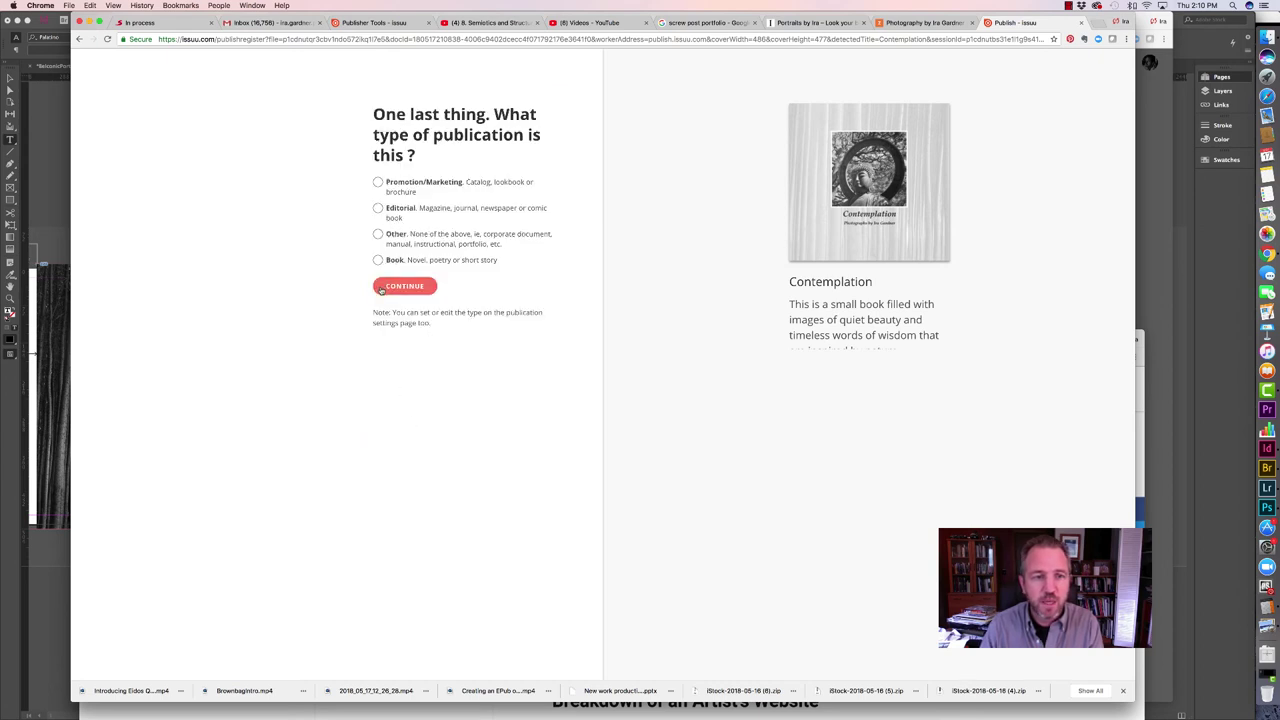
left_click(388, 218)
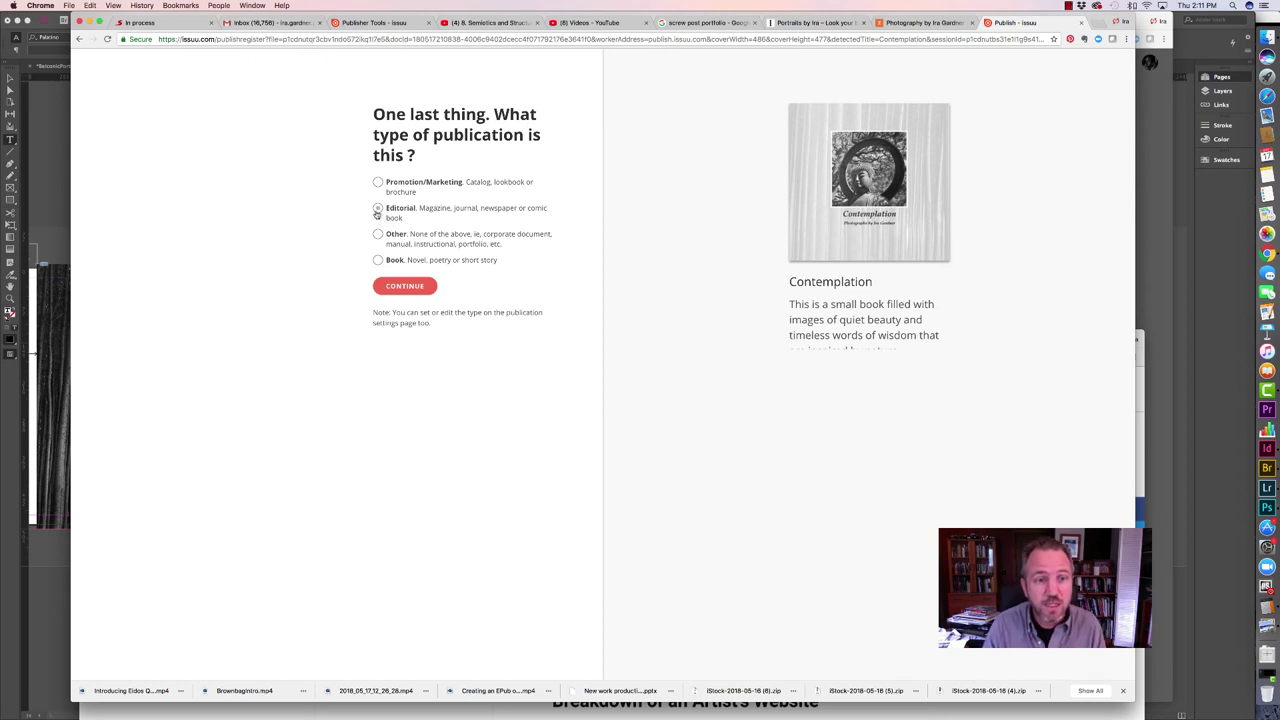
left_click(395, 287)
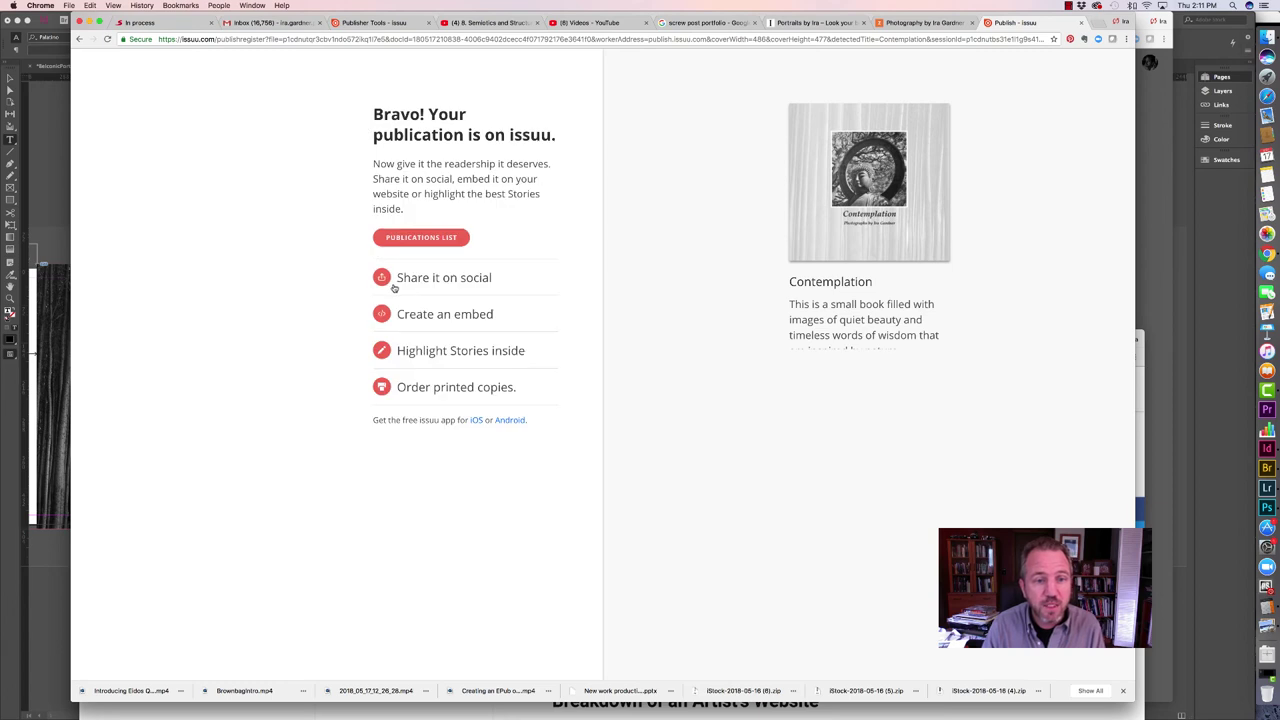
Create an embed for the published book and set its background color to white (#ffffff).
left_click(441, 318)
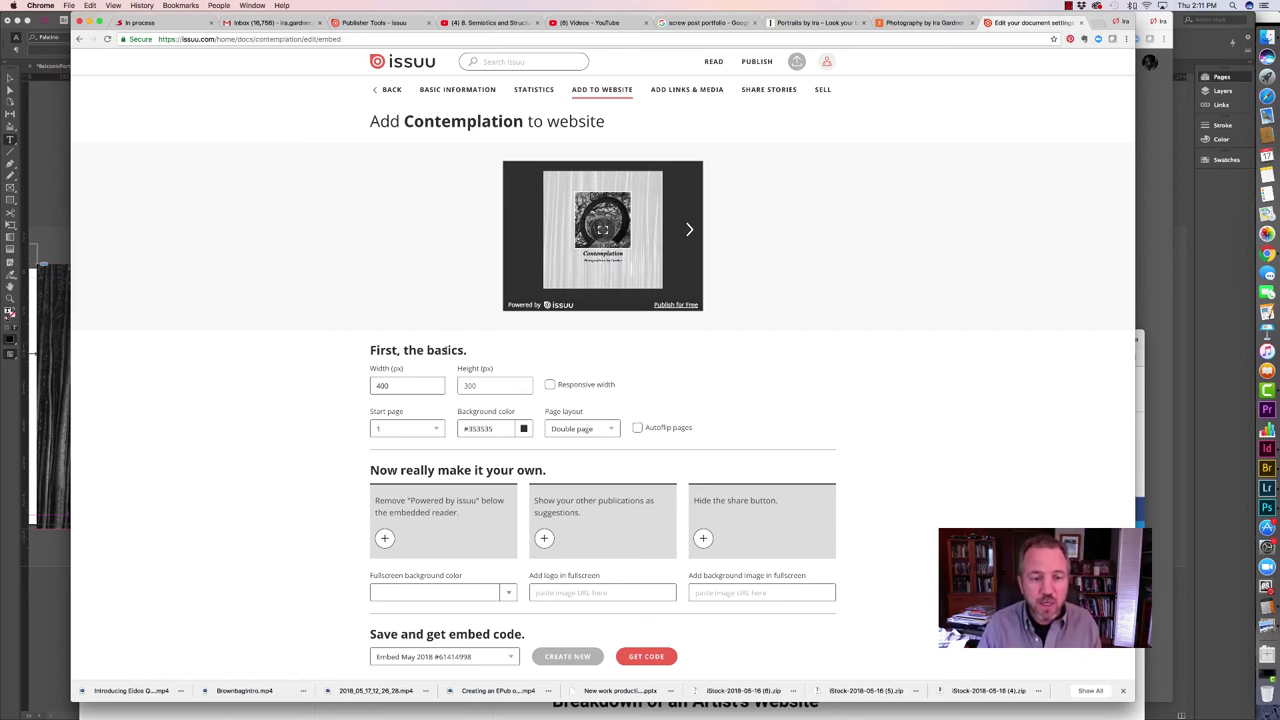
left_click(524, 429)
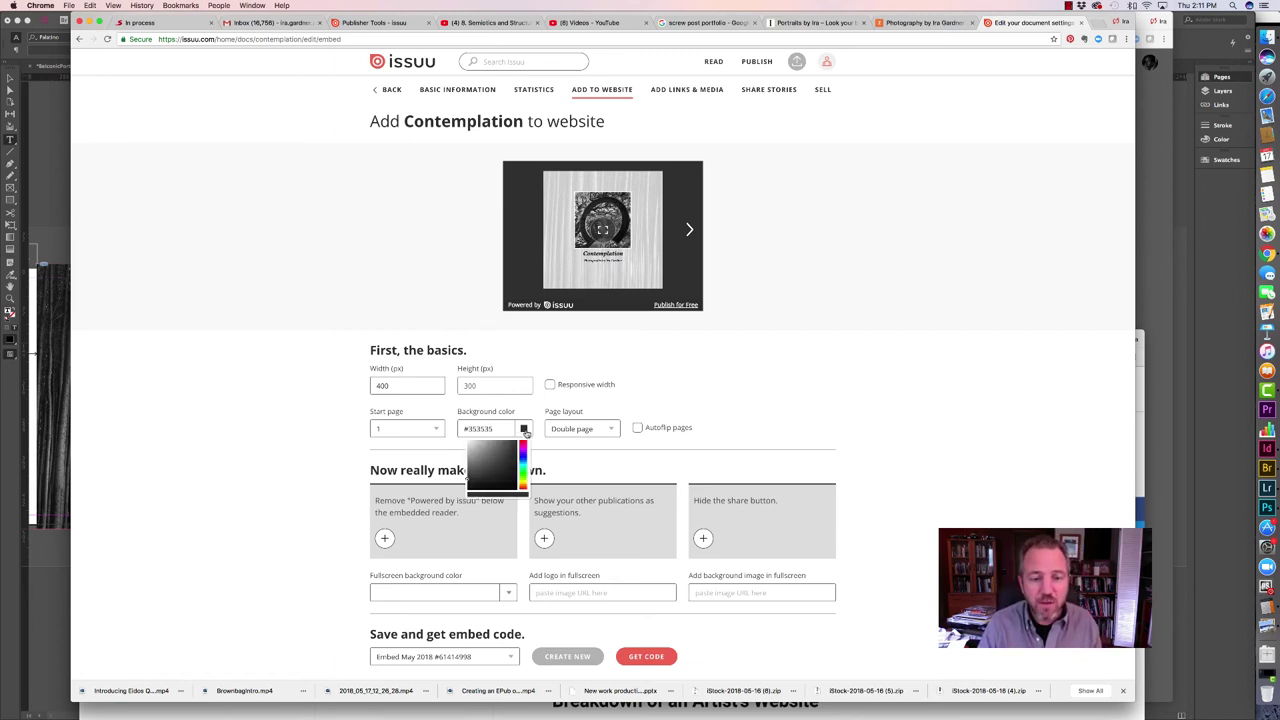
left_click(466, 439)
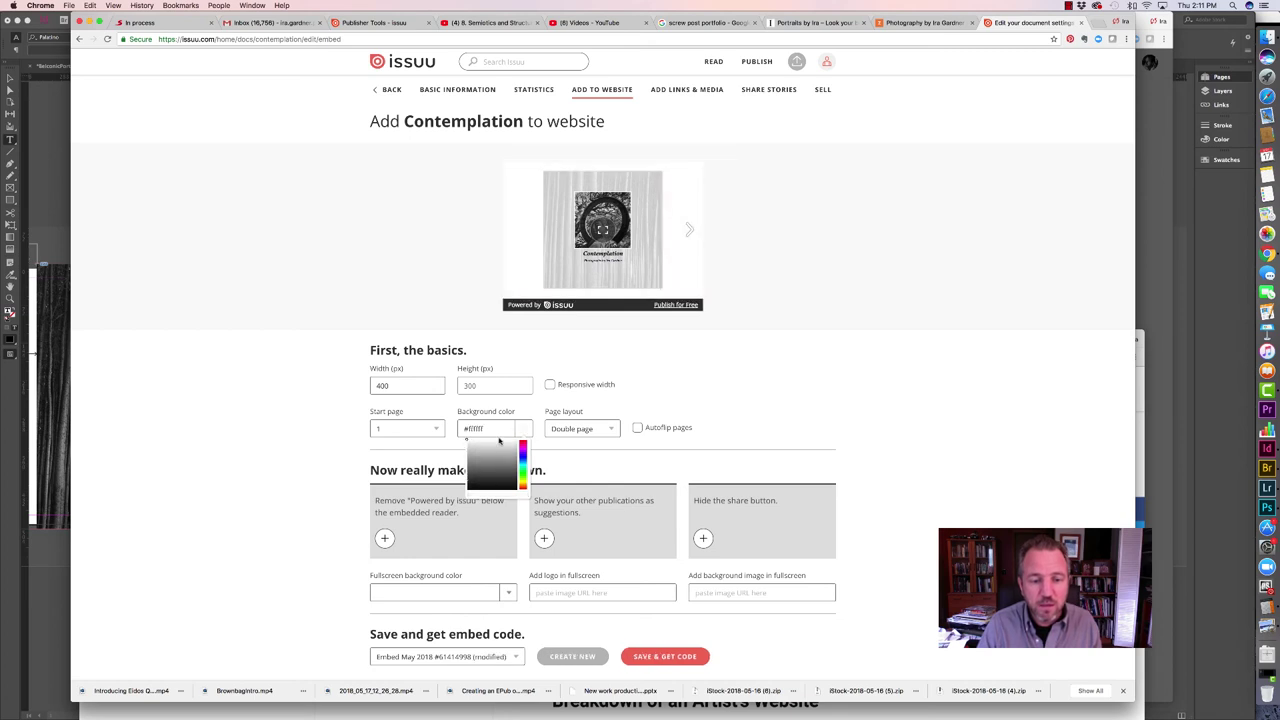
left_click(417, 453)
scroll(425, 458, "down", 3)
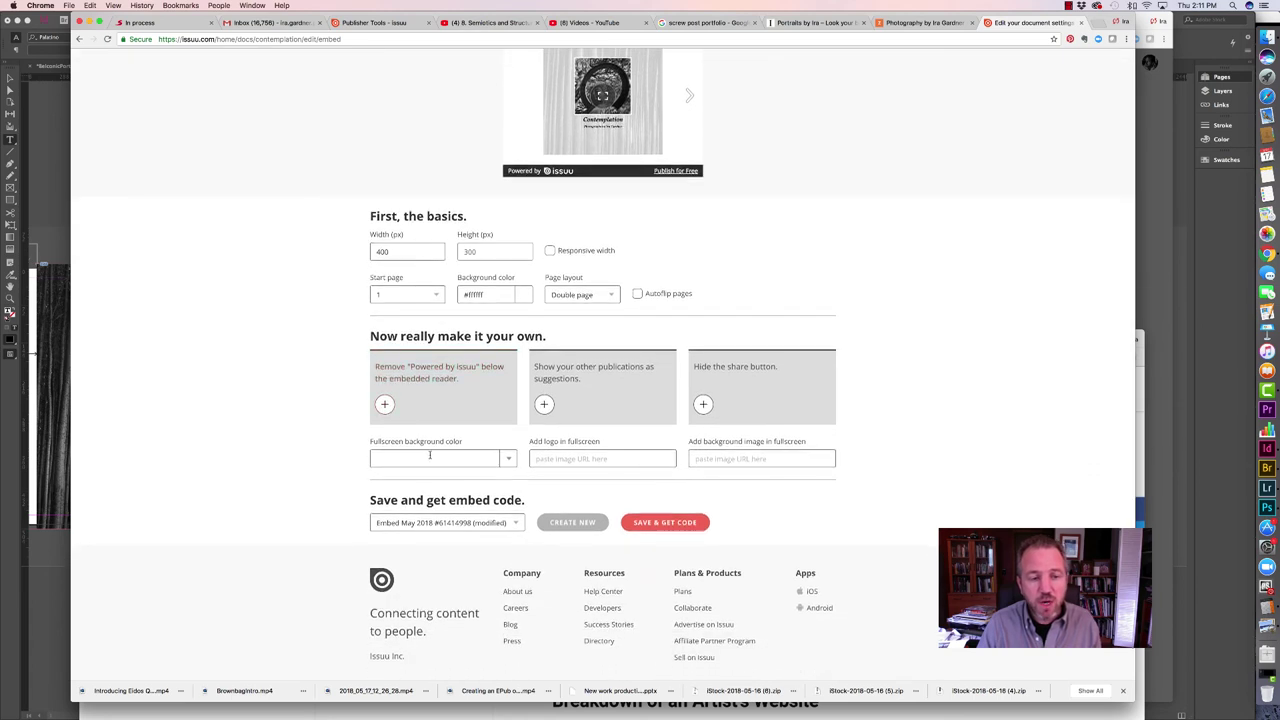
Remove "Powered by issuu" from below the embedded reader and set the fullscreen background color to black (#000000).
left_click(385, 405)
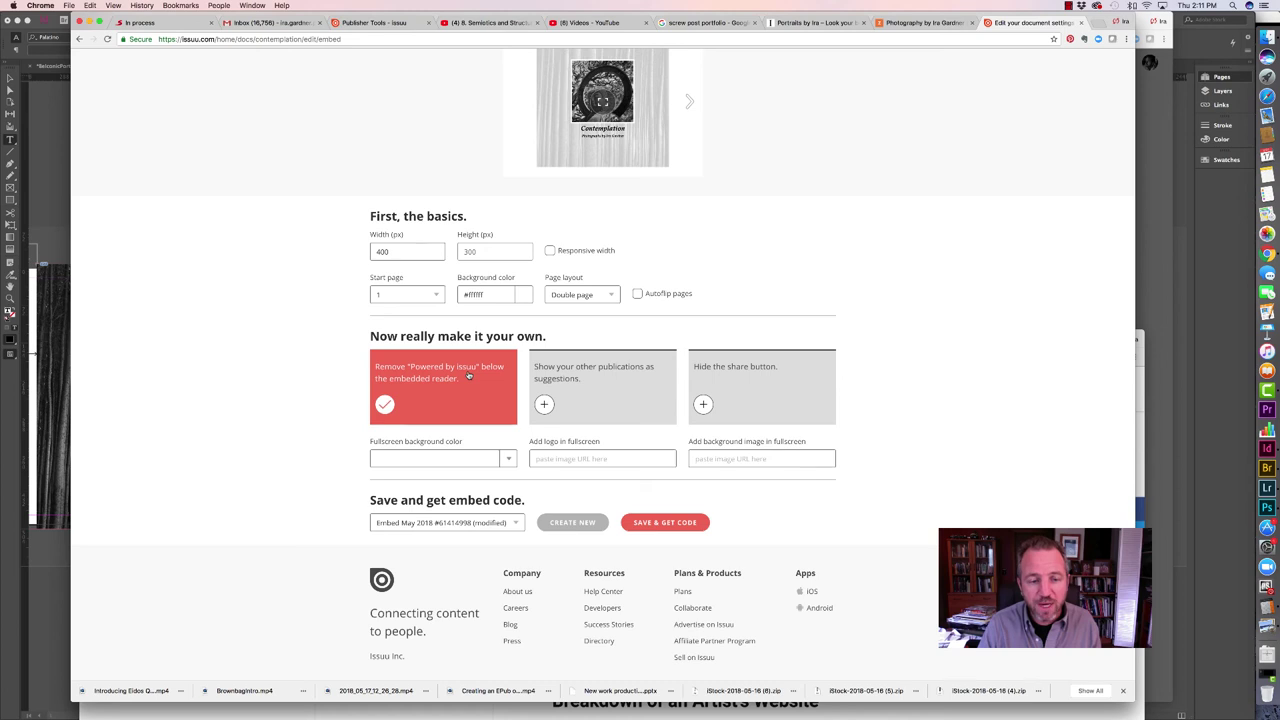
left_click(498, 461)
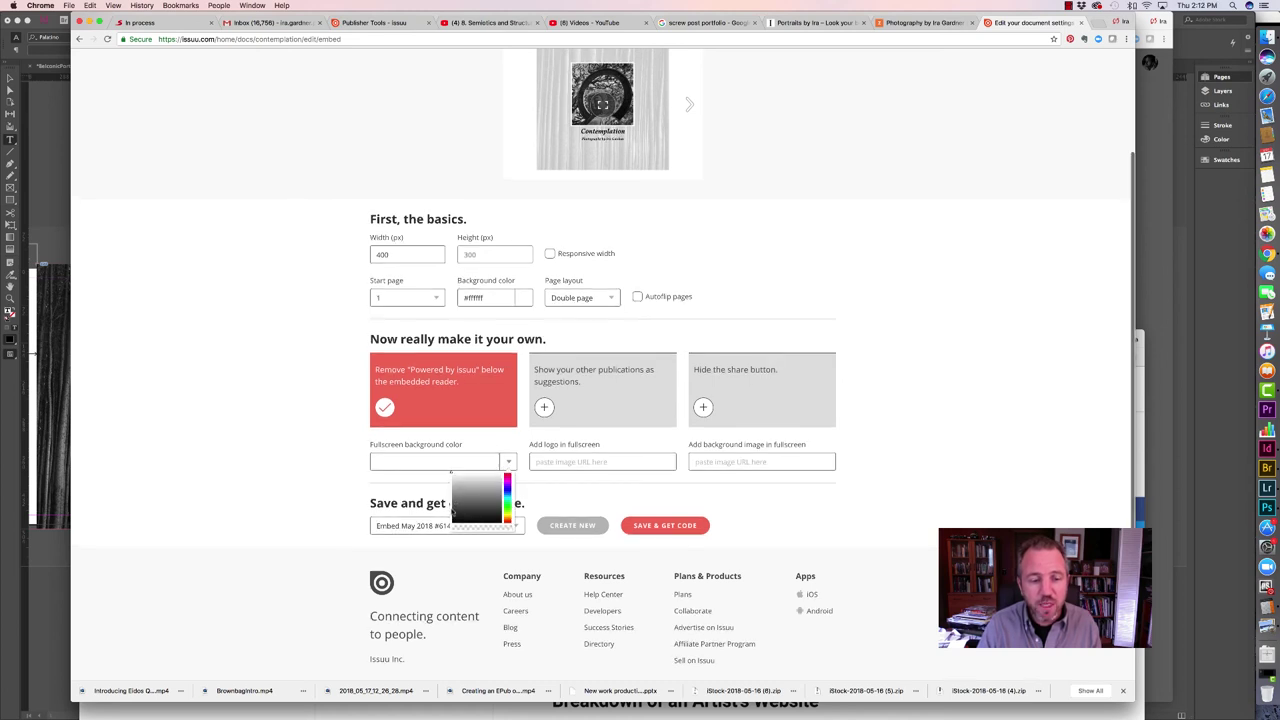
scroll(452, 512, "down", 1)
left_click(452, 512)
scroll(460, 510, "down", 1)
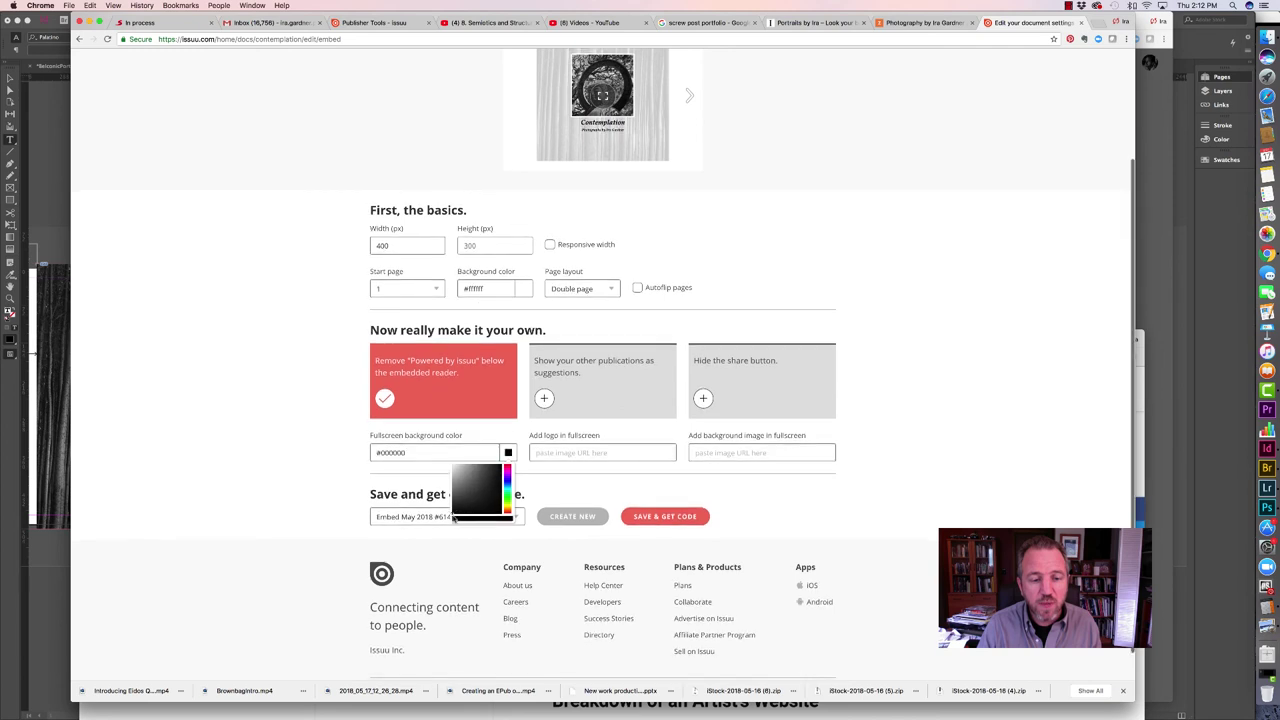
left_click(539, 493)
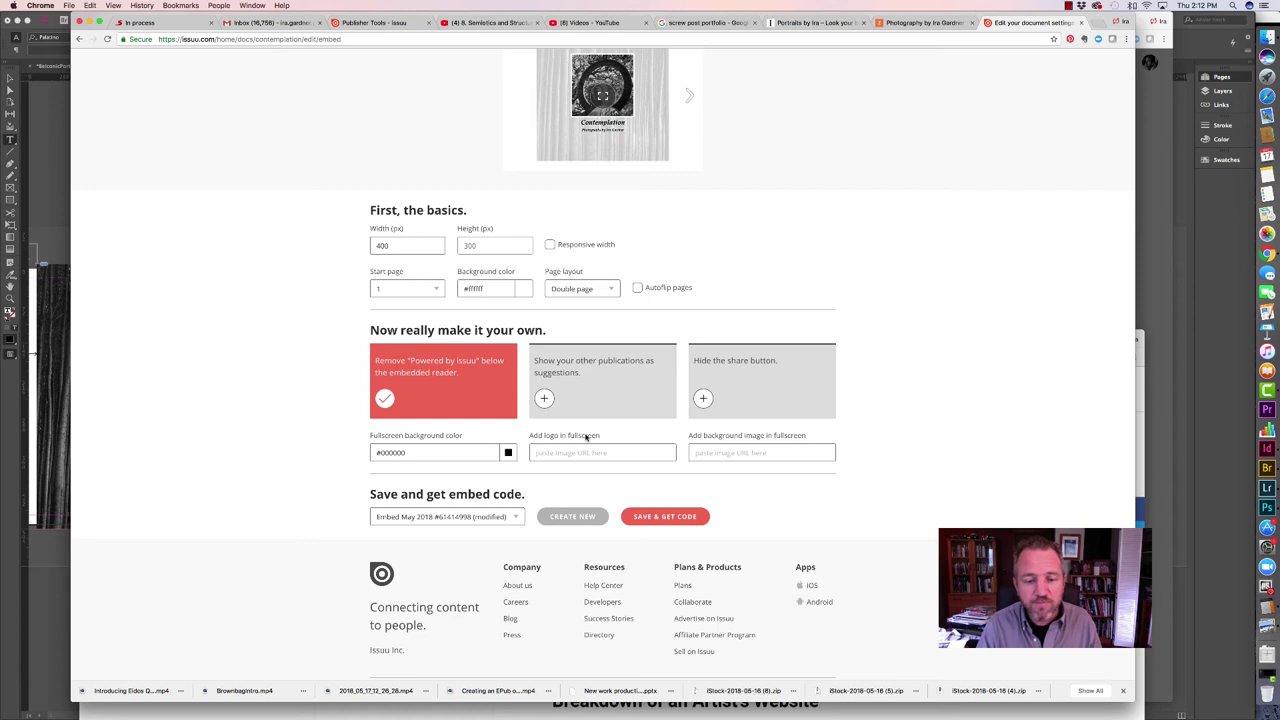
Set the embedded reader's width to 1200 px.
scroll(658, 466, "up", 2)
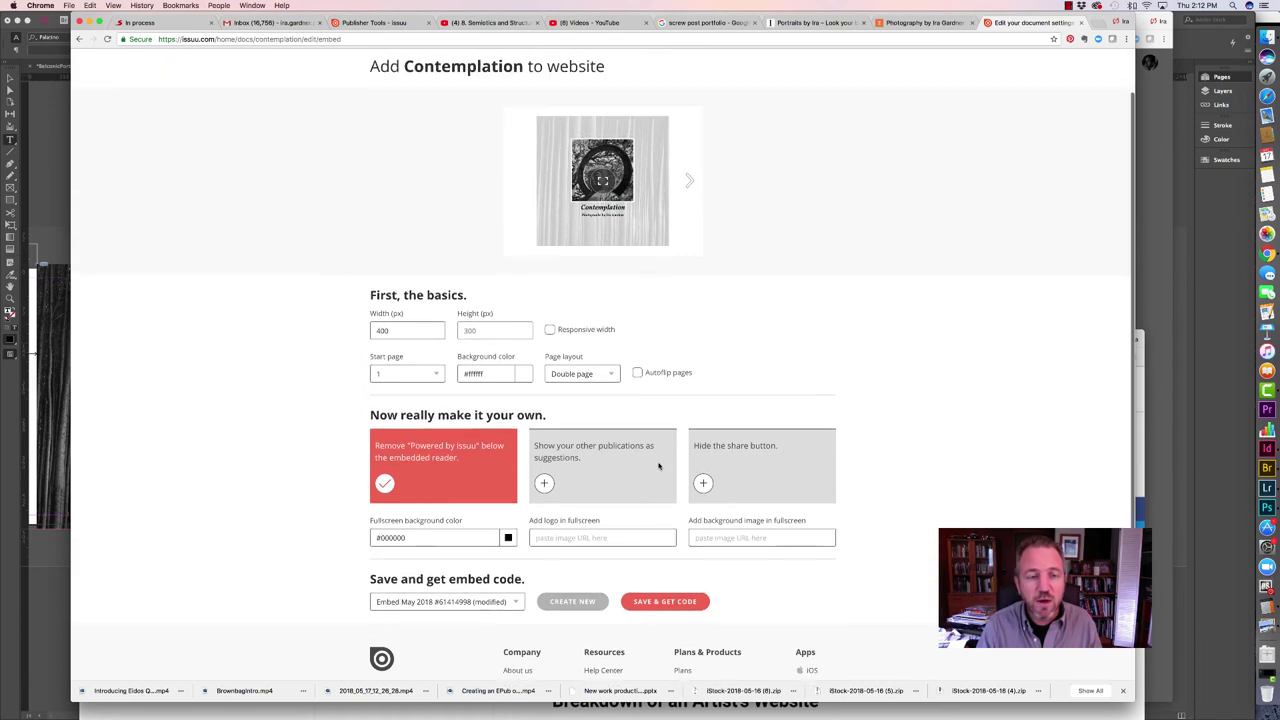
scroll(658, 466, "up", 1)
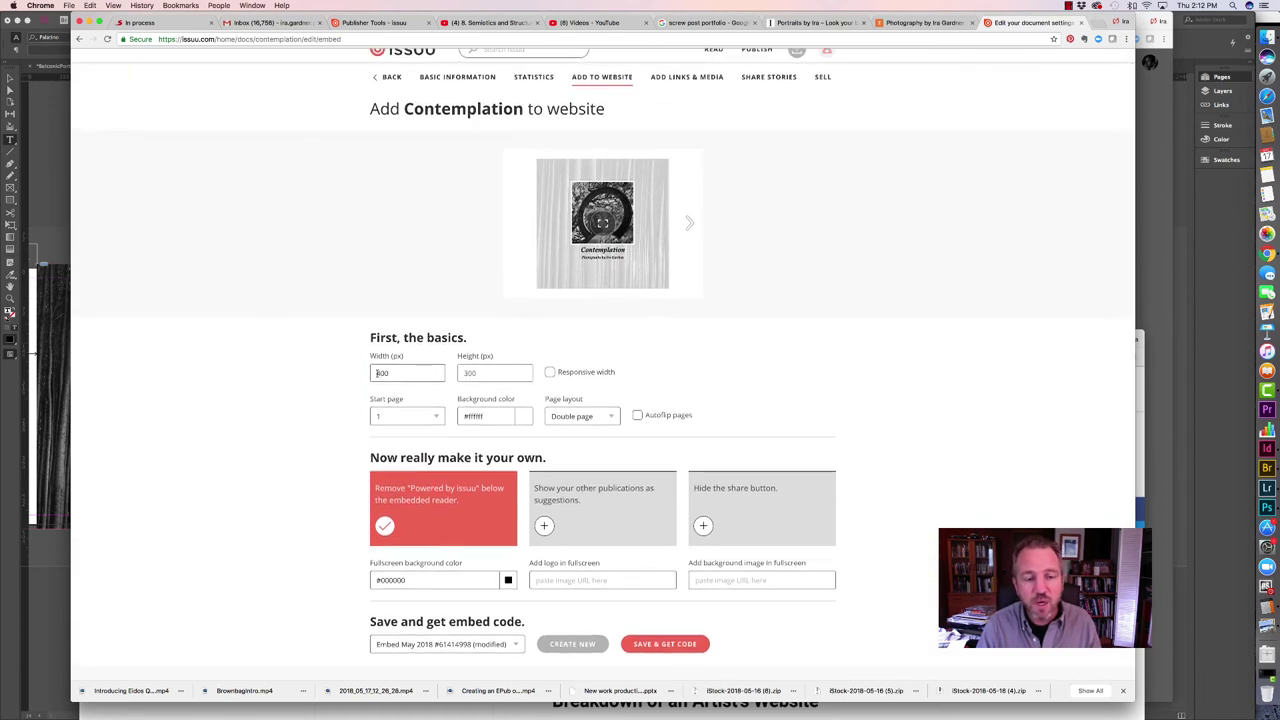
left_click_drag(378, 372, 396, 373)
type("12")
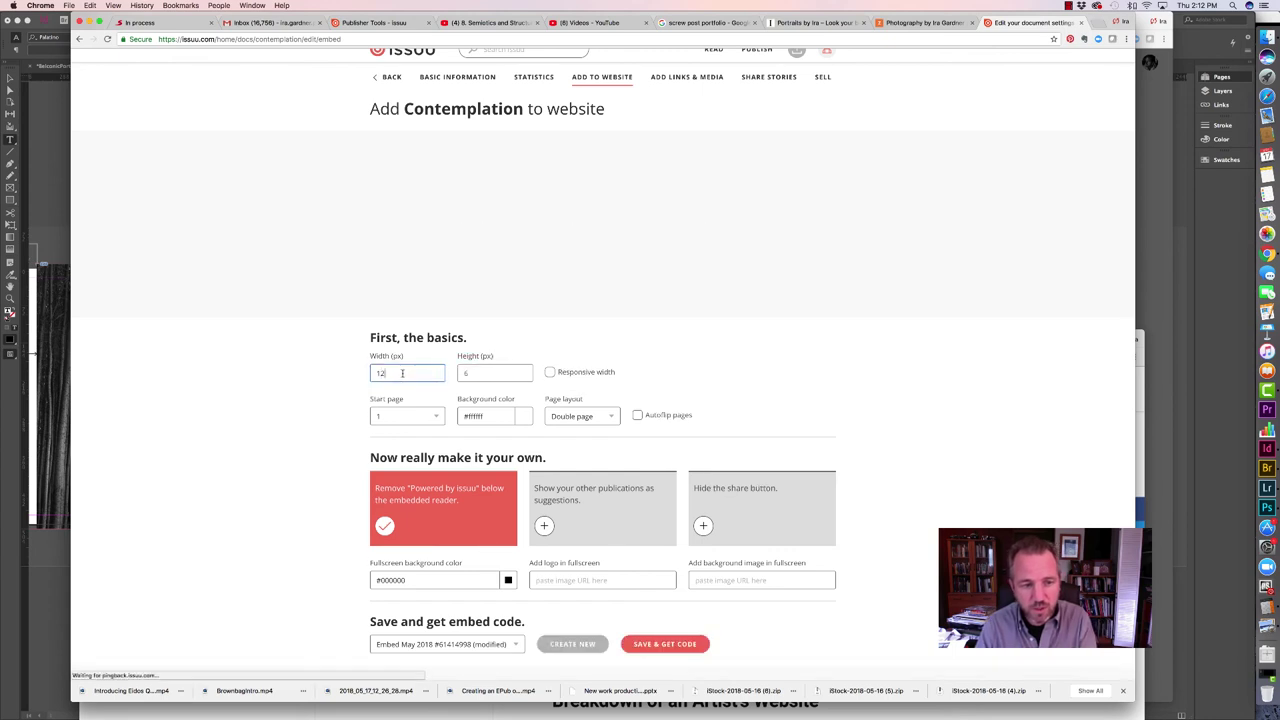
type("00")
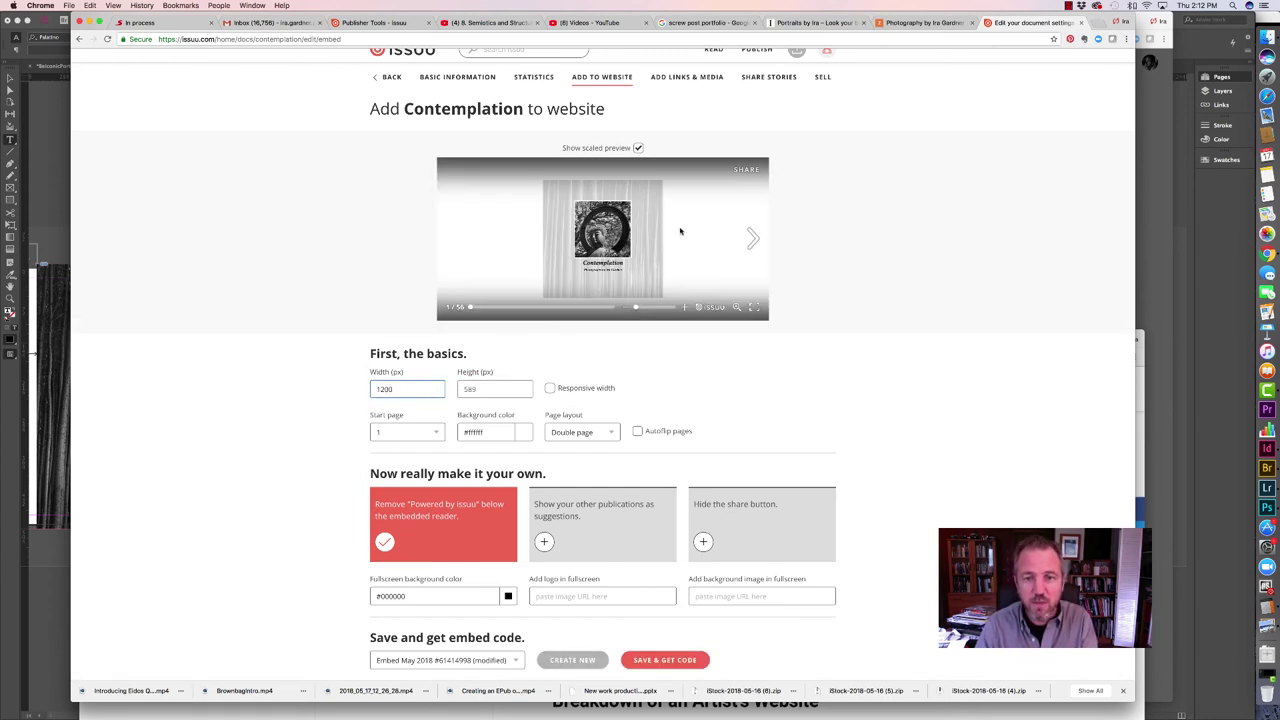
Page forward through the reader preview and try a reader width of 800 px.
left_click(752, 238)
left_click(752, 238)
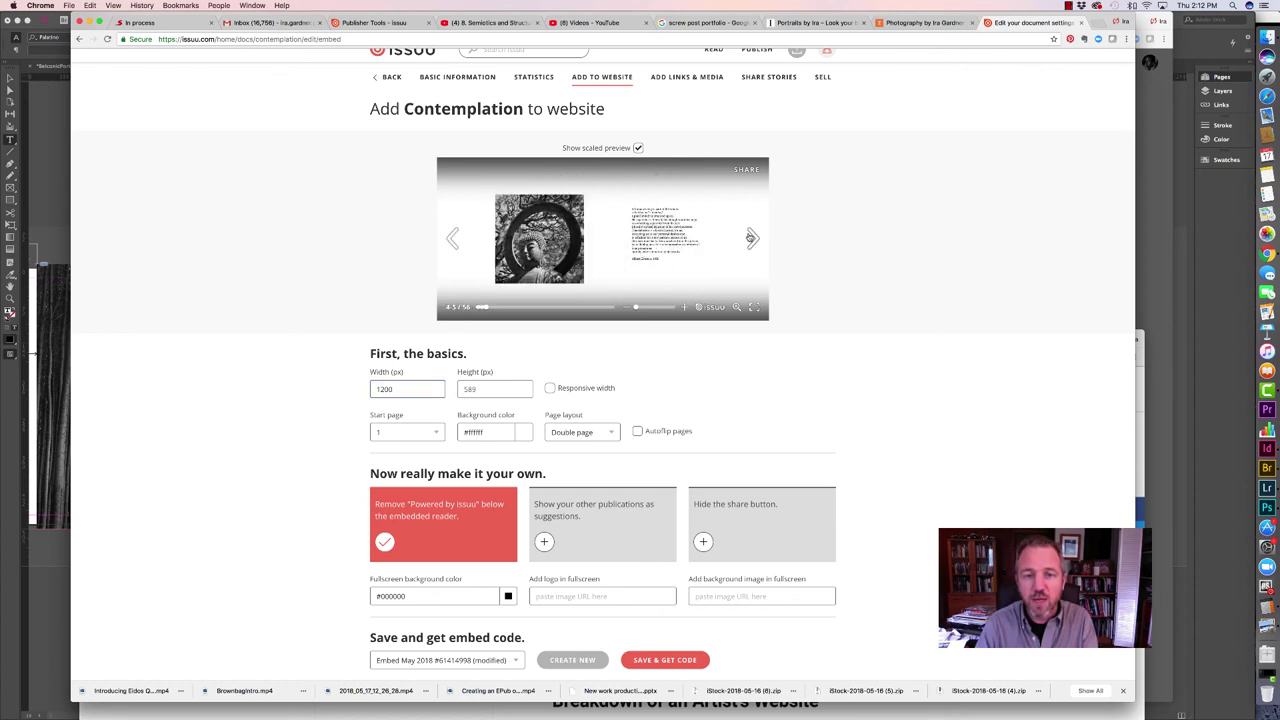
double_click(379, 388)
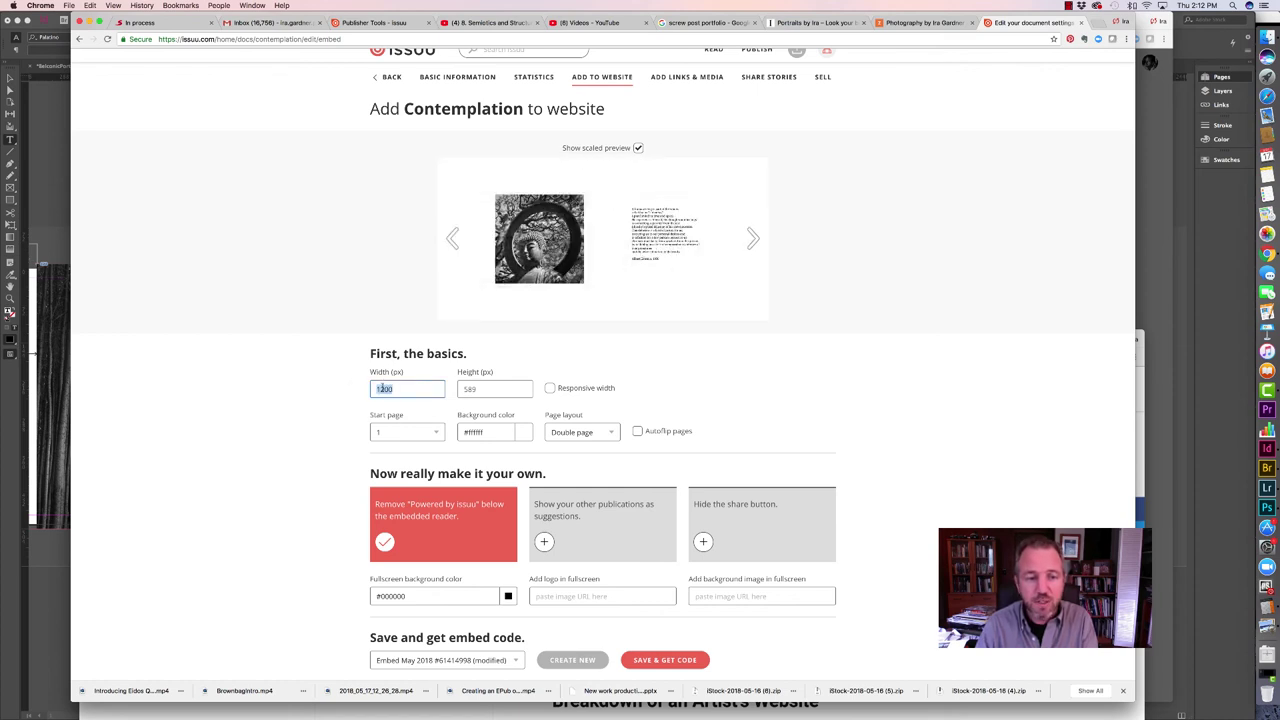
type("800")
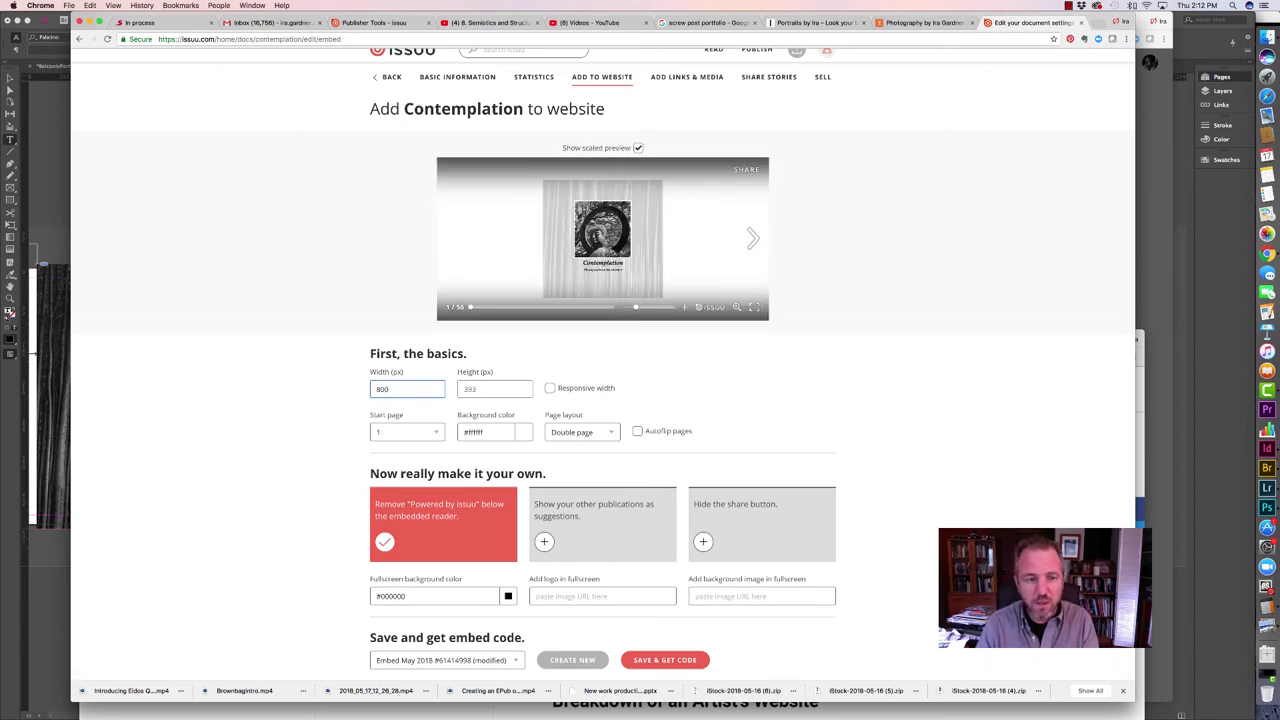
Set the embedded reader's width to 400 px and try to edit its height.
scroll(500, 395, "down", 2)
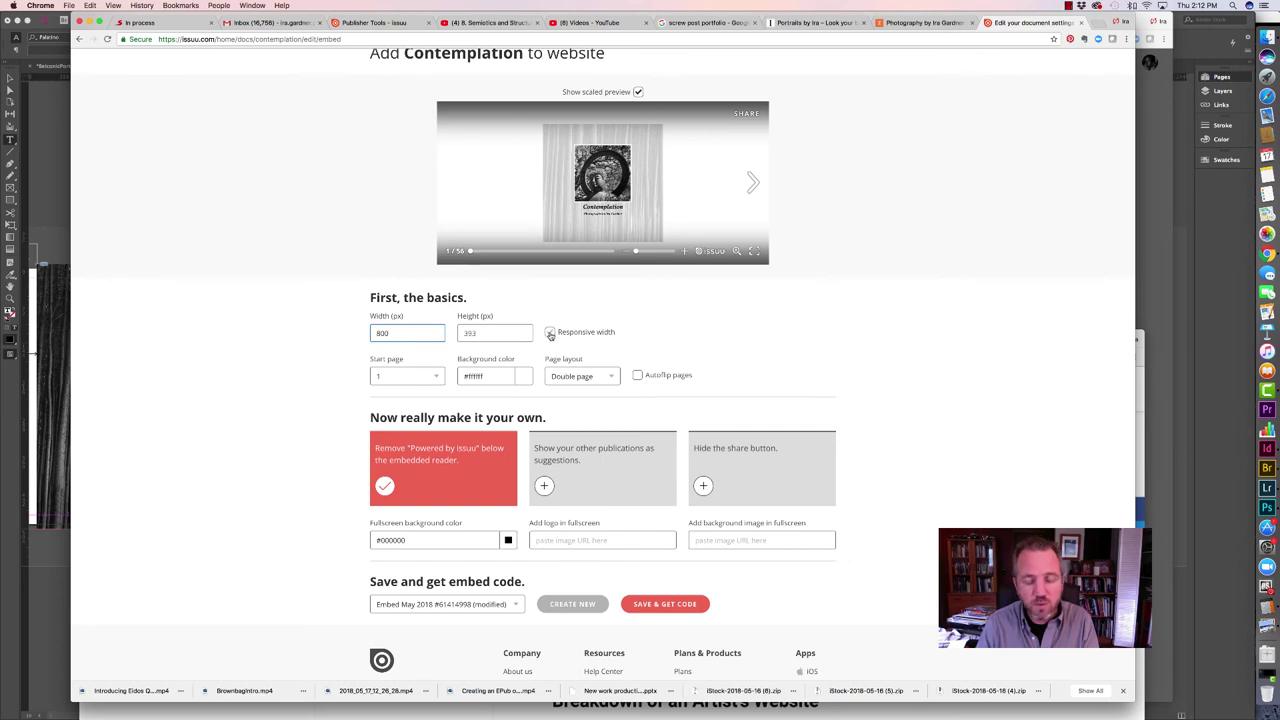
left_click_drag(397, 333, 359, 331)
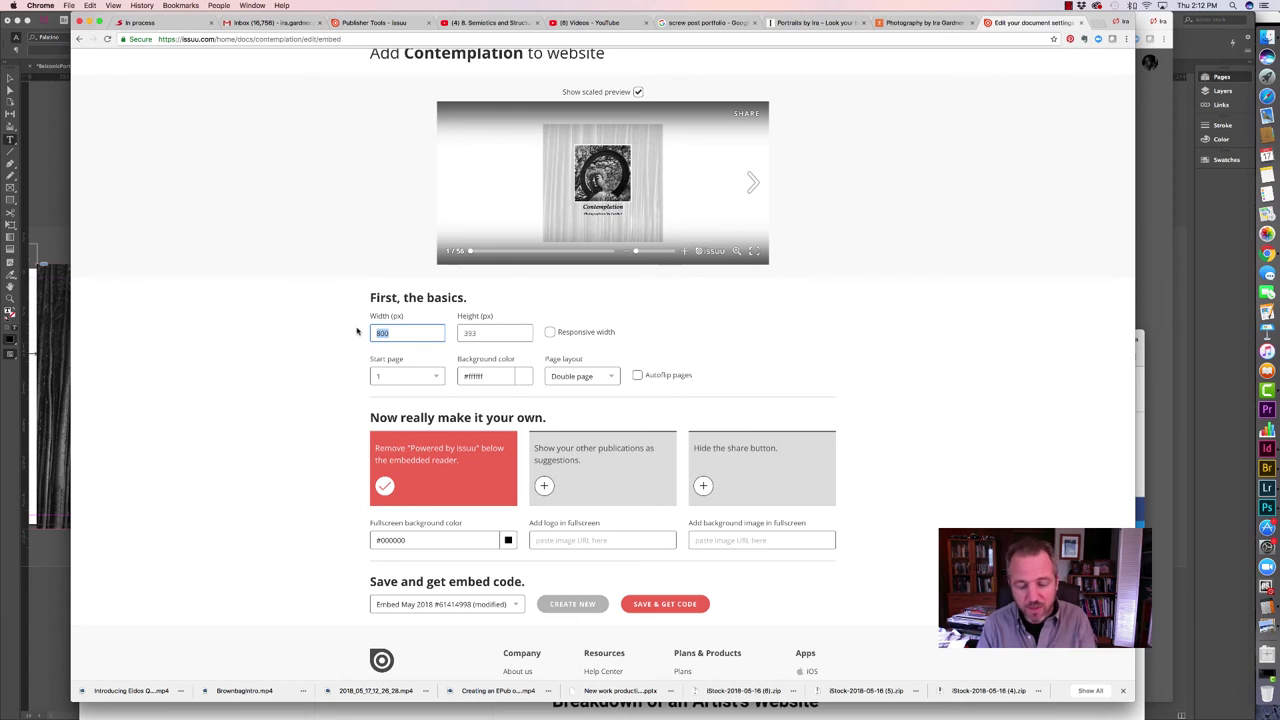
type("400")
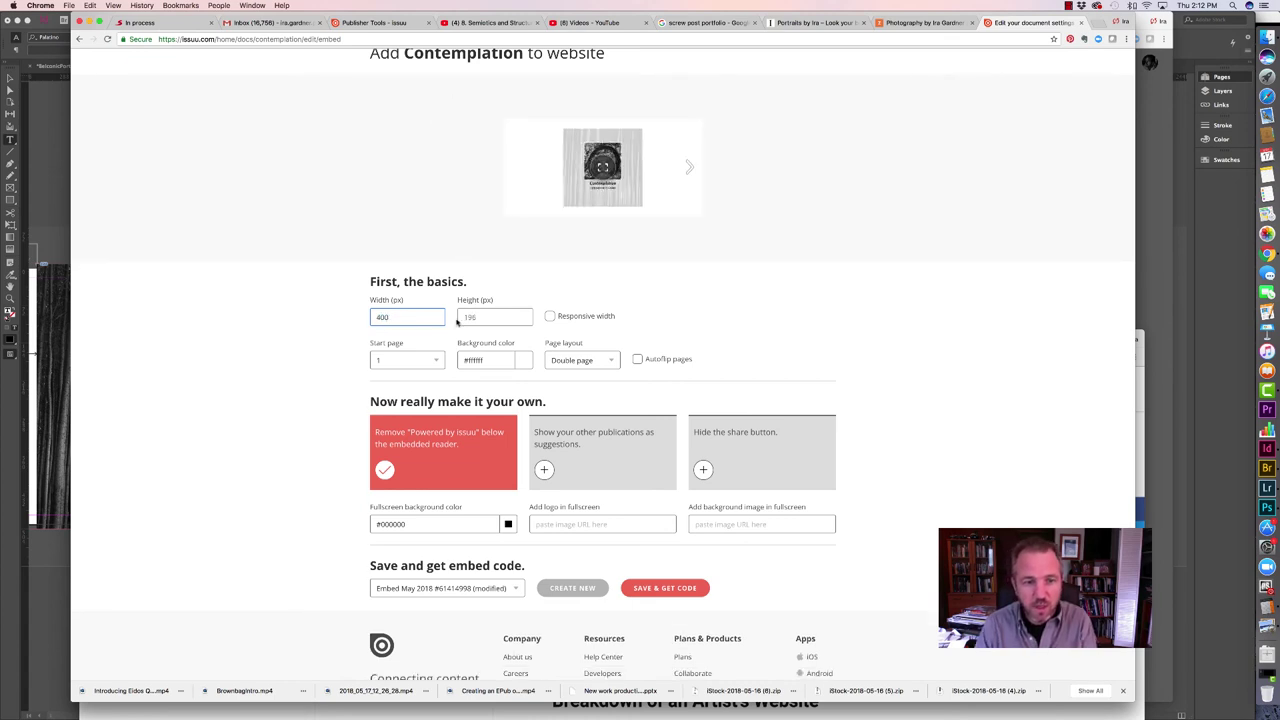
double_click(467, 318)
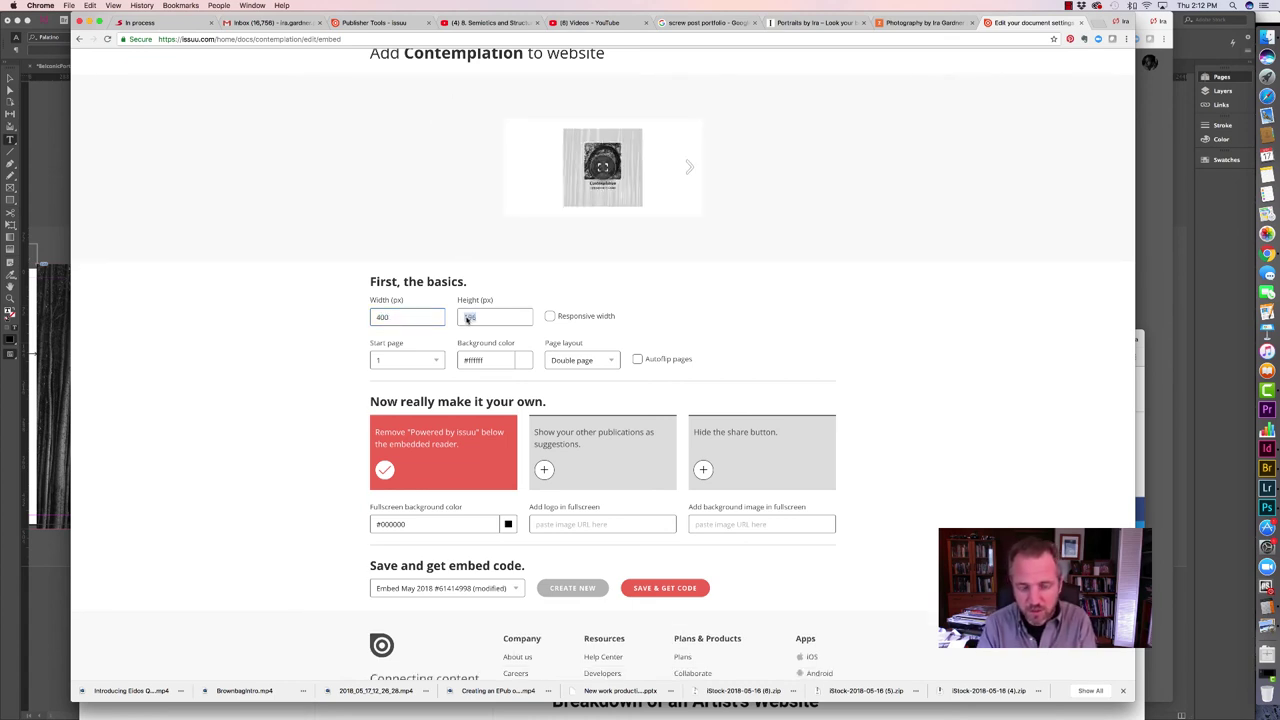
left_click(470, 318)
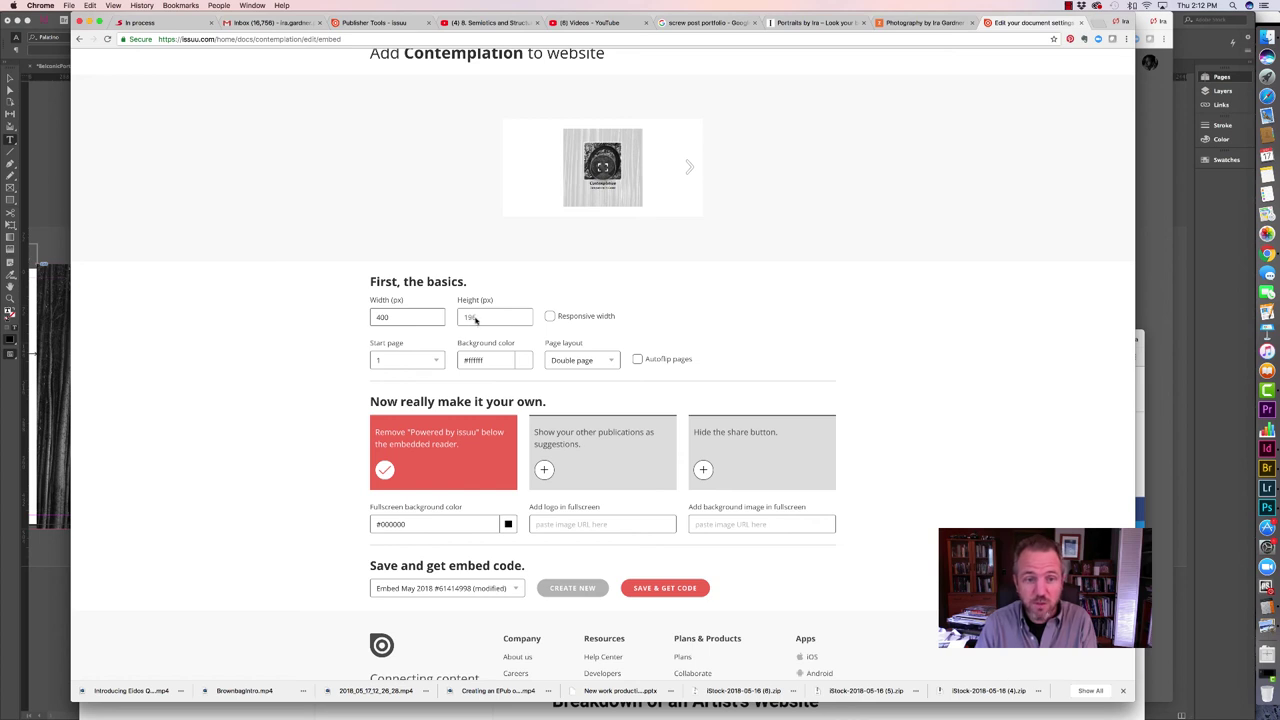
Save the embed, copy the iFrame version of its code, and close the code dialog.
left_click(653, 588)
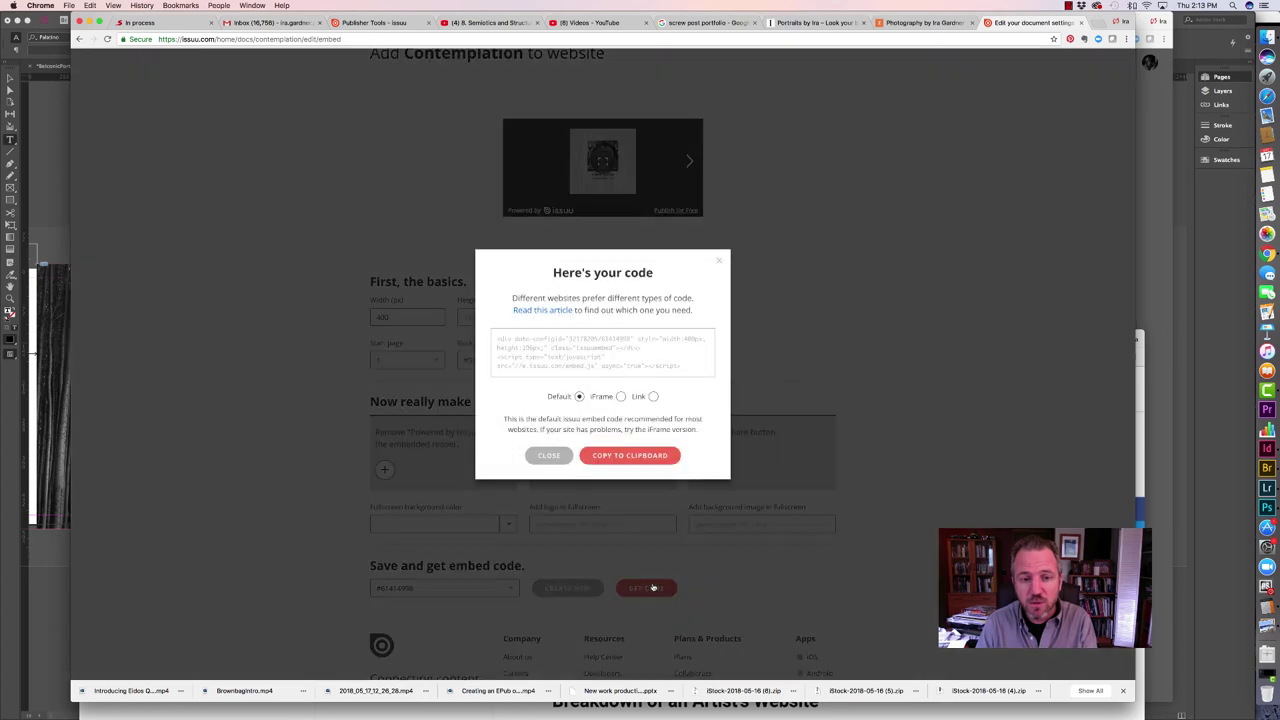
left_click(621, 397)
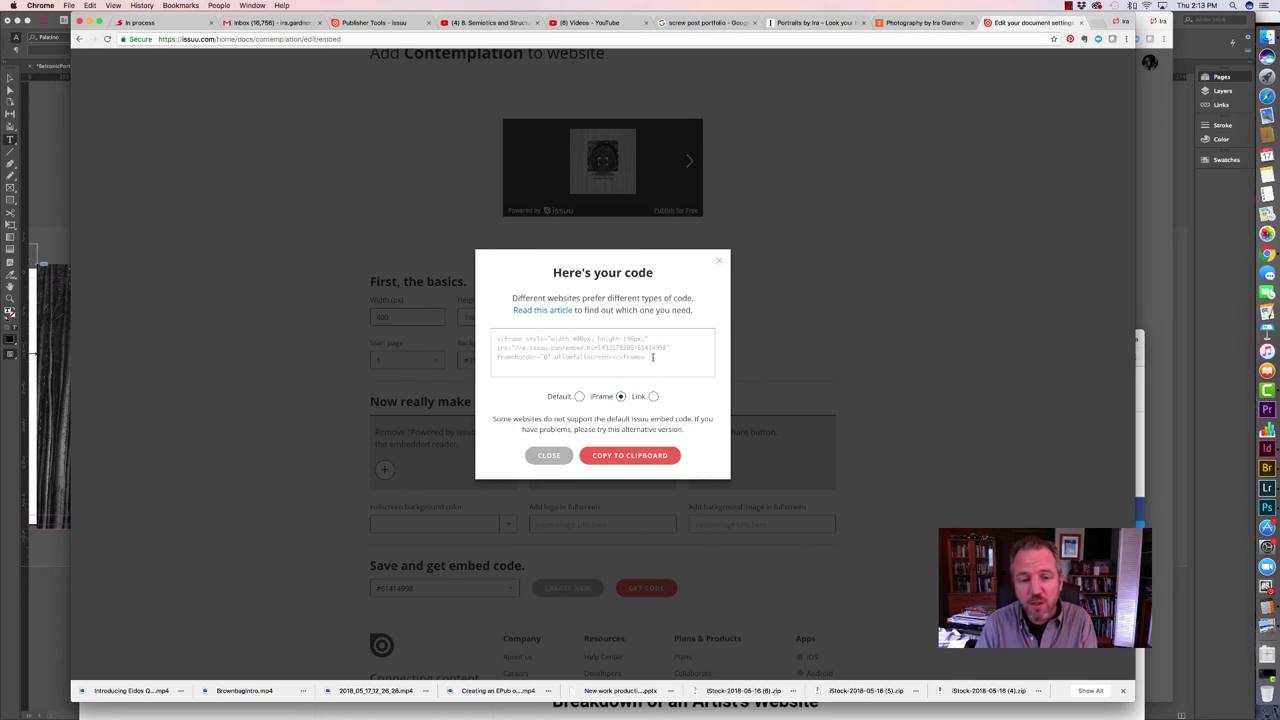
left_click_drag(651, 357, 491, 336)
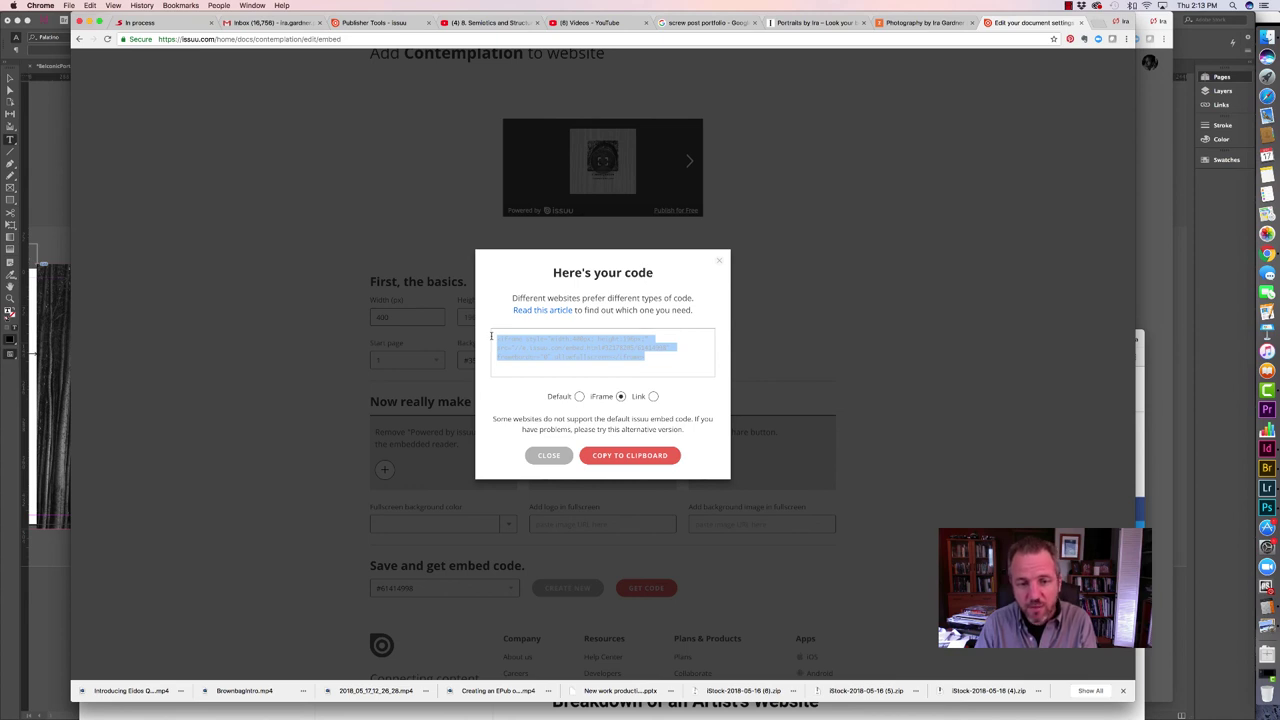
left_click(608, 457)
left_click(549, 456)
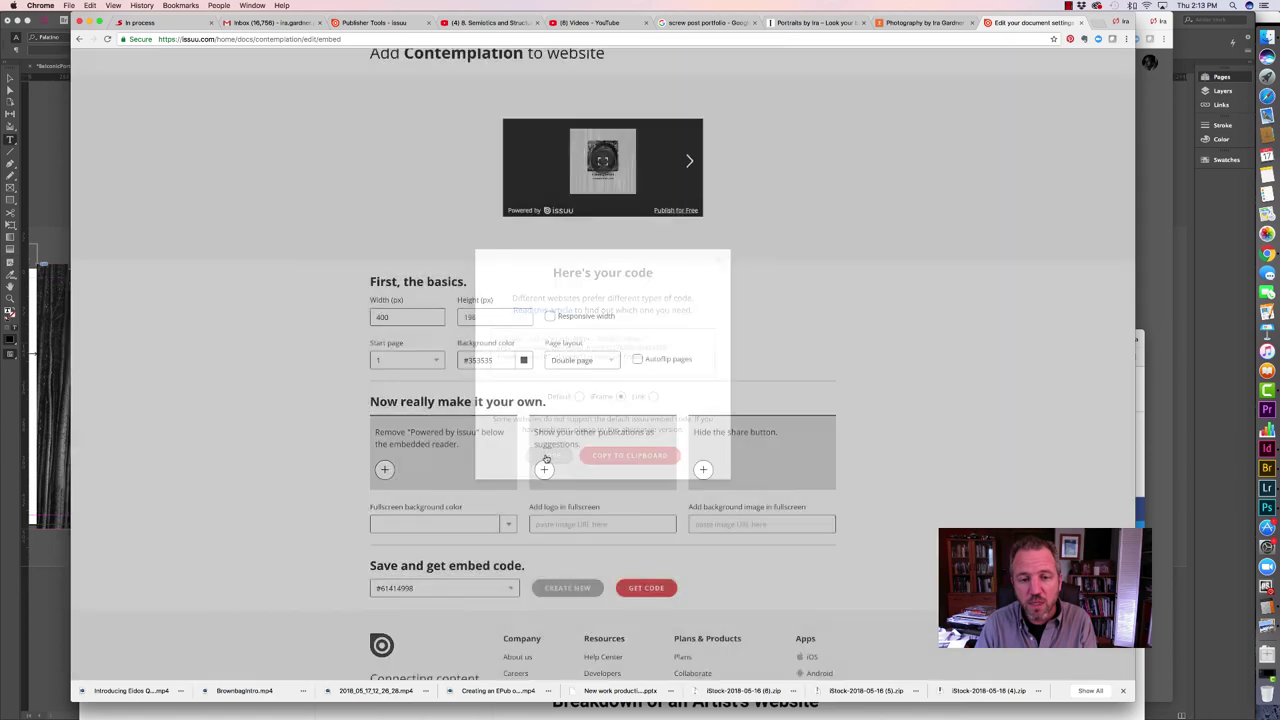
Open the "ISSUU Embed Codes" document from Google Docs in a new browser tab.
key("cmd+t")
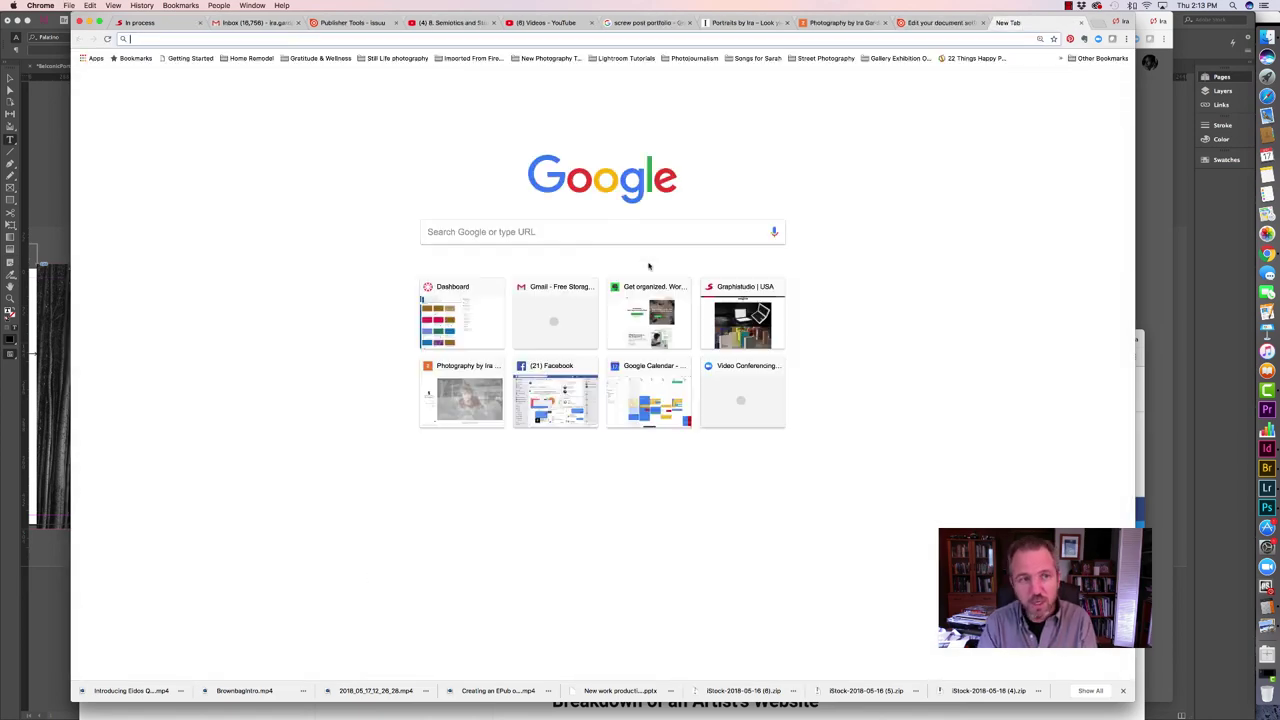
type("docs.google.com")
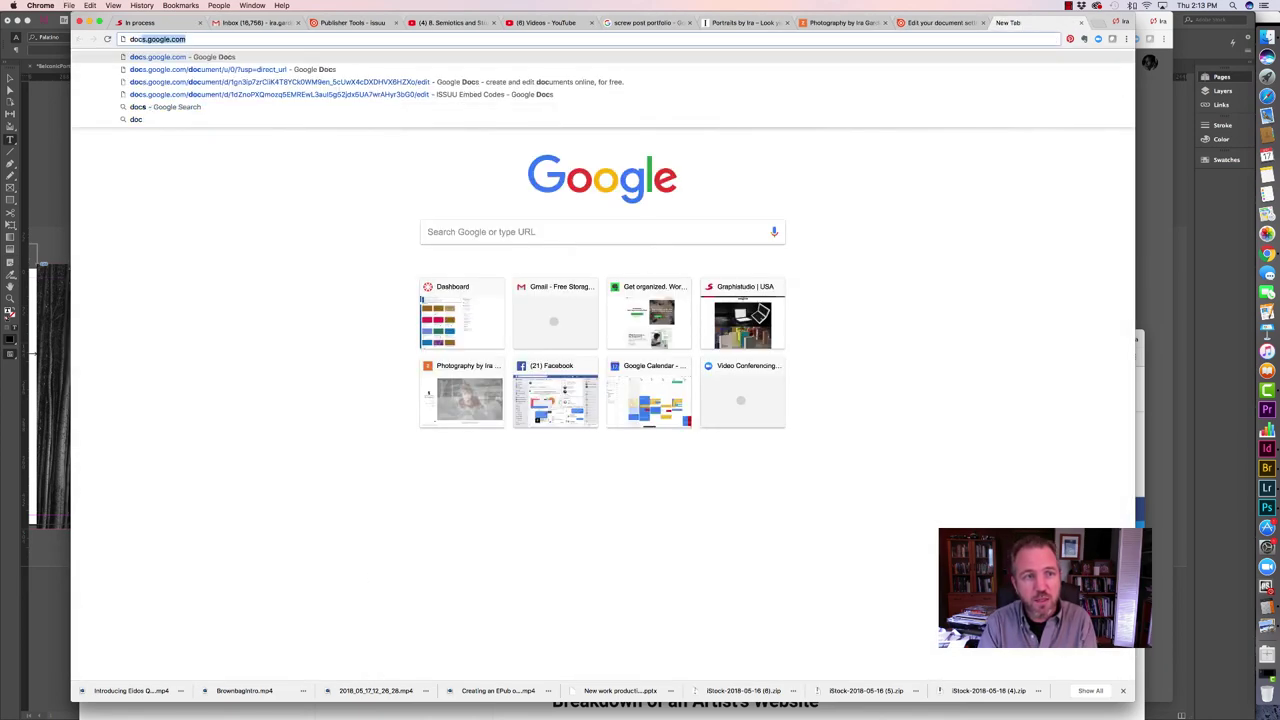
key("Down")
key("Down")
key("Down")
key("Return")
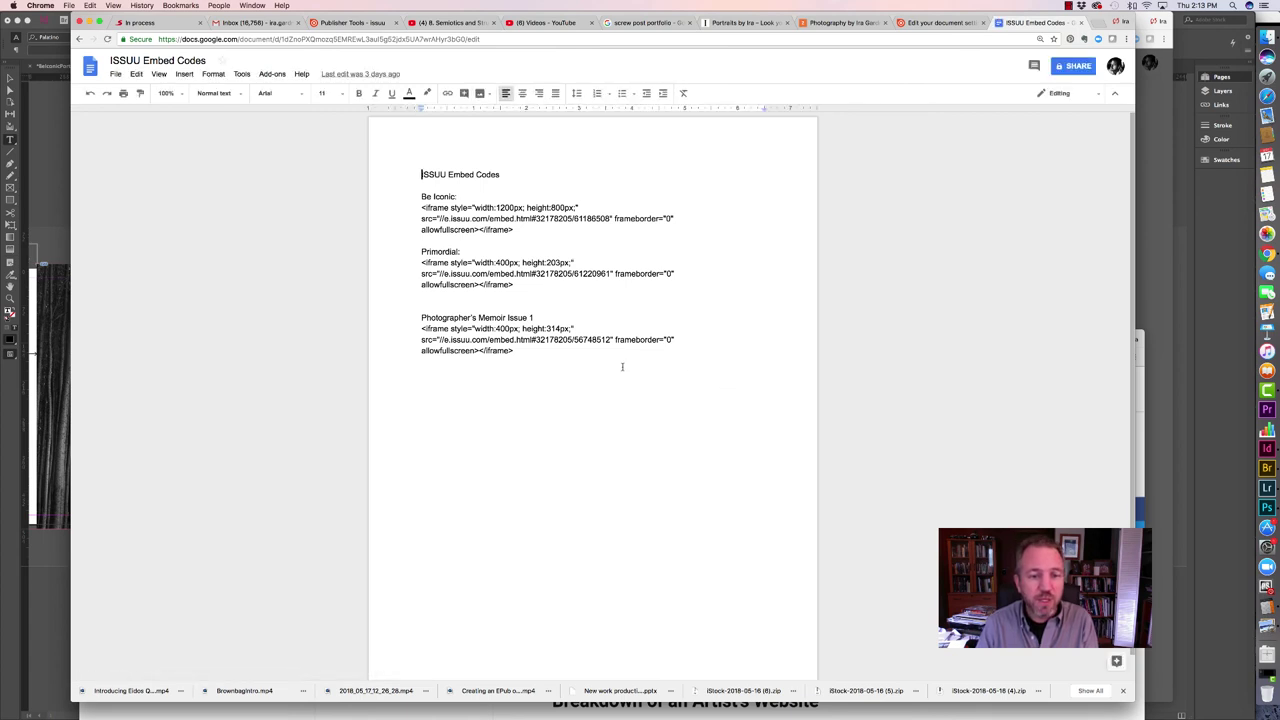
Add a "Contemplation" entry below the Photographer's Memoir code and paste the copied iFrame code under it.
left_click(550, 360)
key("Return")
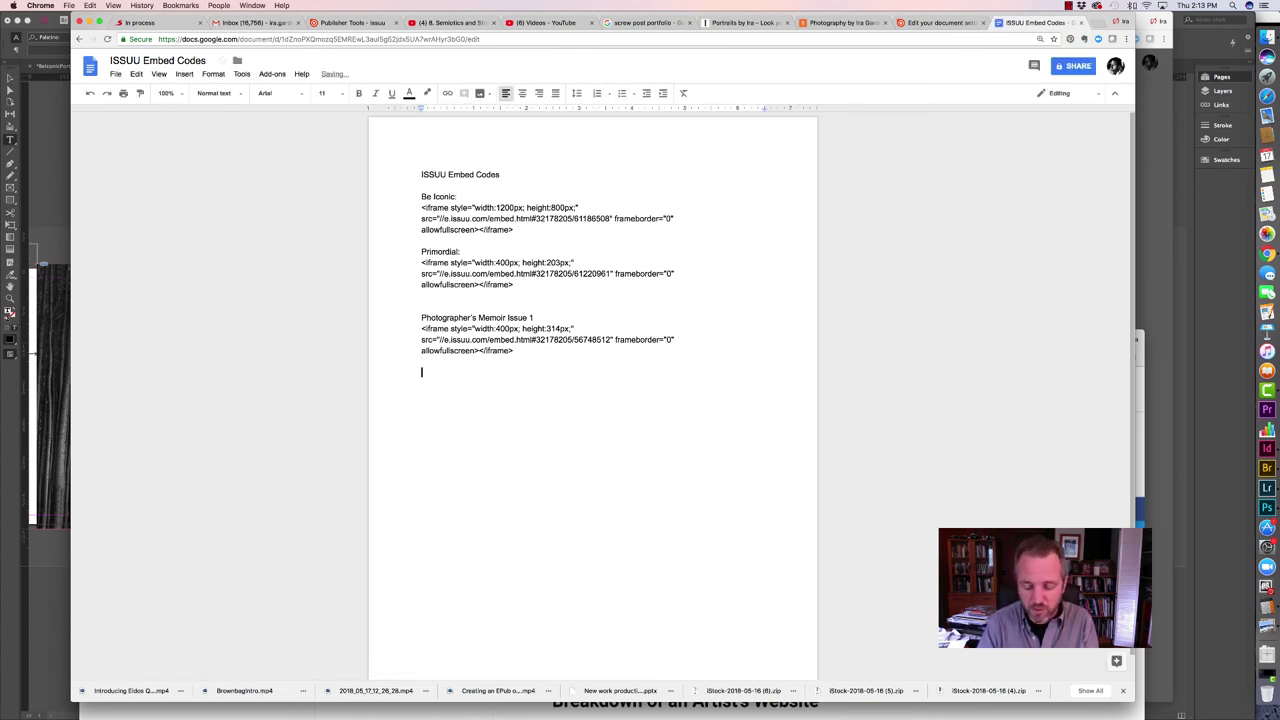
type("Contemplation")
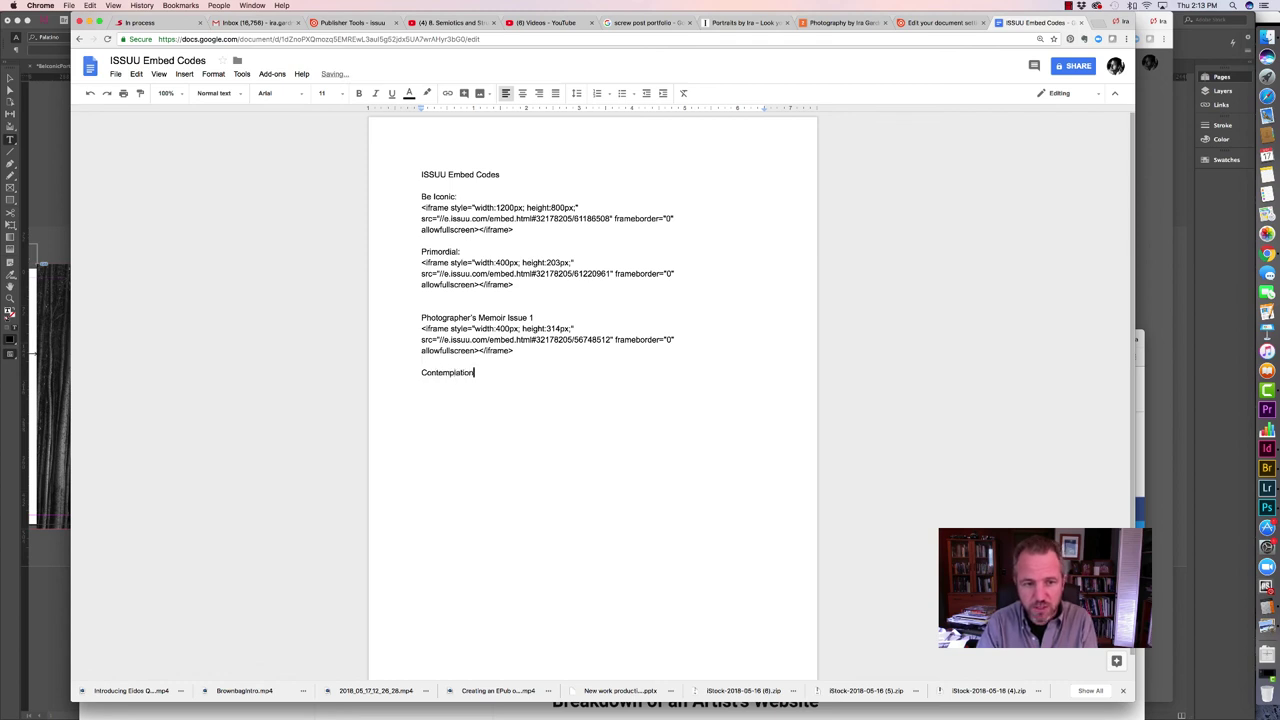
key("Return")
key("super+v")
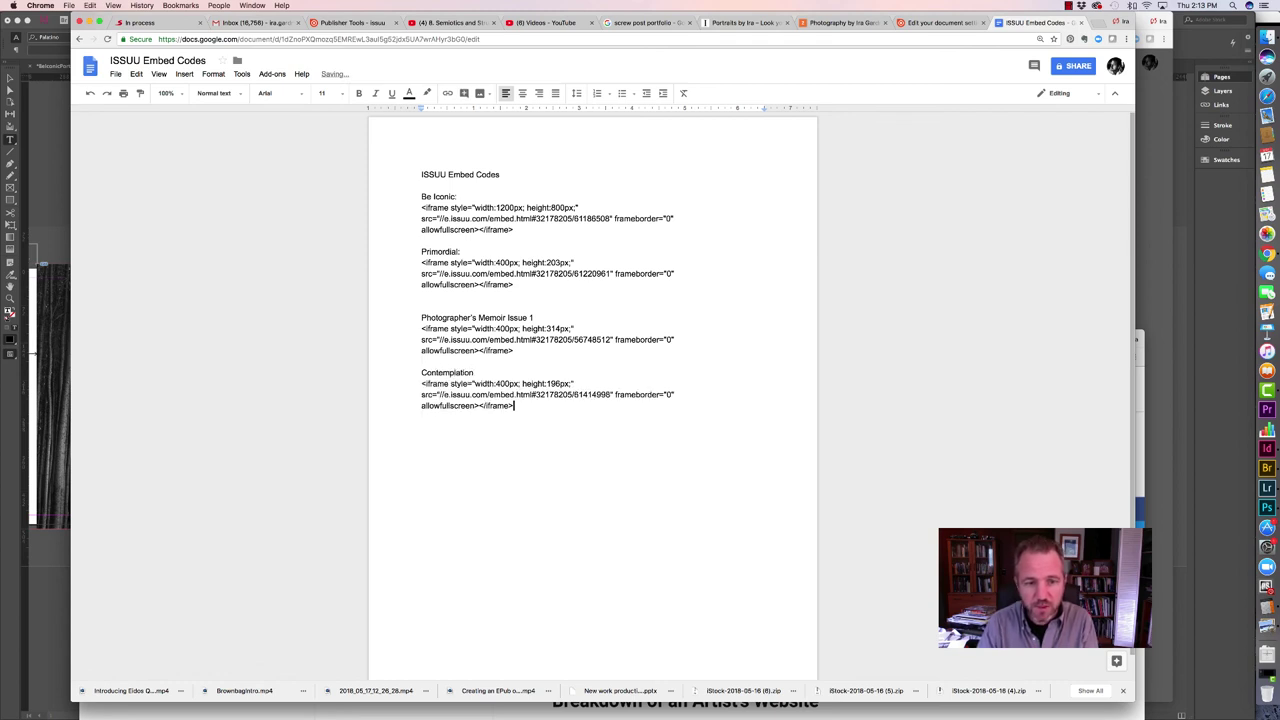
Set the height in Contemplation's iFrame code to 300px and copy the whole edited code.
double_click(553, 384)
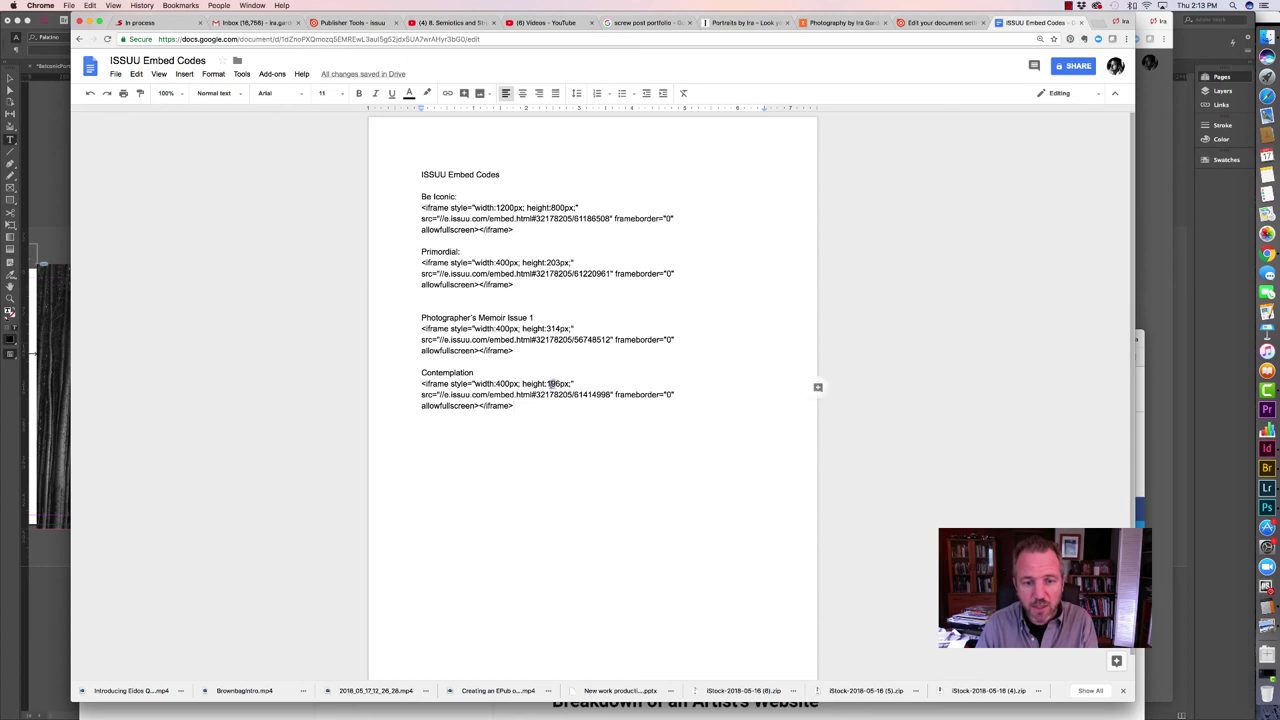
left_click_drag(561, 384, 546, 384)
type("300")
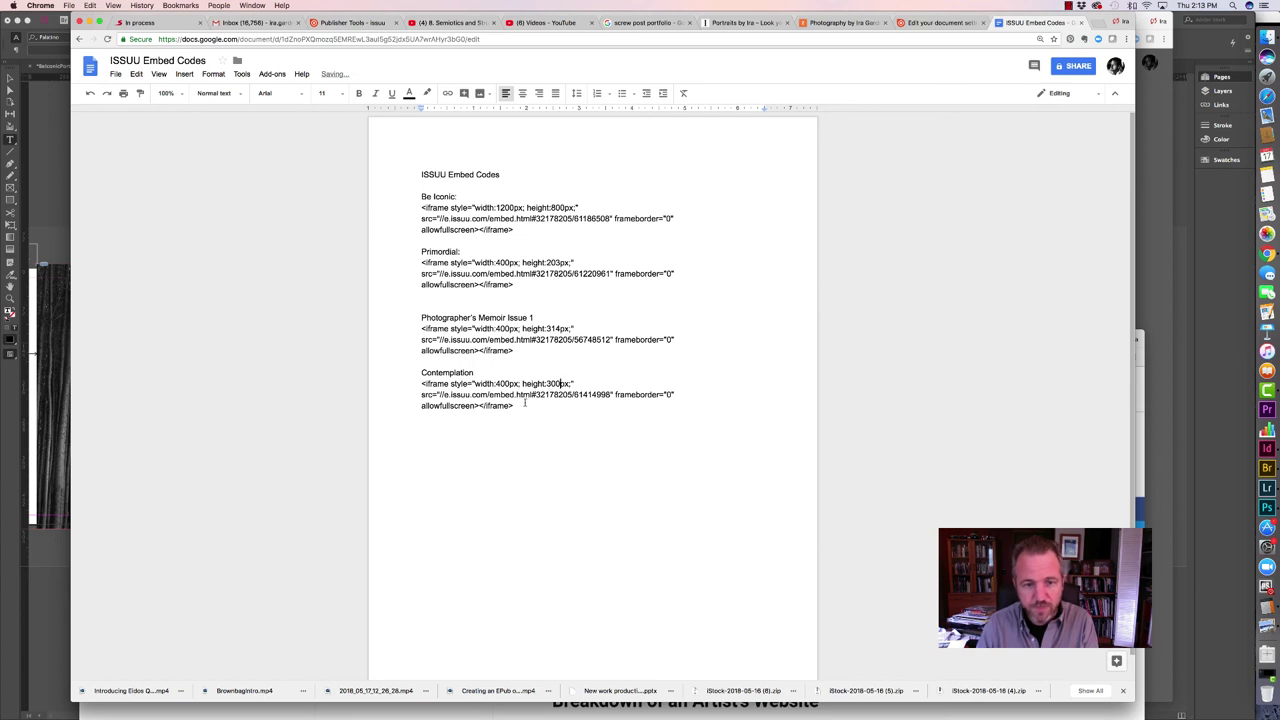
left_click_drag(526, 404, 420, 387)
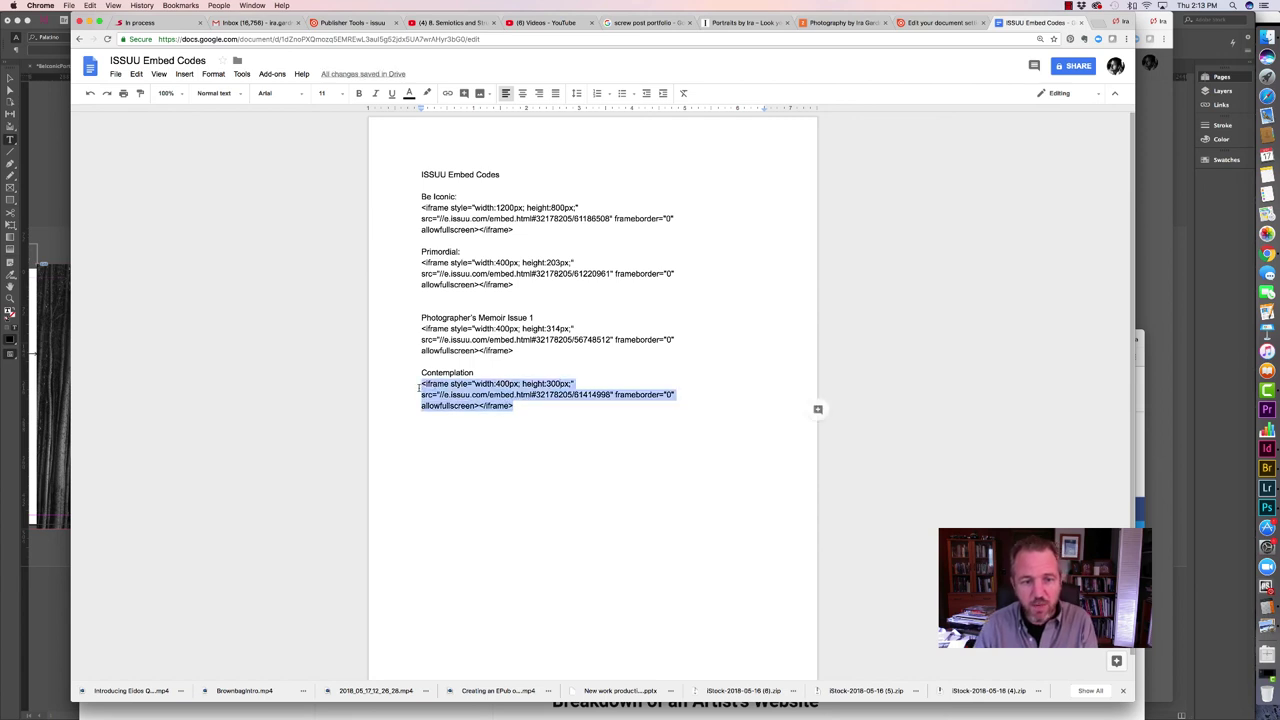
Switch to the photography website's Zenfolio editor and create a new custom page titled "Contemplation".
left_click(846, 22)
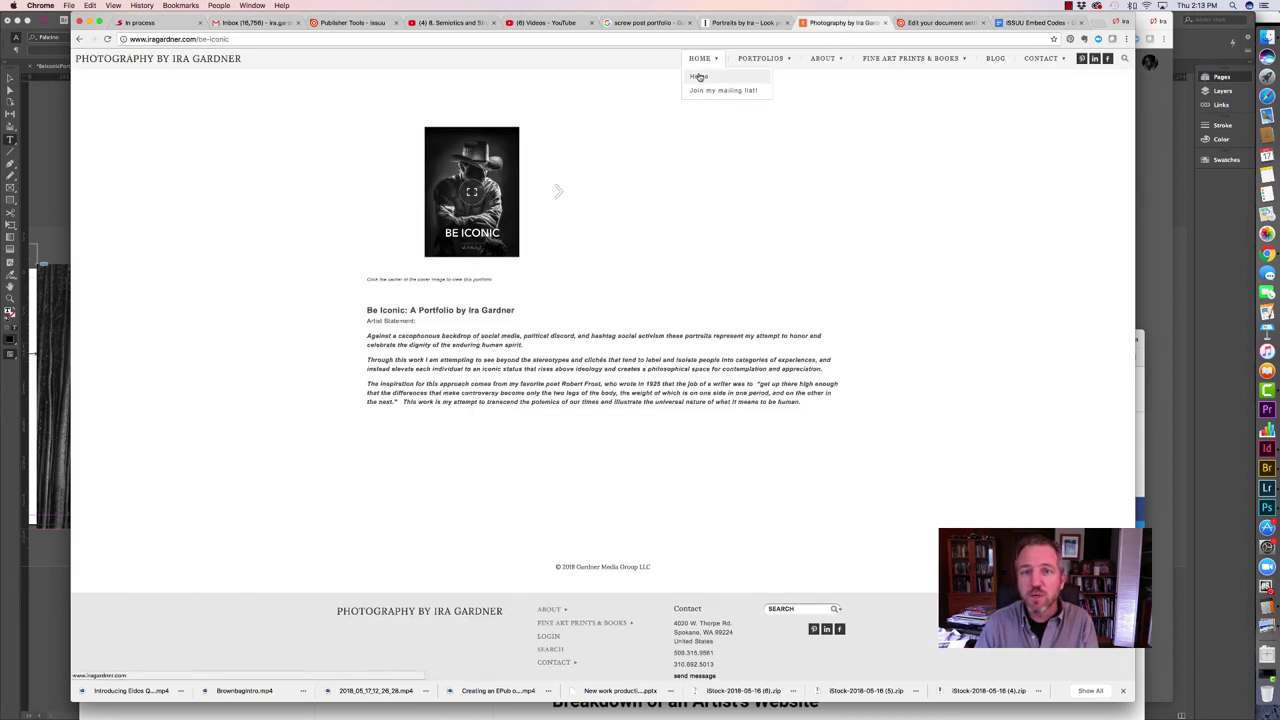
left_click(699, 77)
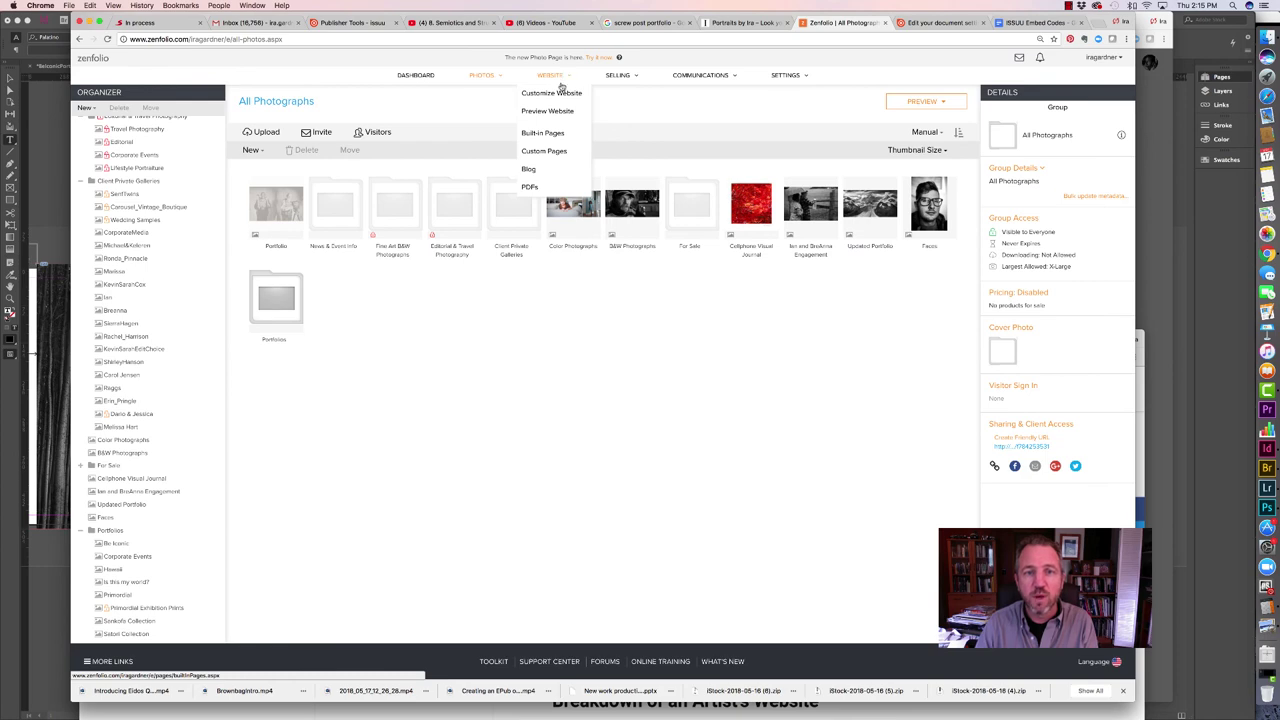
left_click(554, 152)
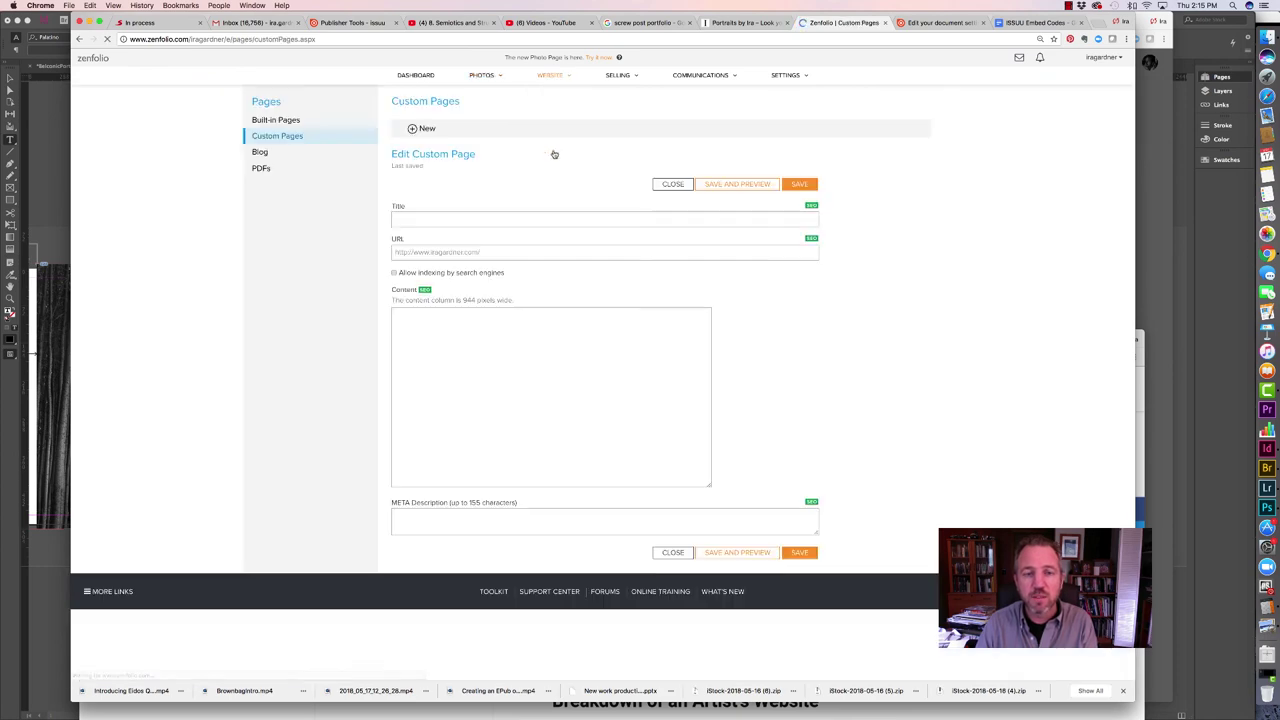
left_click(426, 131)
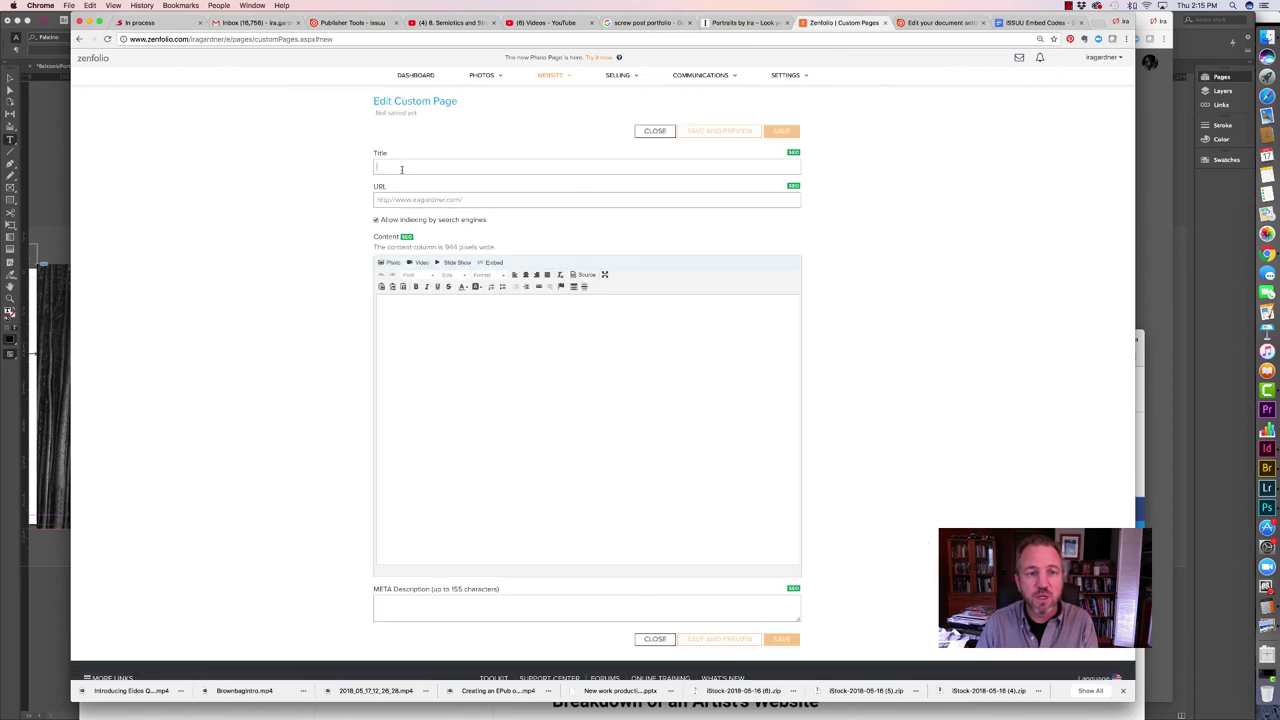
type("Contemplation")
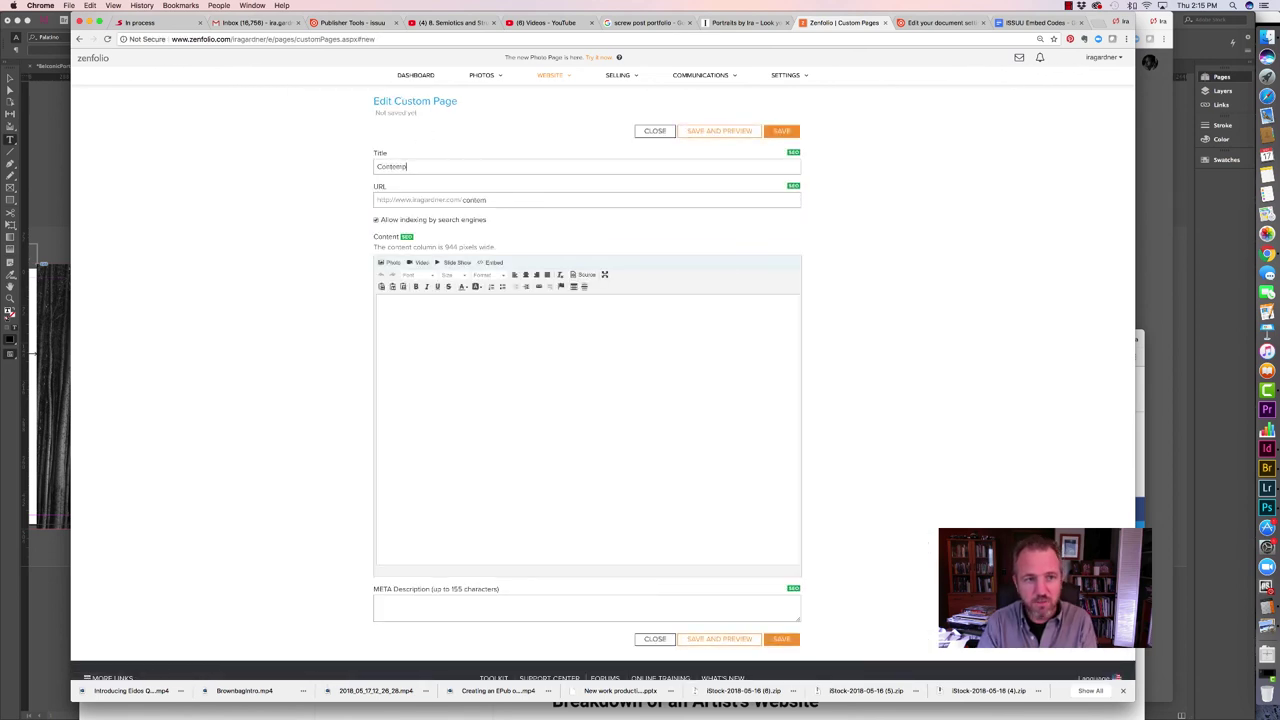
Embed the copied iFrame code in the page content, preview the reader, and insert it.
left_click(434, 330)
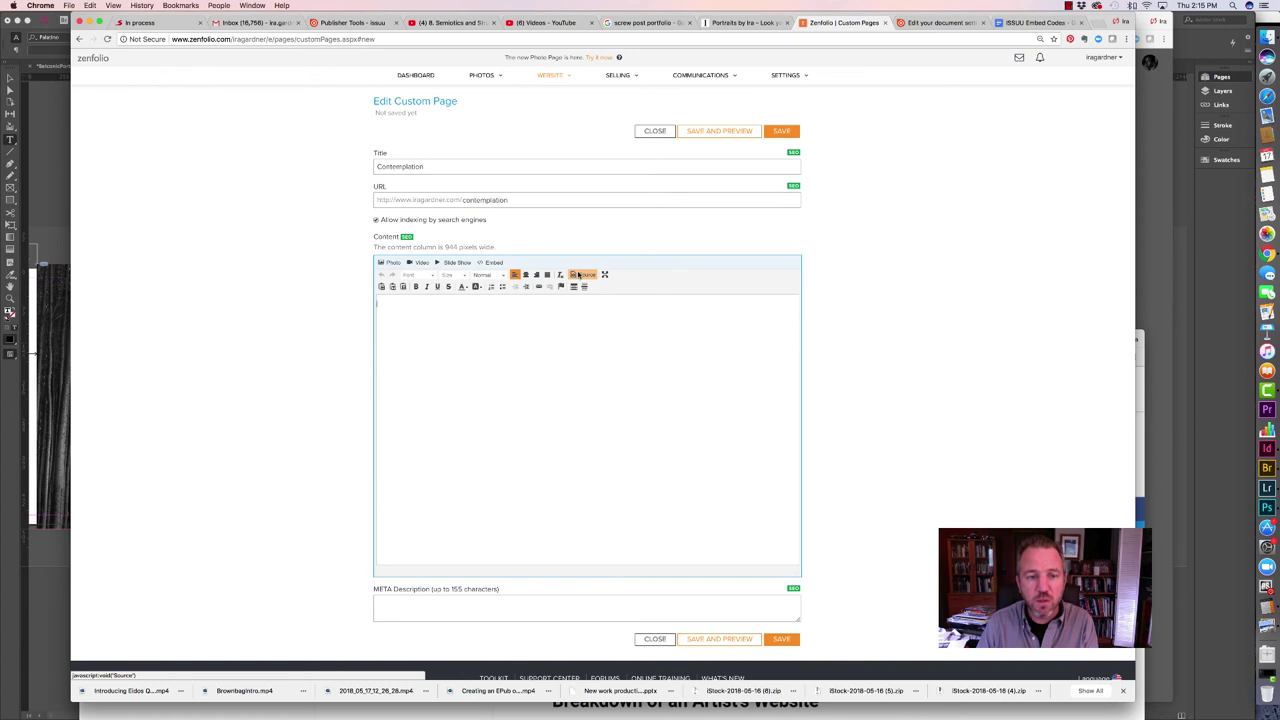
left_click(493, 264)
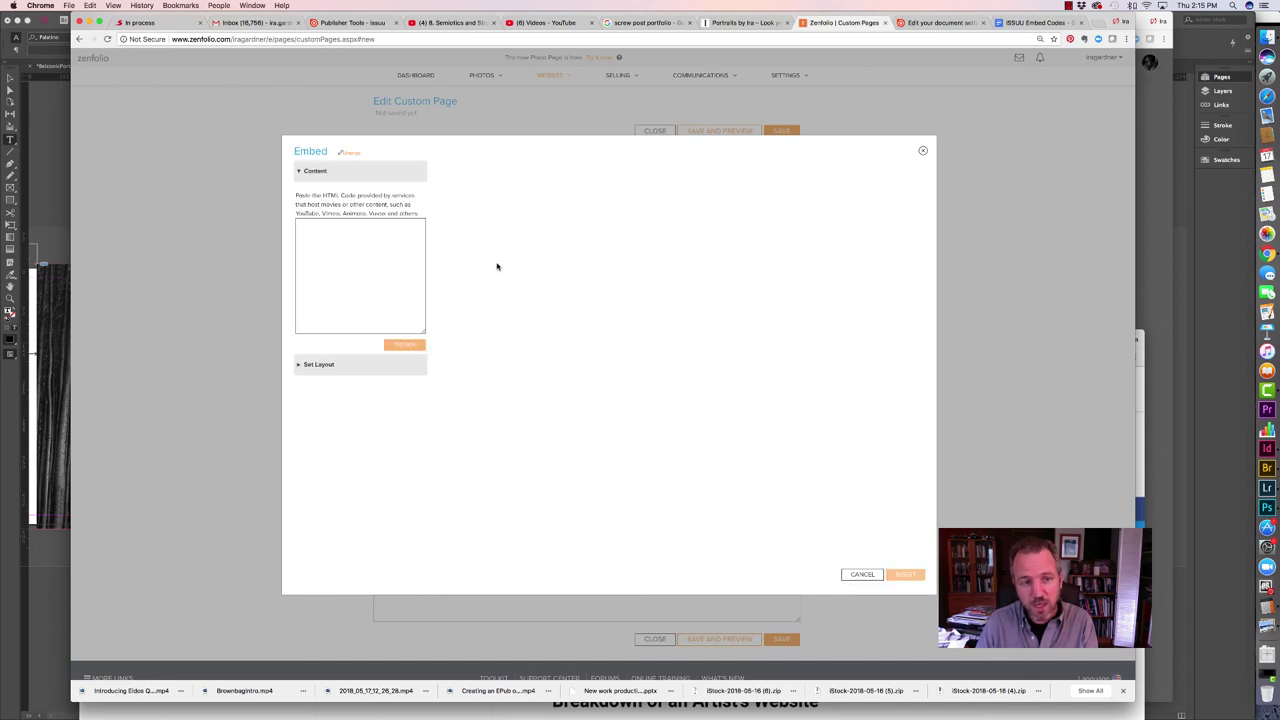
left_click(349, 261)
key("super+v")
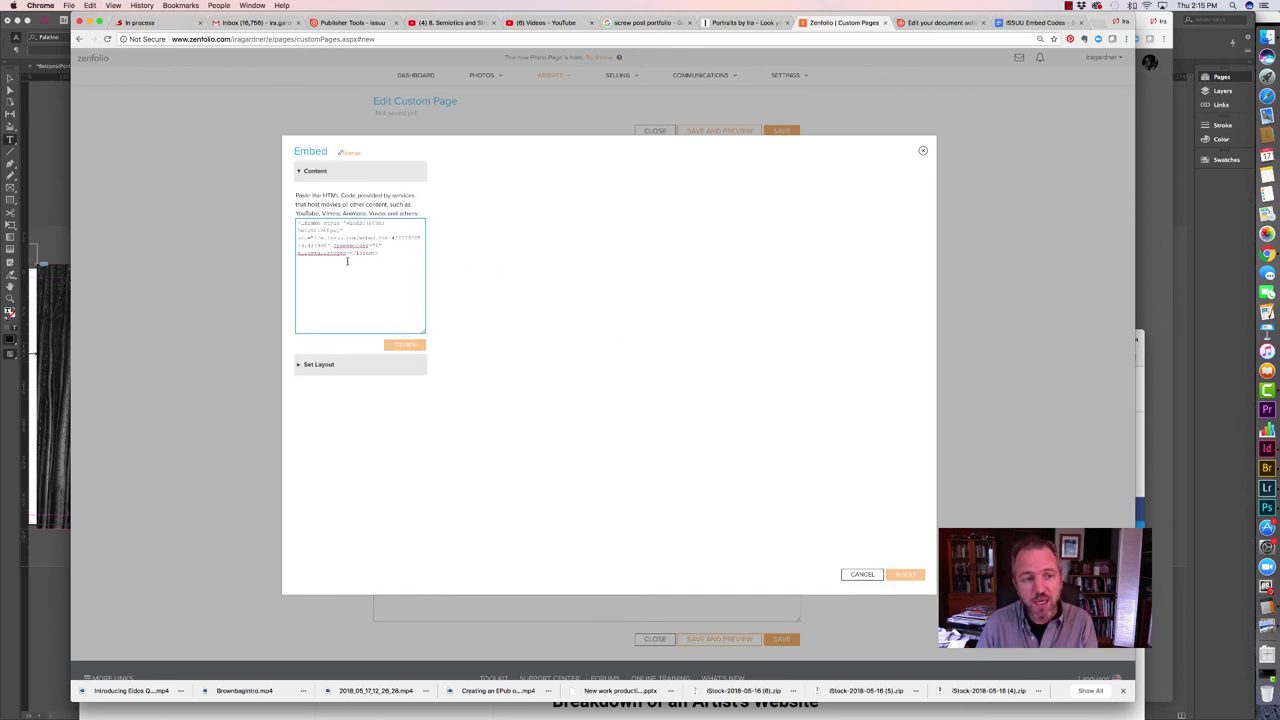
left_click(409, 346)
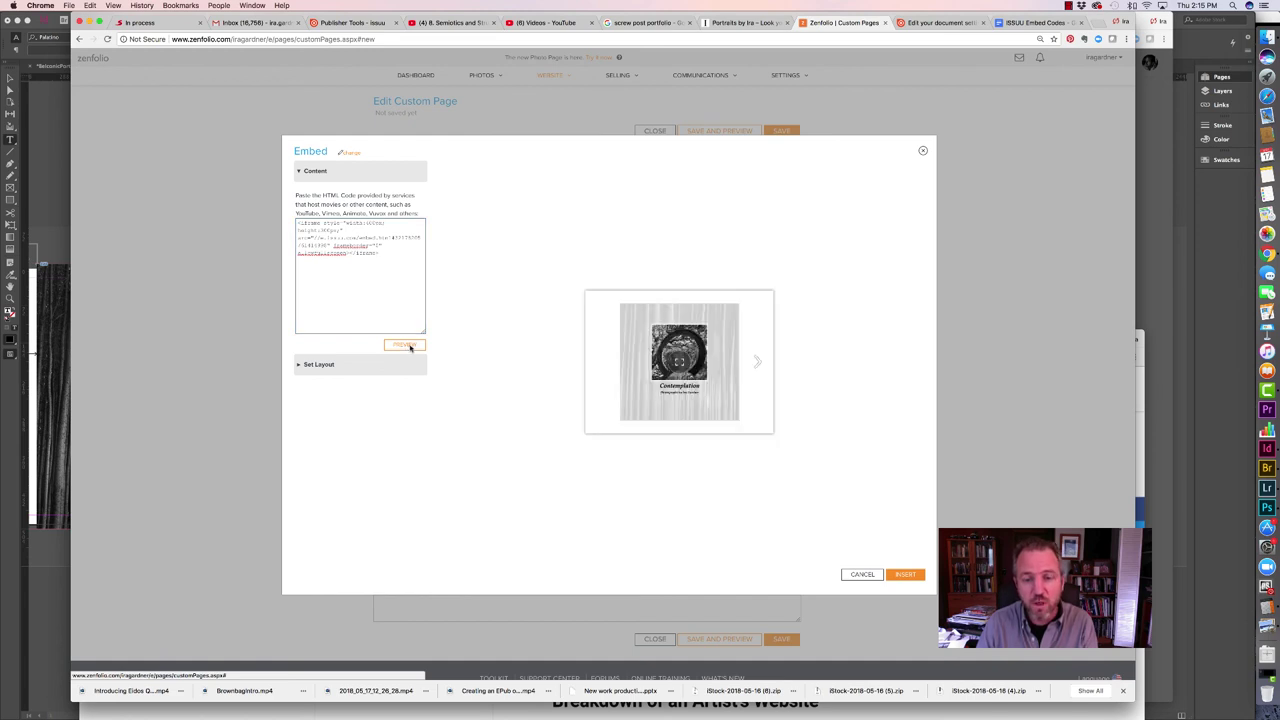
left_click(754, 364)
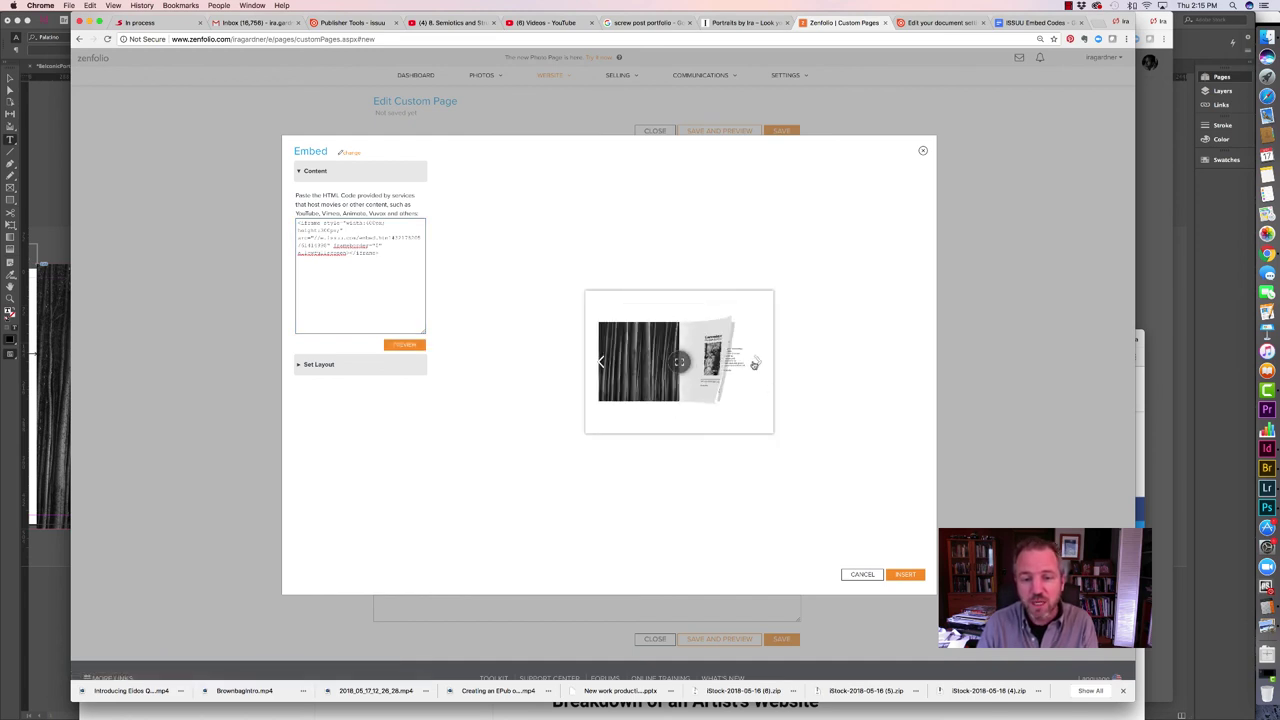
left_click(905, 575)
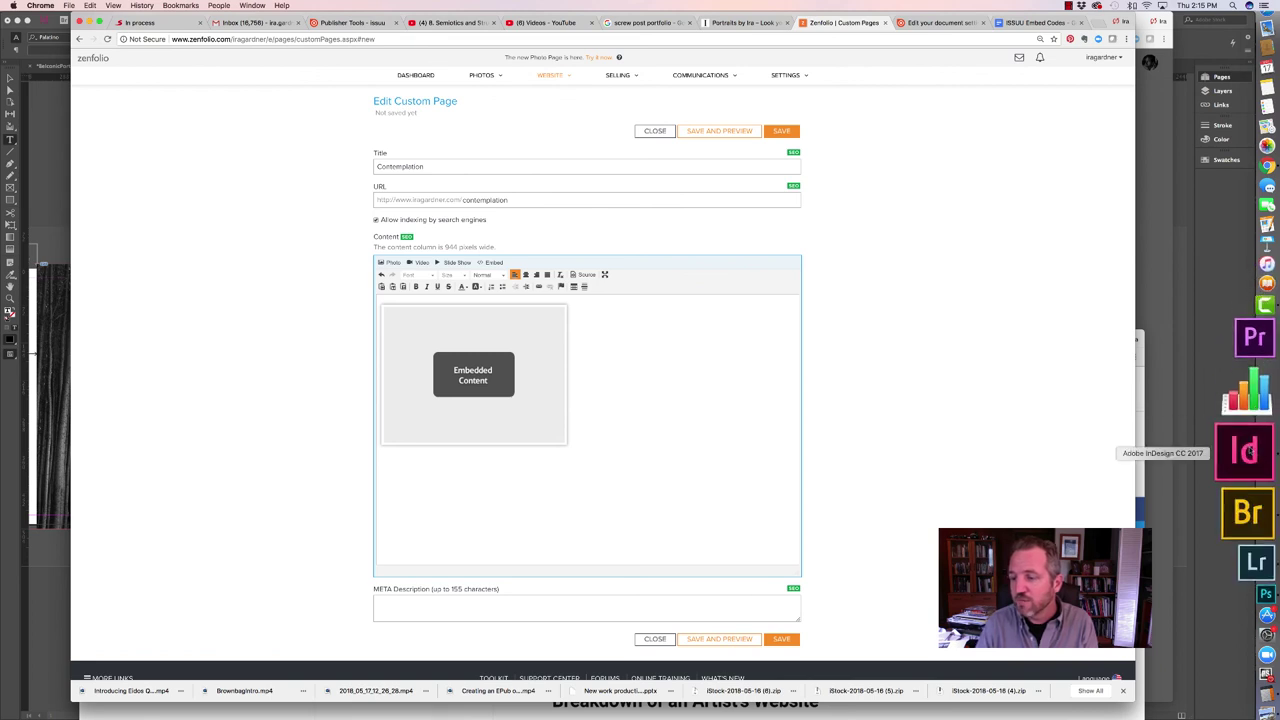
Copy the book description and Marcus Aurelius quote from the InDesign cover flap and paste them below the embedded content in Zenfolio.
left_click(1248, 452)
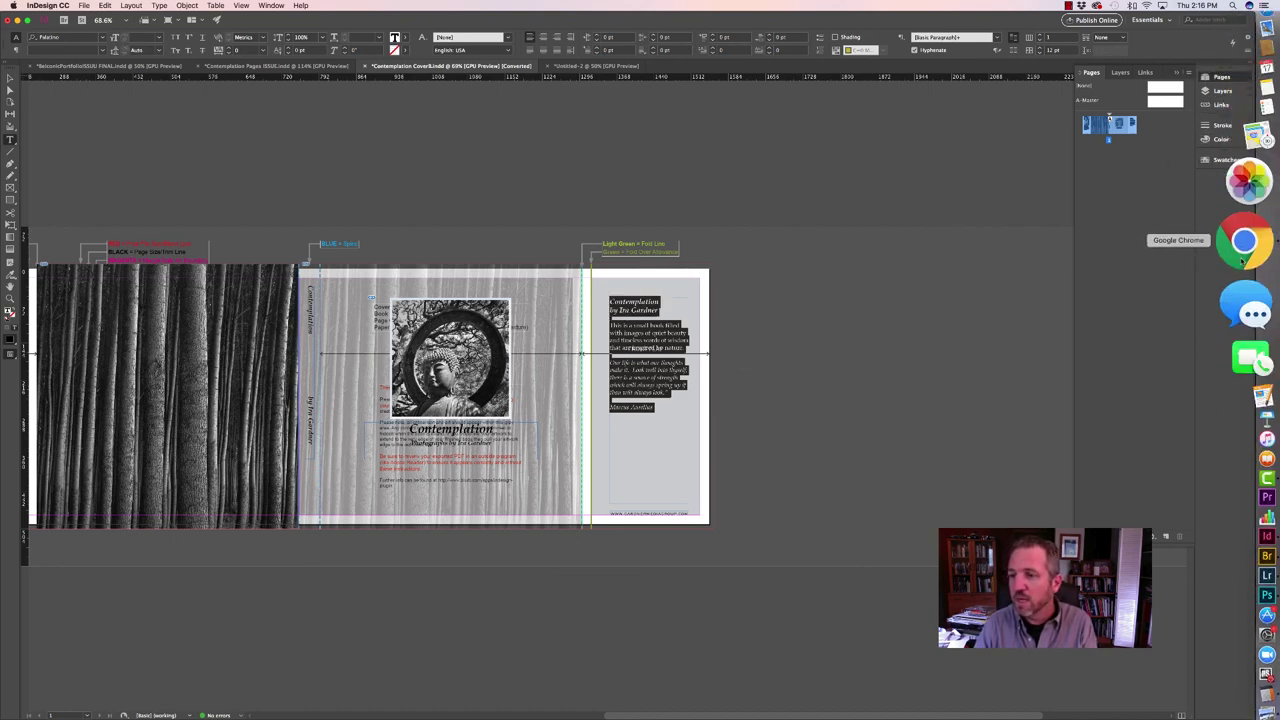
left_click(1243, 245)
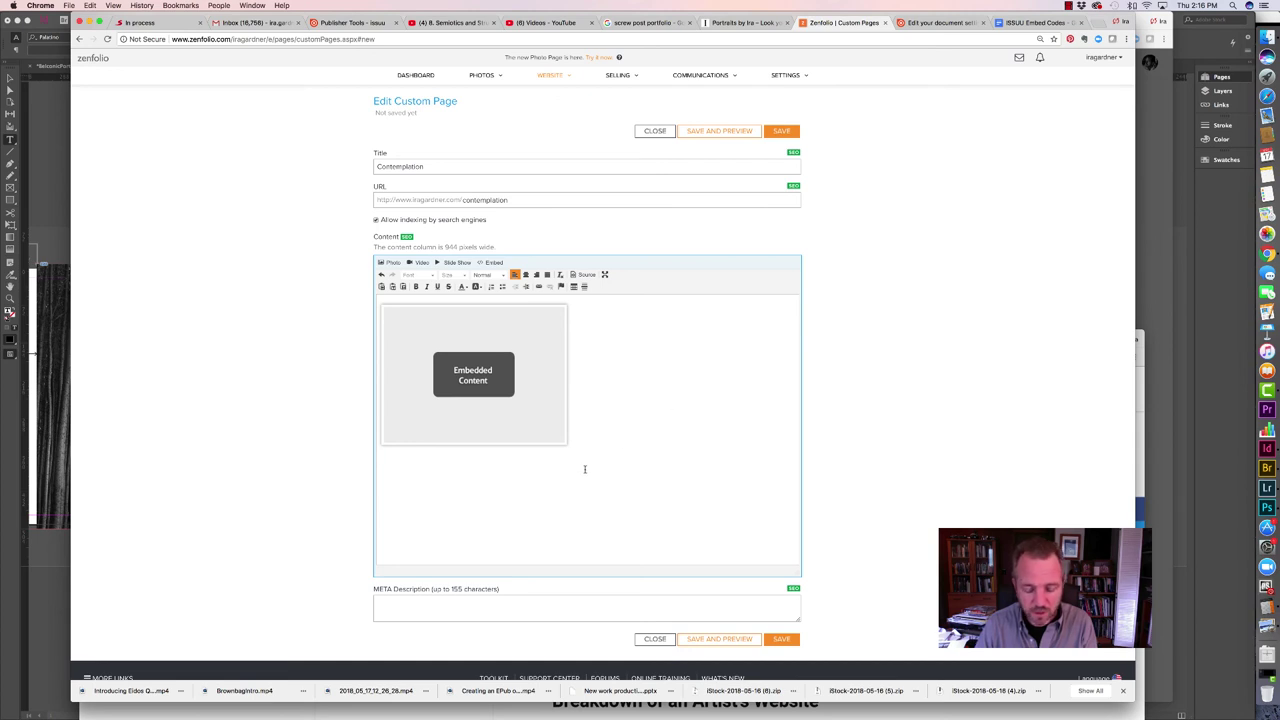
type("Contemplation by Ira Gardner  This is a small book filled with images of quiet beauty and timeless words of wisdom that are inspired by nature.  Our life is what our thoughts make it.  Look well into thyself; there is a source of strength which will always spring up if thou wilt always look.\"  Marcus Aurelius")
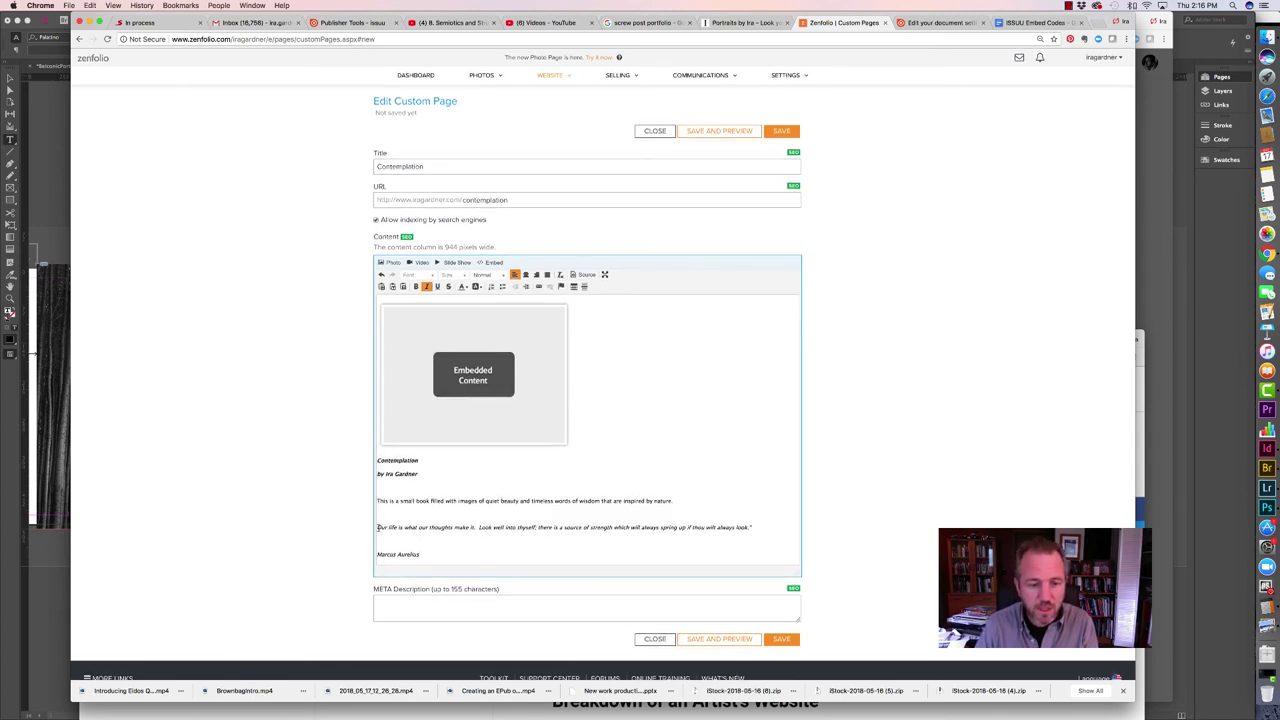
Add an opening quotation mark to the Marcus Aurelius quote and close up the blank line between the book description and the quote.
left_click(378, 527)
type("\"")
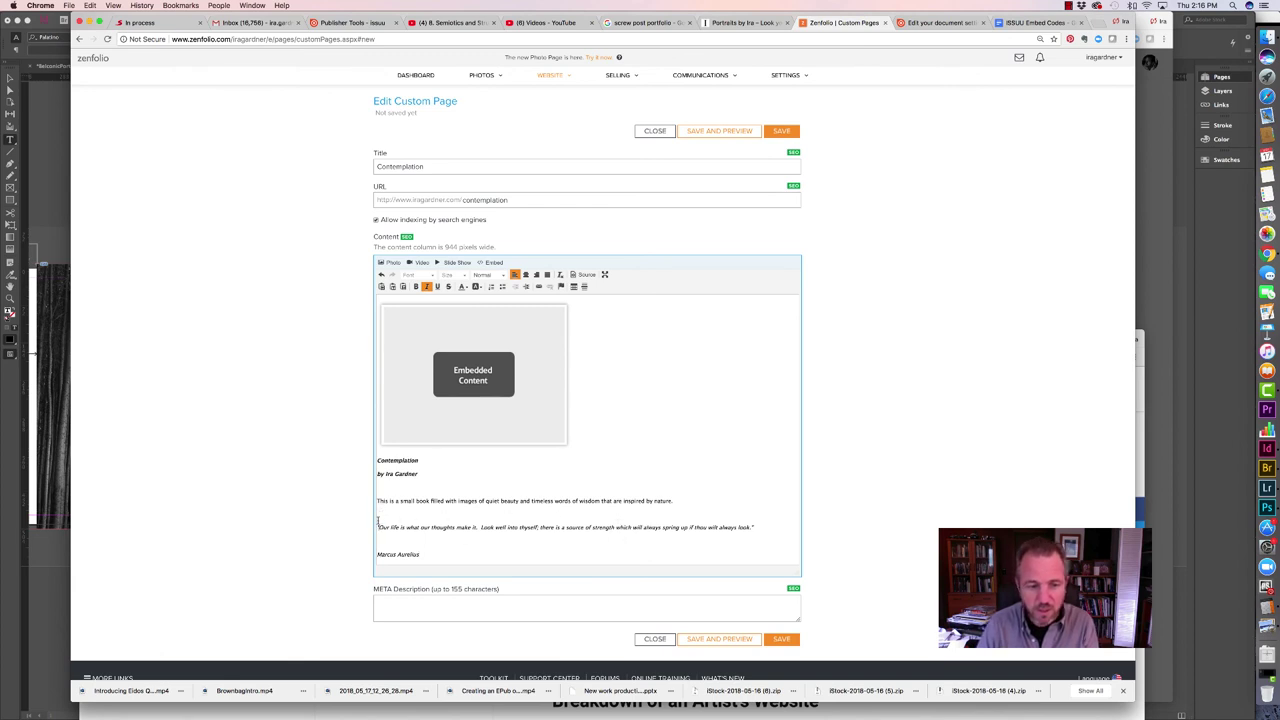
left_click(378, 520)
key("BackSpace")
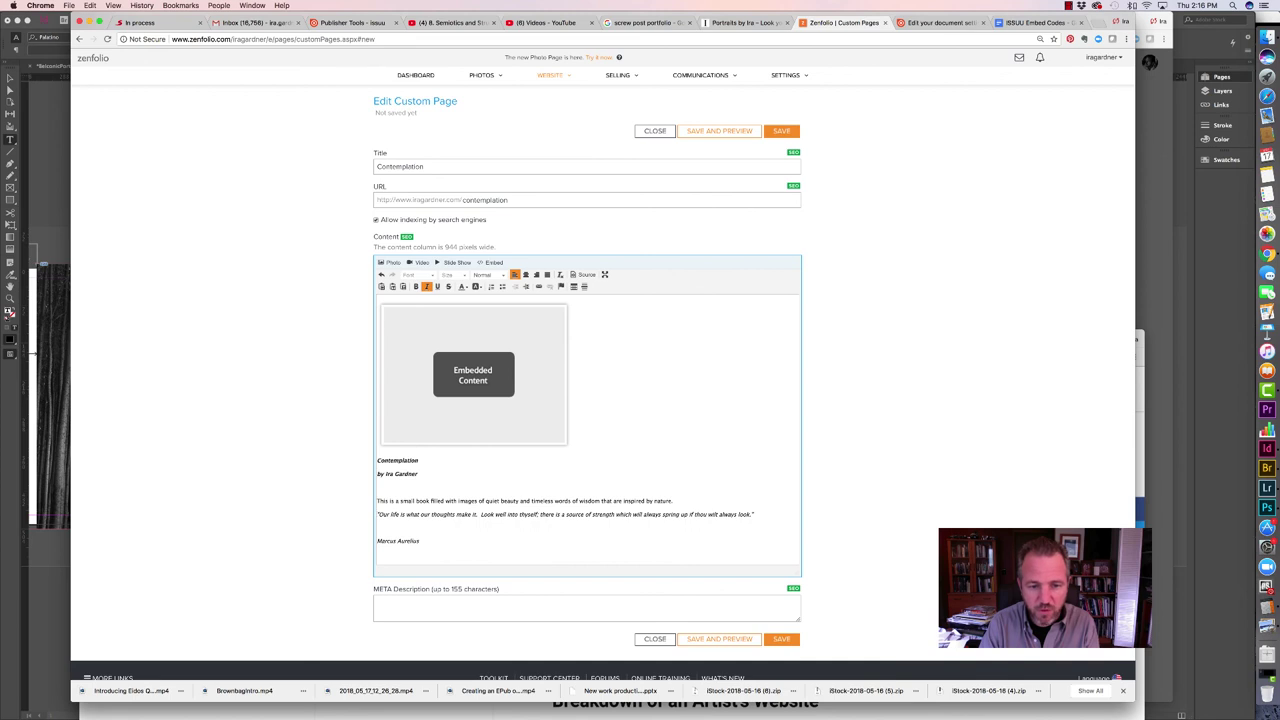
key("BackSpace")
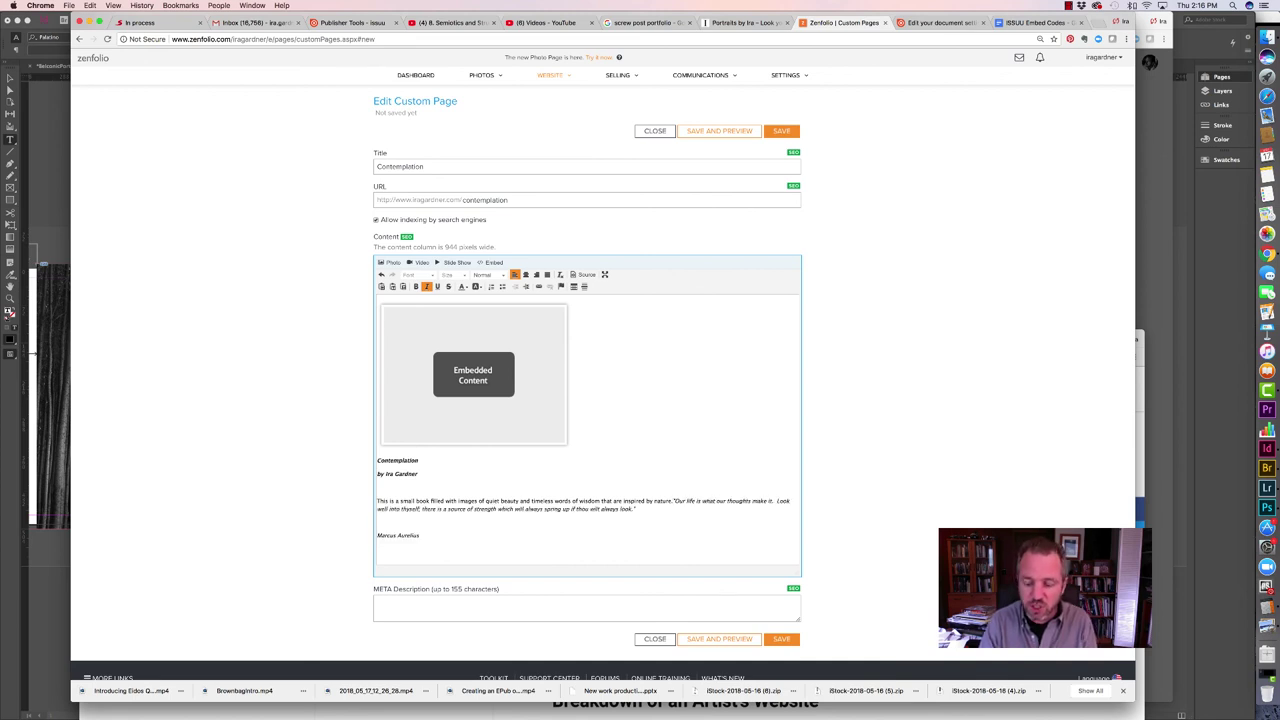
key("shift+Return")
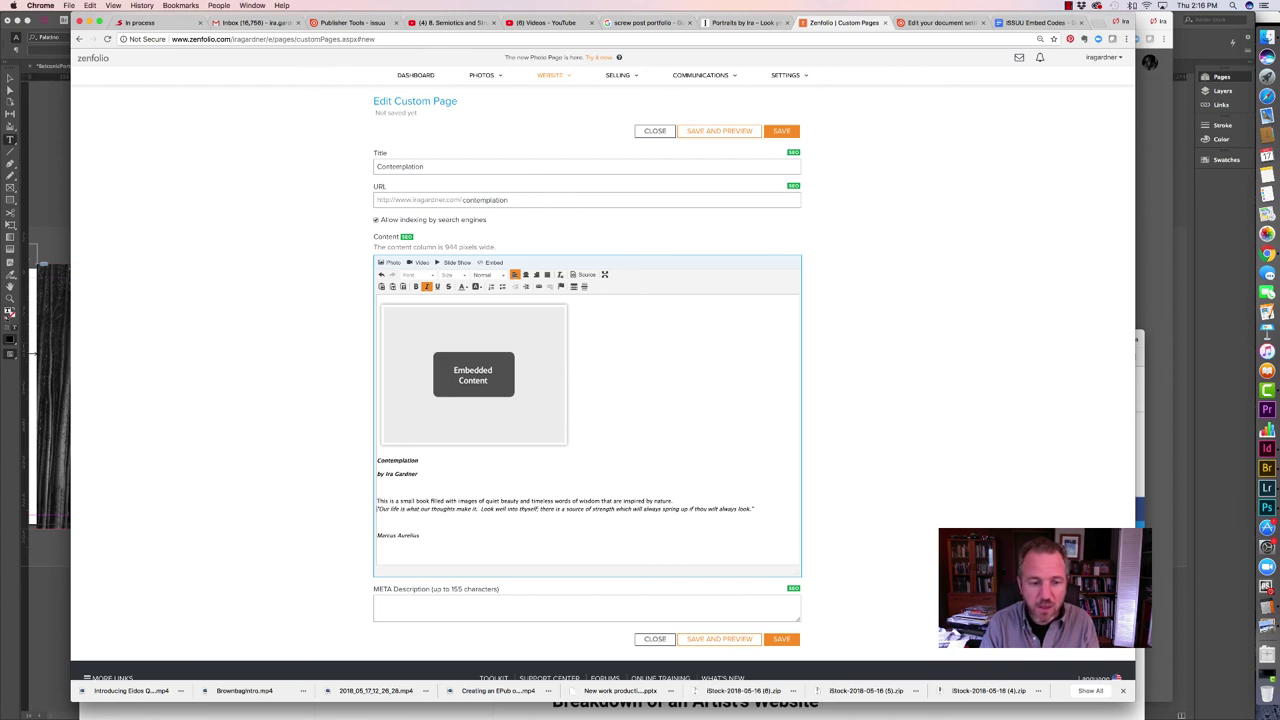
key("Return")
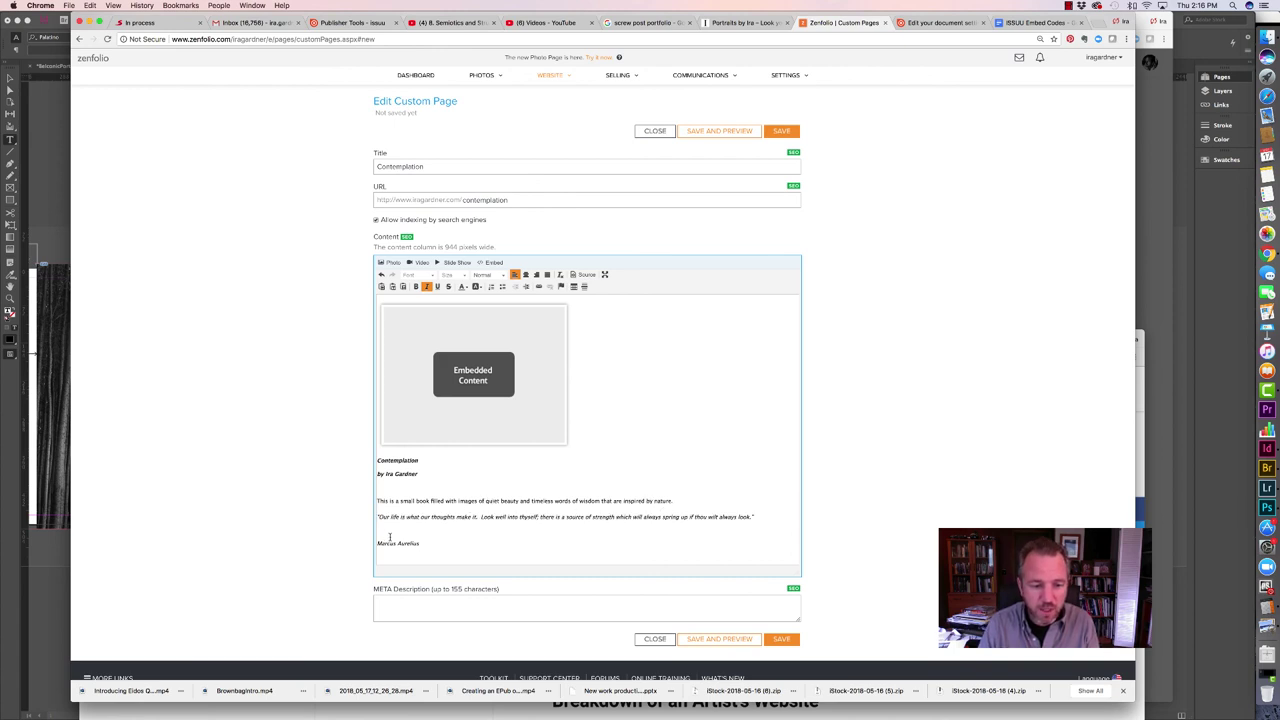
Remove the blank line before the quote's attribution and put a dash in front of Marcus Aurelius.
key("BackSpace")
key("BackSpace")
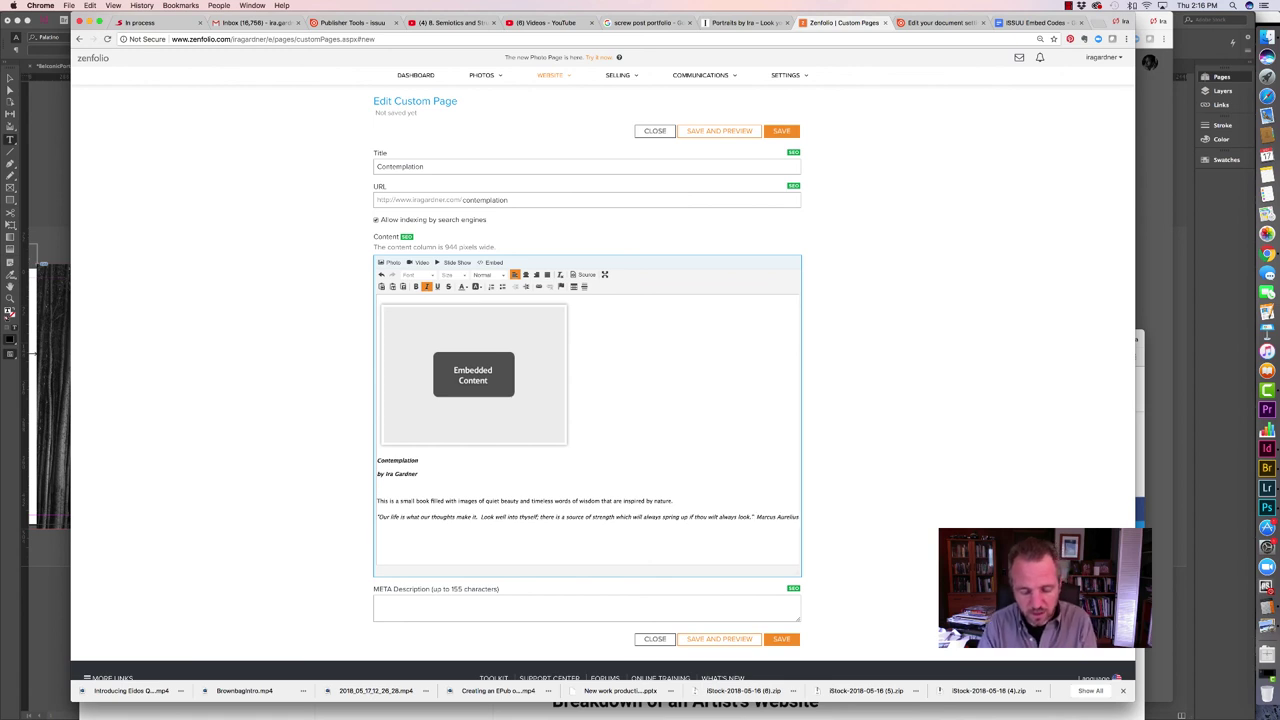
type("-")
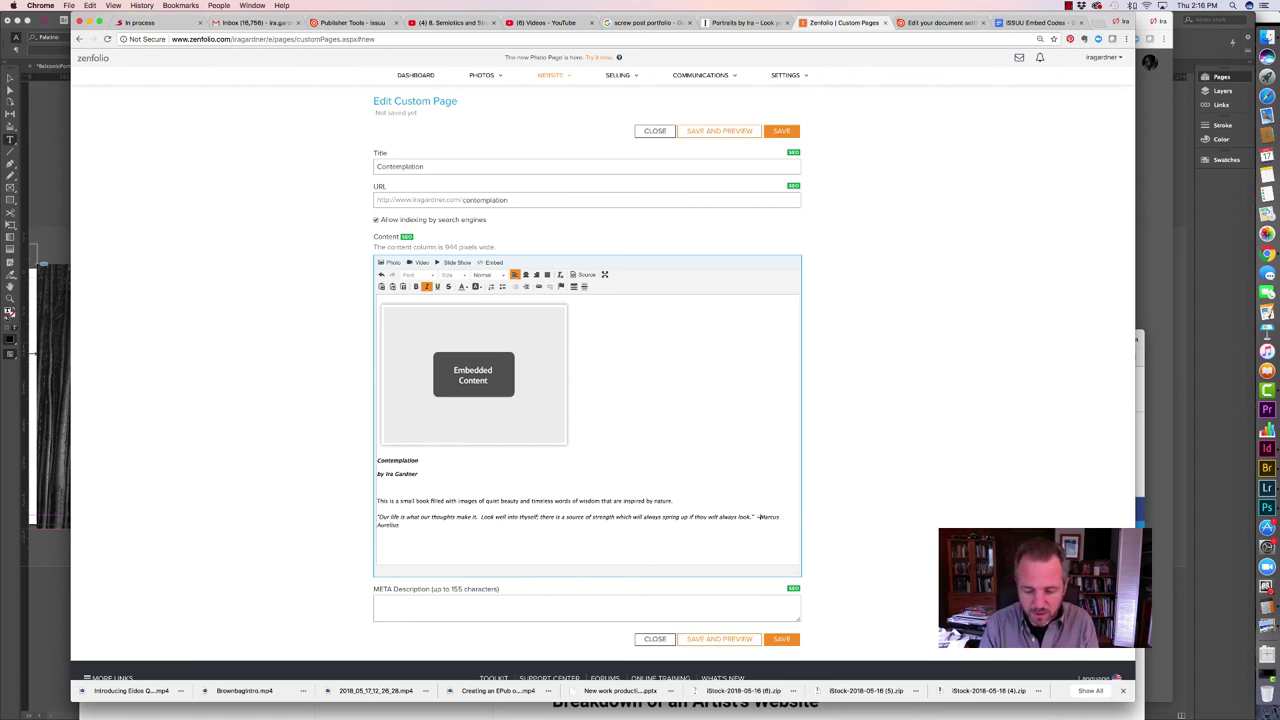
Delete the separate bold title and author lines above the description and check the page in a saved preview.
left_click_drag(377, 458, 419, 474)
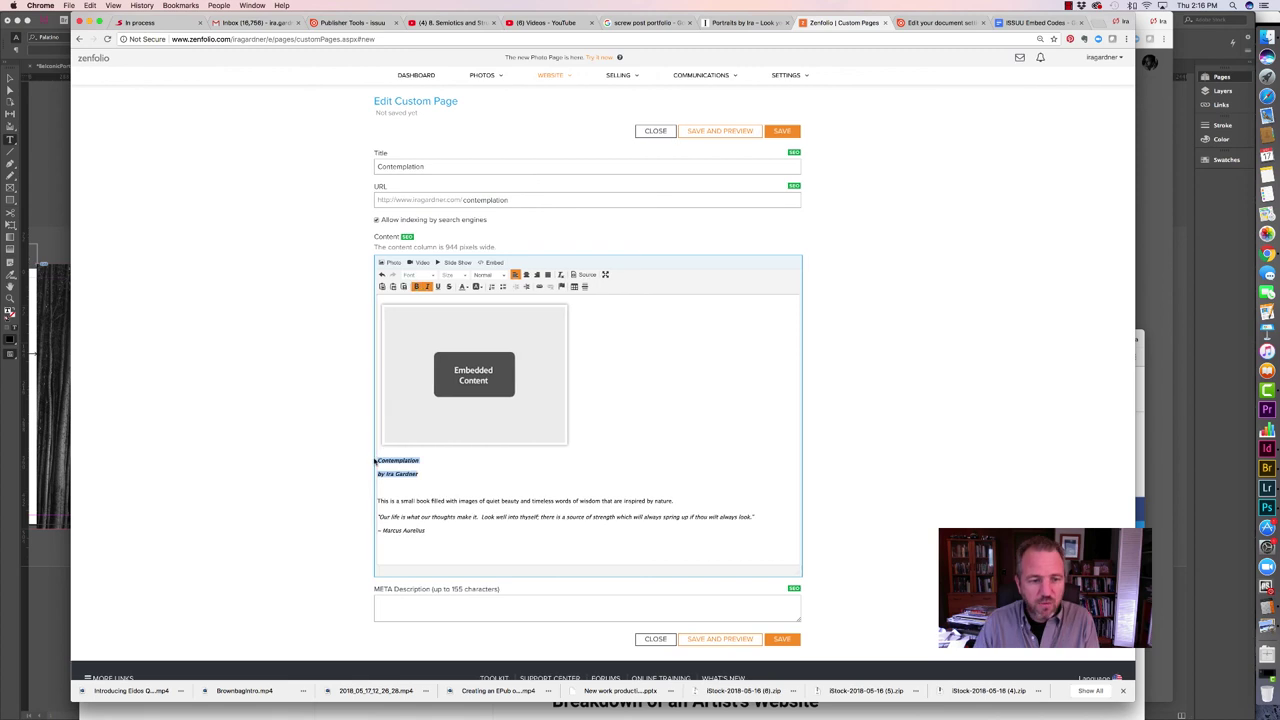
key("BackSpace")
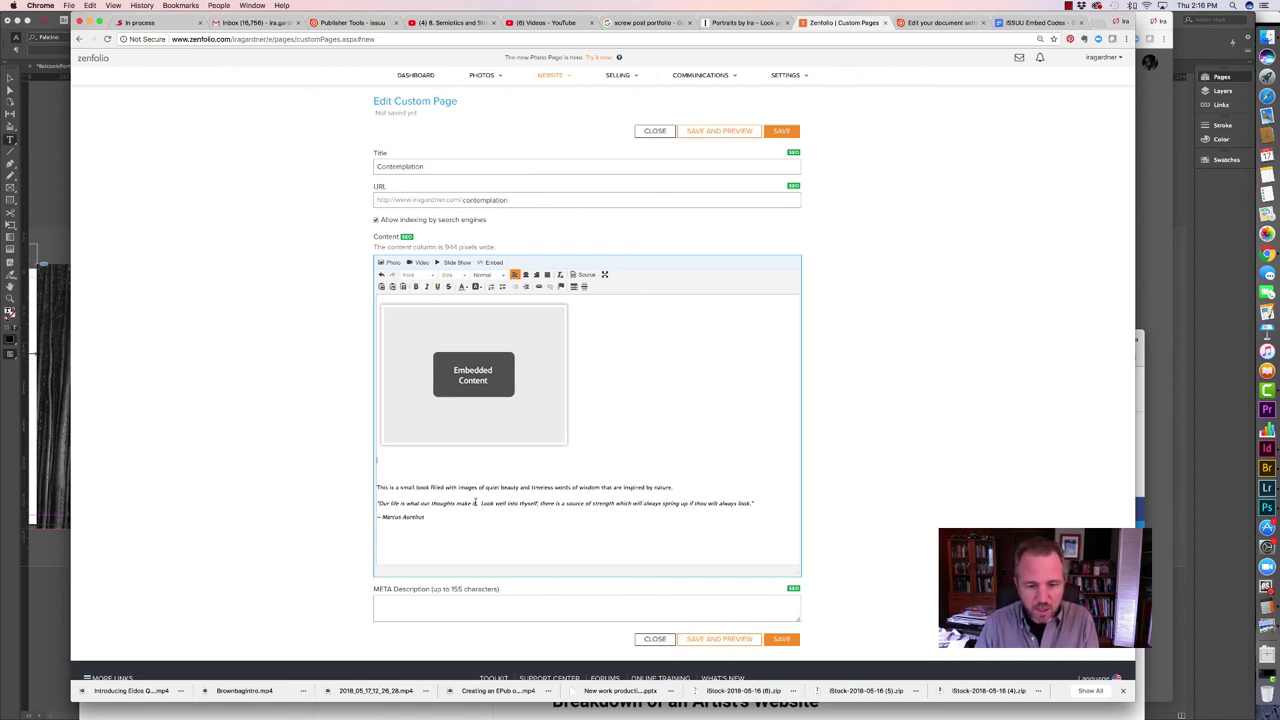
left_click(704, 639)
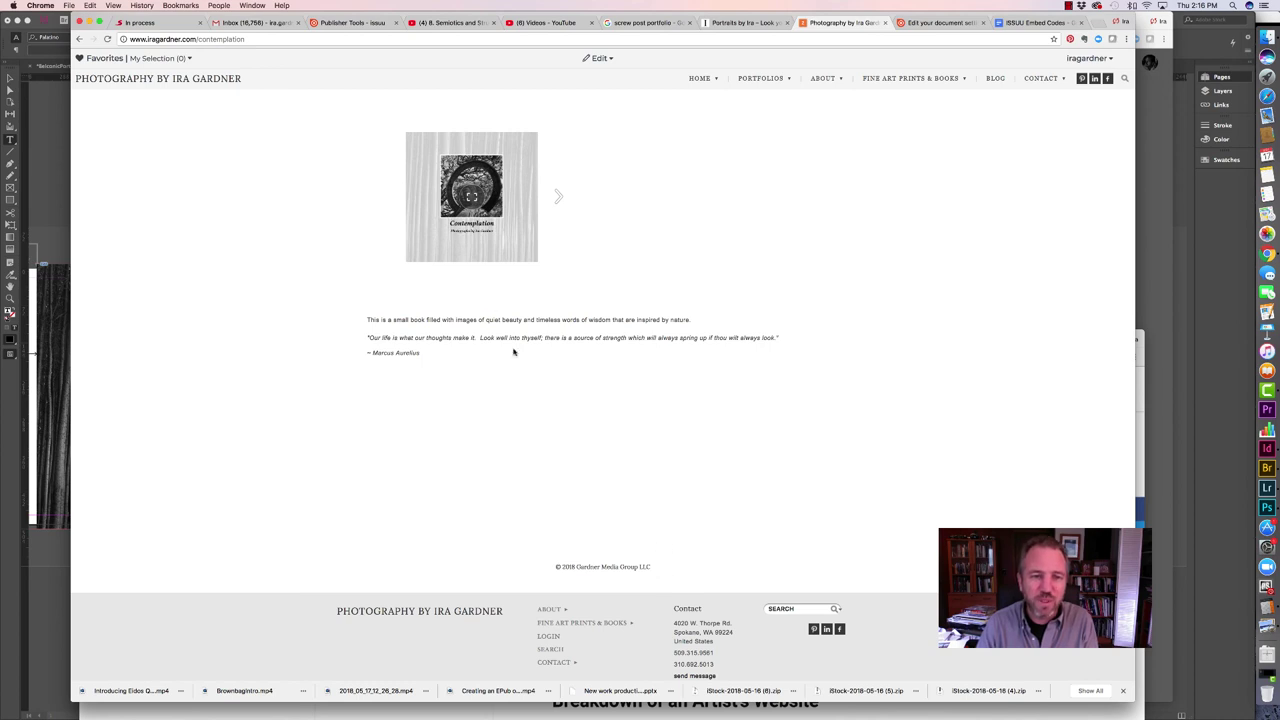
key("super+bracketleft")
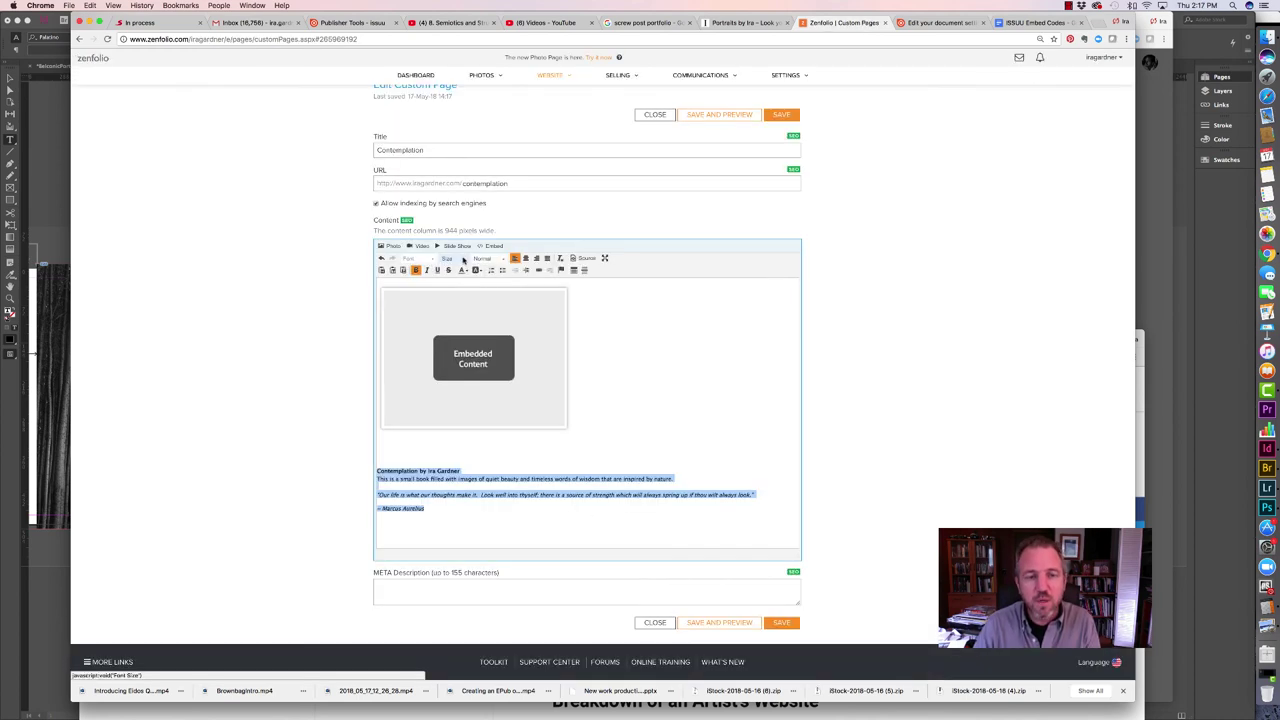
Format the heading, description and quote below the embedded content in Arial, size 12.
left_click(463, 259)
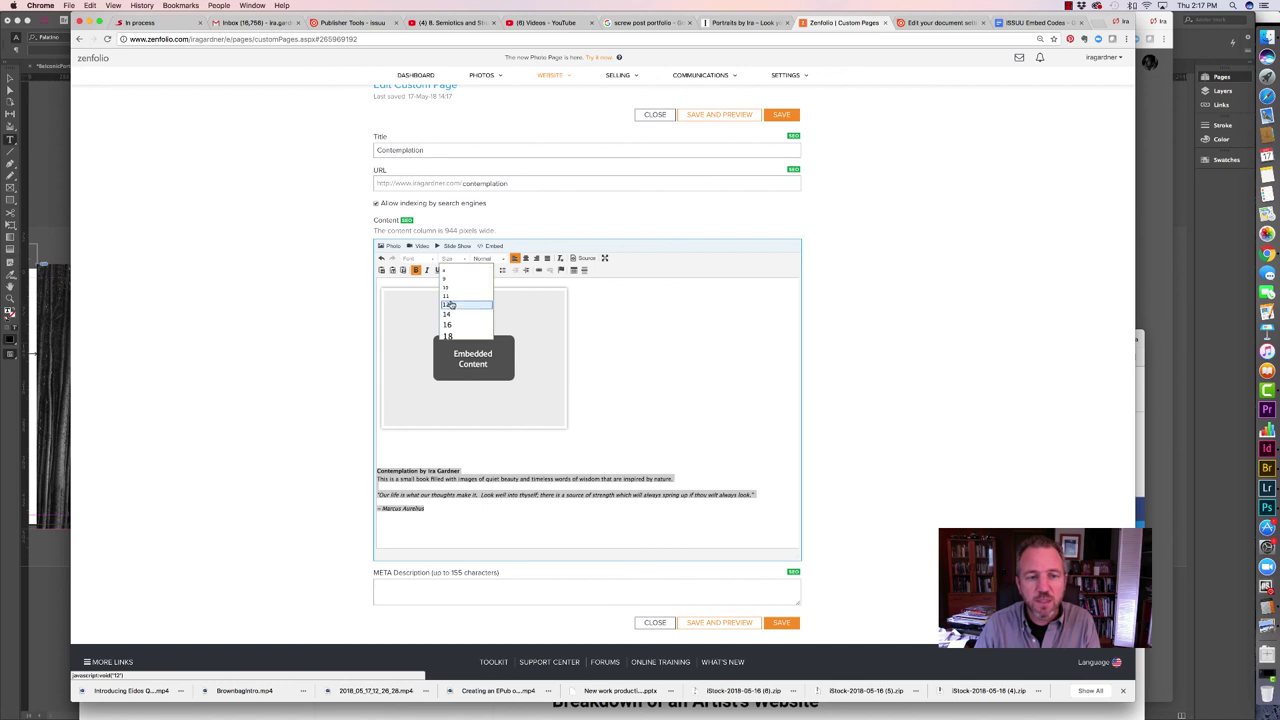
left_click(450, 304)
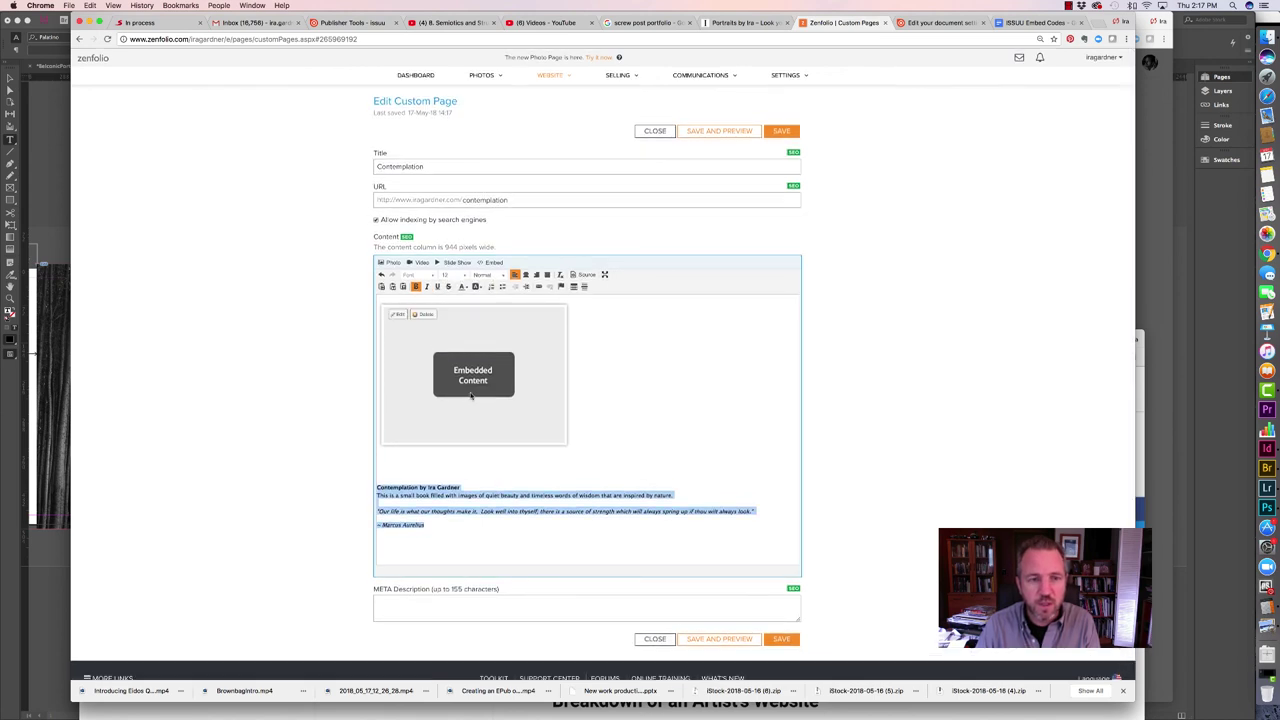
left_click(410, 274)
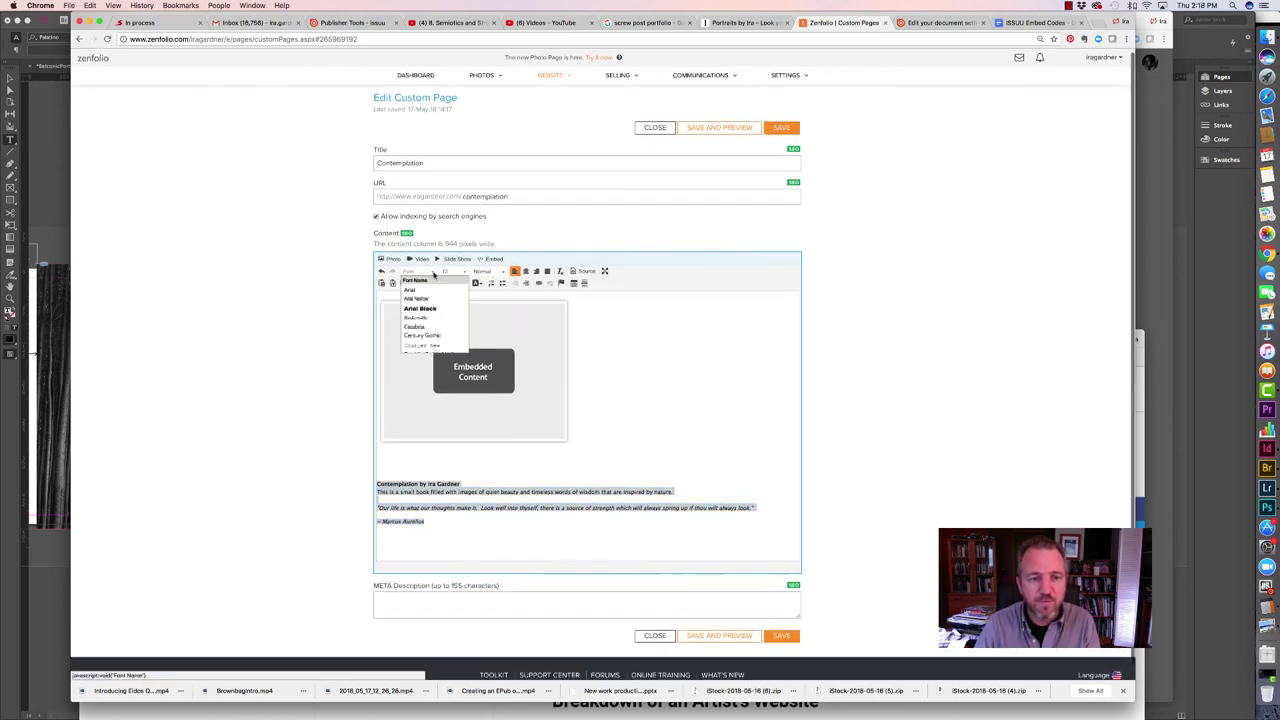
left_click(411, 290)
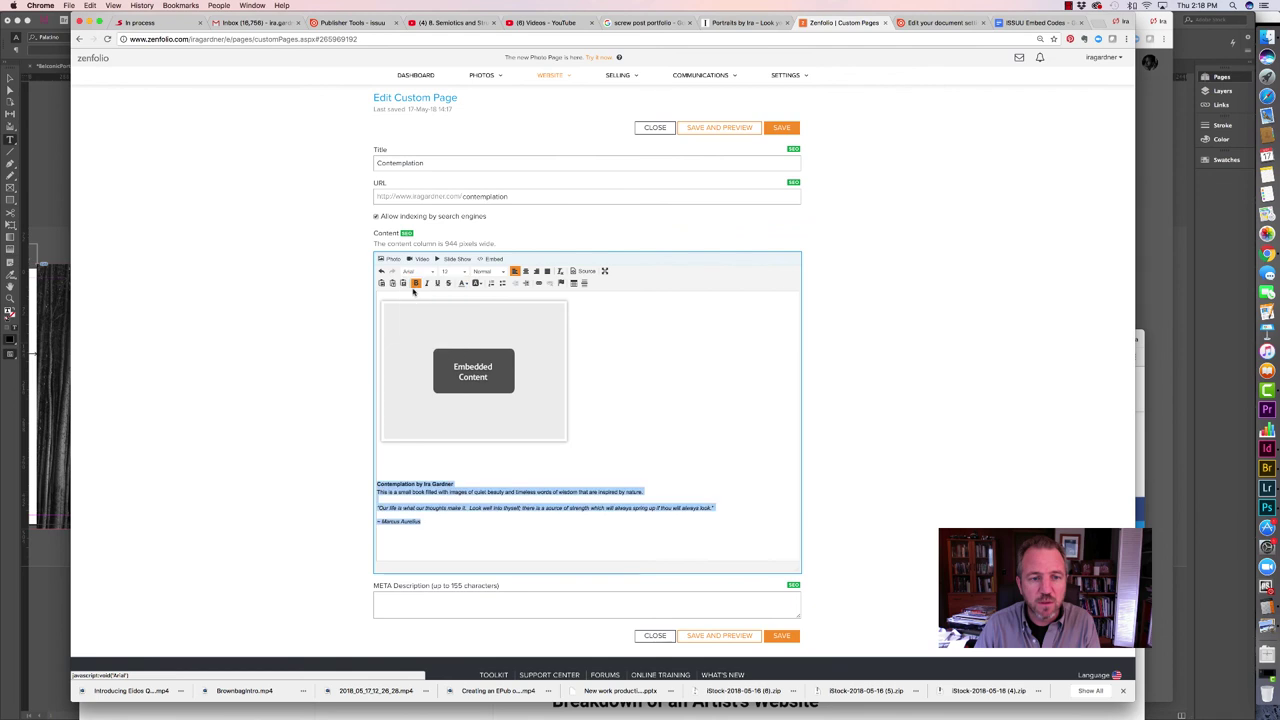
Remove the blank lines between the embedded content and the text heading, and save and preview the page.
left_click(490, 474)
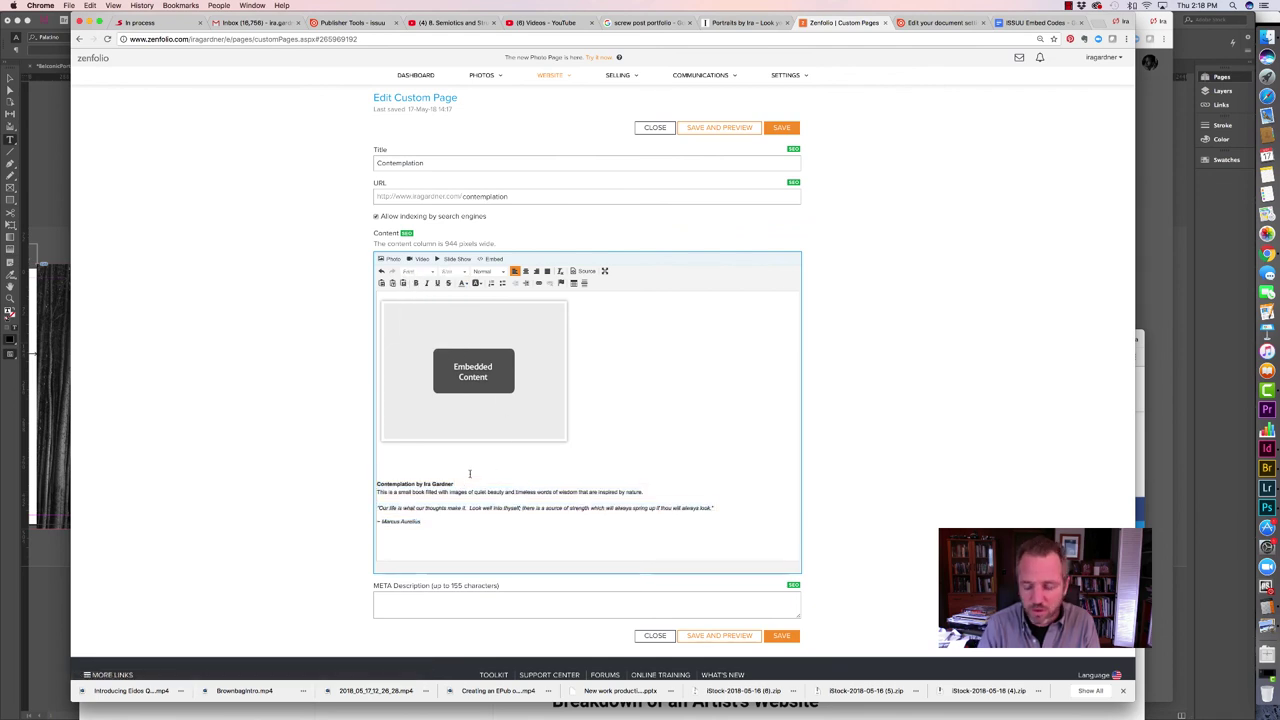
key("BackSpace")
key("BackSpace")
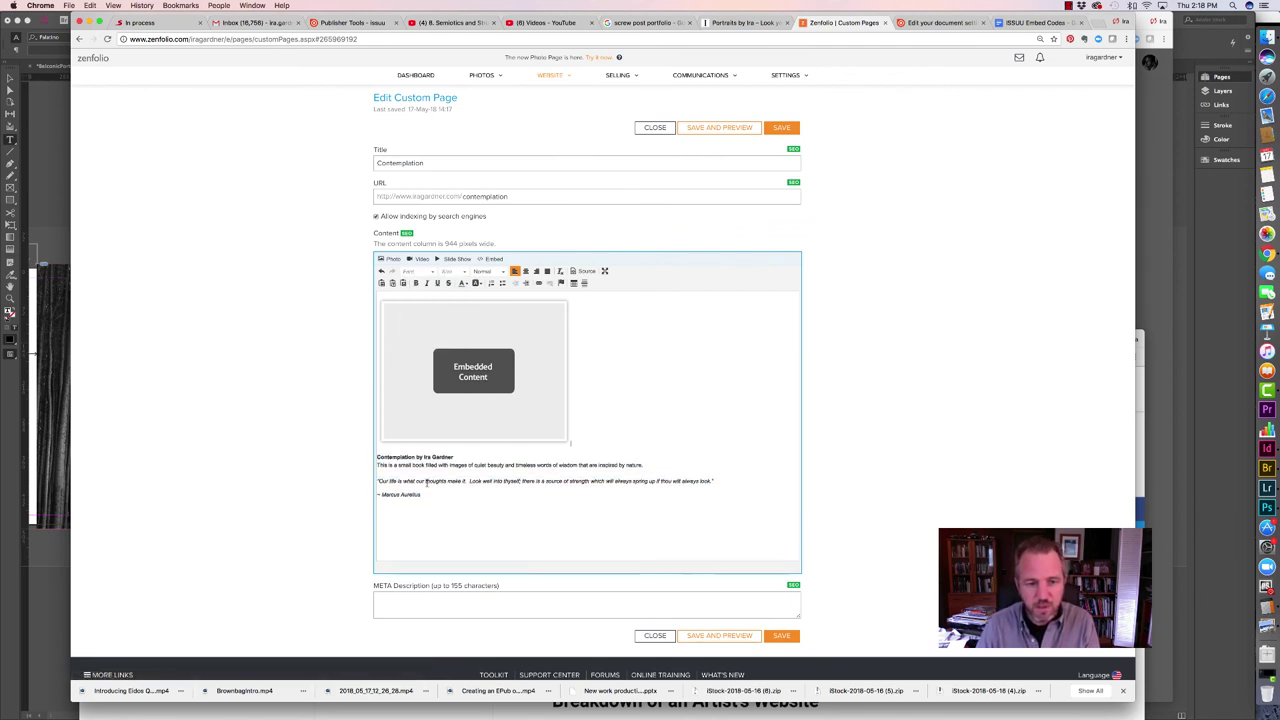
left_click(782, 637)
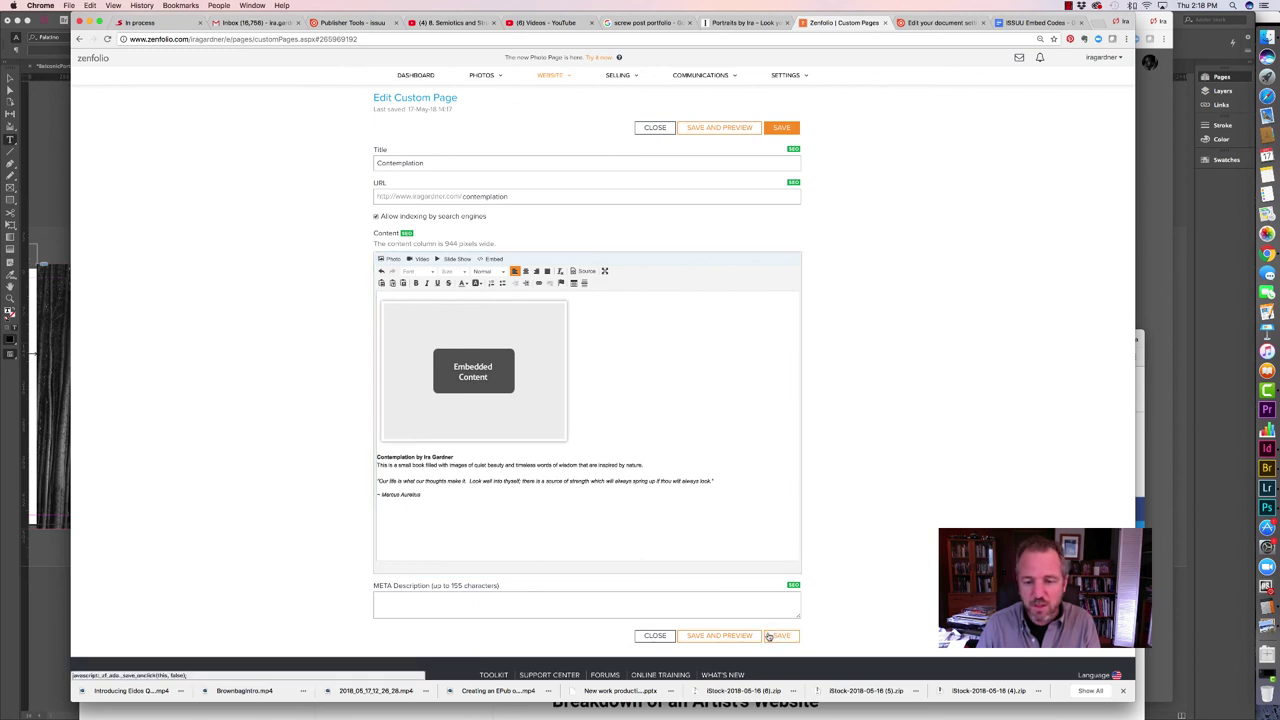
left_click(706, 636)
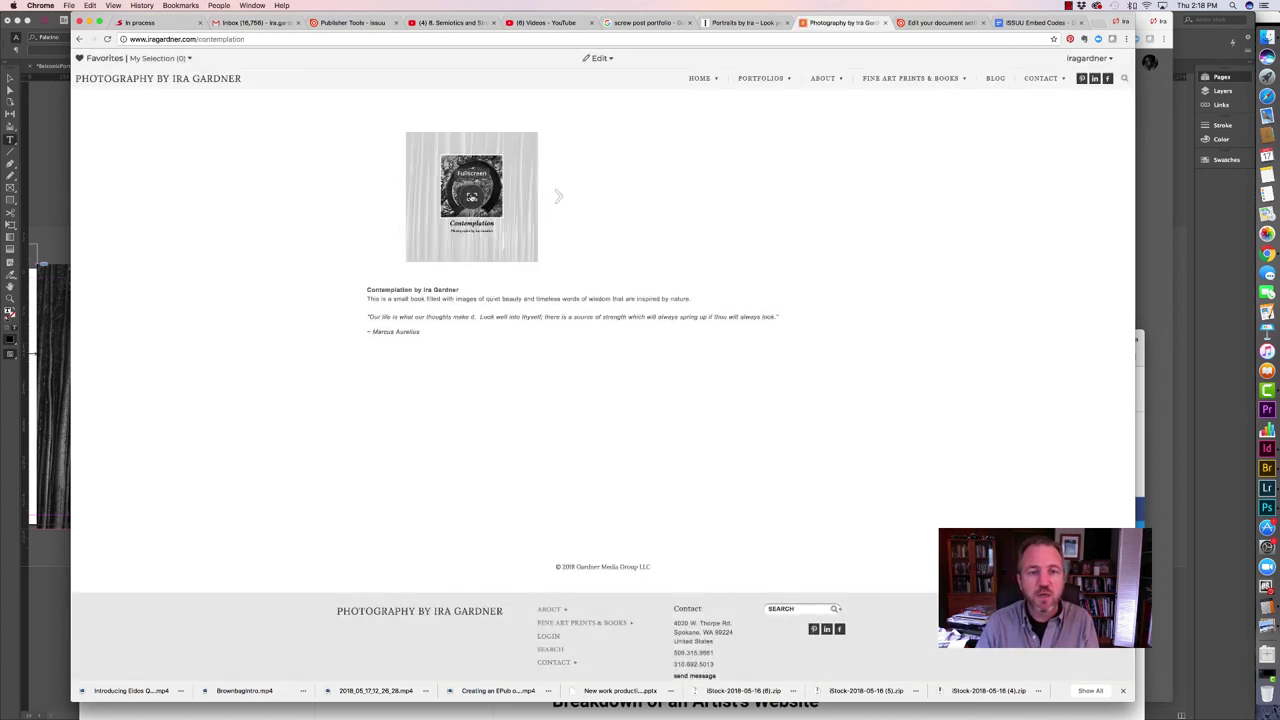
View the embedded Contemplation book full screen from the page preview and leaf through its spreads, leaving full screen at the end.
left_click(471, 197)
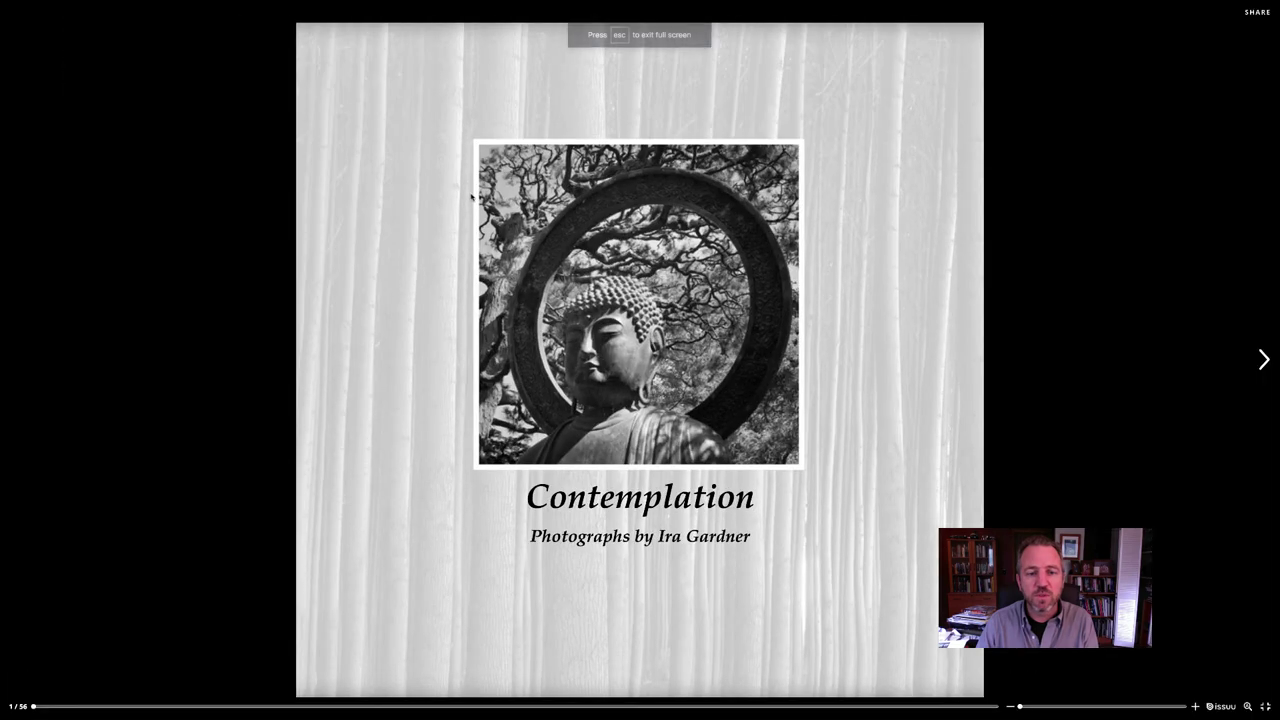
left_click(1262, 362)
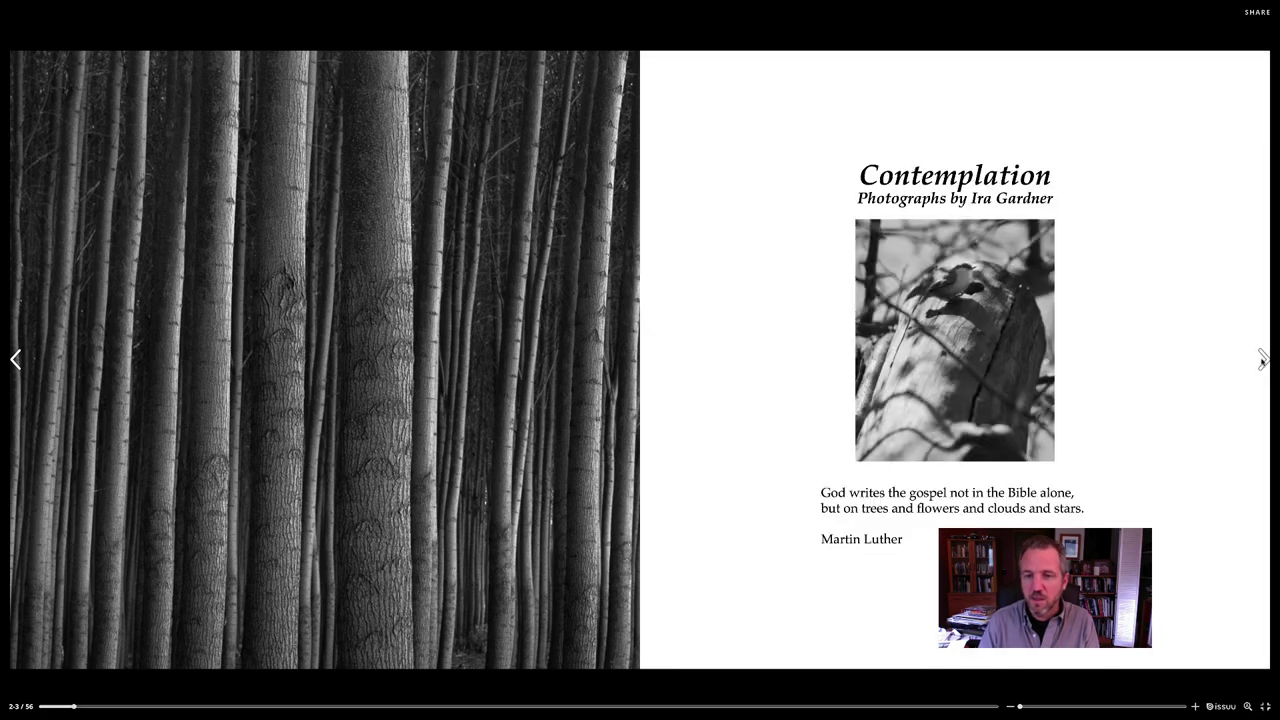
left_click(1262, 362)
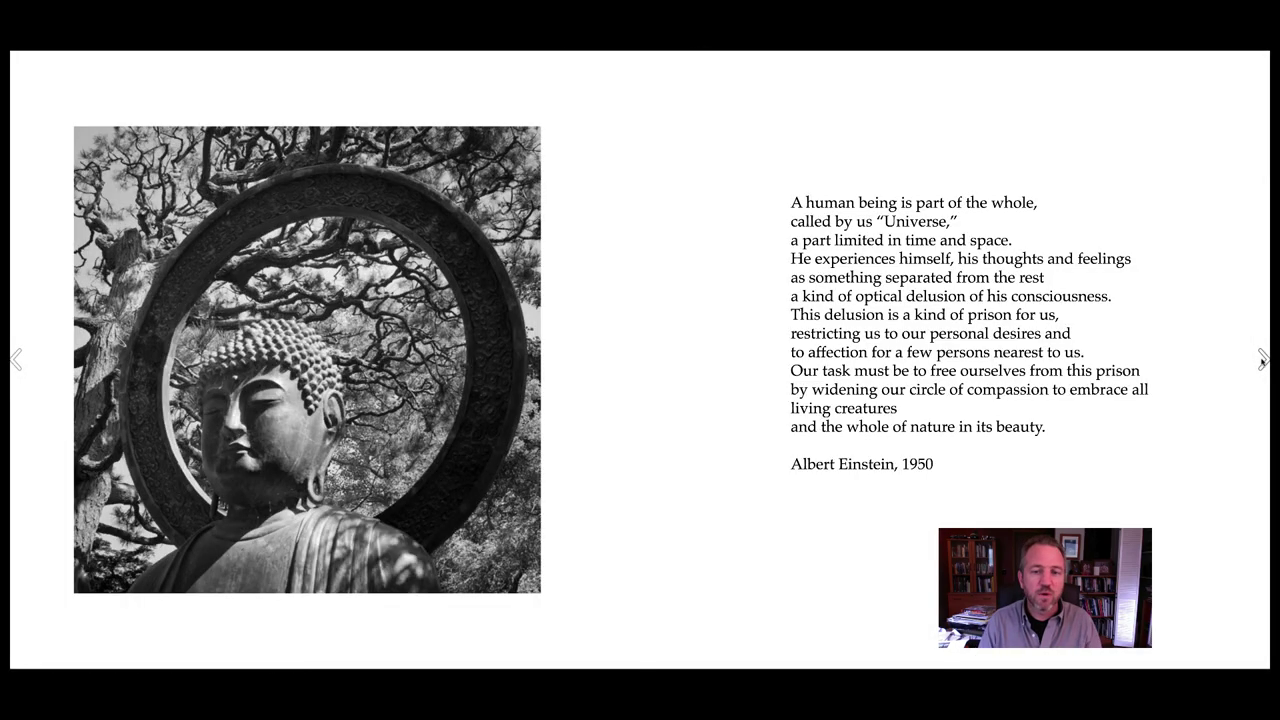
left_click(1262, 362)
left_click(1262, 362)
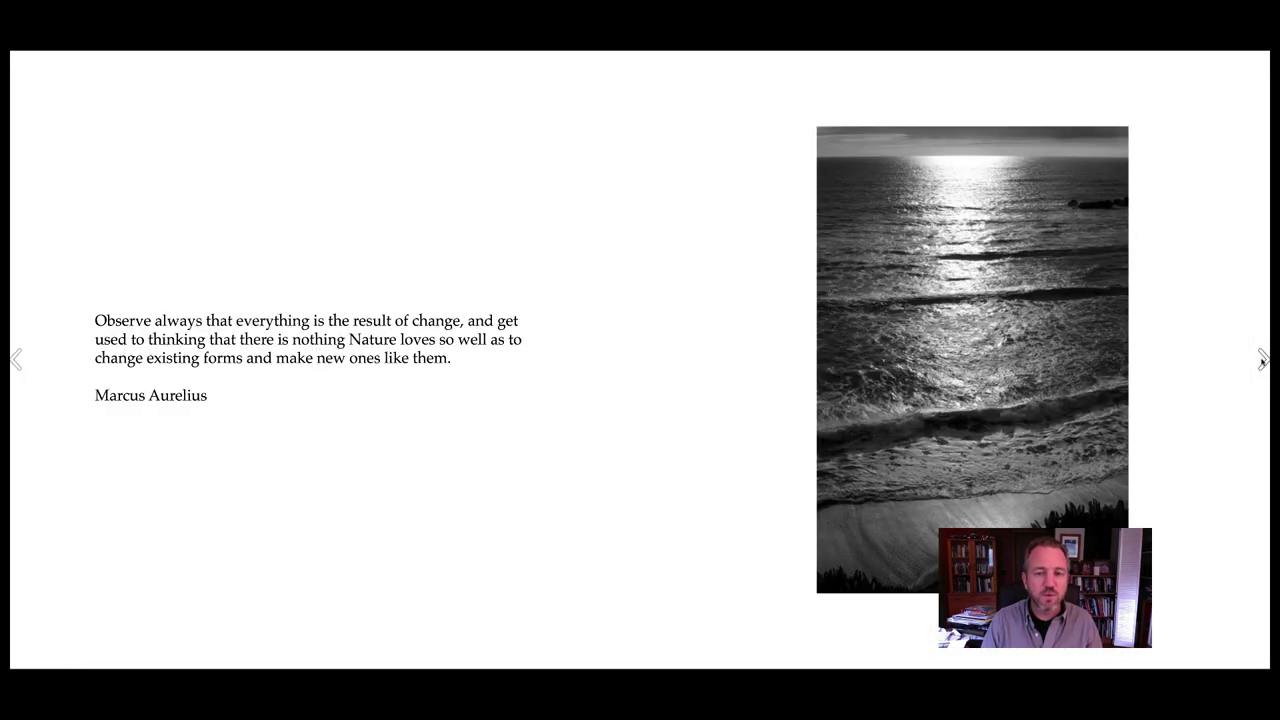
left_click(1262, 362)
left_click(1262, 362)
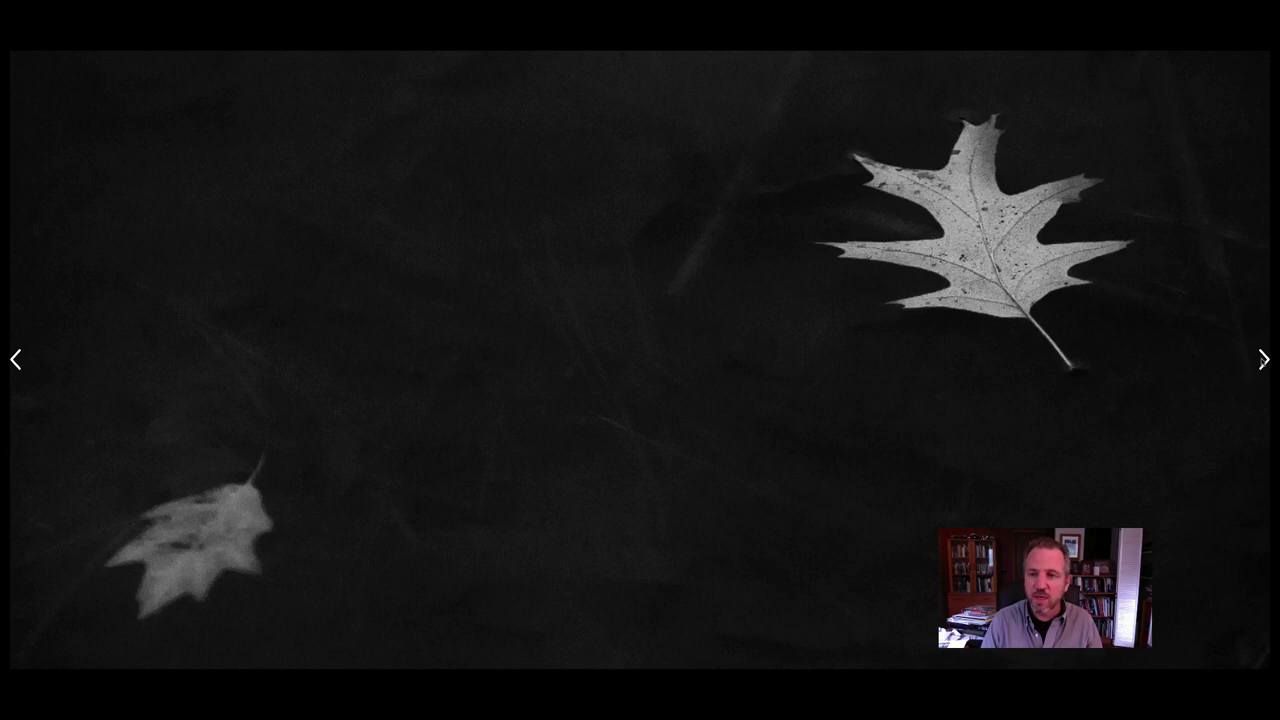
left_click(1262, 362)
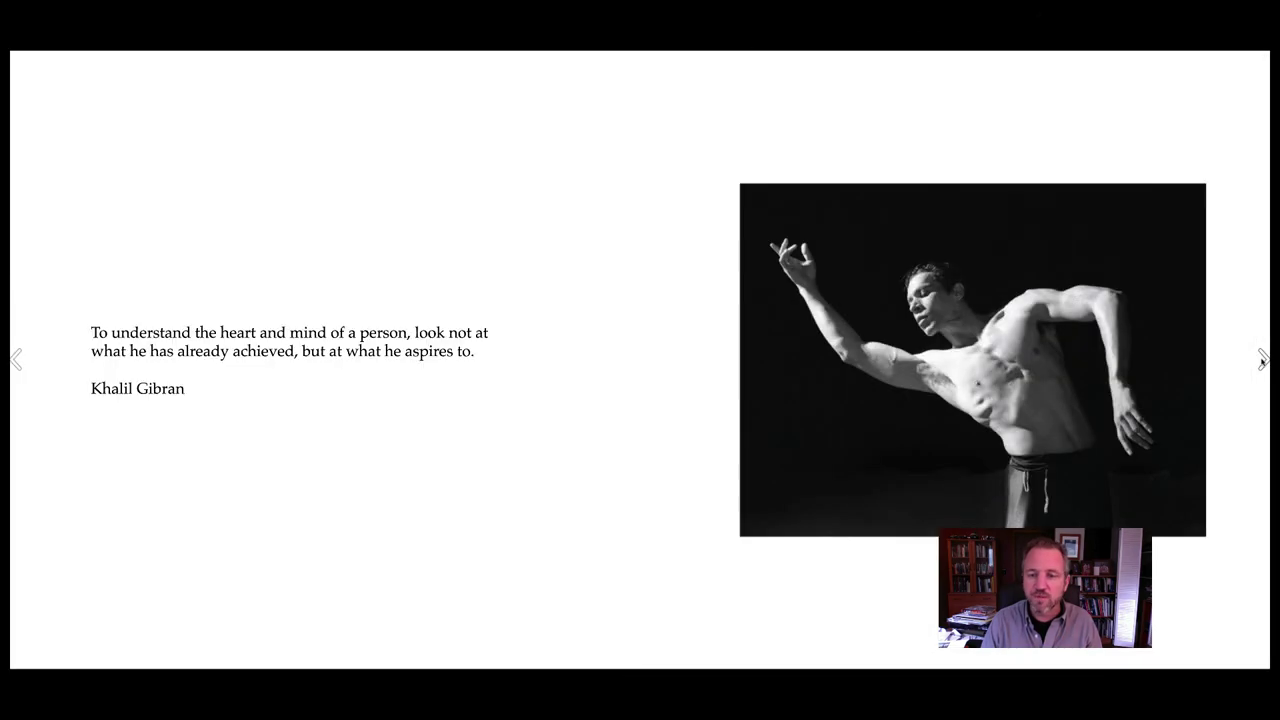
left_click(1262, 362)
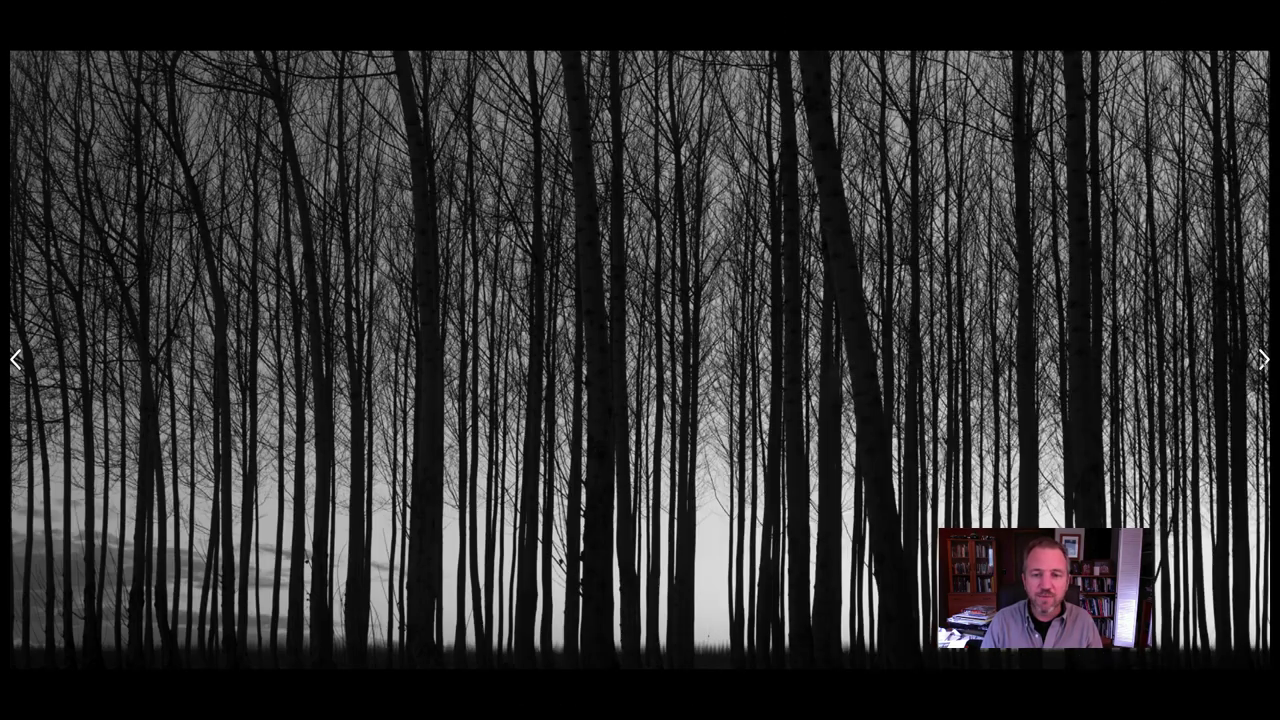
left_click(1262, 362)
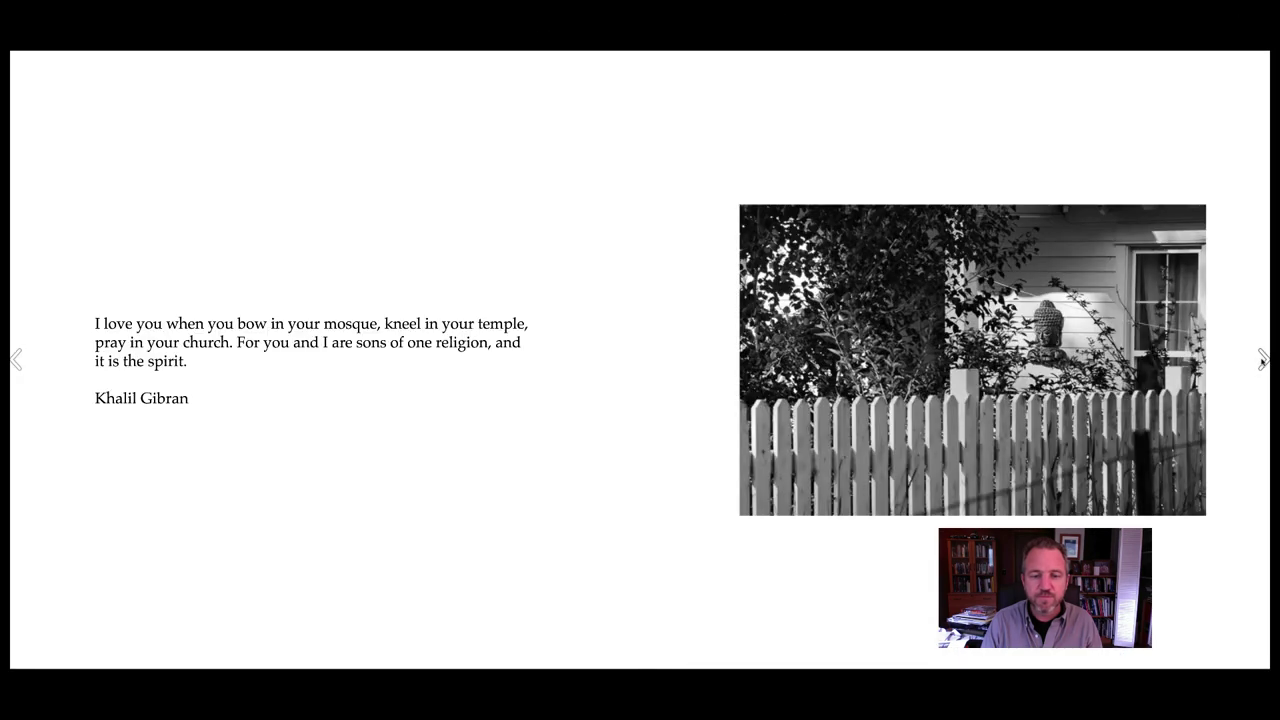
key("Escape")
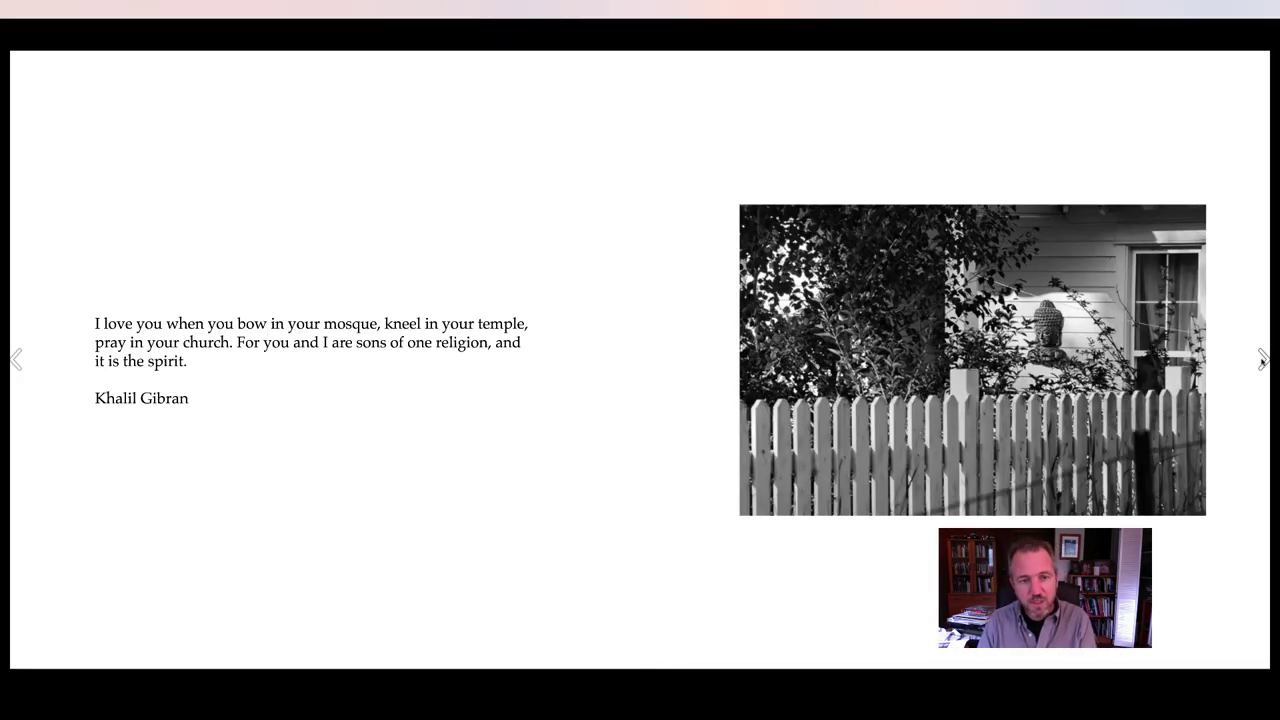